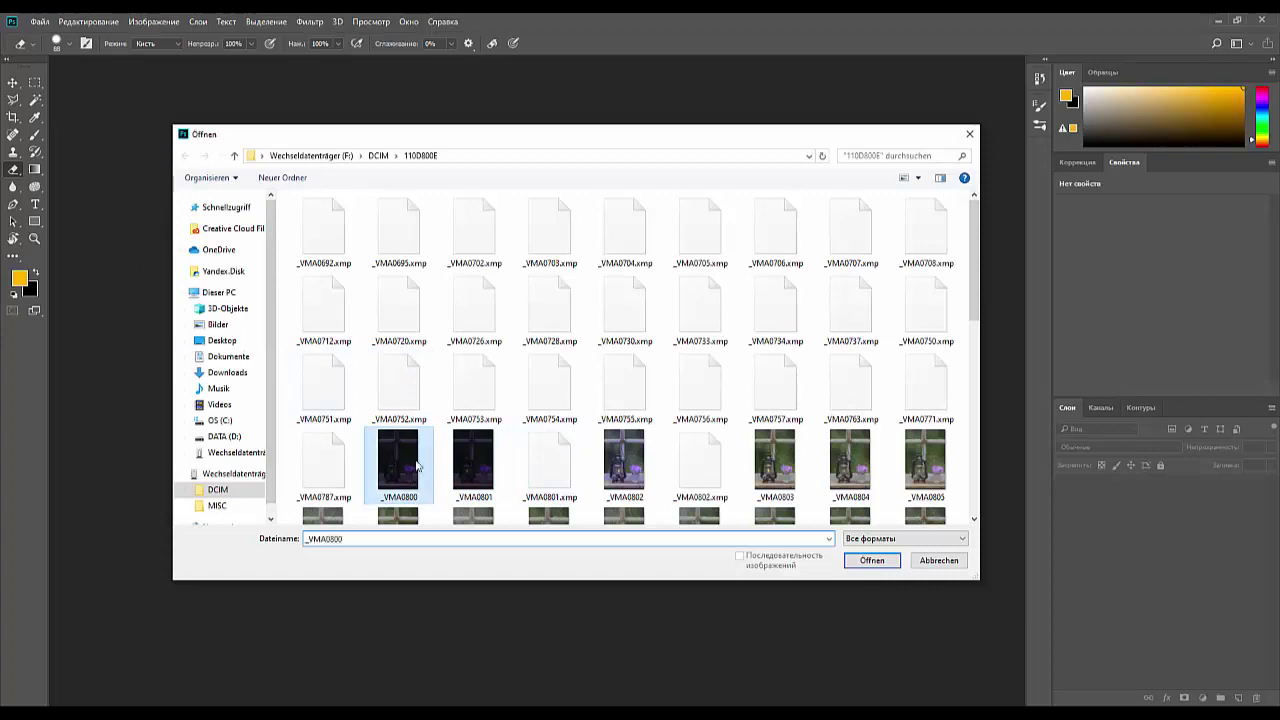
- Open the raw photos from _VMA0800 through _VMA0861 in the 110D800E folder together
scroll(543, 443, down, 5)
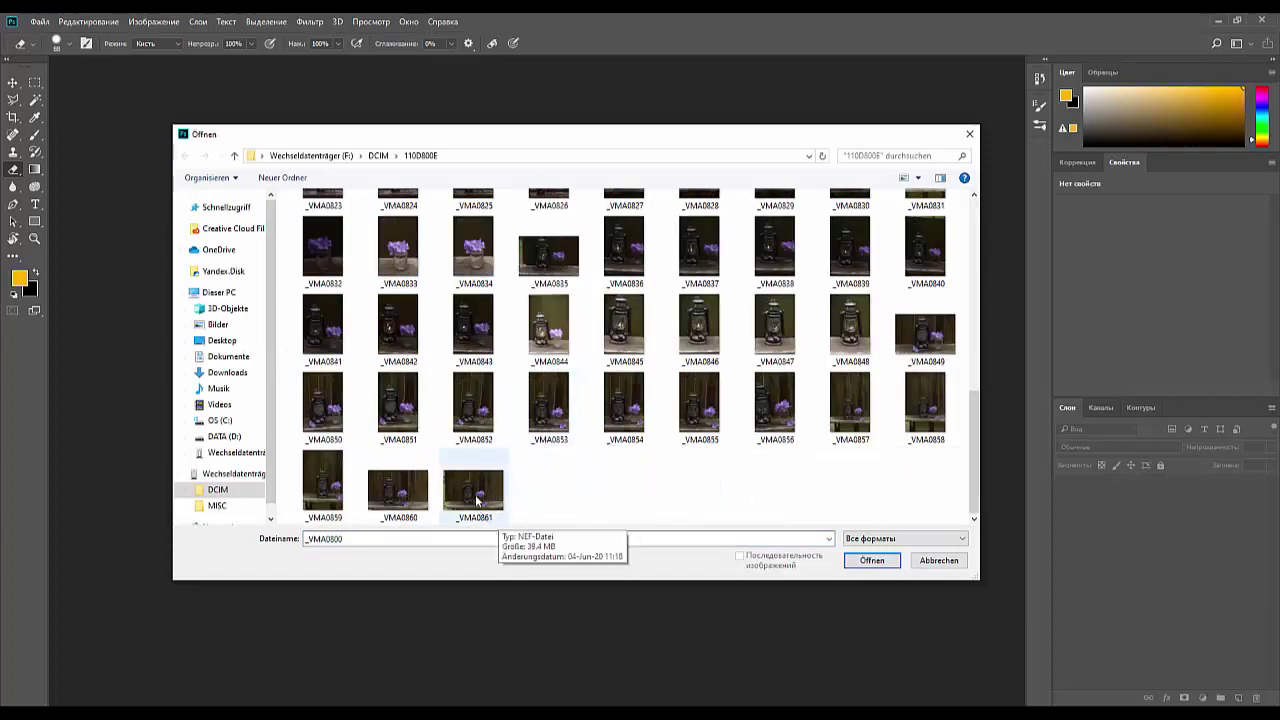
shift+click(481, 517)
click(872, 562)
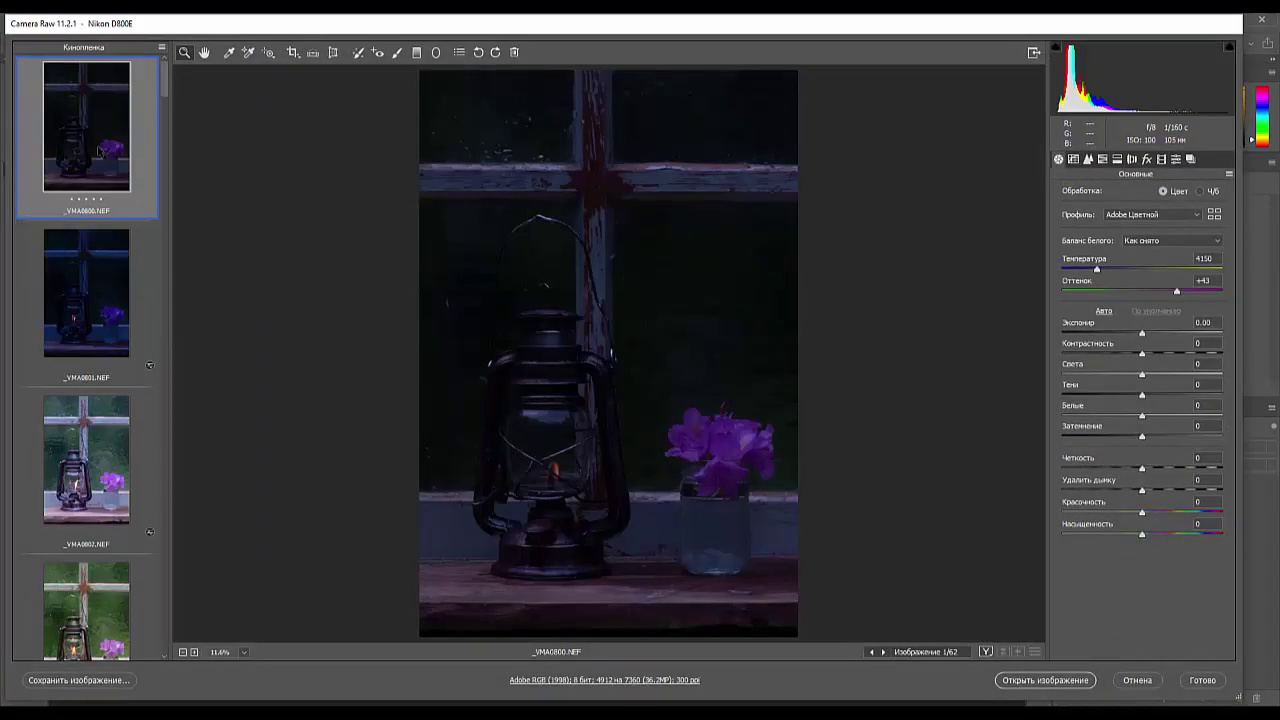
- View the lantern shots _VMA0801, _VMA0802 and _VMA0806 one after another
click(74, 286)
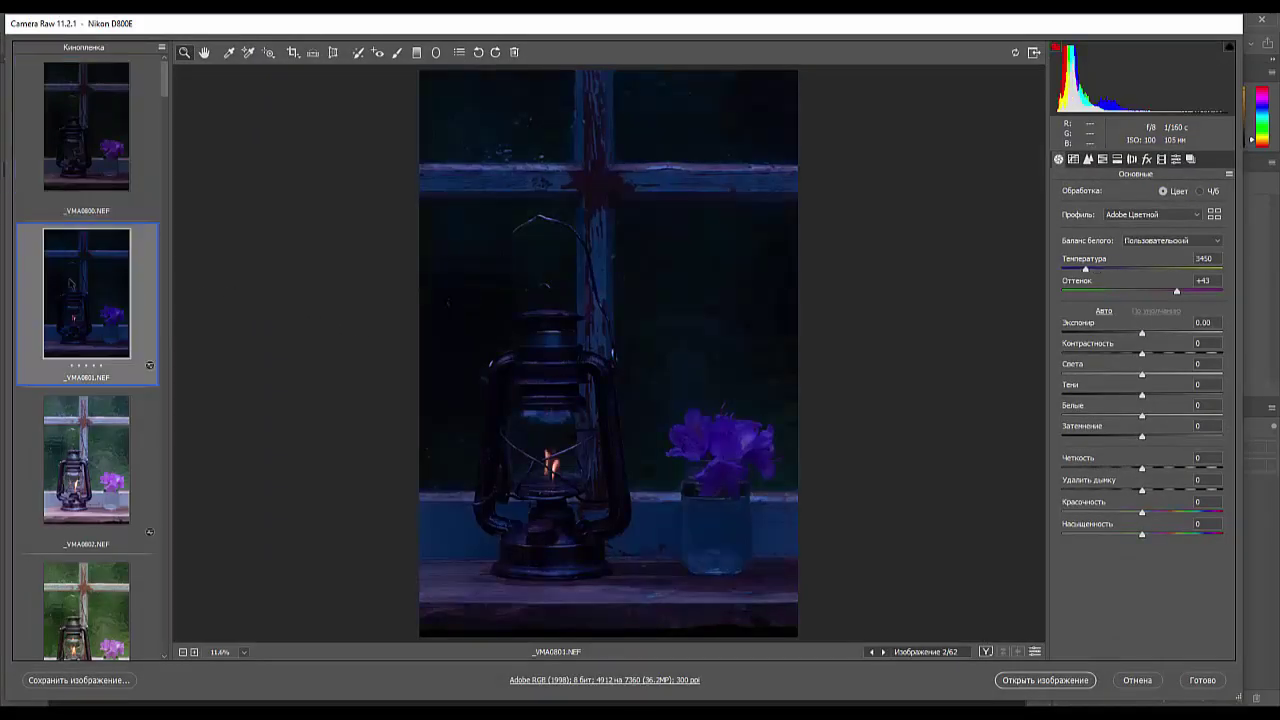
click(100, 476)
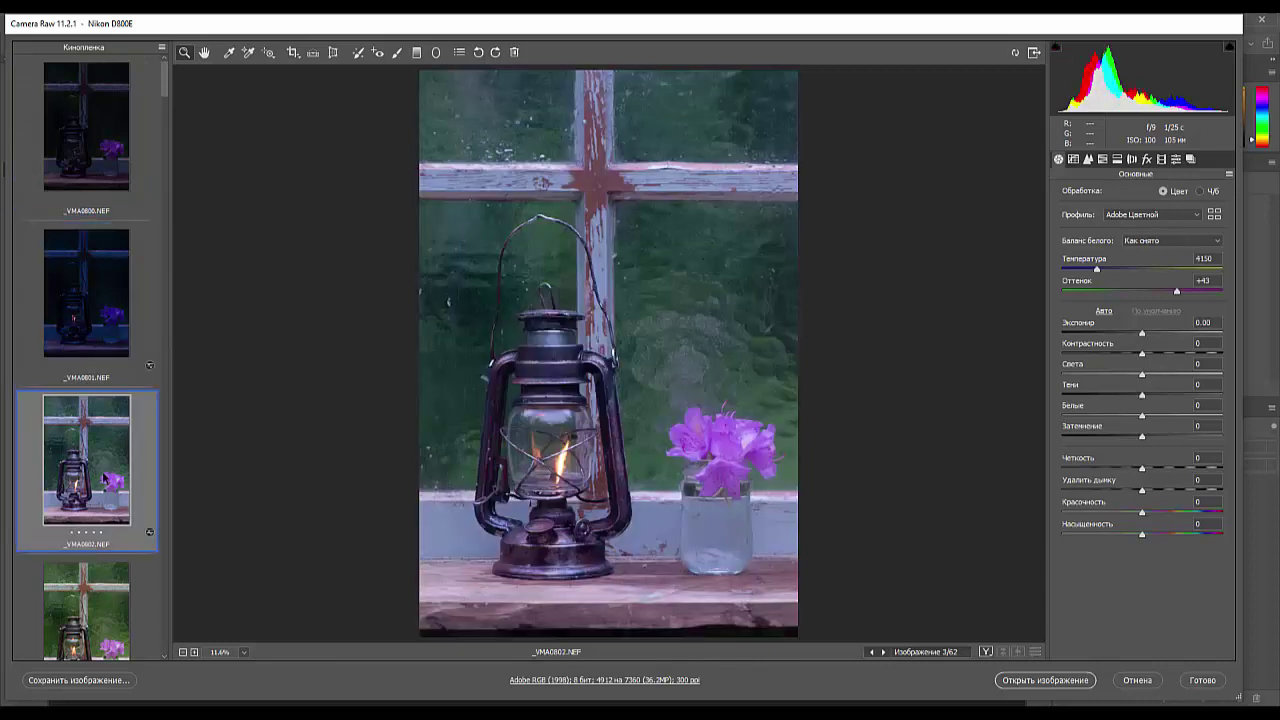
scroll(116, 454, down, 5)
scroll(116, 454, down, 5)
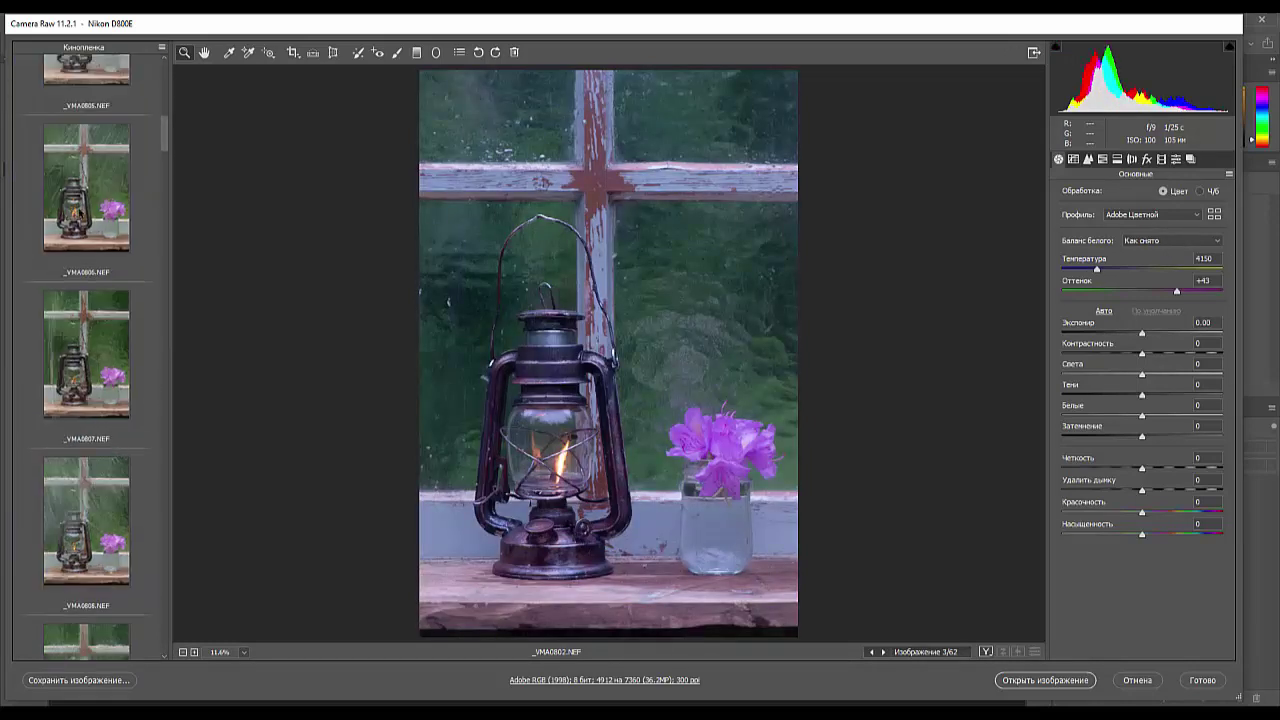
click(75, 211)
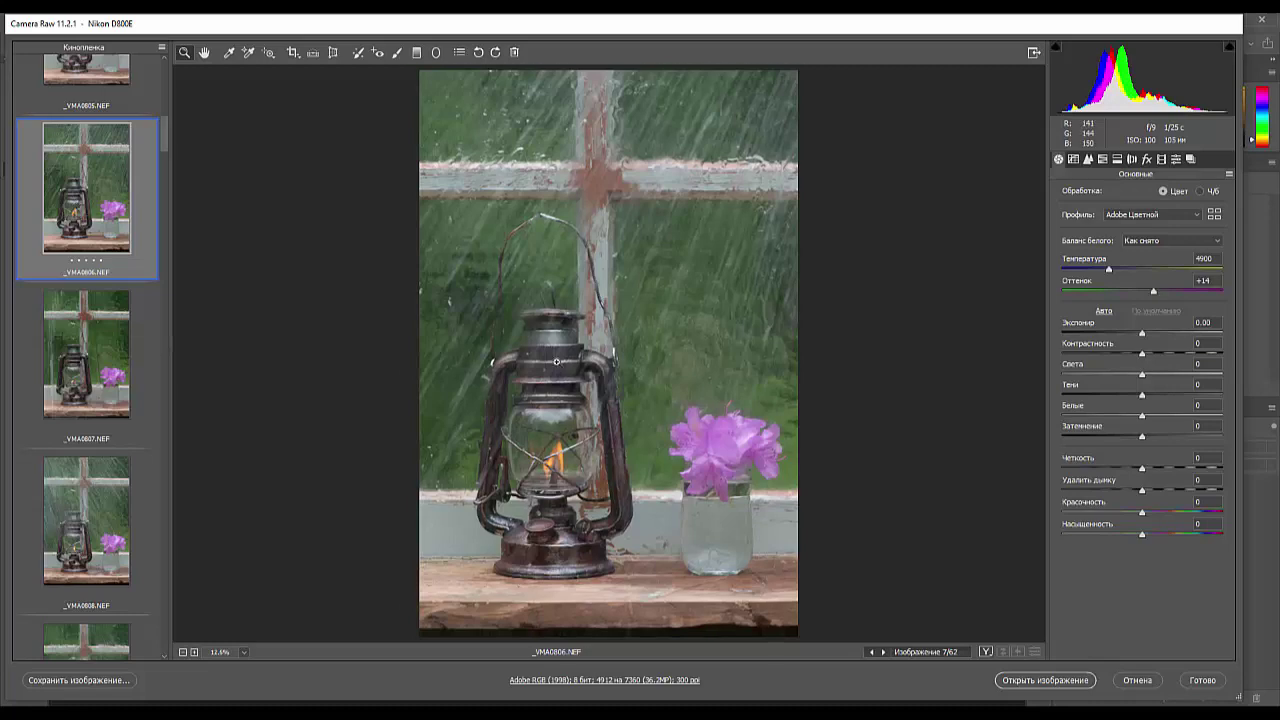
- Inspect the lantern's flame and the purple flowers in _VMA0806 at up to 50% magnification, then zoom back out
click(553, 392)
click(500, 474)
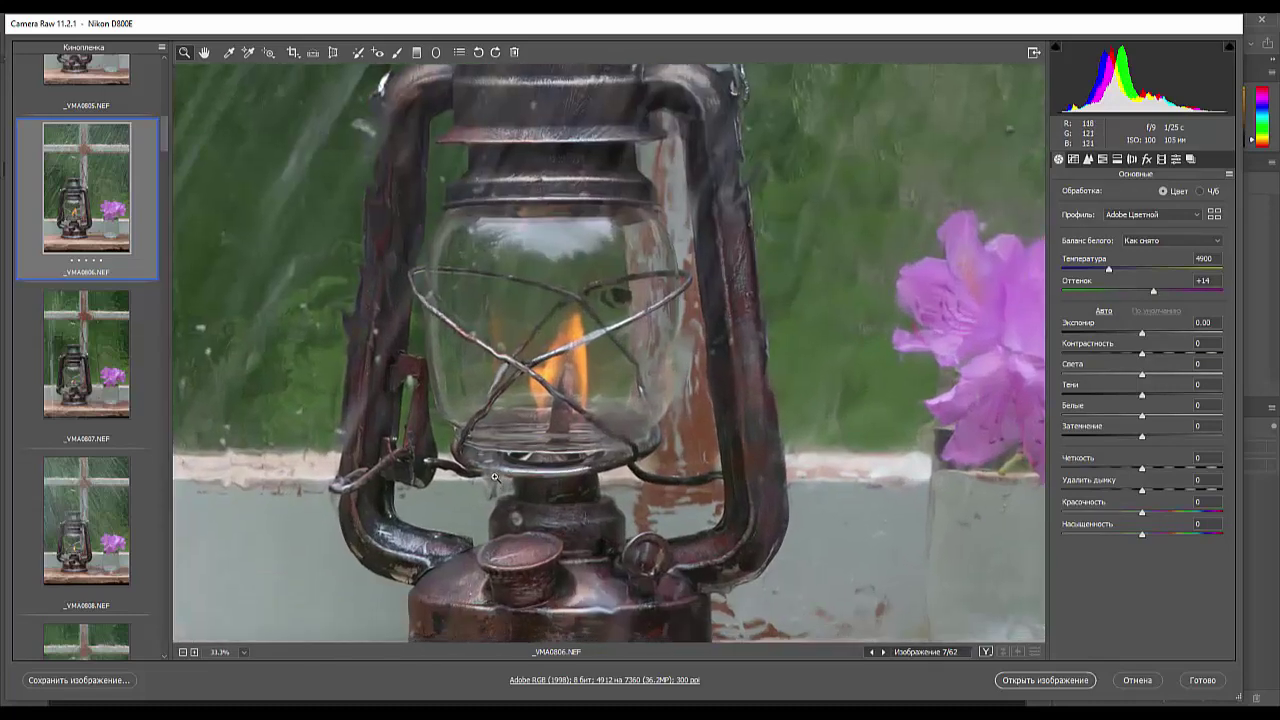
click(500, 382)
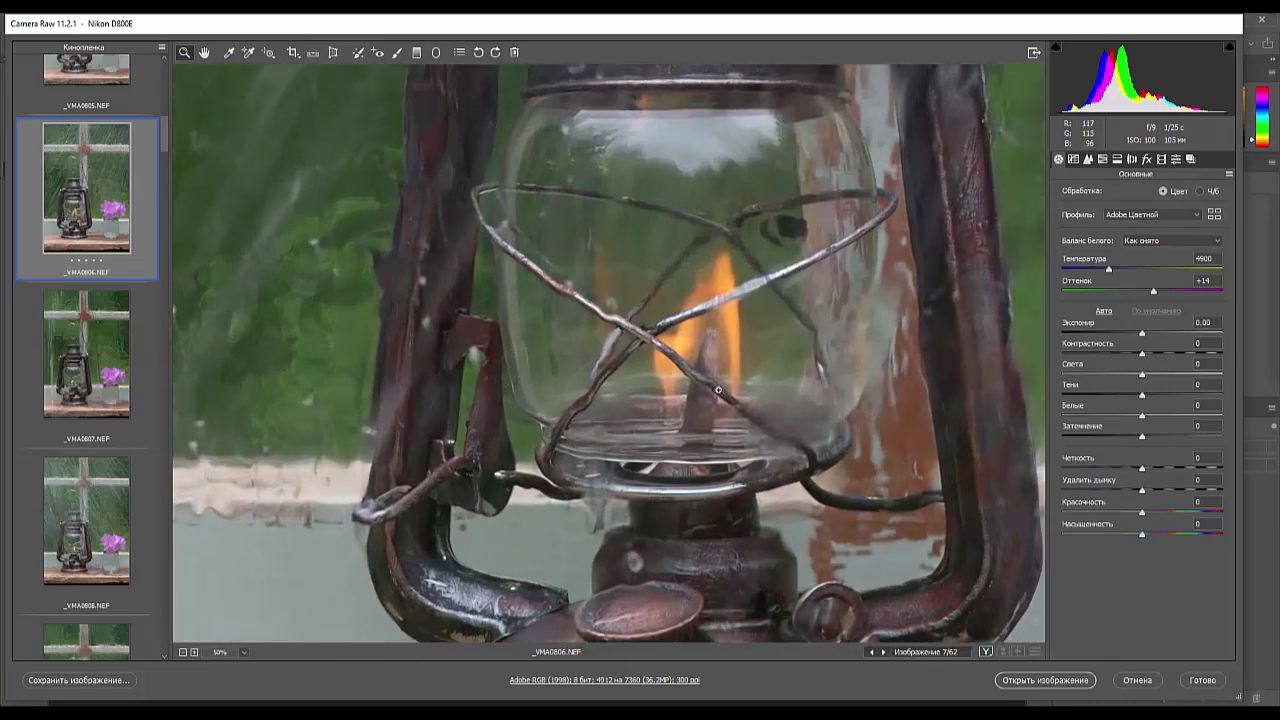
drag(904, 416, 4, 444)
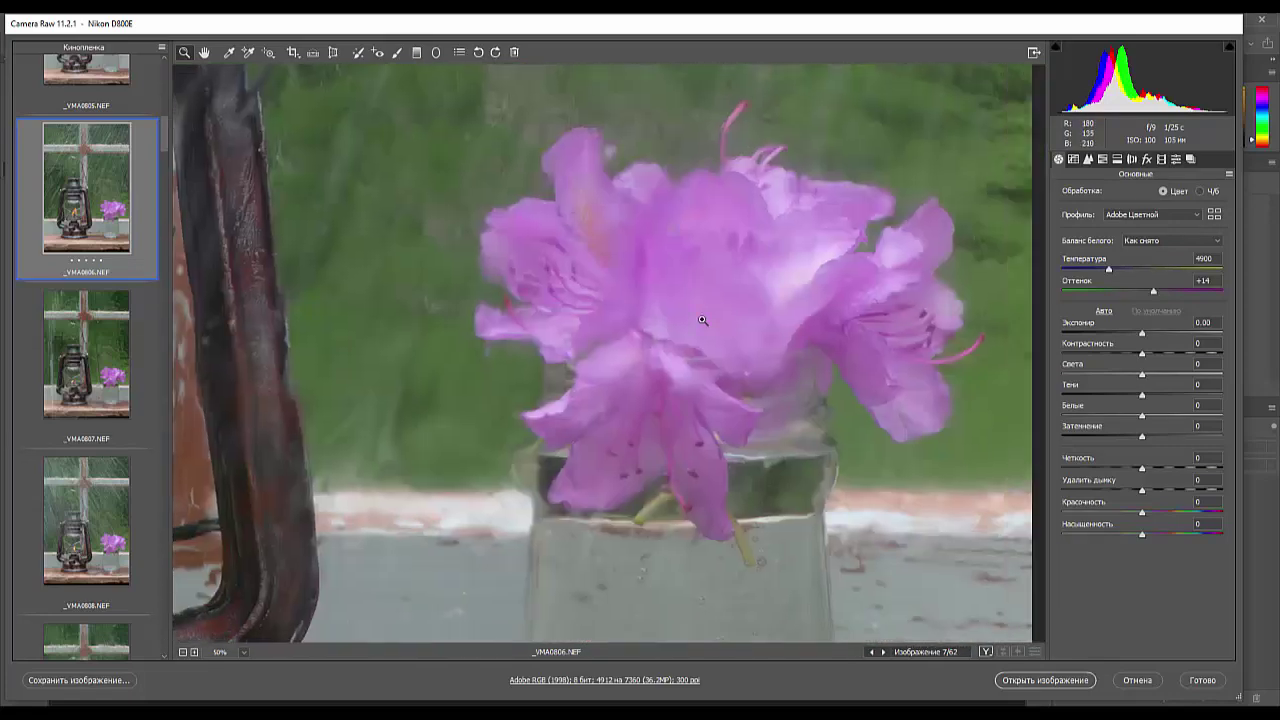
key(ctrl+minus)
key(ctrl+minus)
key(ctrl+minus)
key(ctrl+minus)
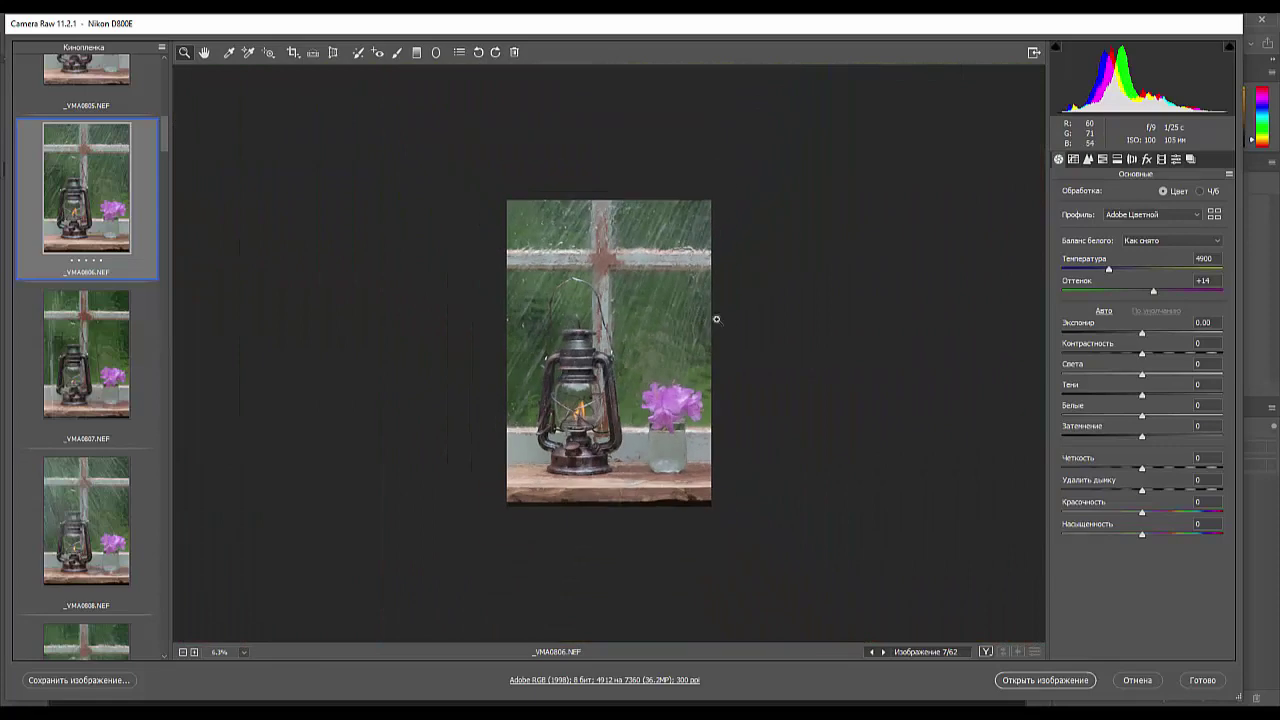
- View the rainy window shots _VMA0808, _VMA0809 and _VMA0810 in turn
click(101, 526)
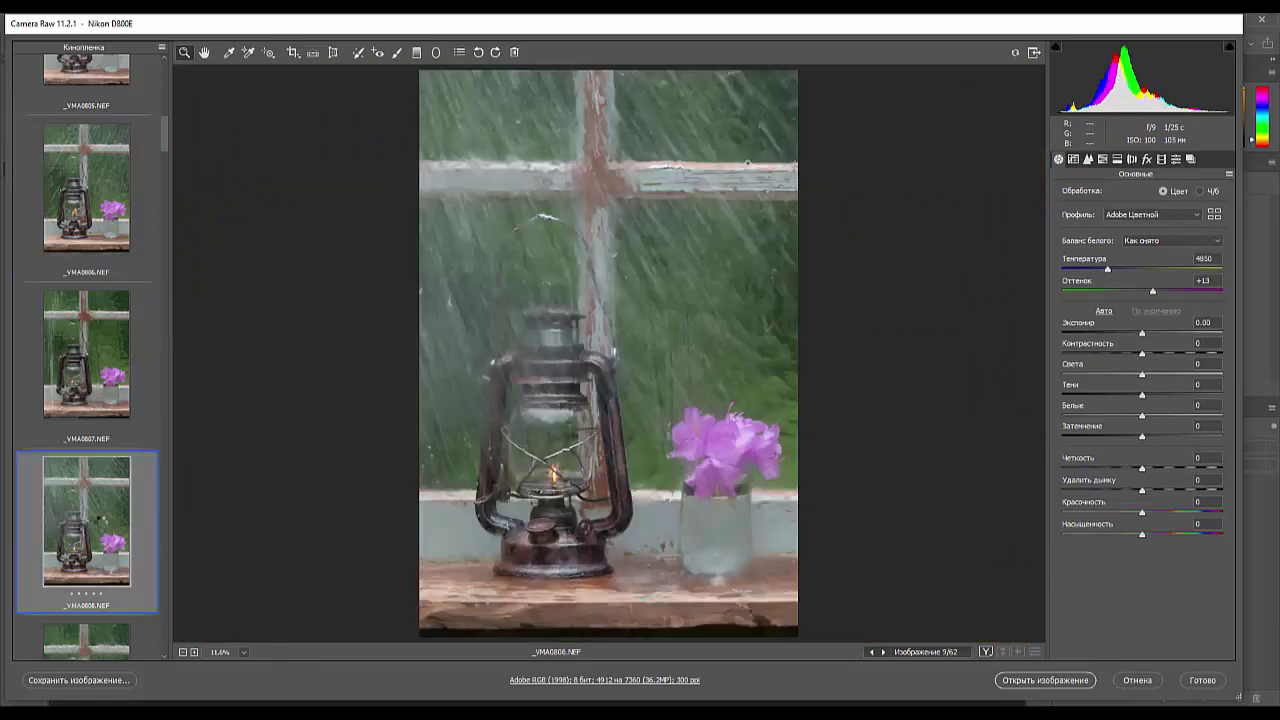
click(96, 630)
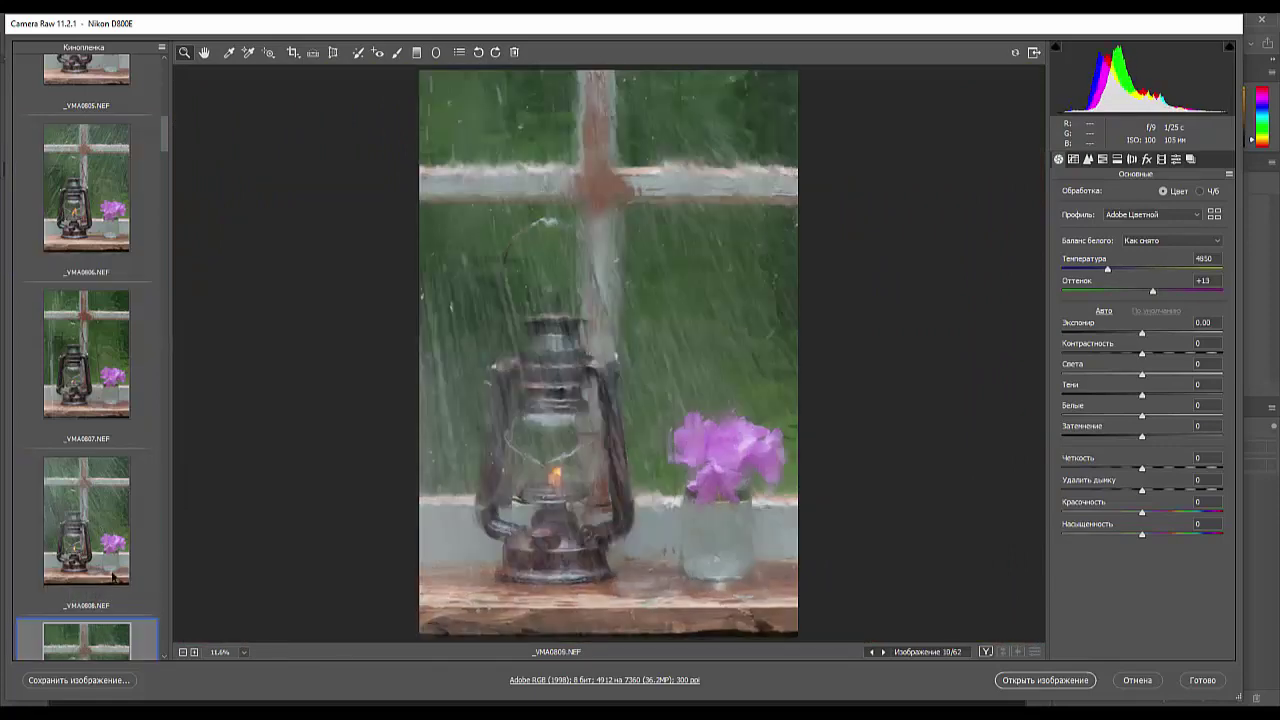
scroll(167, 146, down, 5)
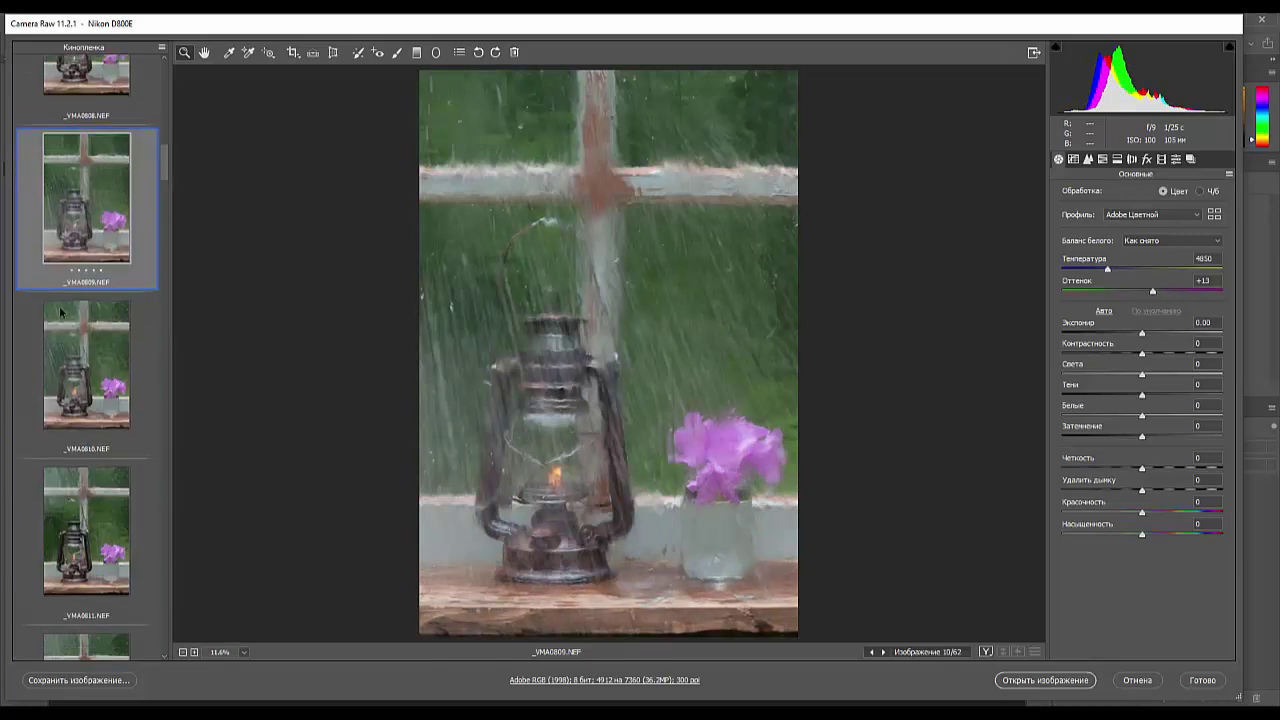
click(77, 374)
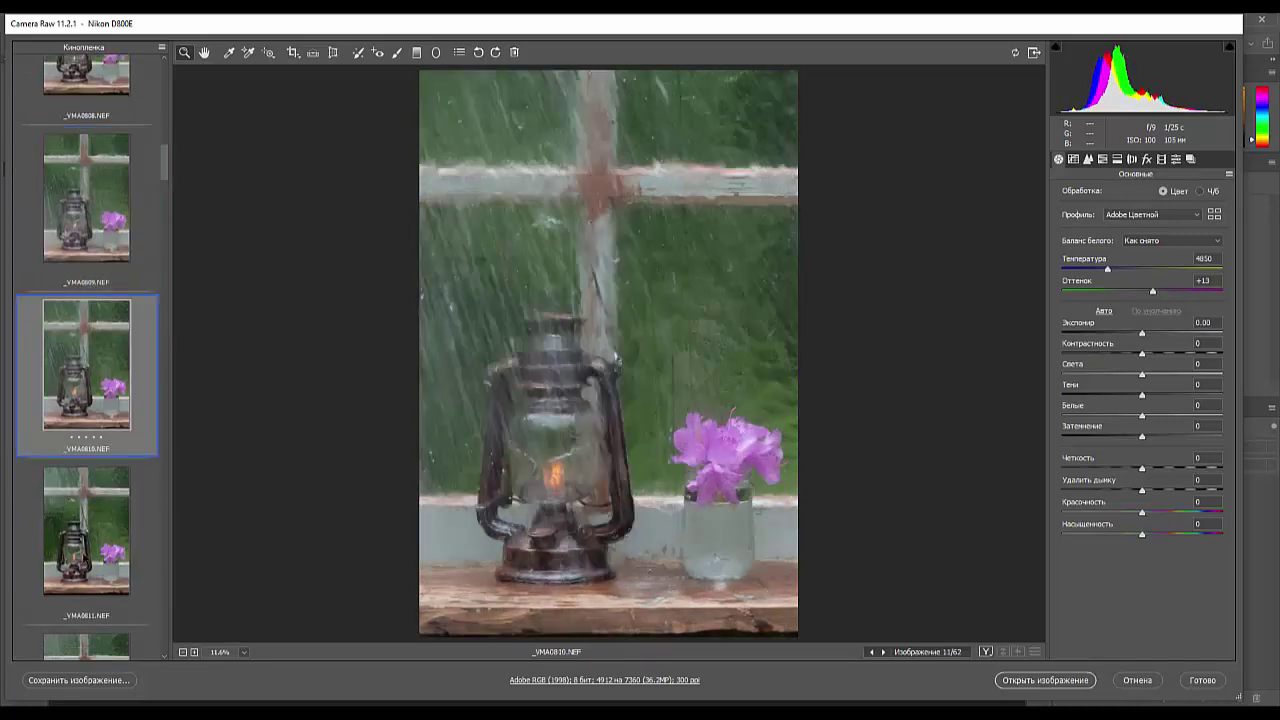
- Examine the lantern and flower jar in _VMA0810 up close at up to 33.3%, then zoom back out
click(716, 477)
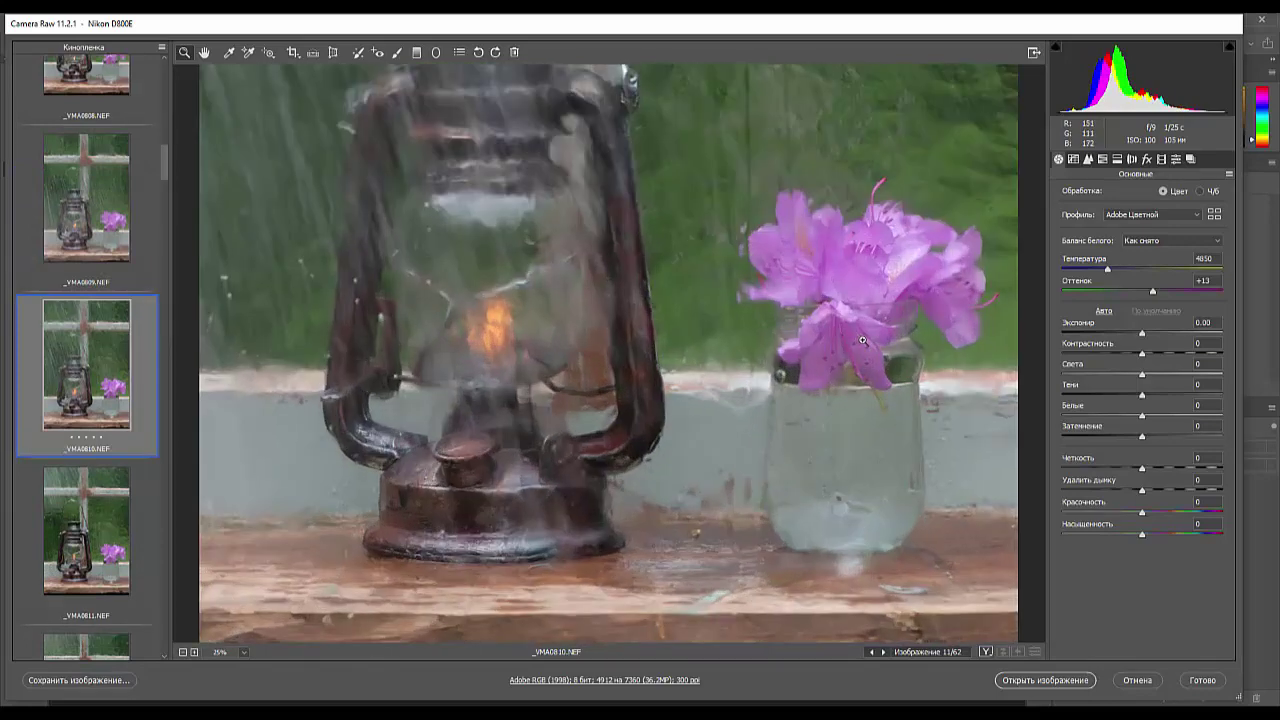
click(591, 391)
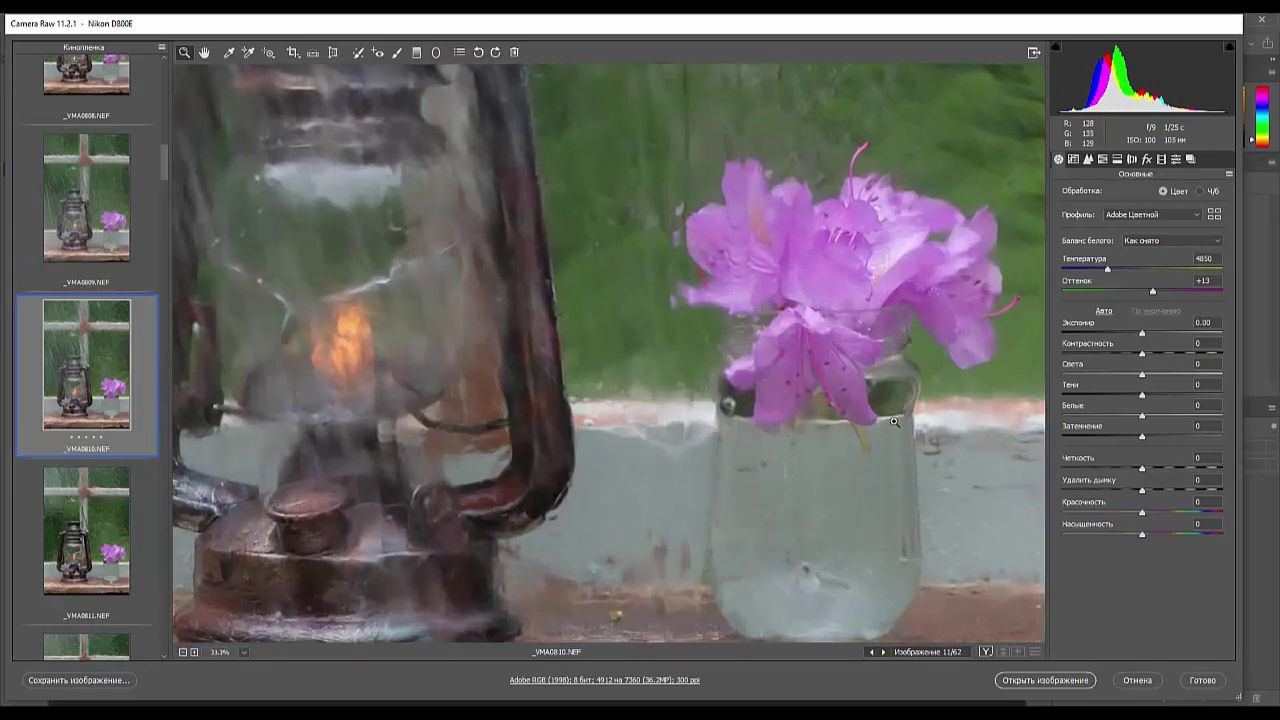
key(ctrl+minus)
key(ctrl+minus)
key(ctrl+minus)
key(ctrl+minus)
key(ctrl+minus)
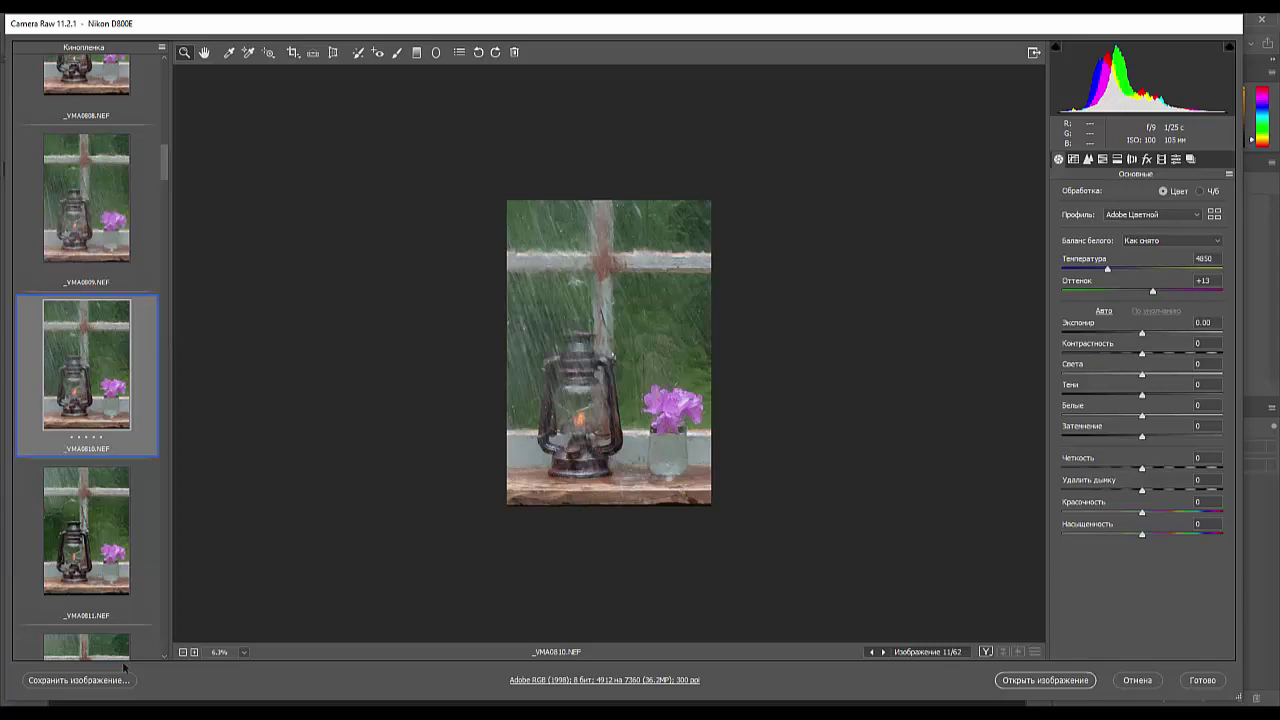
- Go through the shots _VMA0812 to _VMA0816 one by one
click(58, 650)
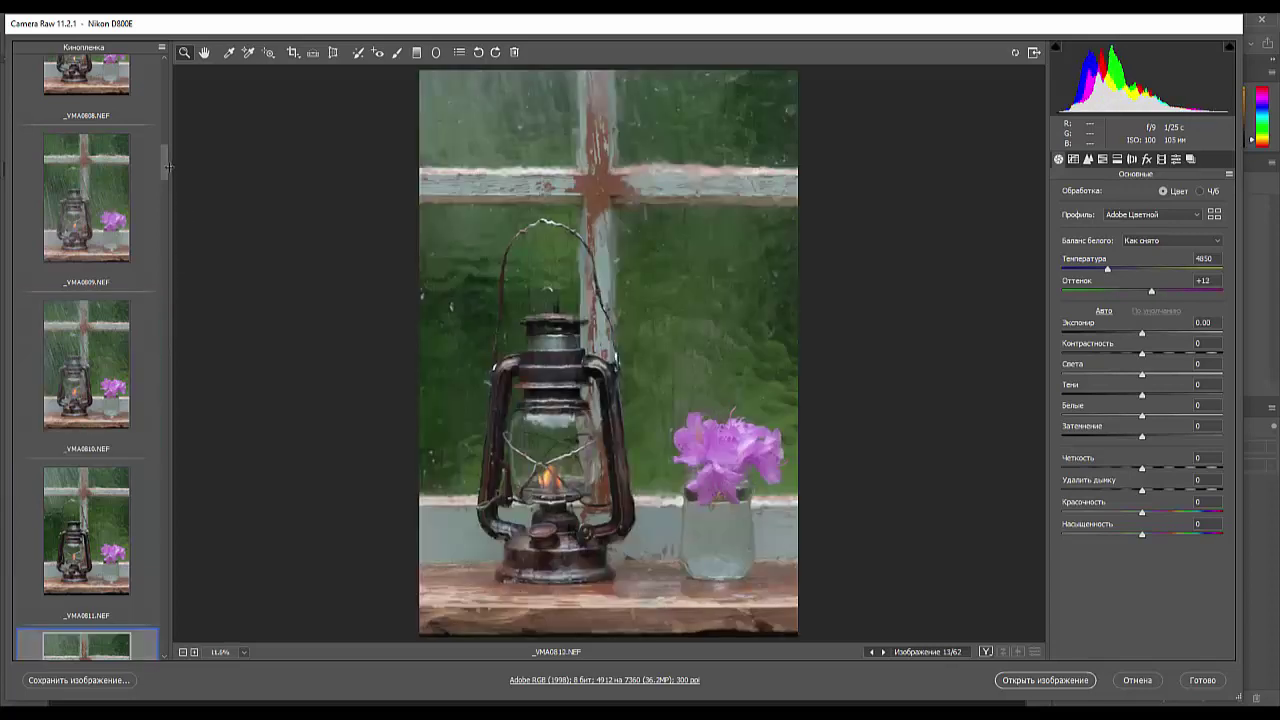
scroll(164, 172, down, 5)
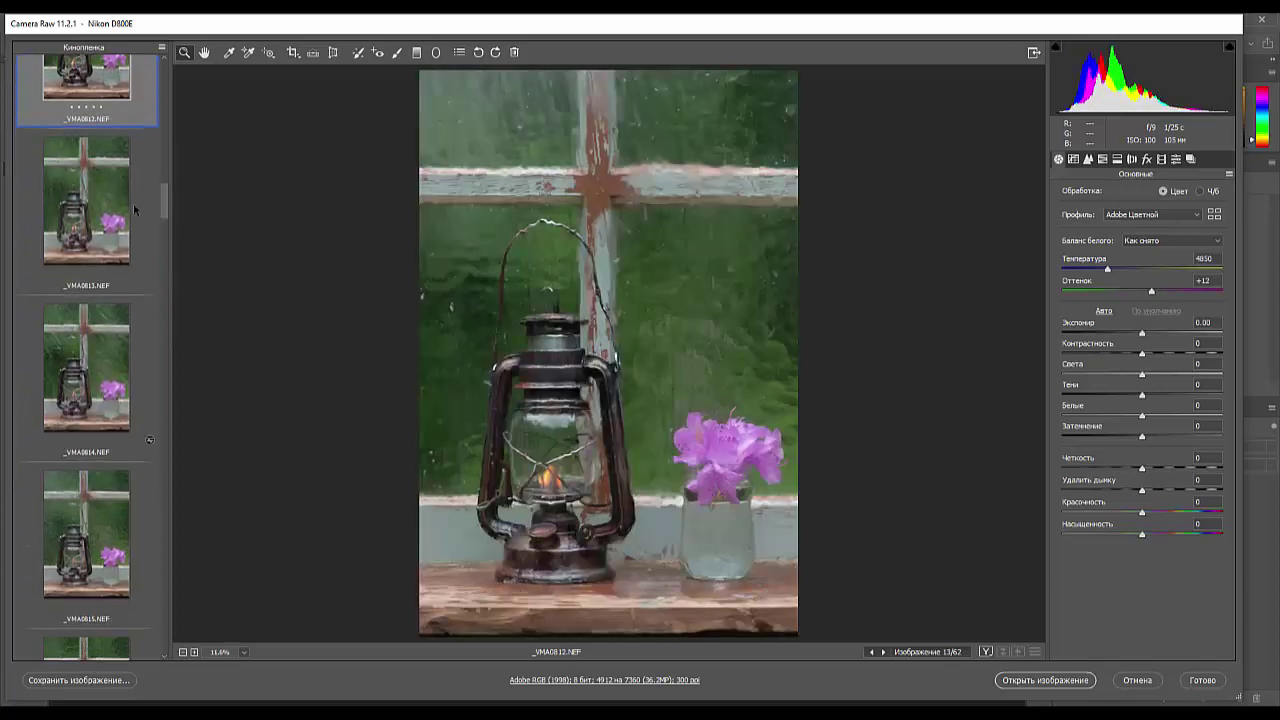
click(73, 198)
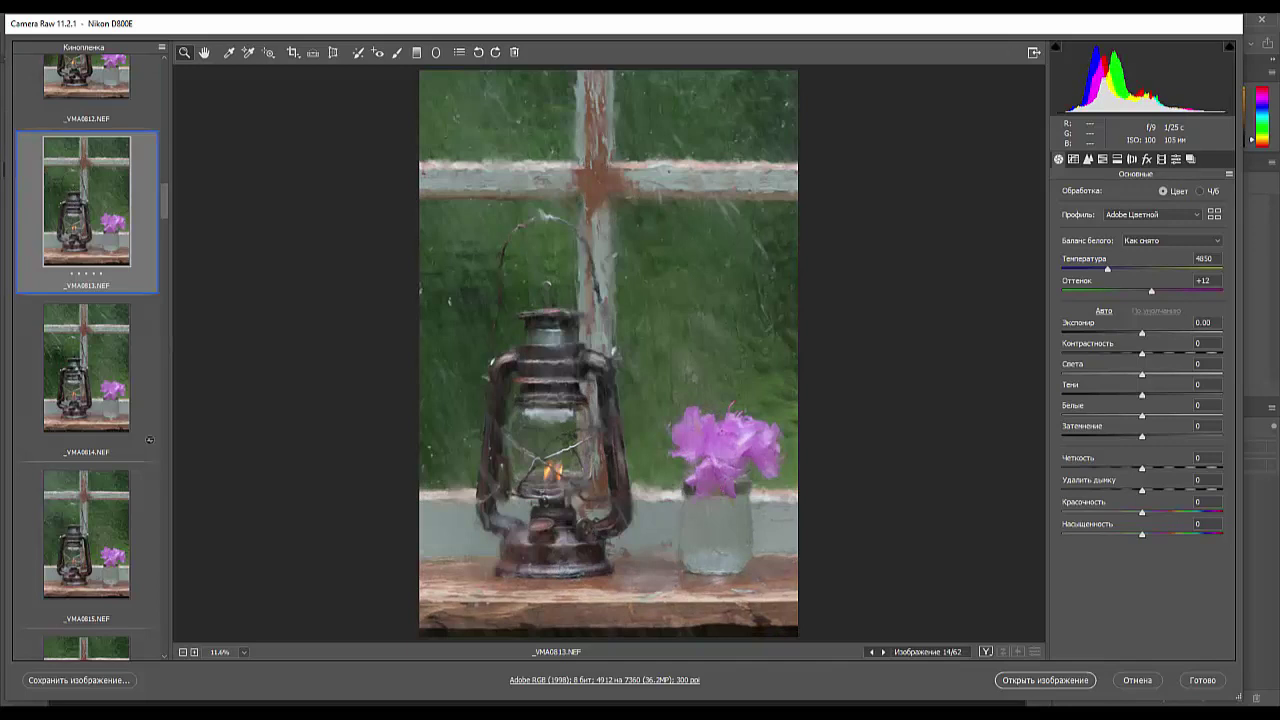
click(80, 437)
key(Down)
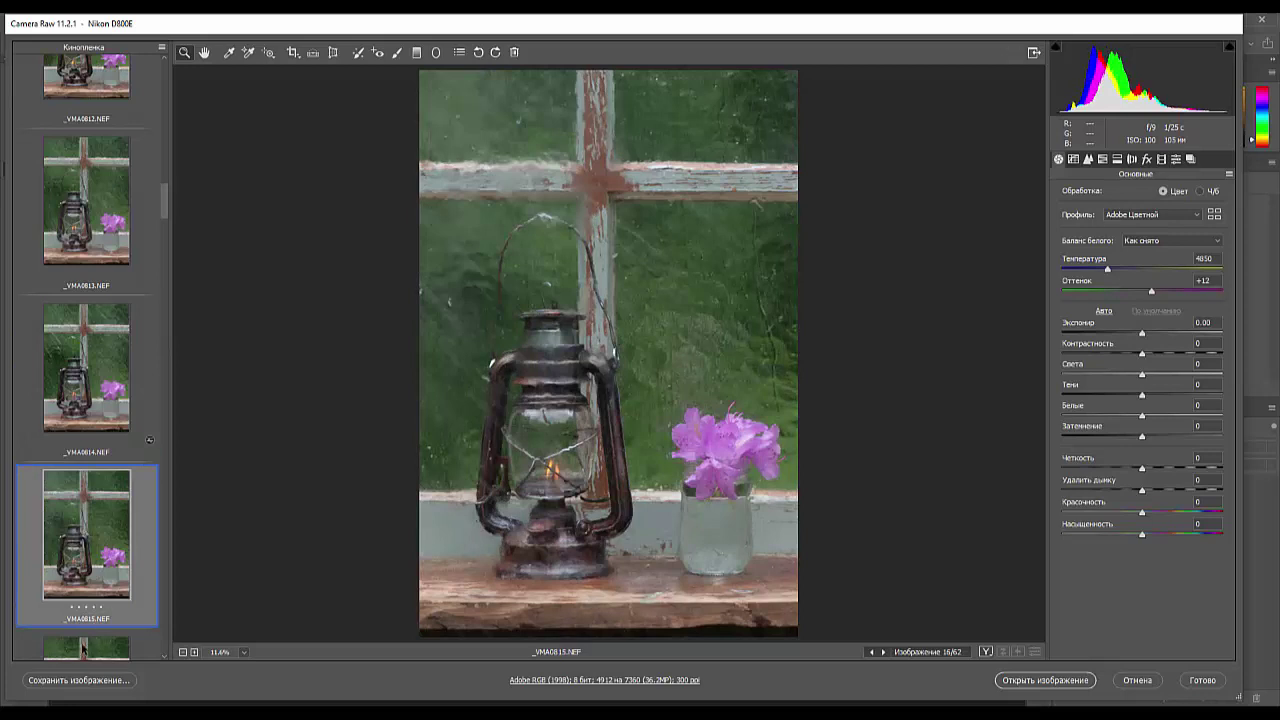
click(82, 649)
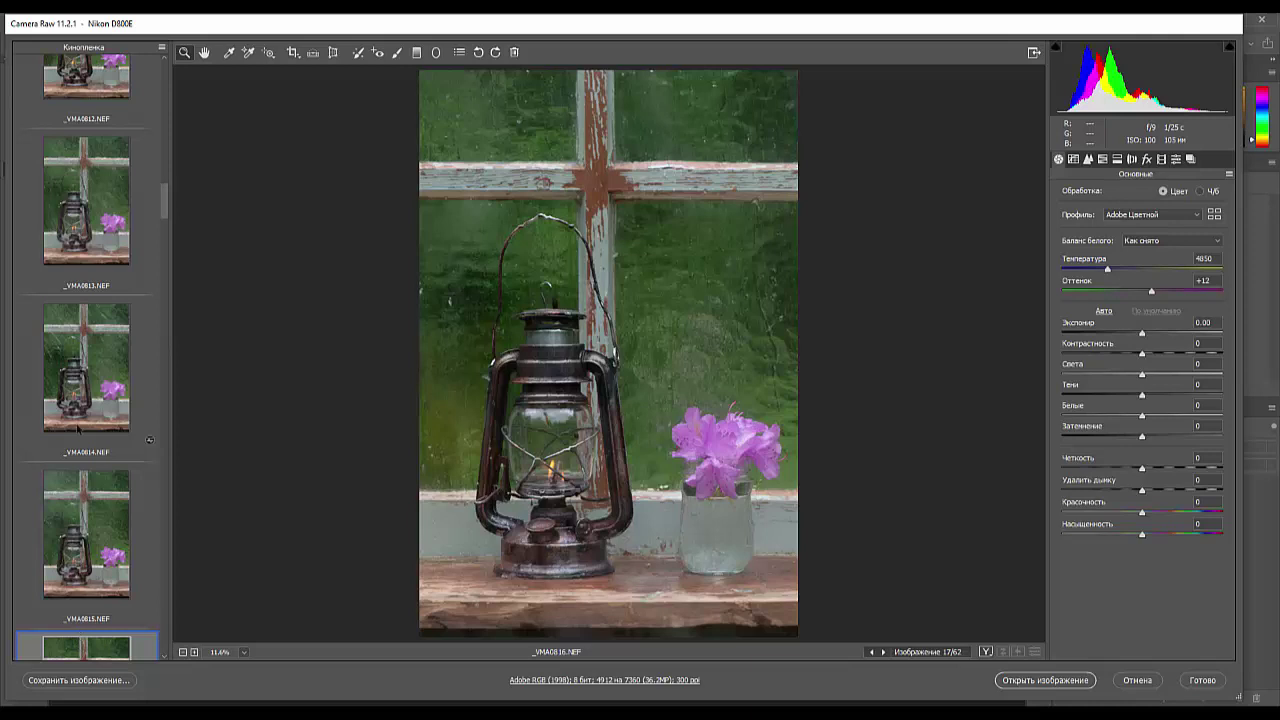
- Compare _VMA0814 with _VMA0815 by switching back and forth between them, ending on _VMA0814
click(149, 440)
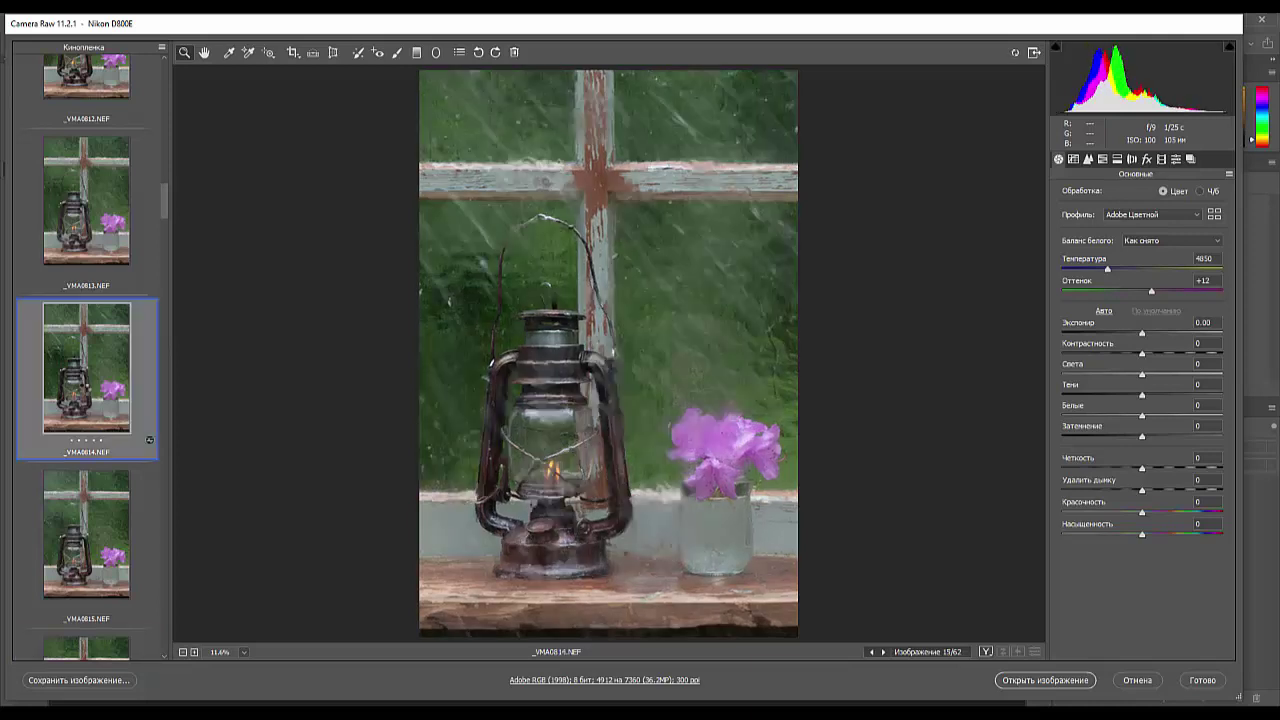
click(104, 560)
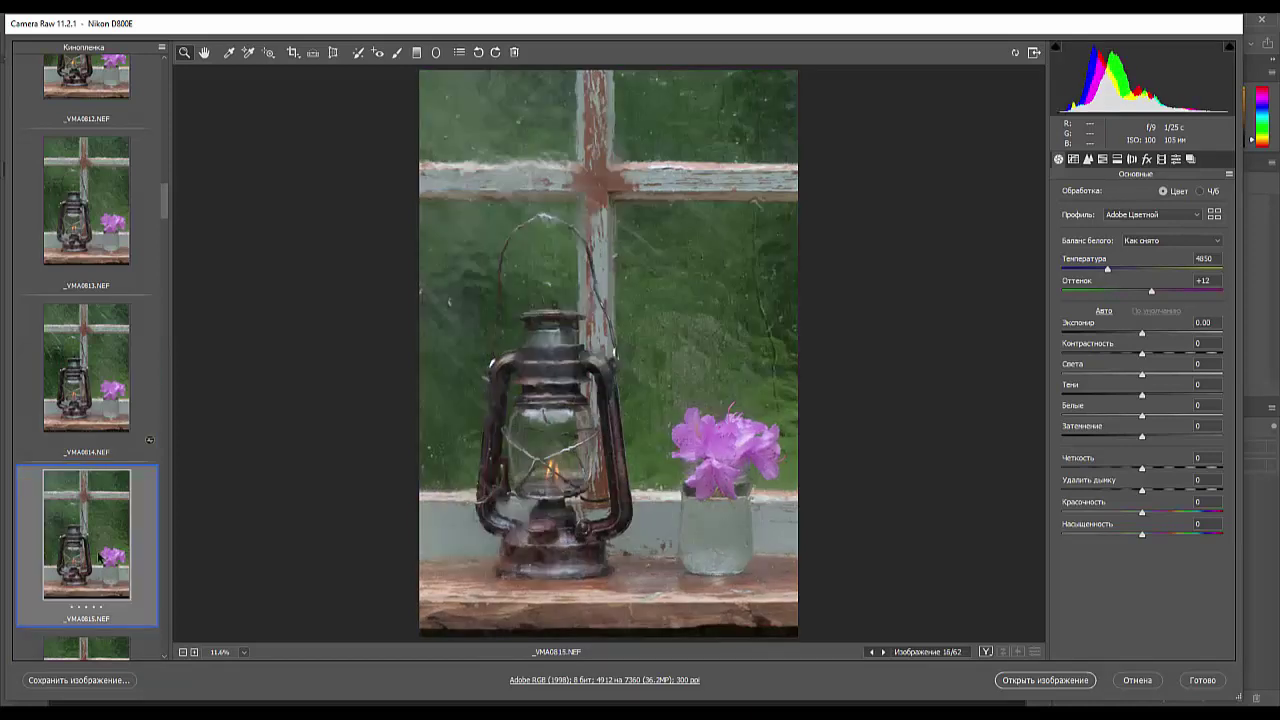
click(100, 378)
click(97, 566)
click(90, 400)
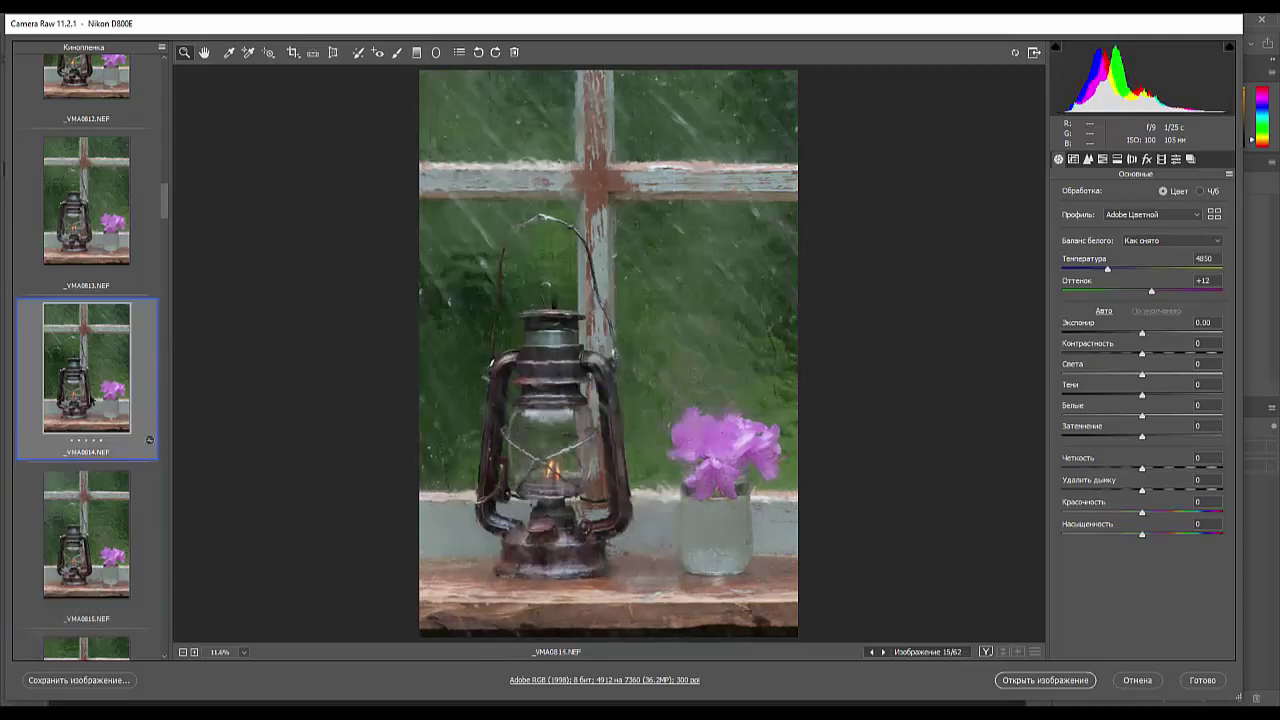
click(90, 537)
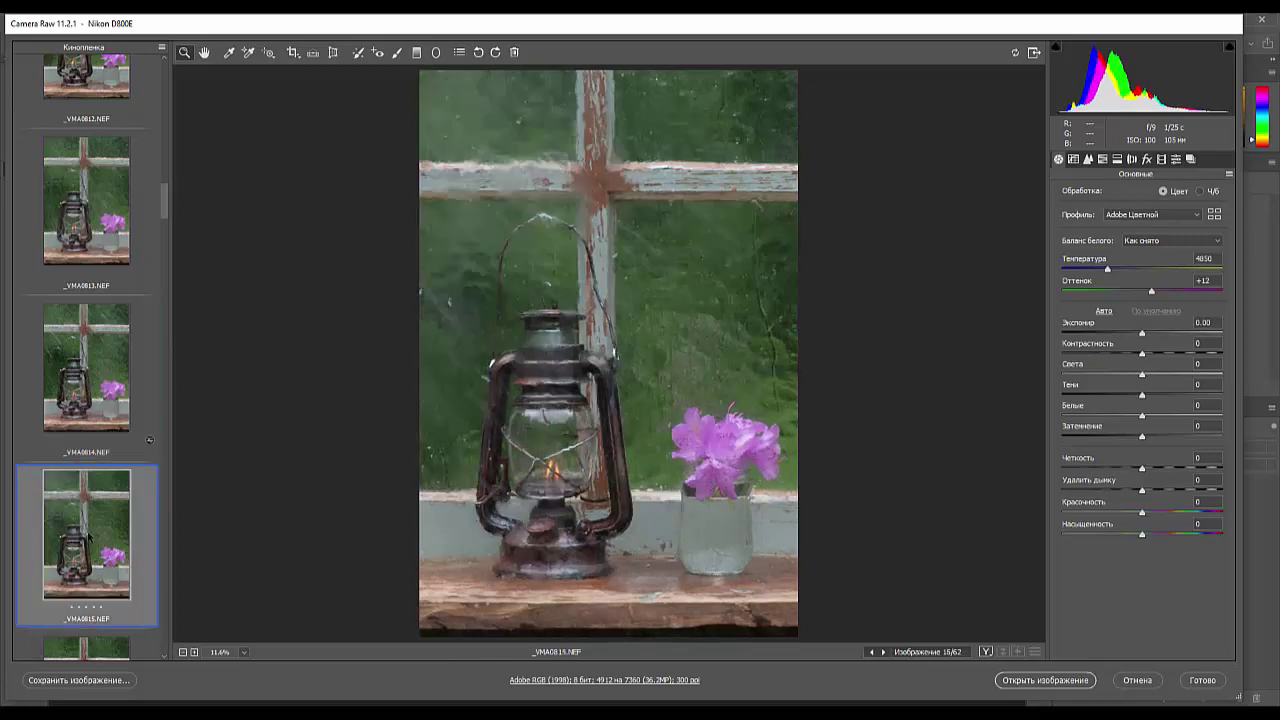
click(78, 390)
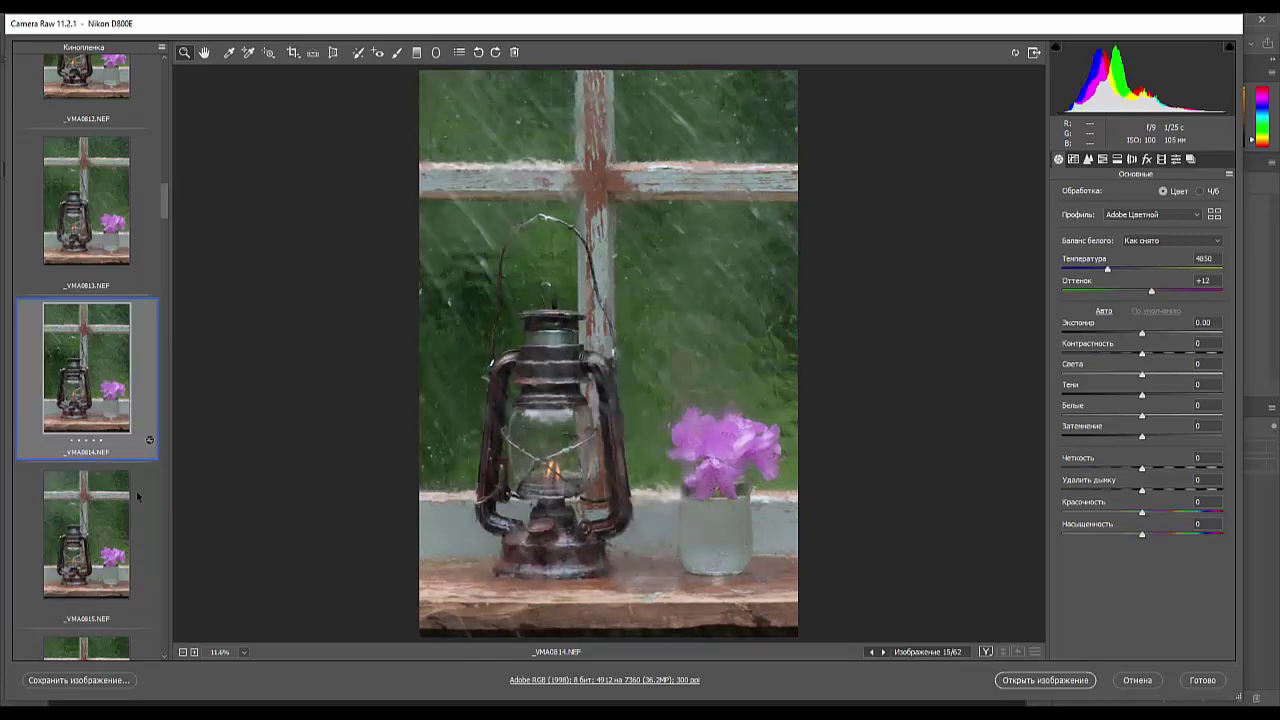
- View _VMA0816, _VMA0817 and _VMA0818, then the darker window shot _VMA0821
drag(165, 208, 153, 245)
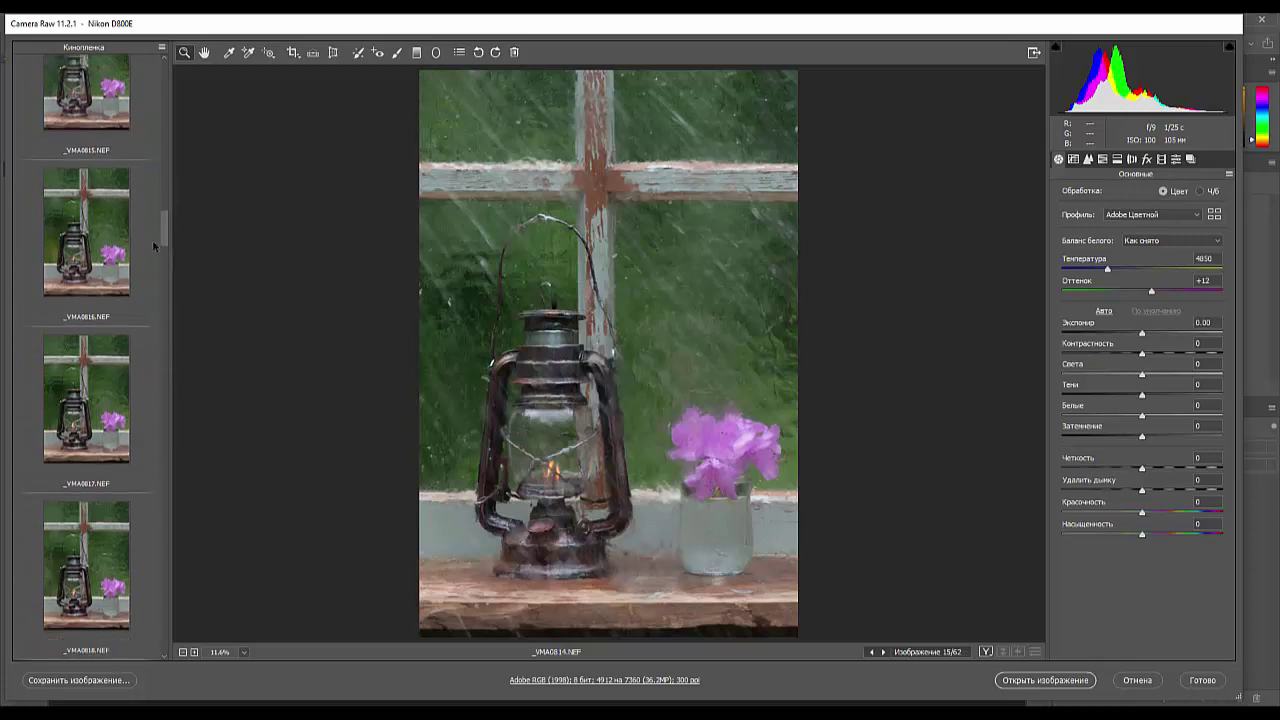
click(86, 260)
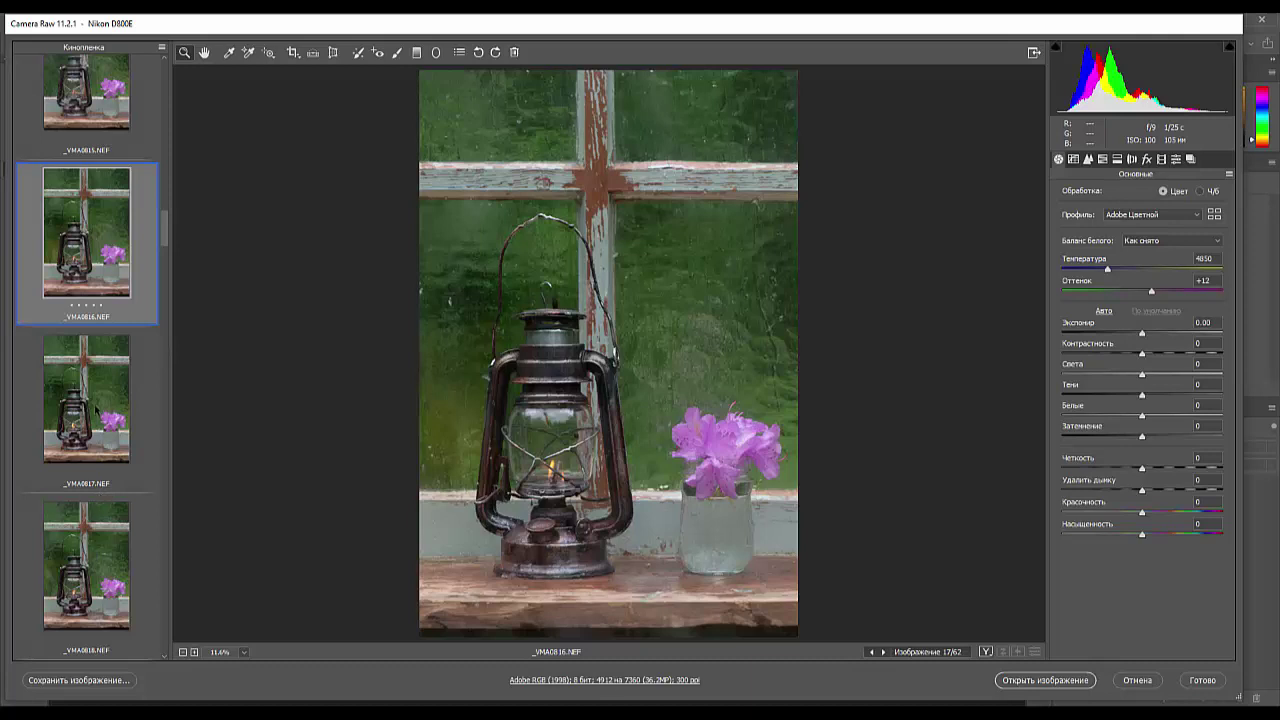
click(96, 410)
click(96, 578)
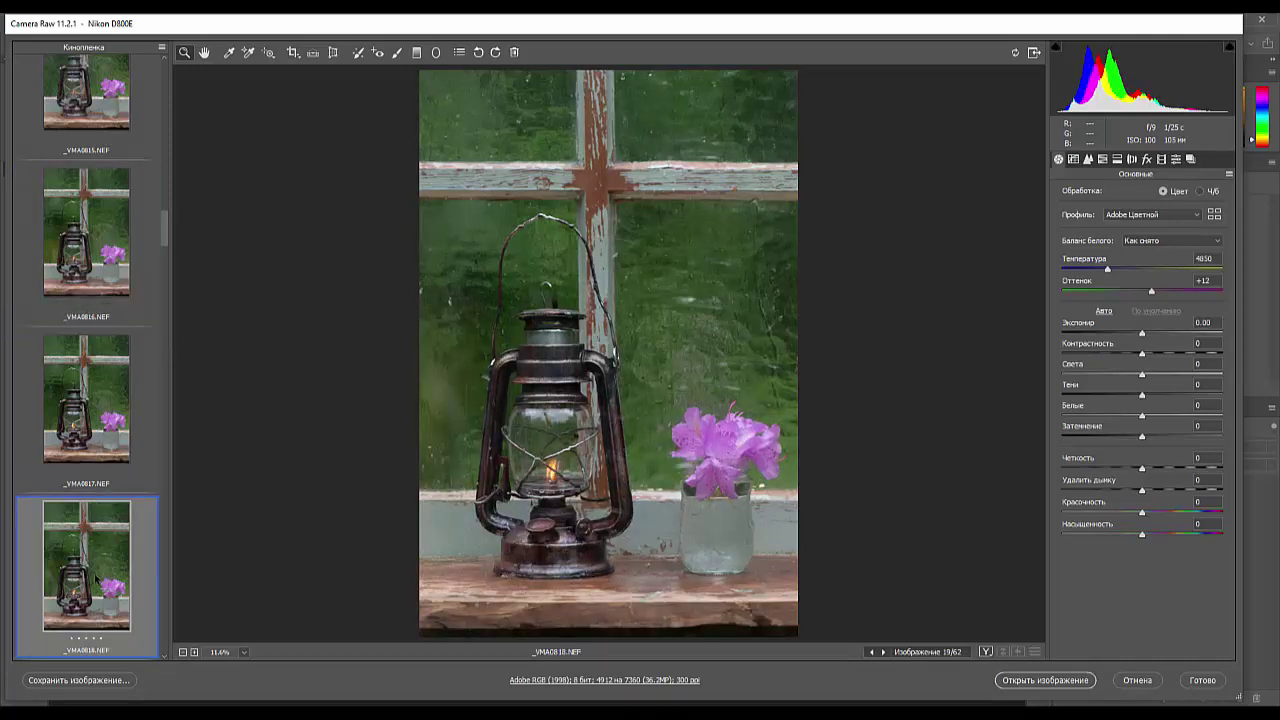
scroll(96, 578, down, 3)
click(92, 576)
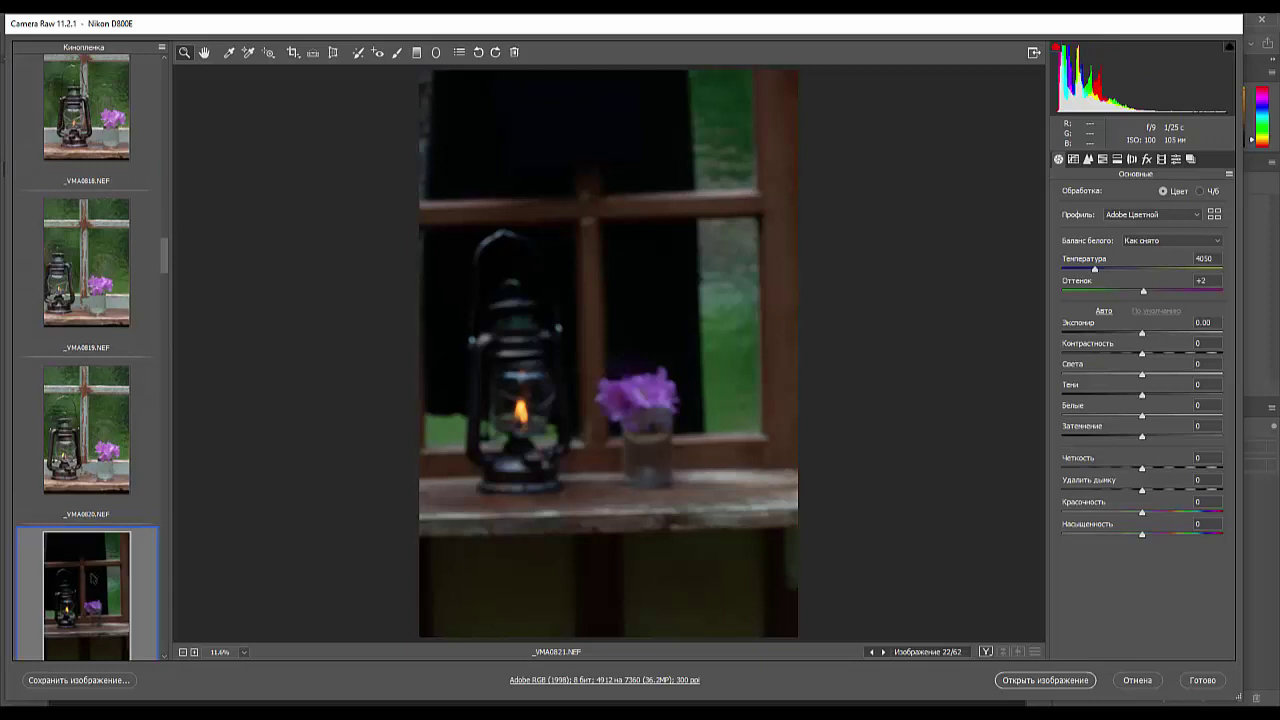
- View the brown-framed window shots _VMA0823, _VMA0824, _VMA0825 and _VMA0826 in turn
scroll(92, 577, down, 3)
click(99, 448)
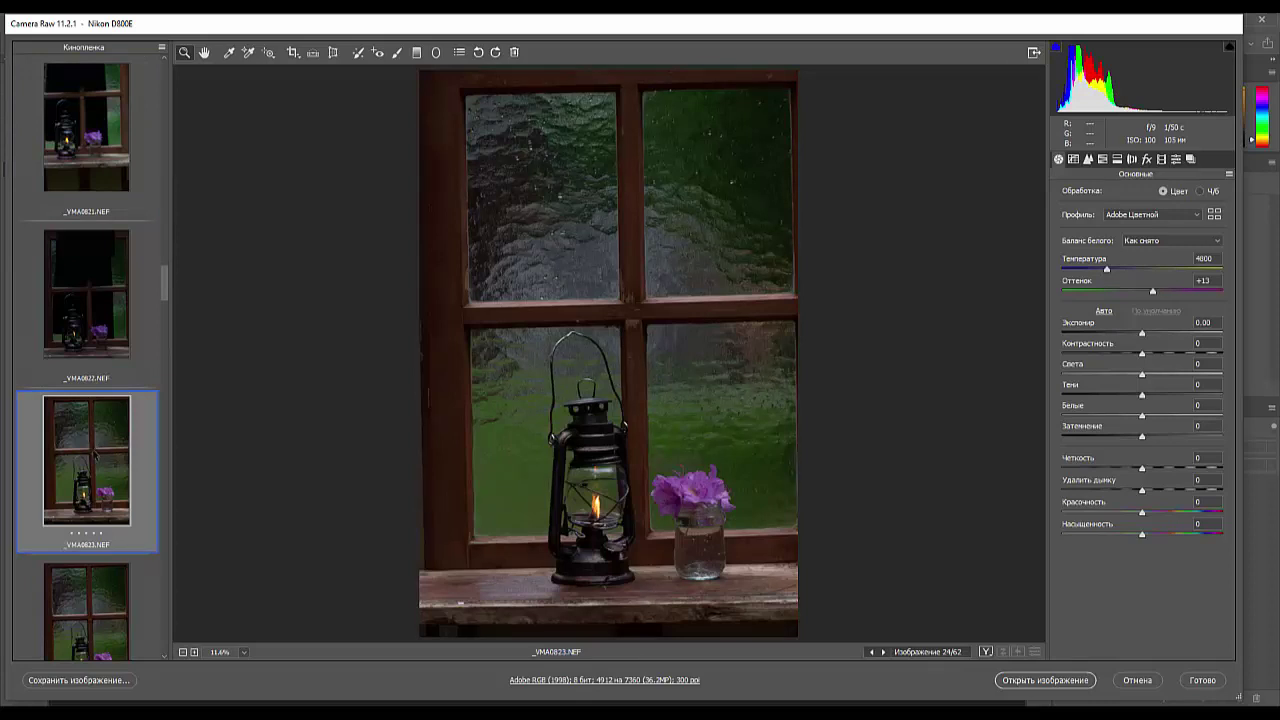
click(90, 620)
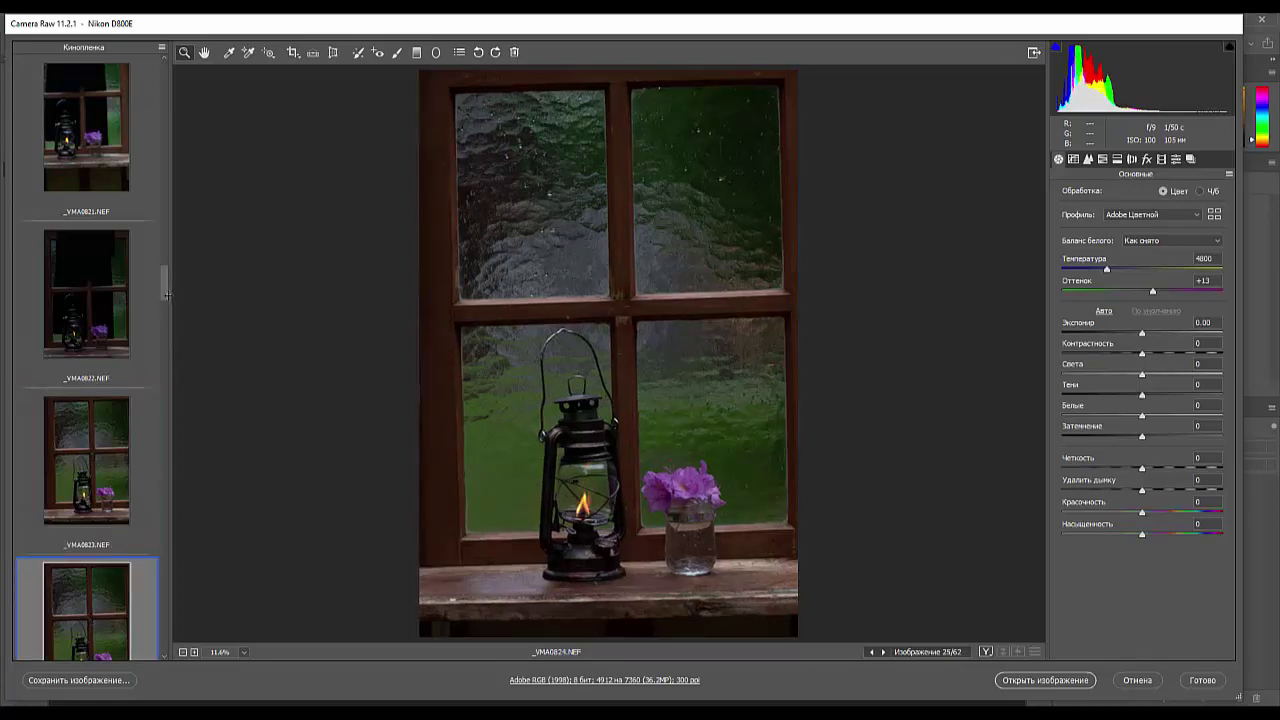
drag(167, 294, 156, 319)
click(74, 371)
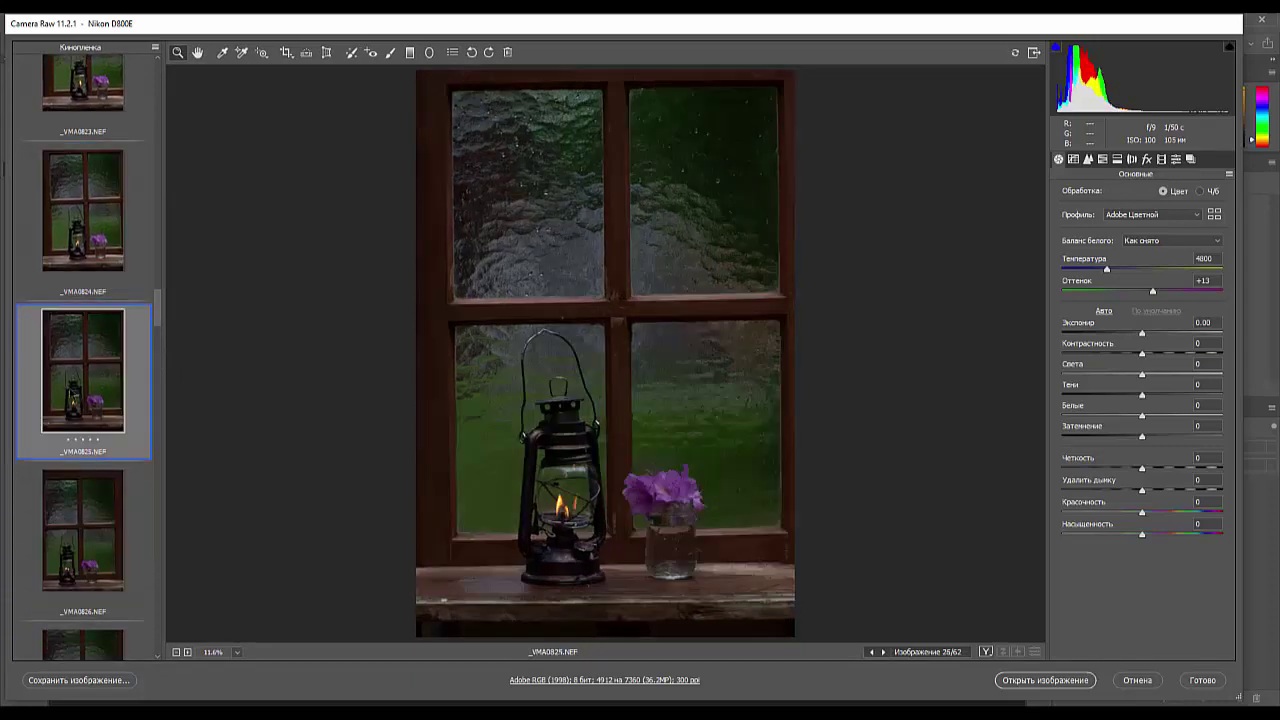
click(70, 515)
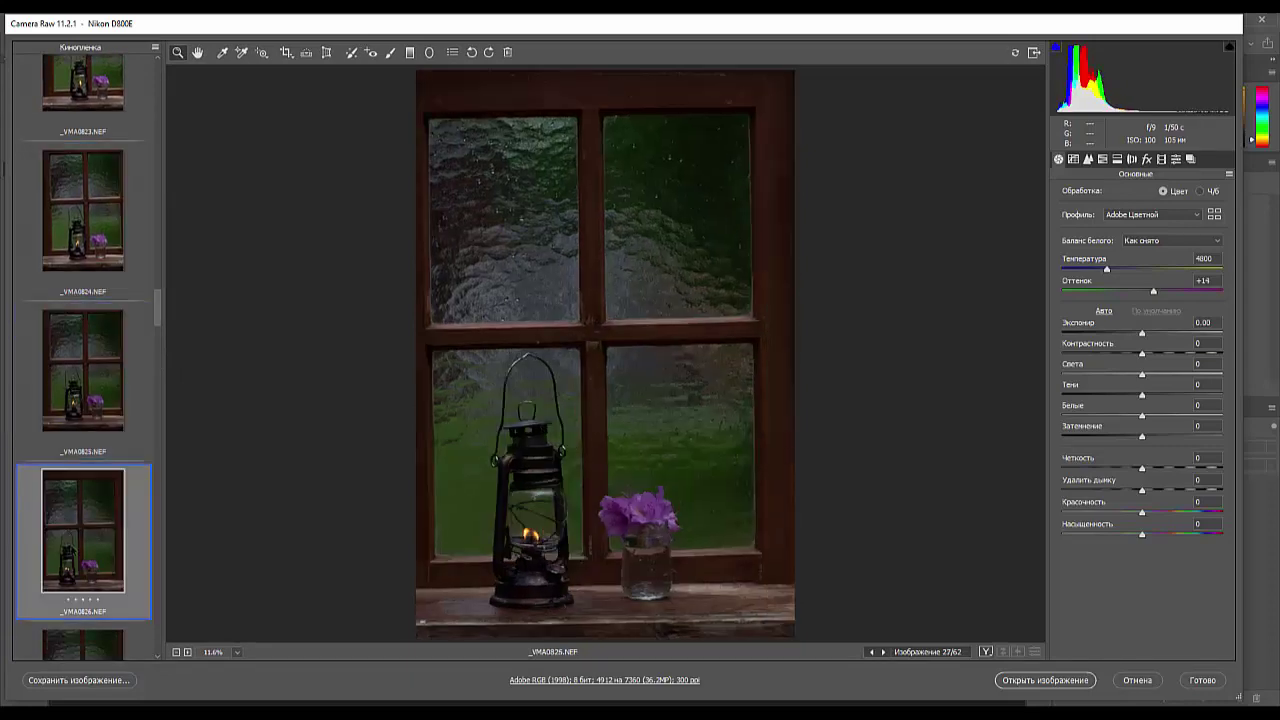
- View the dark flower shot _VMA0832, then go back to the cardboard-backed lantern shots _VMA0830 and _VMA0831
scroll(72, 540, down, 9)
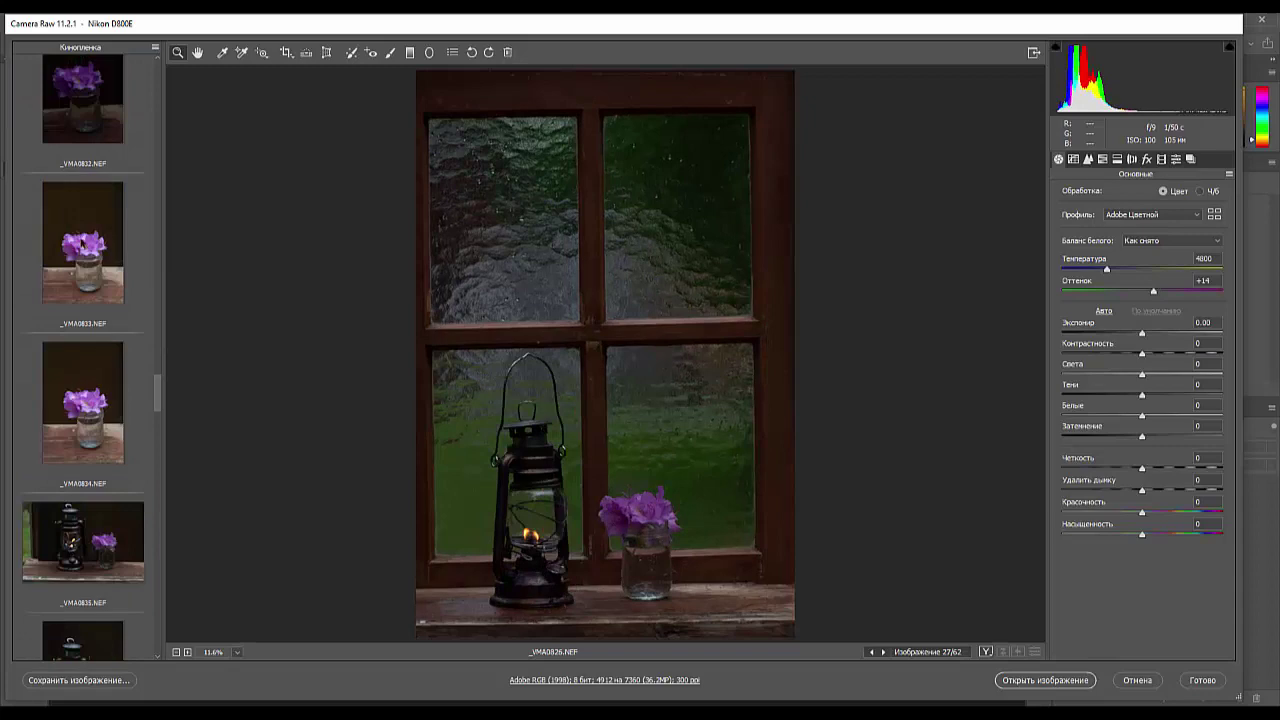
click(89, 146)
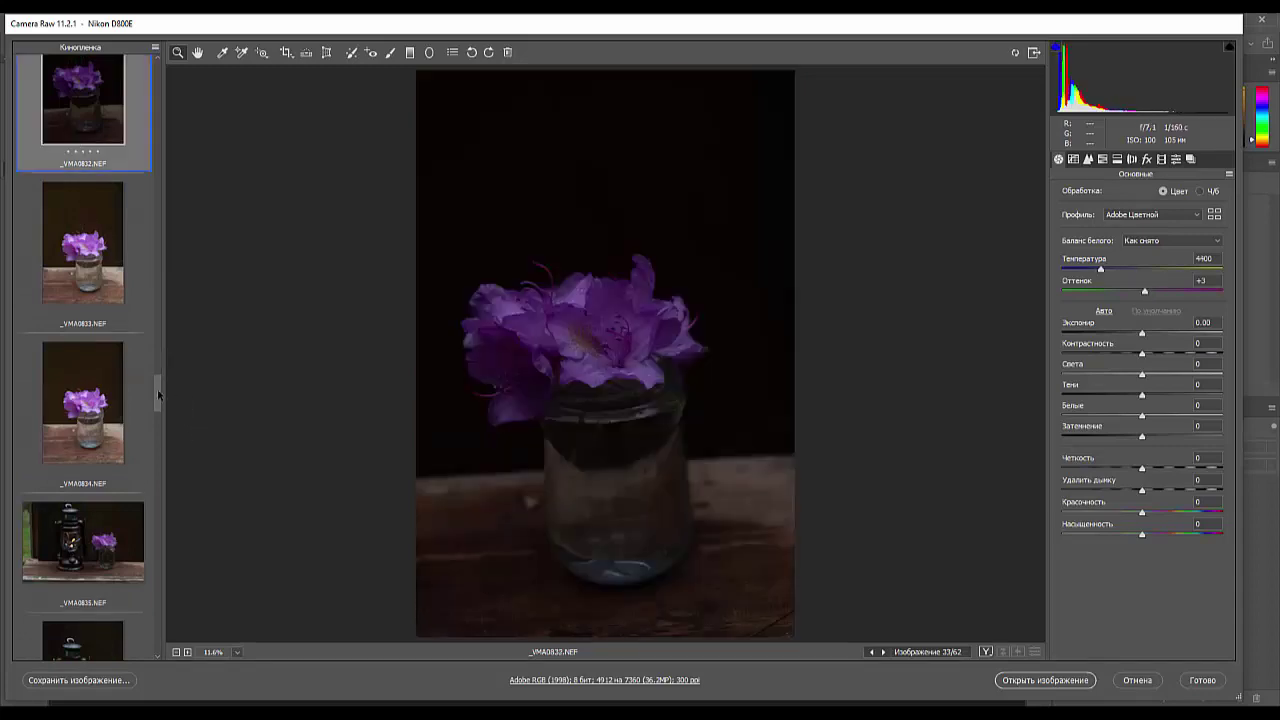
drag(158, 395, 166, 355)
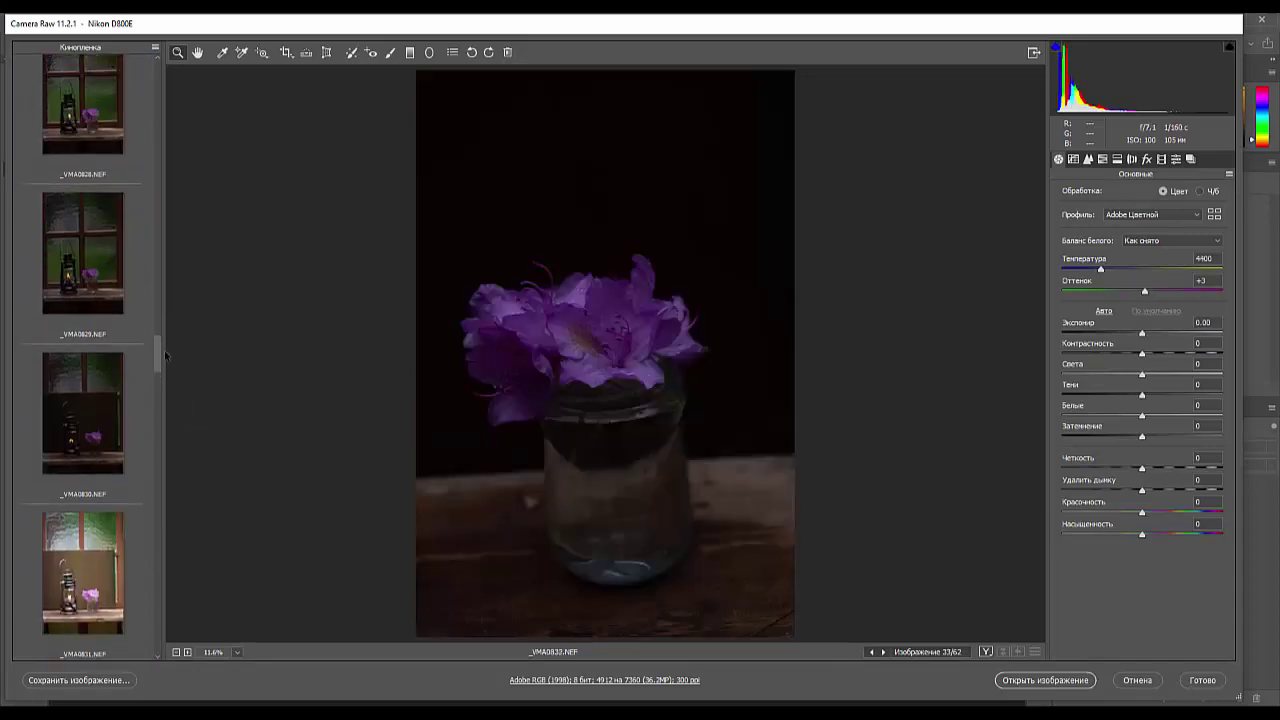
click(90, 410)
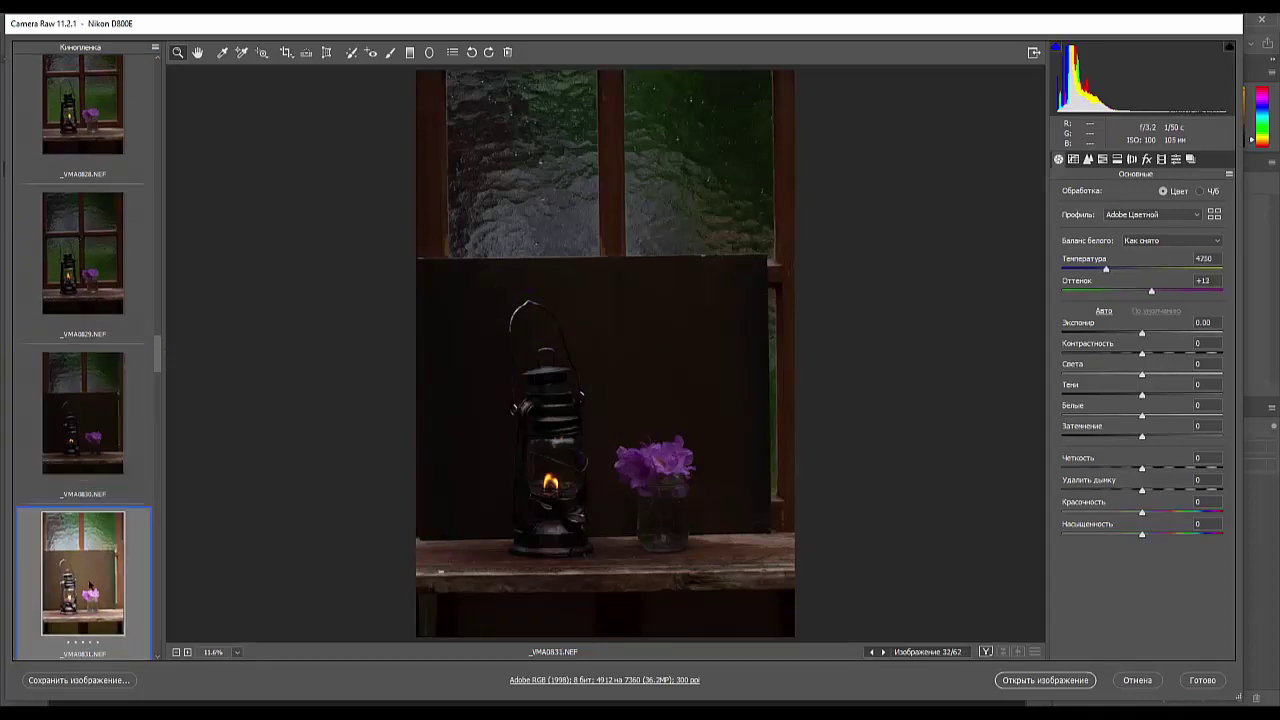
click(92, 586)
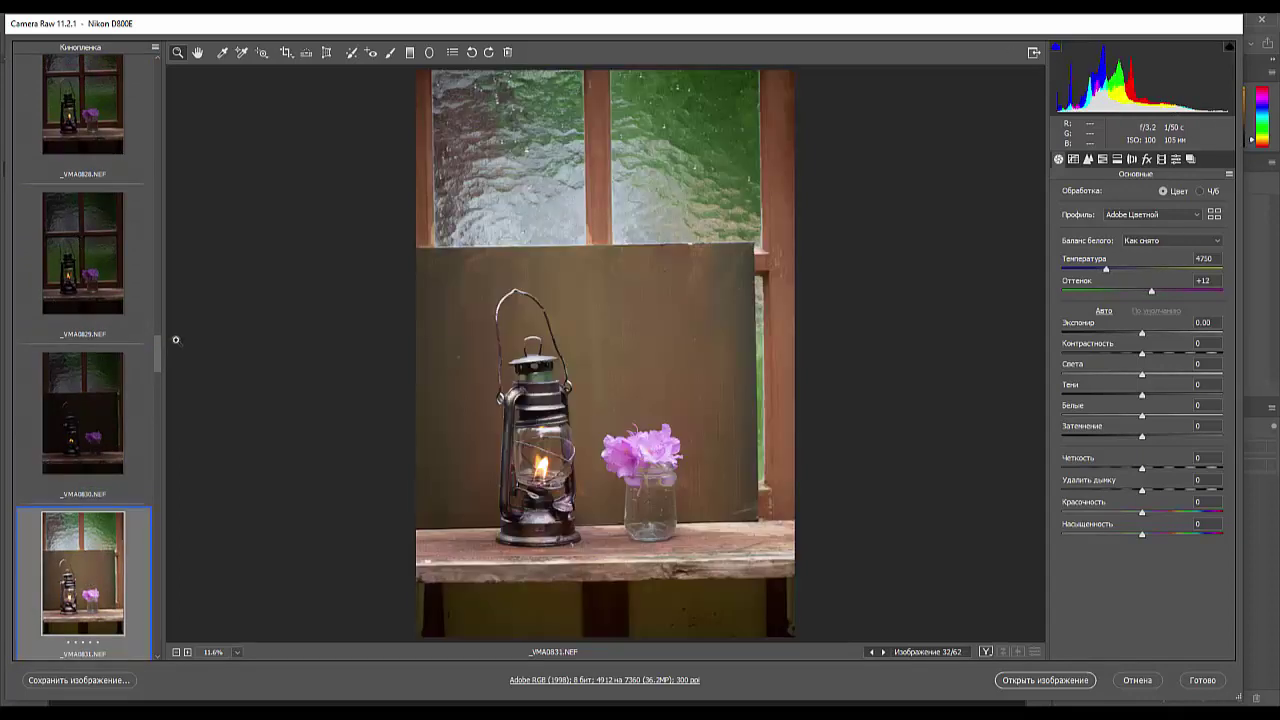
- Set the exposure of _VMA0831 to -1.40 and rate the shot four stars
drag(155, 358, 155, 376)
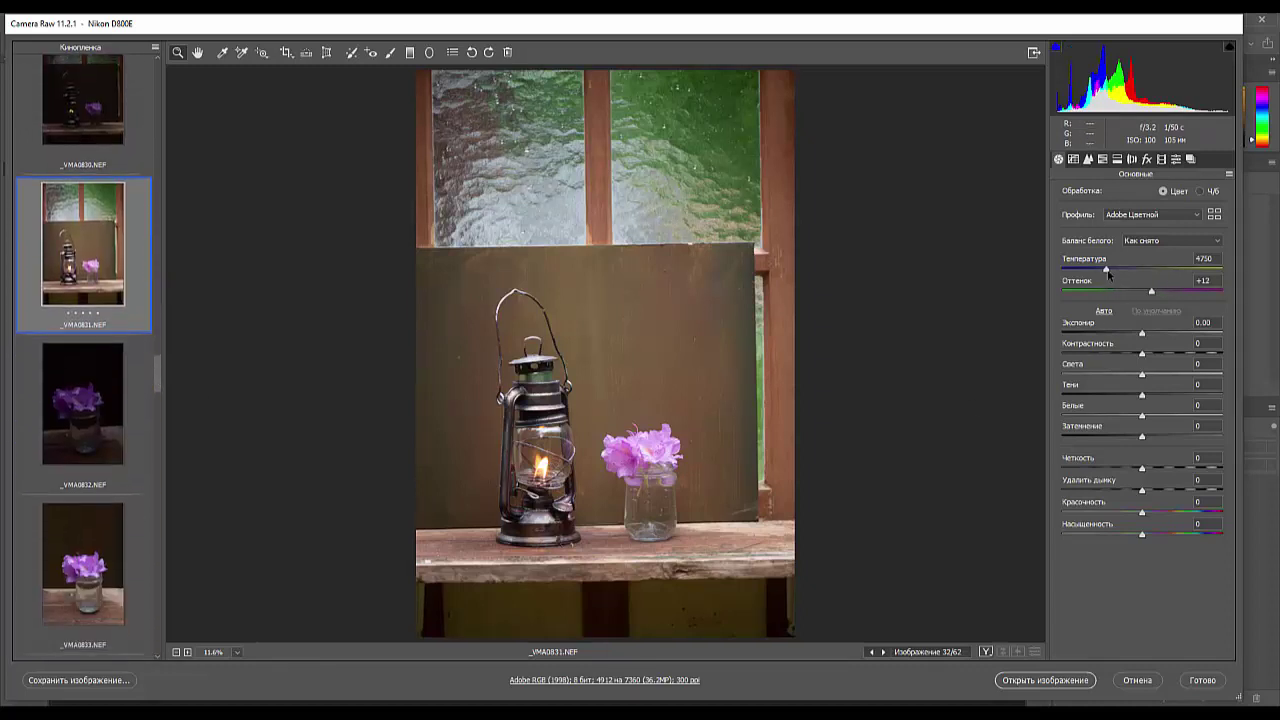
mouse_move(1142, 333)
mouse_down()
mouse_move(1106, 334)
mouse_move(1119, 334)
mouse_up()
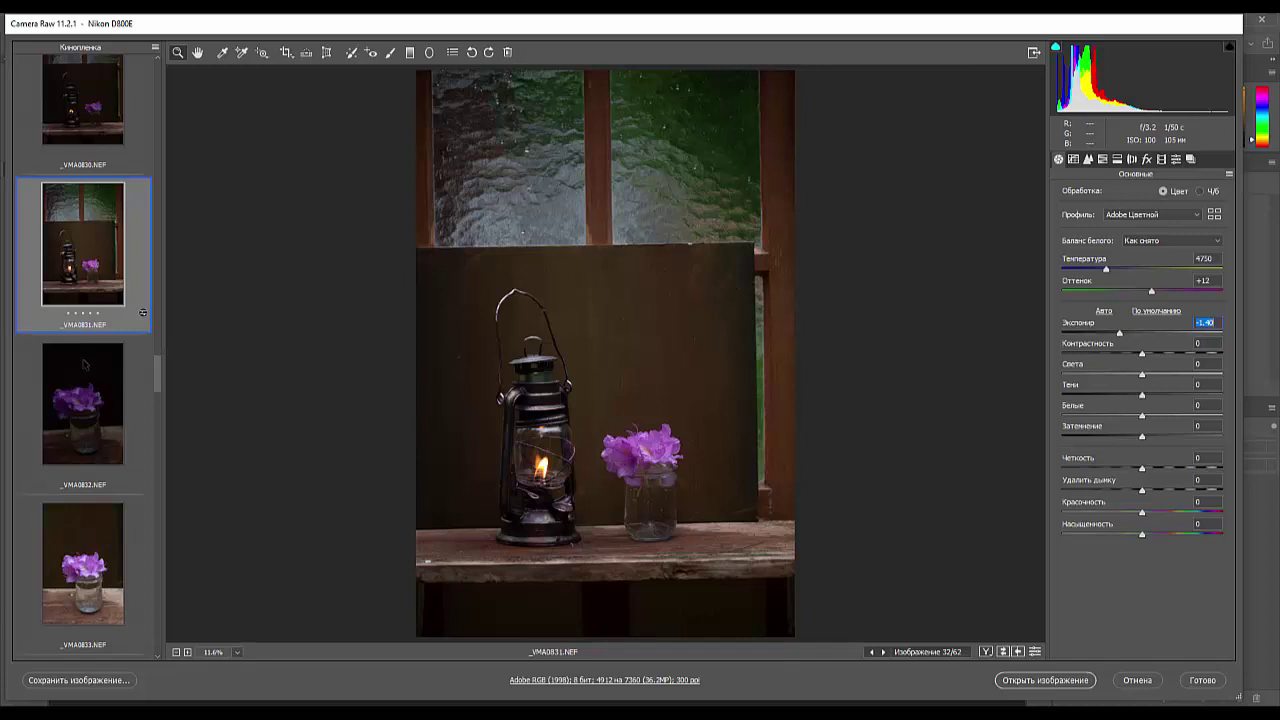
drag(157, 376, 159, 374)
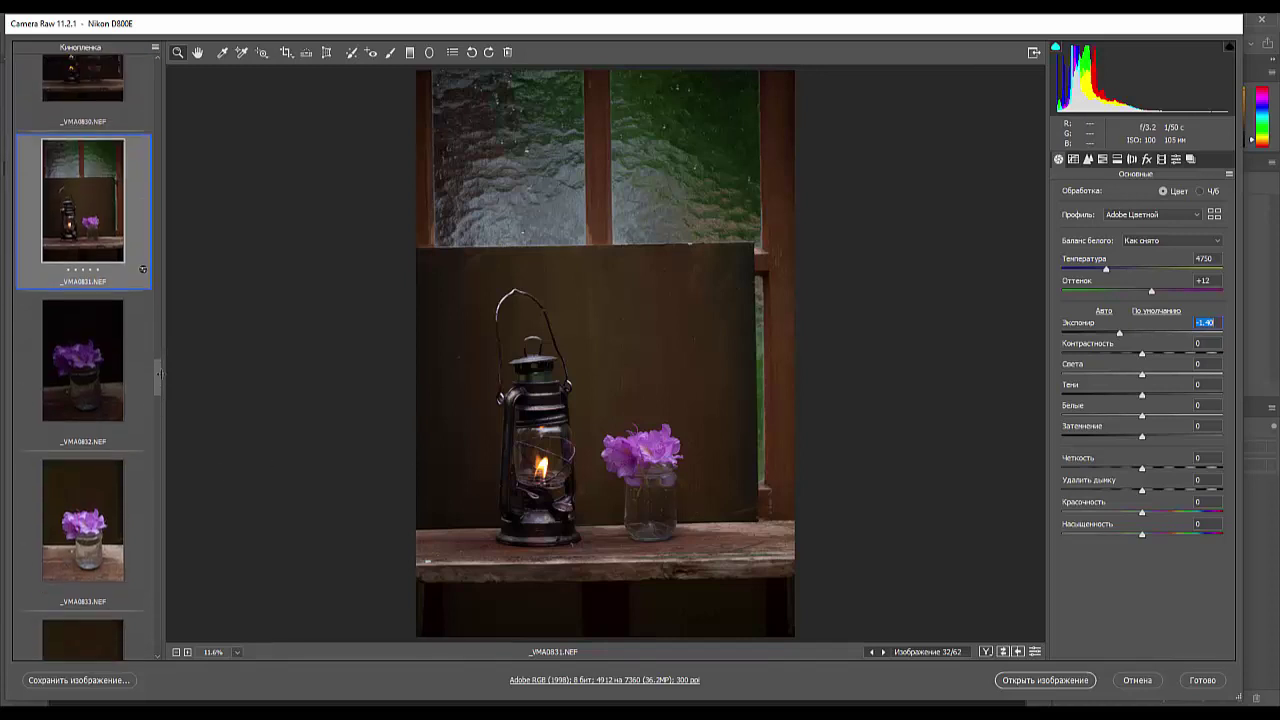
click(92, 292)
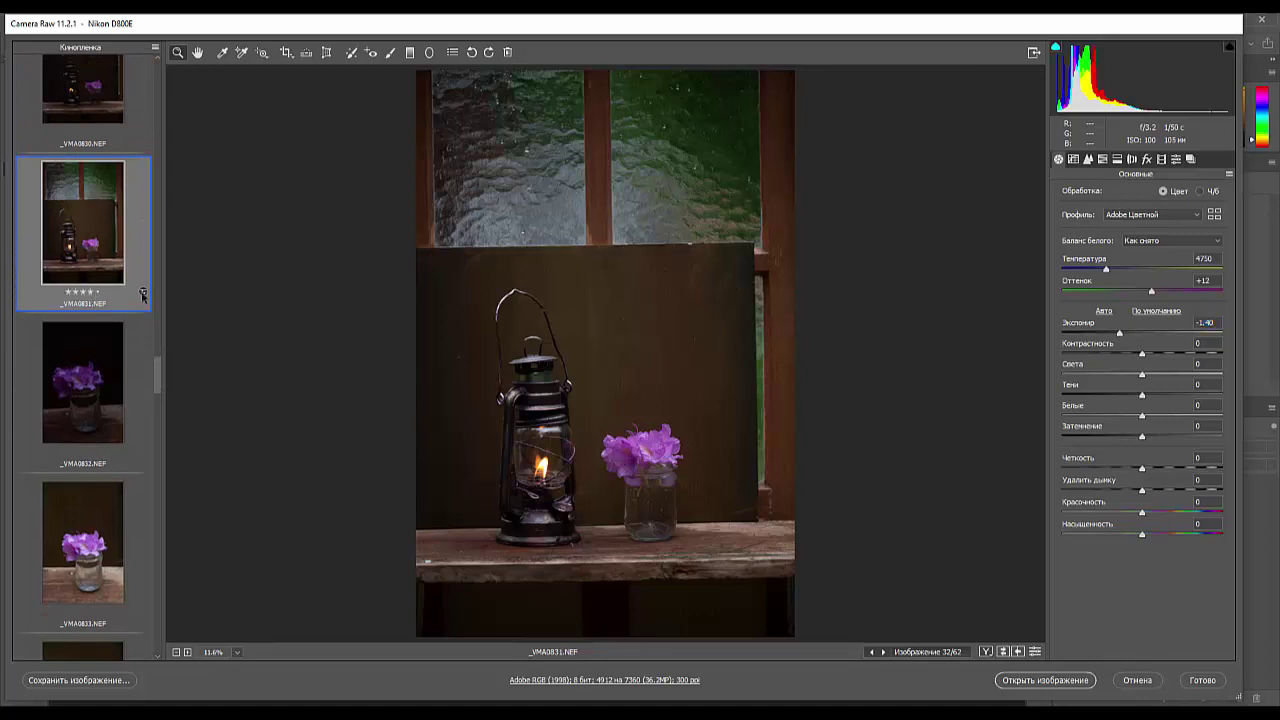
- Inspect the lantern and flowers up close in _VMA0831, then the flowers and jar in _VMA0835
click(655, 460)
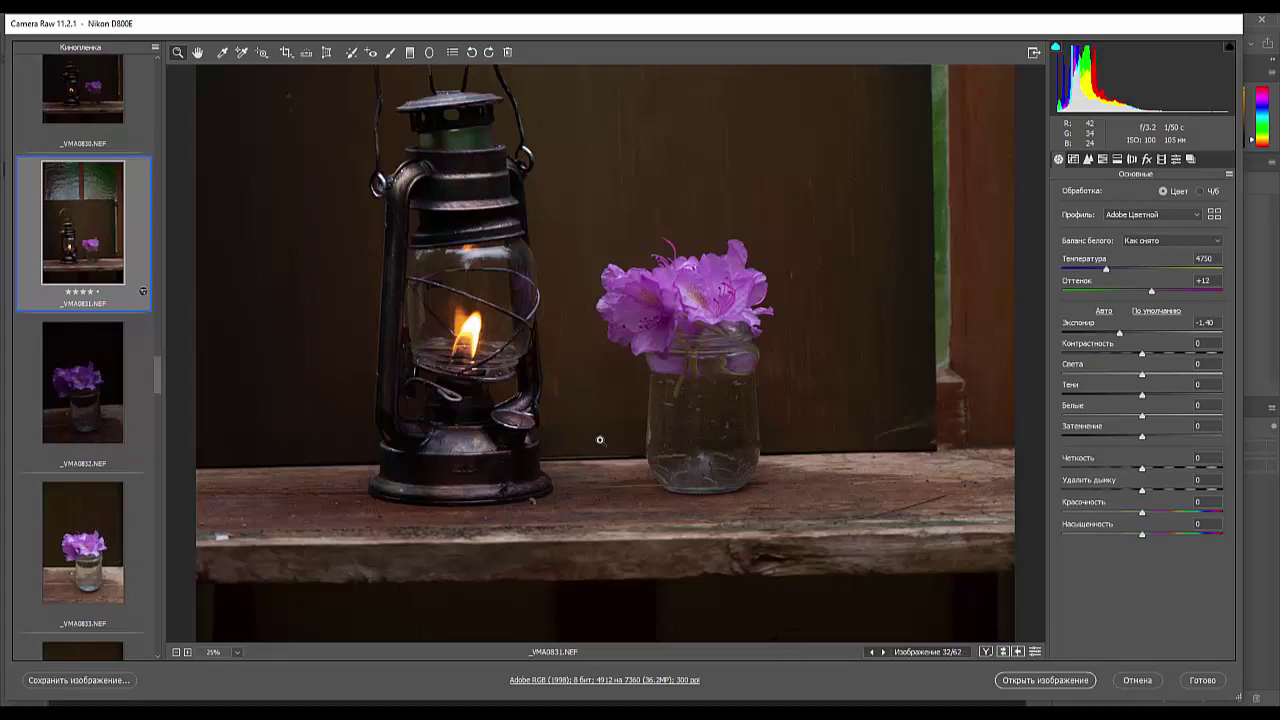
alt+click(600, 440)
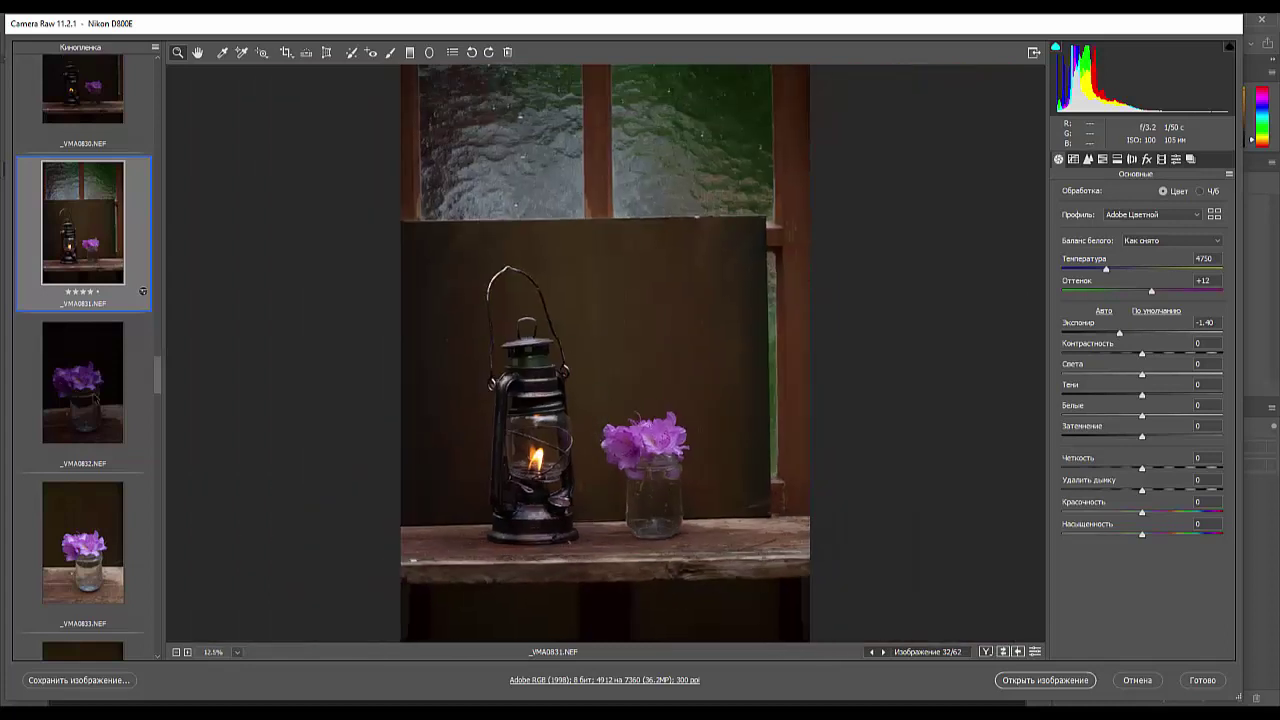
drag(158, 369, 146, 393)
click(76, 477)
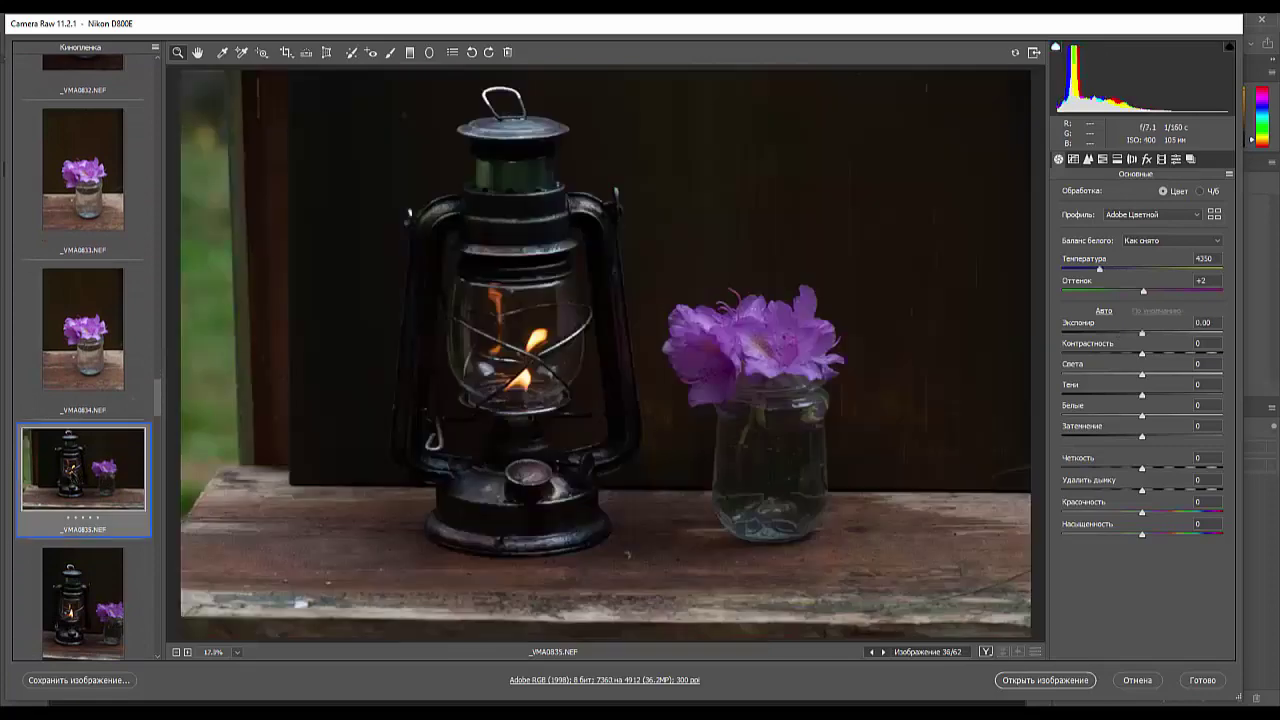
click(718, 368)
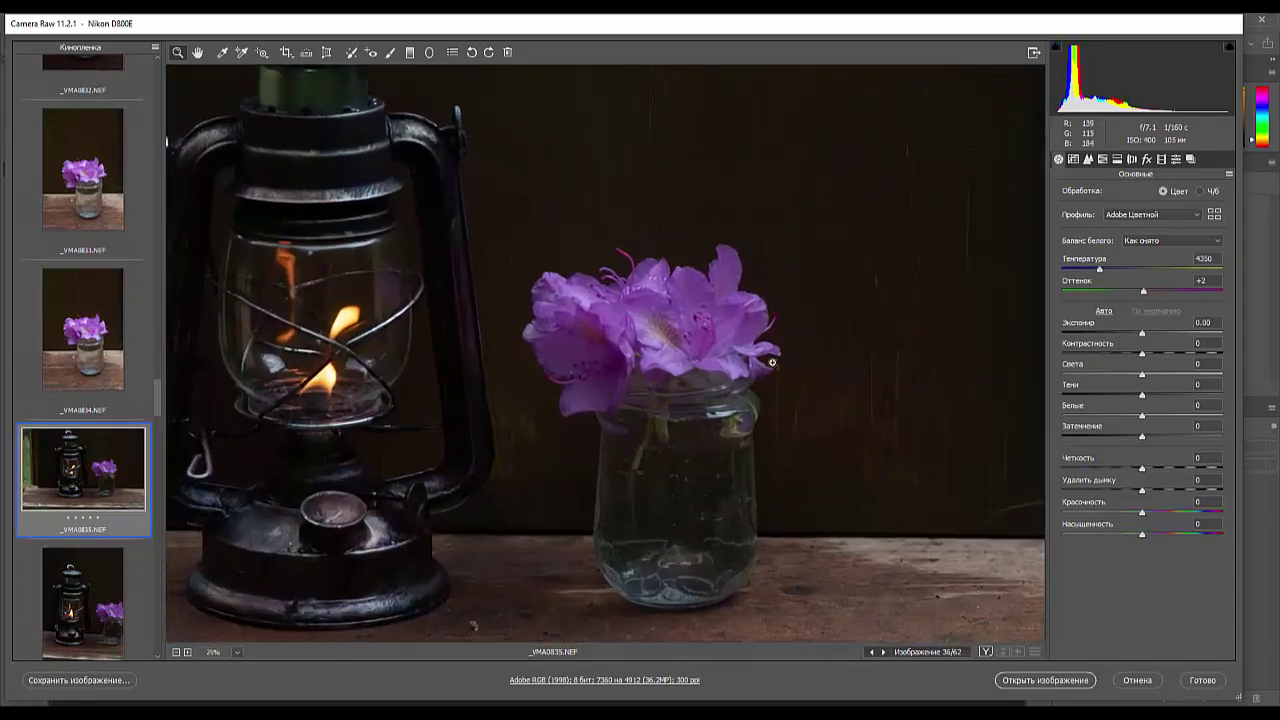
click(689, 362)
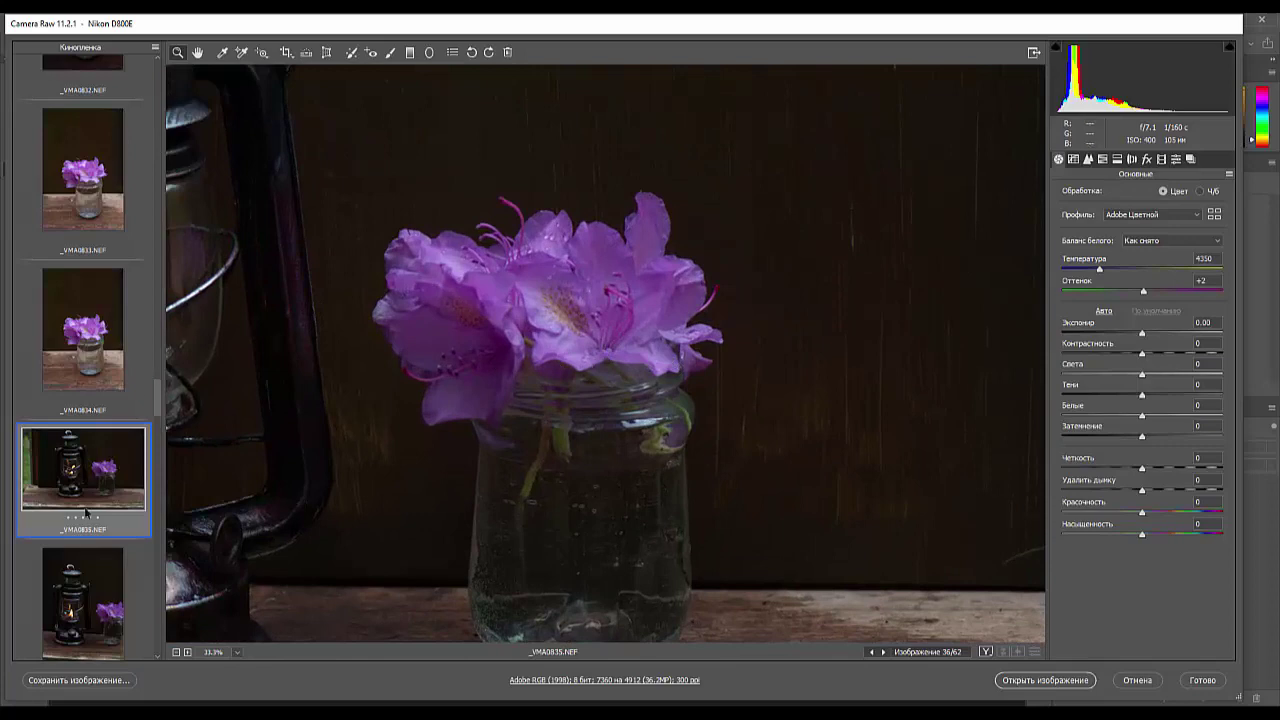
- View the dark-background lantern and flower shots _VMA0836, _VMA0842 and _VMA0843
click(78, 590)
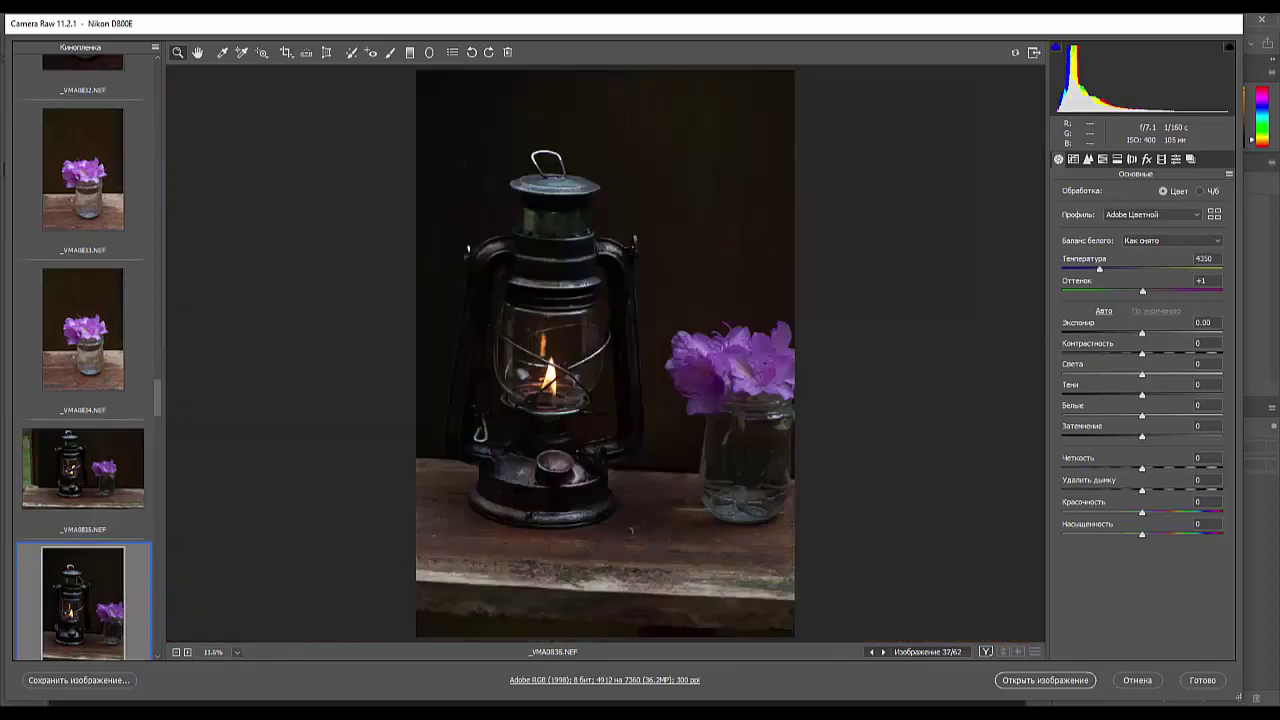
scroll(81, 579, down, 6)
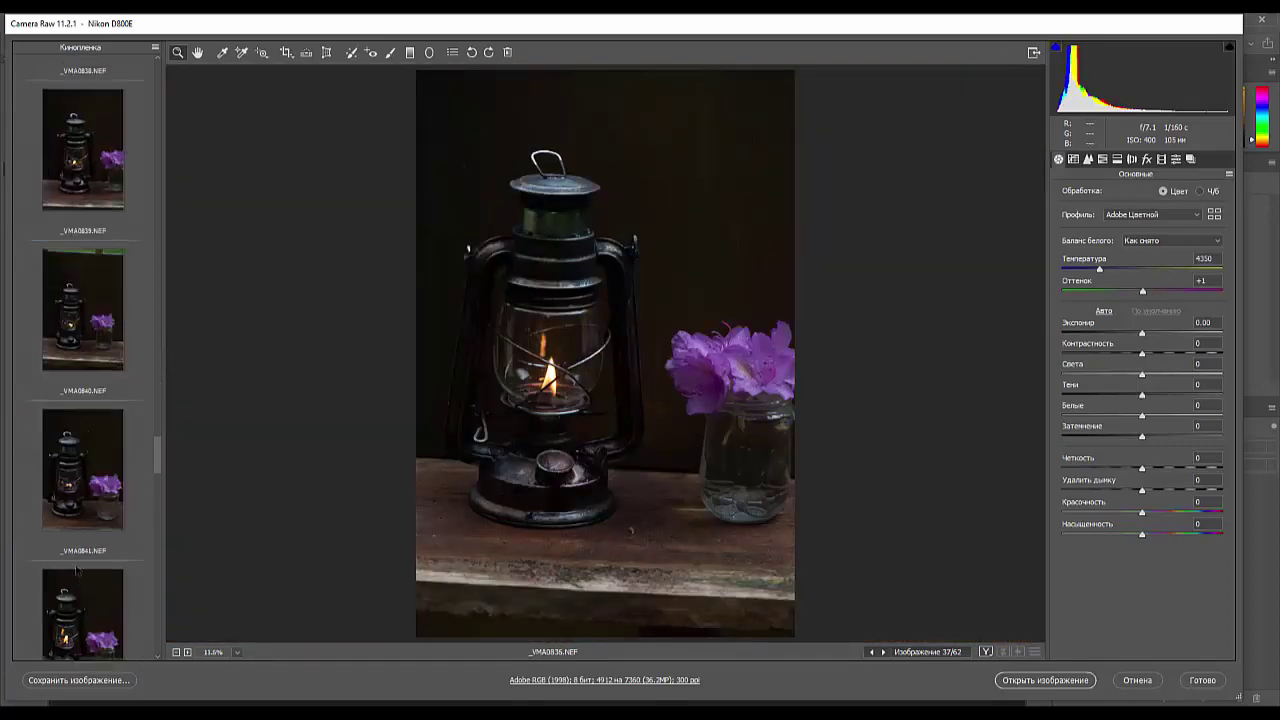
click(102, 598)
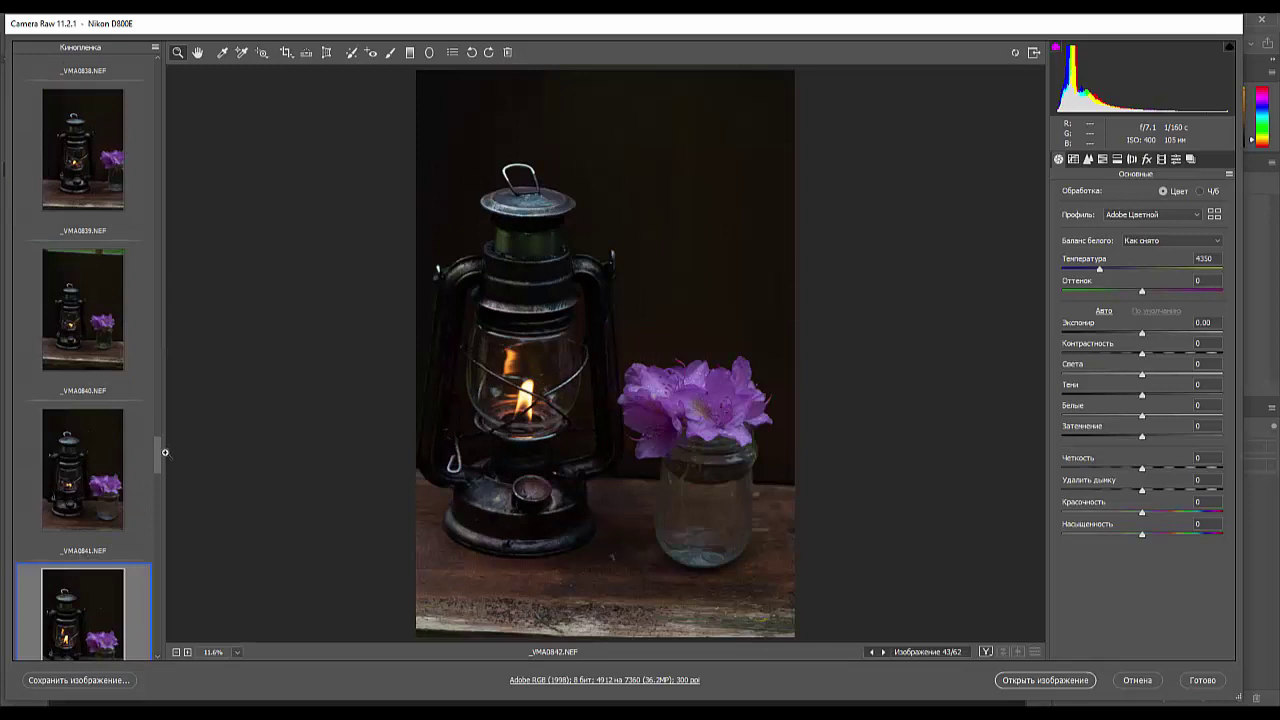
drag(165, 456, 155, 497)
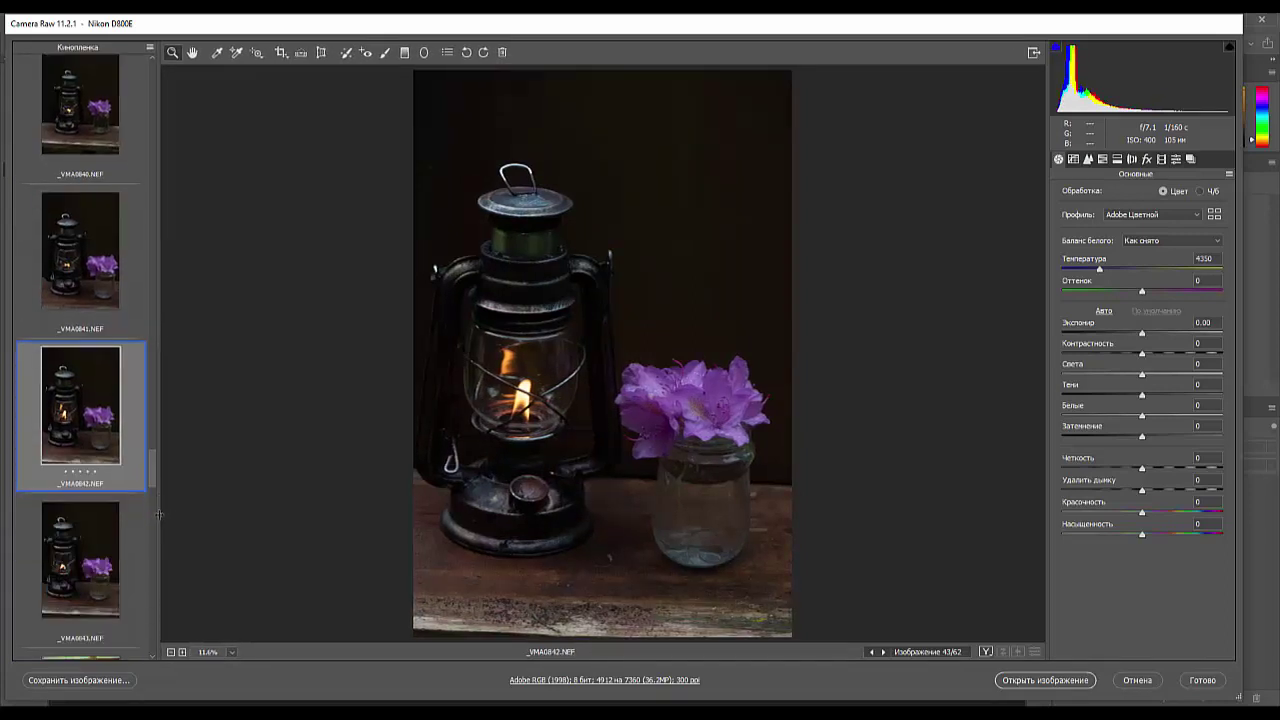
click(80, 470)
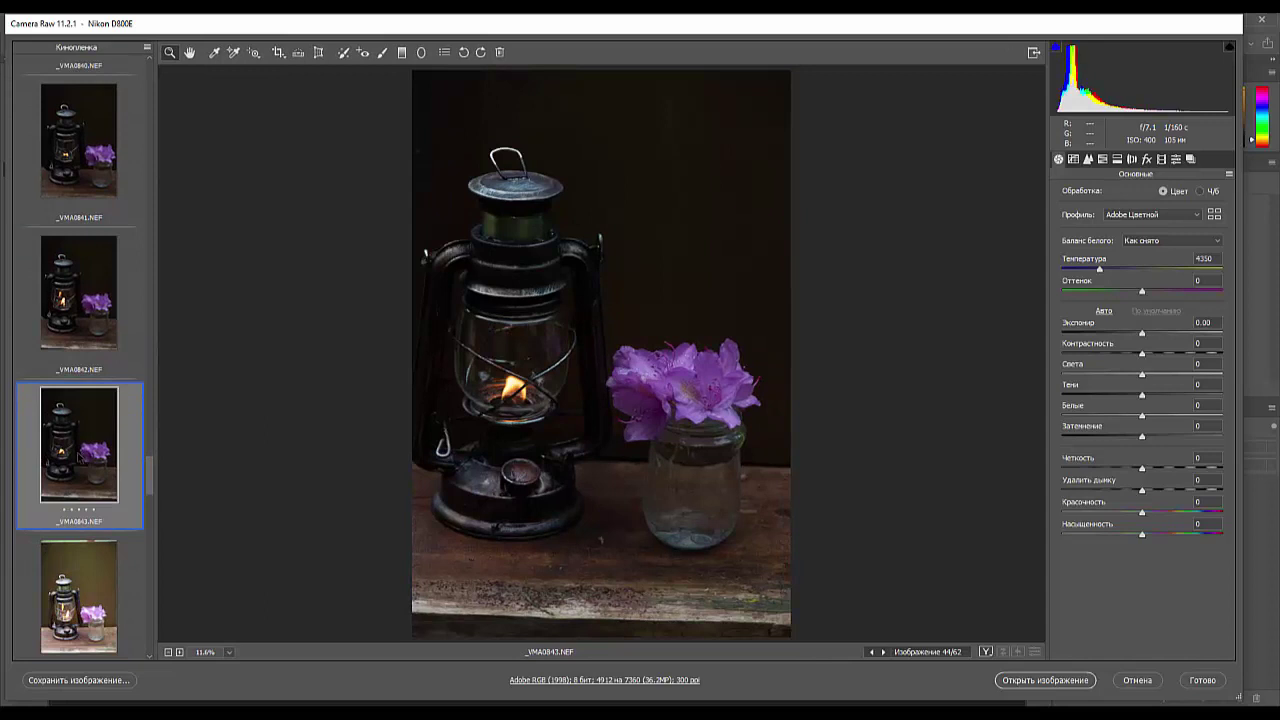
- View the brighter shot _VMA0844 and compare the lantern-only shots _VMA0845 and _VMA0846, ending on _VMA0845
scroll(147, 485, down, 3)
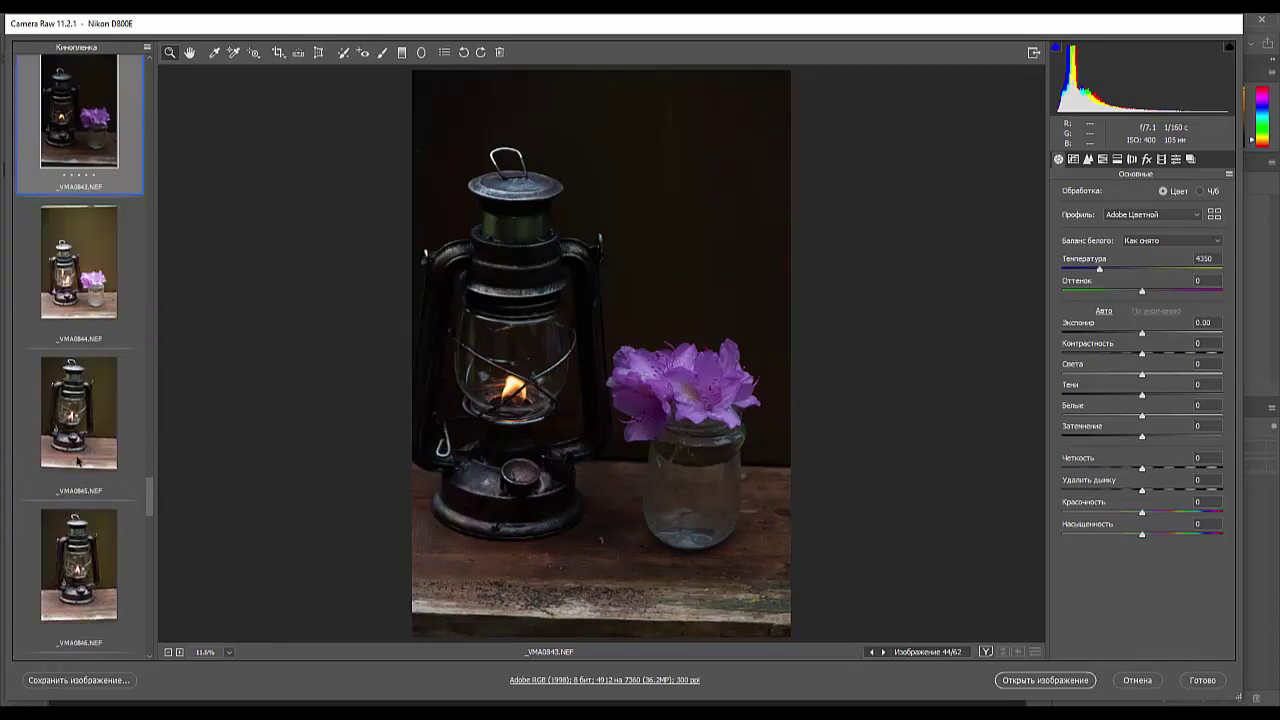
click(88, 306)
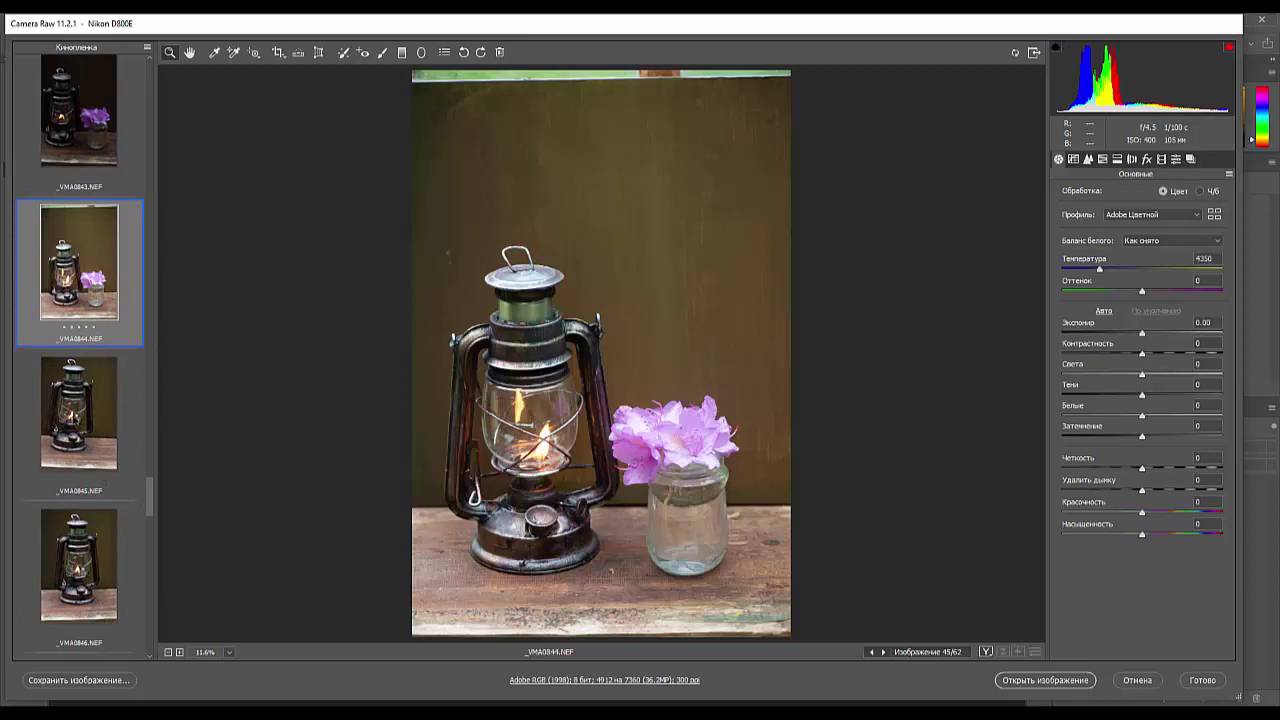
click(76, 420)
click(94, 560)
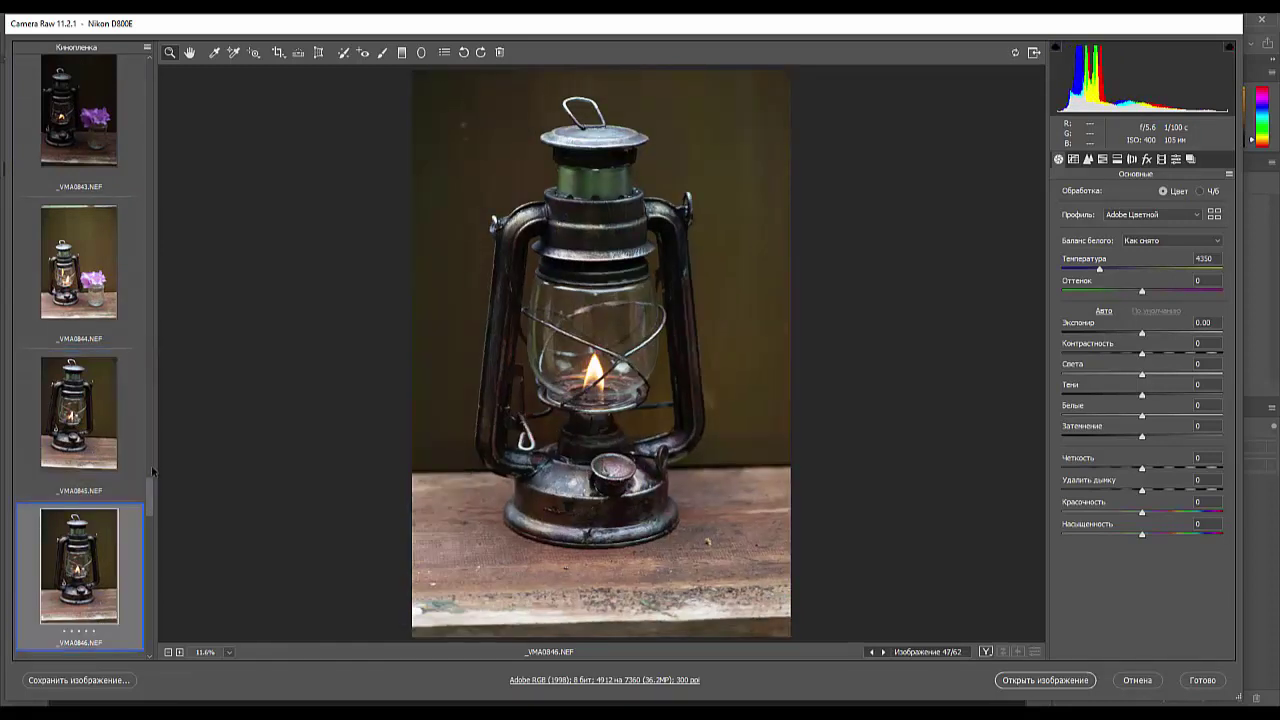
click(142, 494)
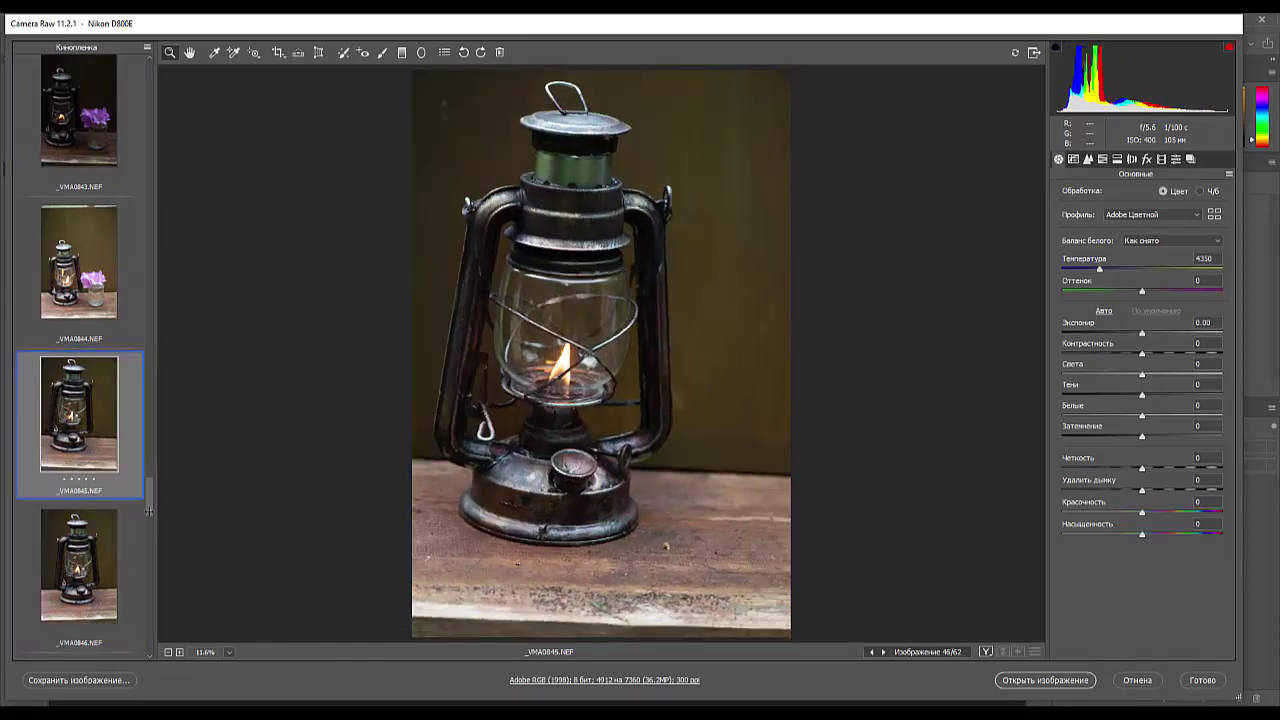
- View the shots _VMA0849 and _VMA0851 taken against the wooden plank wall
drag(156, 509, 145, 518)
click(90, 479)
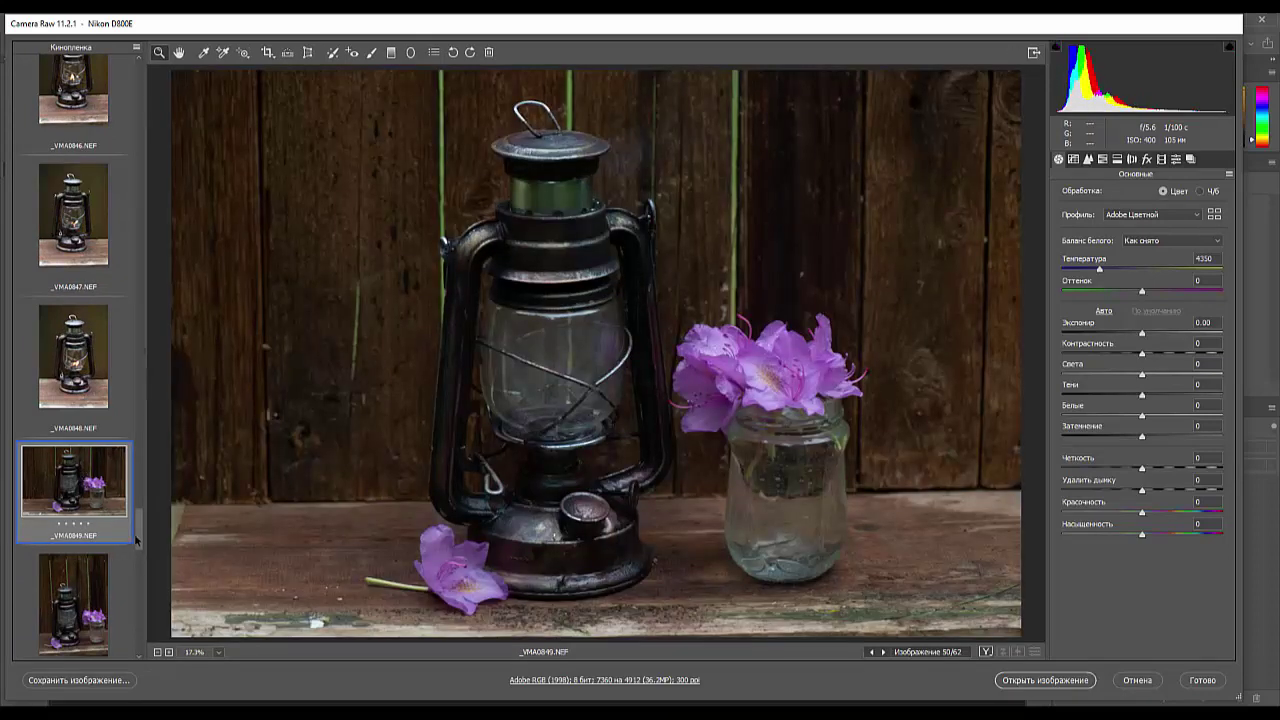
scroll(128, 528, down, 3)
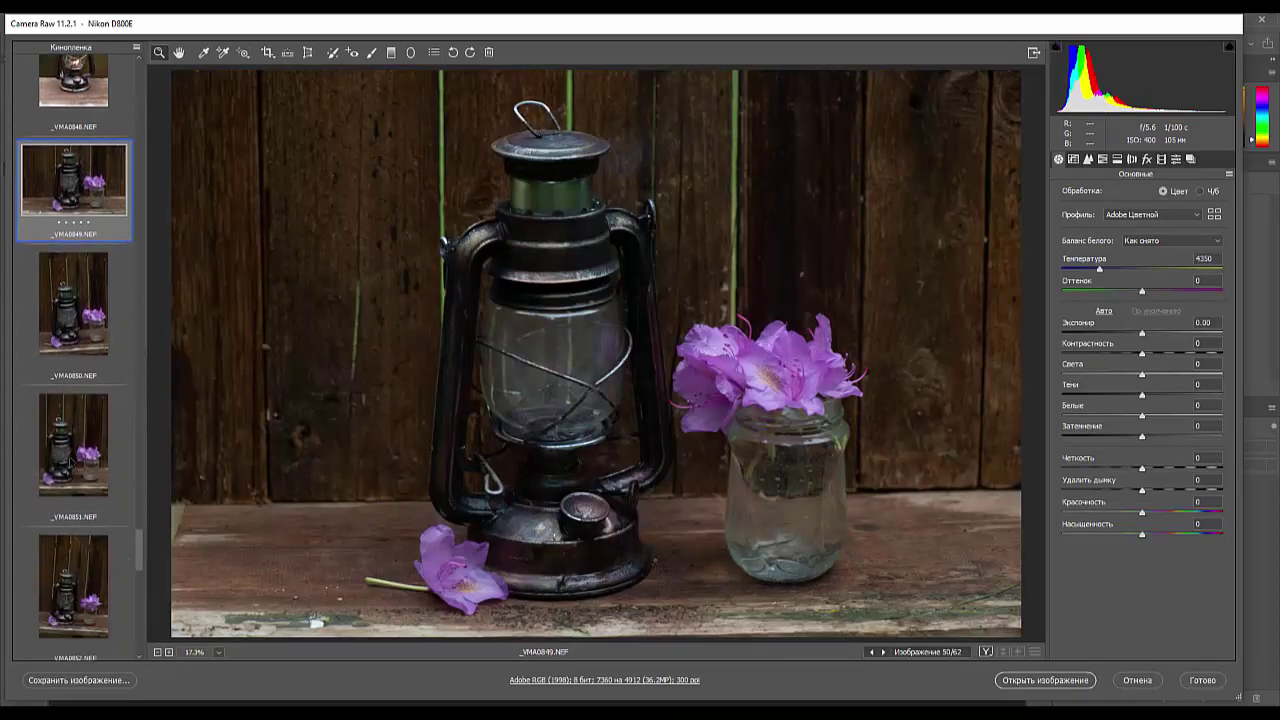
click(70, 462)
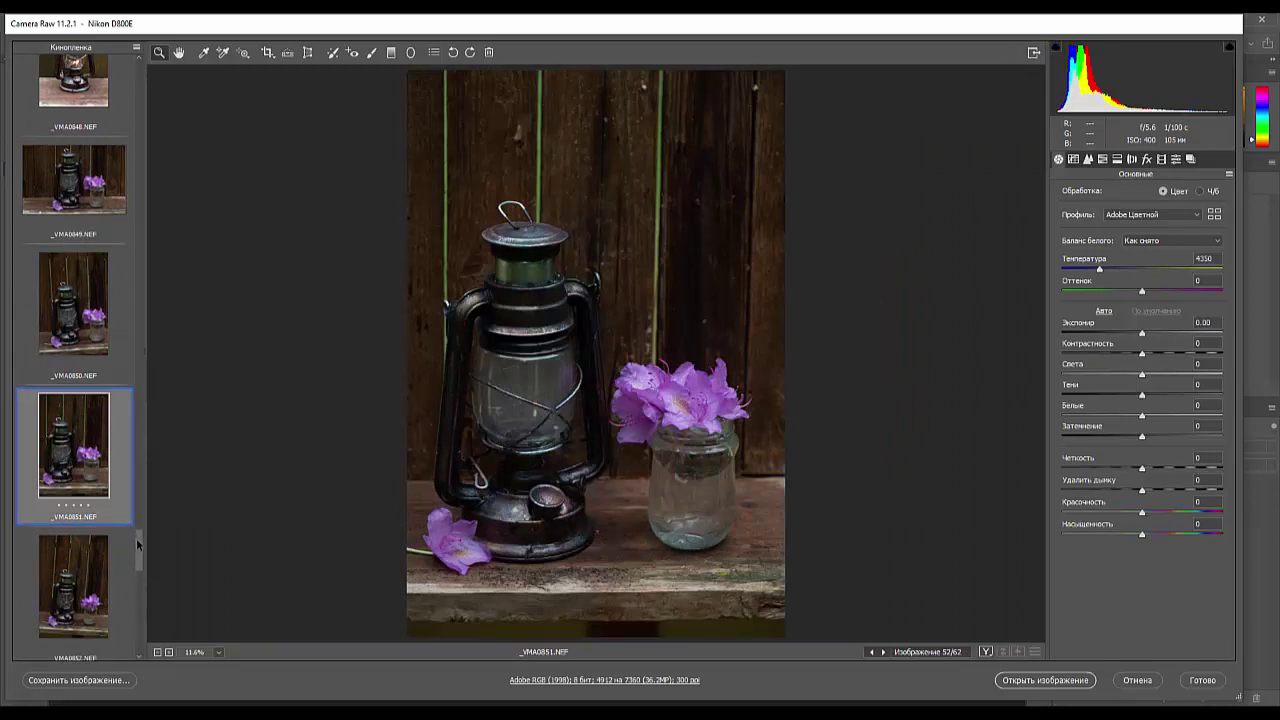
- Open _VMA0854 and inspect its lantern and flowers up close
scroll(130, 555, down, 4)
click(73, 462)
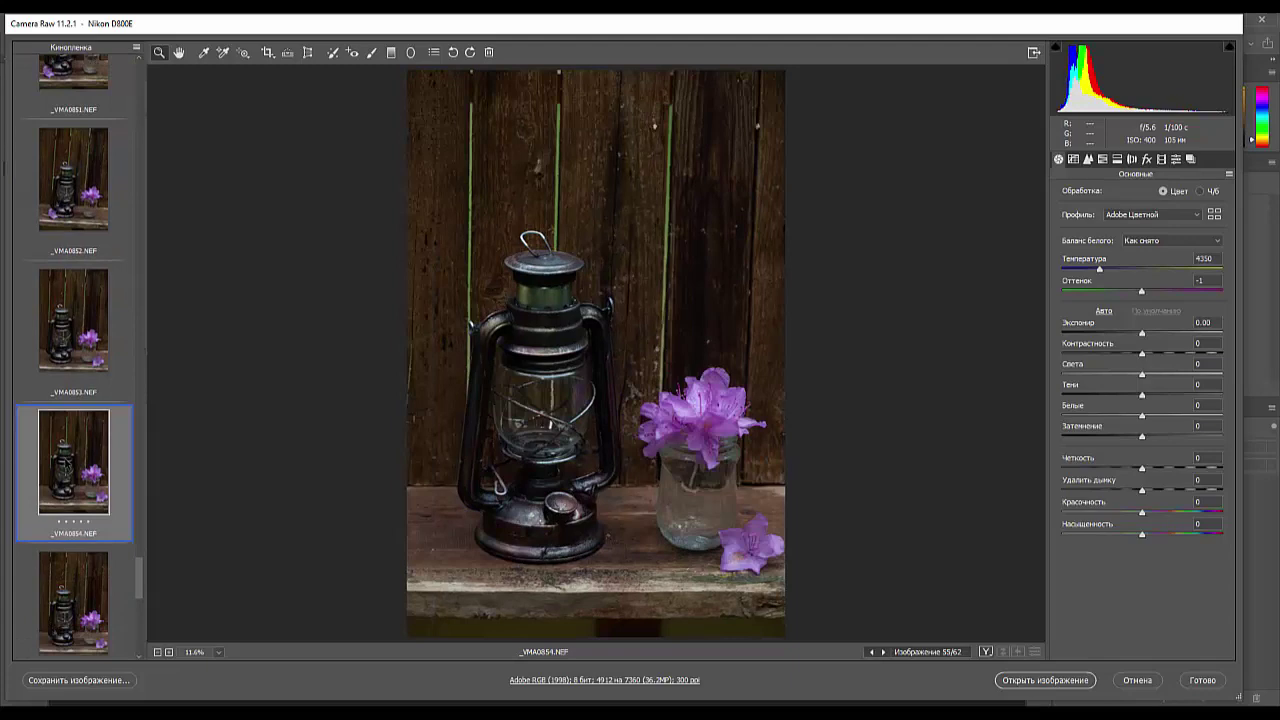
click(670, 463)
click(693, 422)
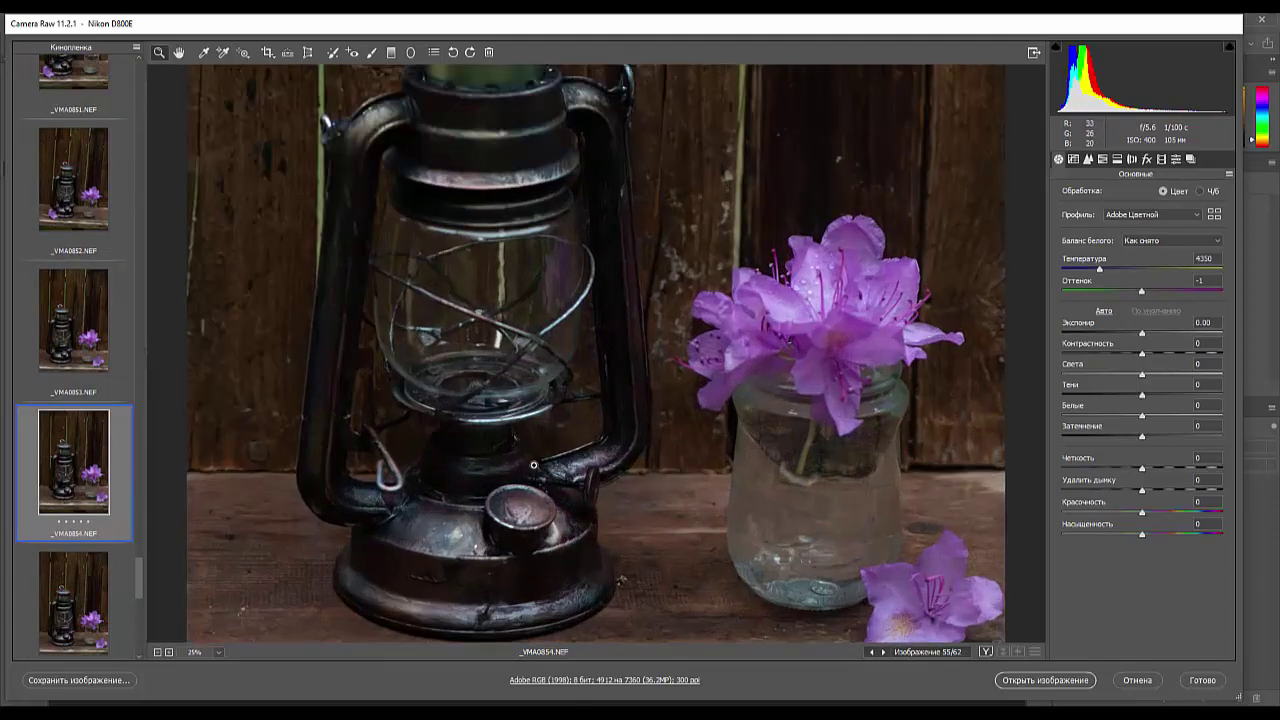
- View _VMA0856, then inspect the lantern and flower jar in _VMA0857 at 33.3% magnification
scroll(136, 585, down, 3)
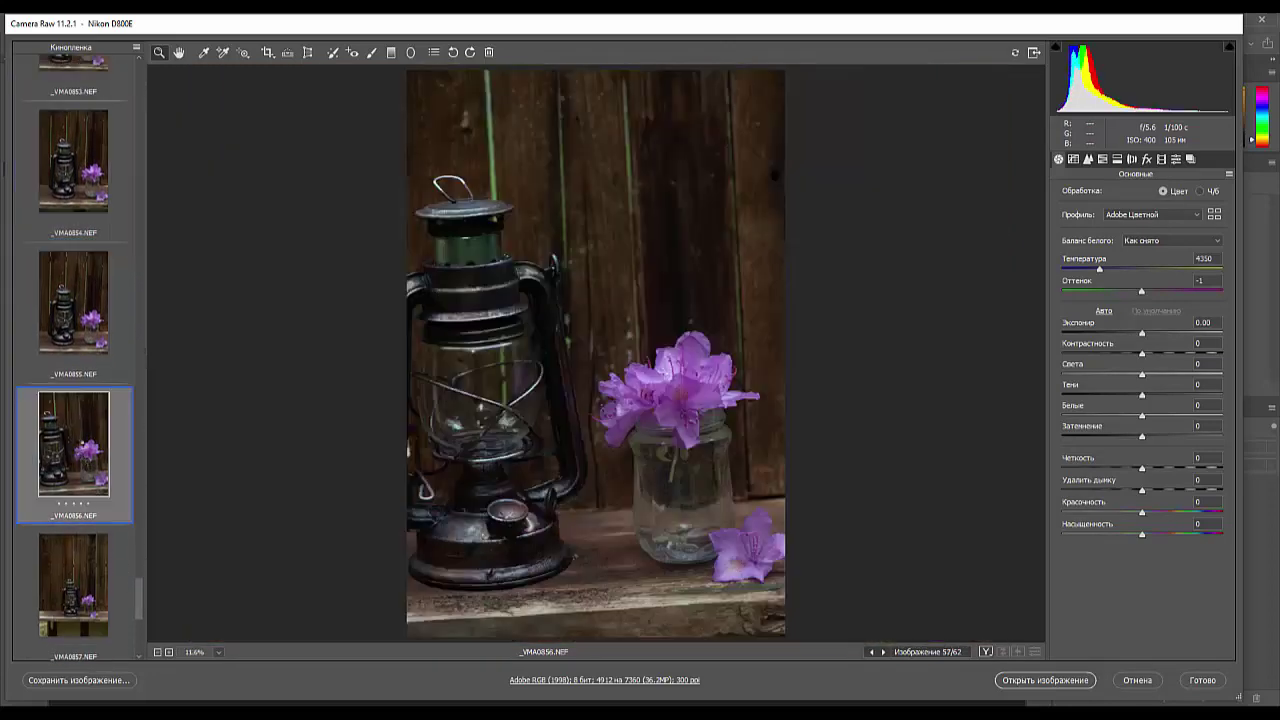
click(90, 565)
scroll(138, 608, down, 1)
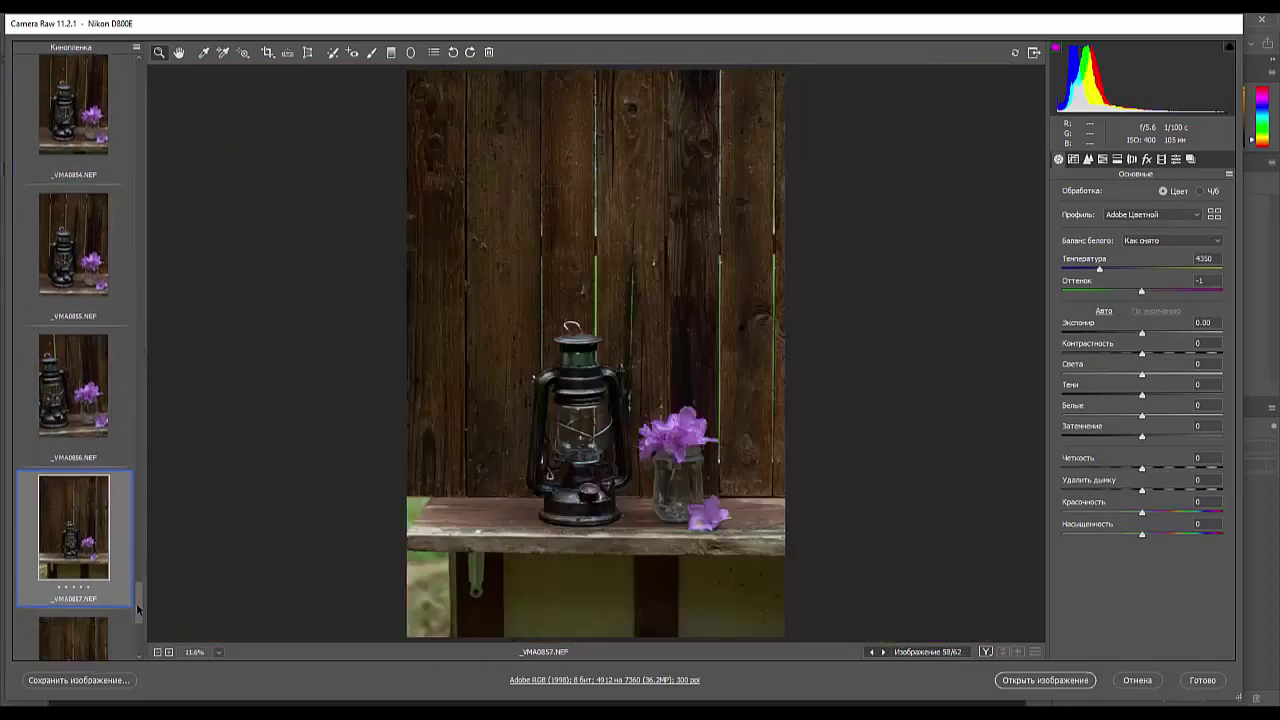
scroll(138, 608, down, 3)
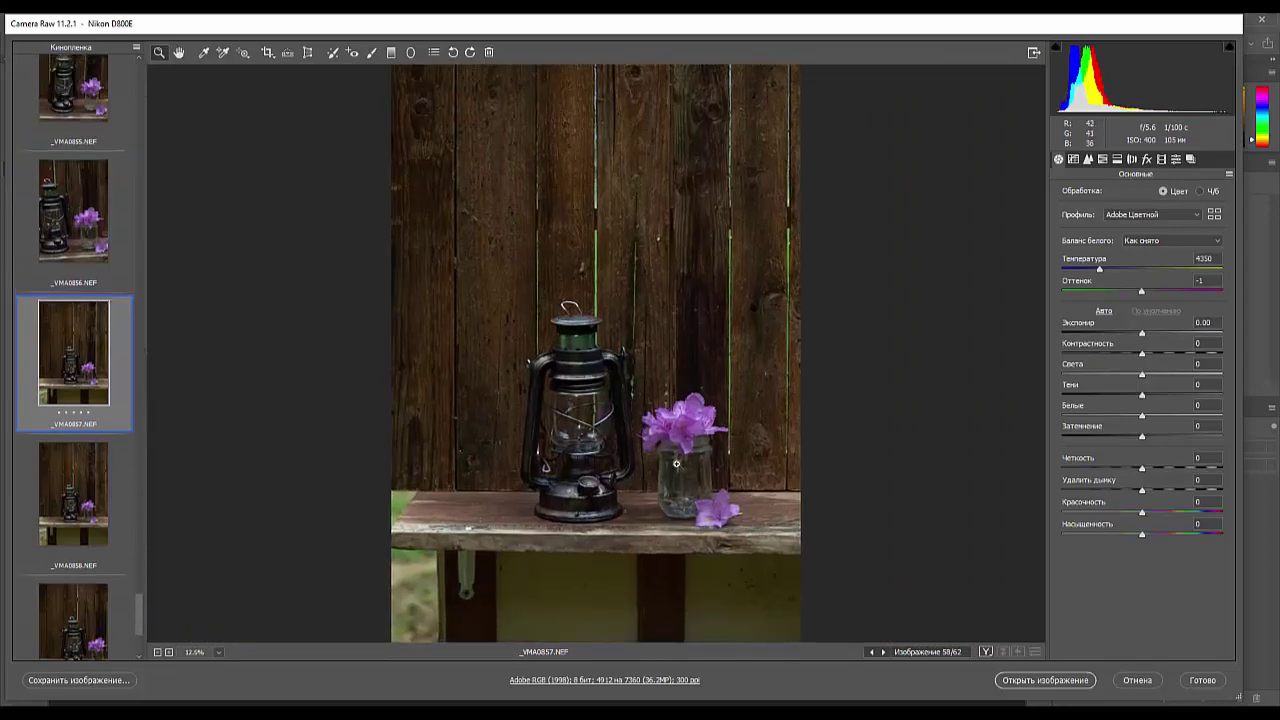
click(676, 464)
click(640, 388)
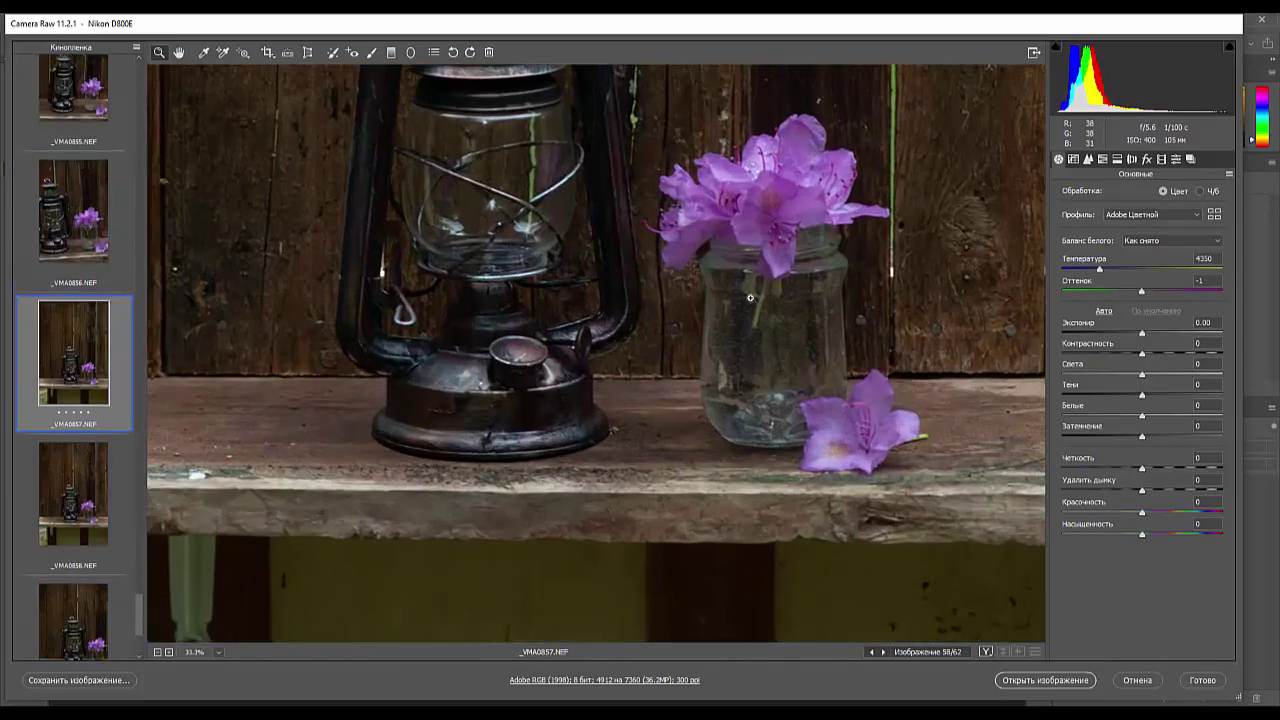
- View the last two horizontal frames of the series, _VMA0860 and _VMA0861
drag(138, 638, 128, 664)
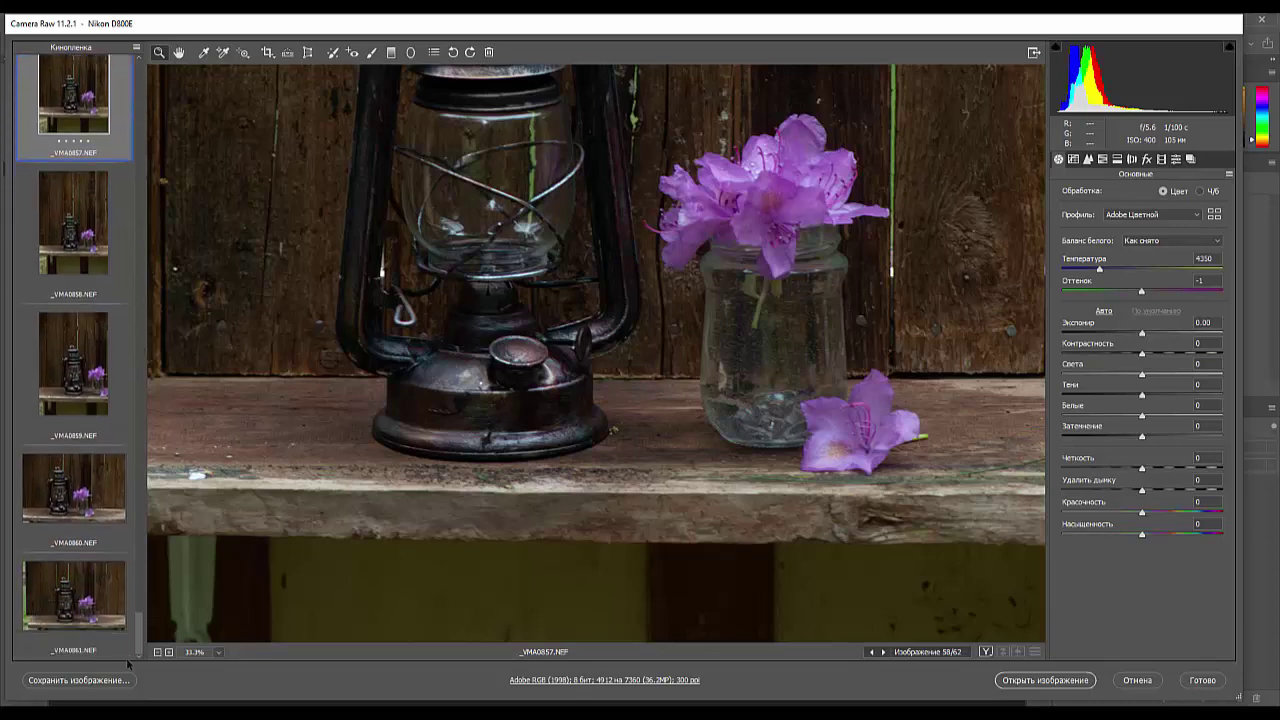
click(48, 543)
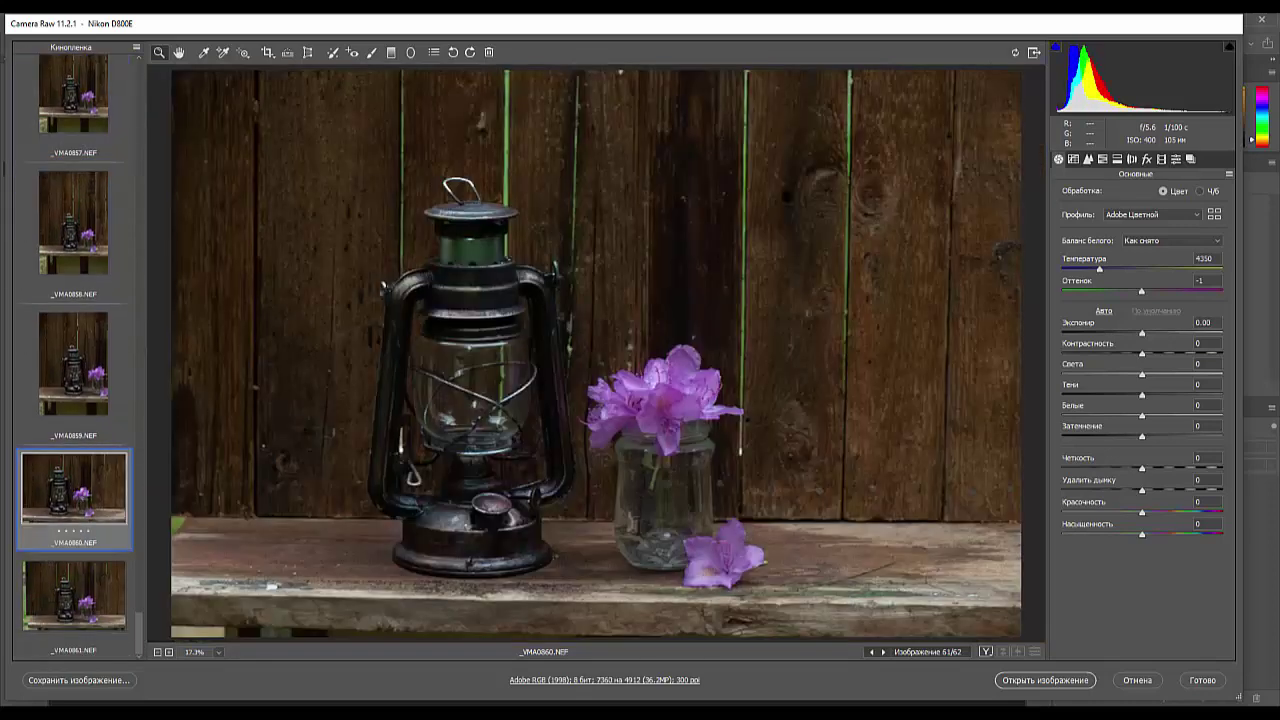
click(84, 592)
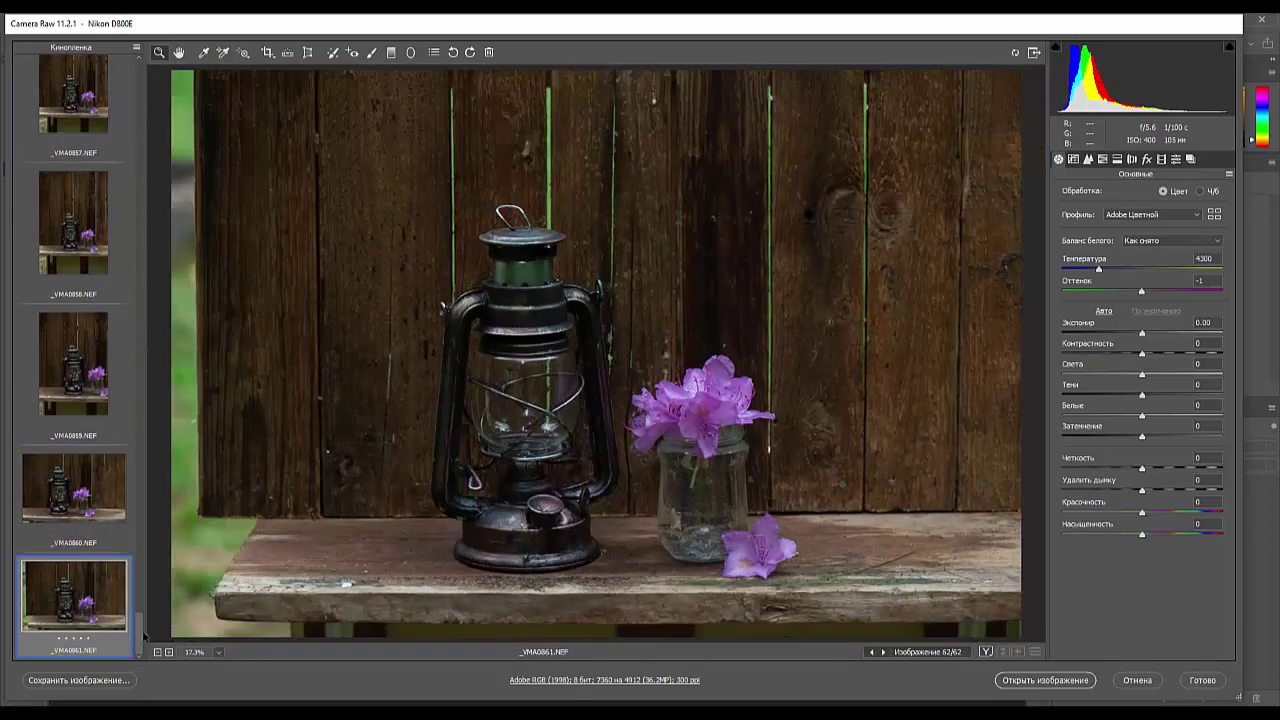
- Inspect the flowers and jar in _VMA0861 at 50% magnification, then return to the full frame
click(727, 444)
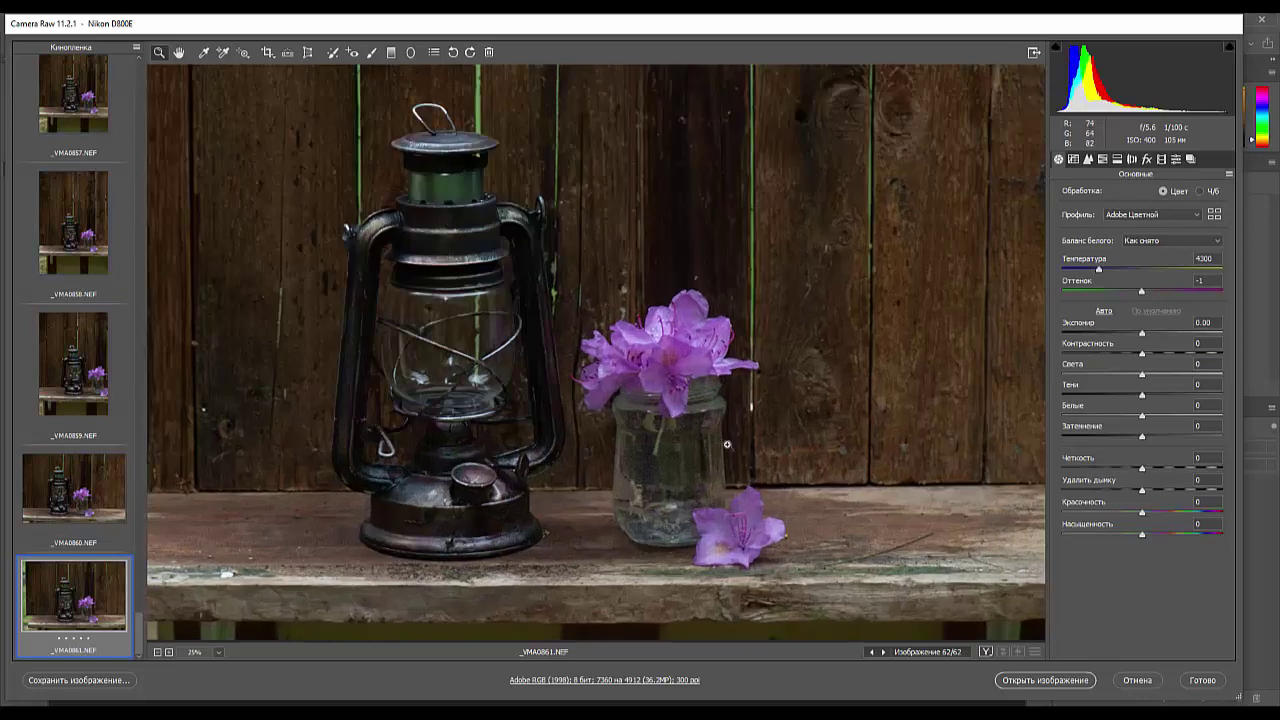
click(606, 358)
click(614, 343)
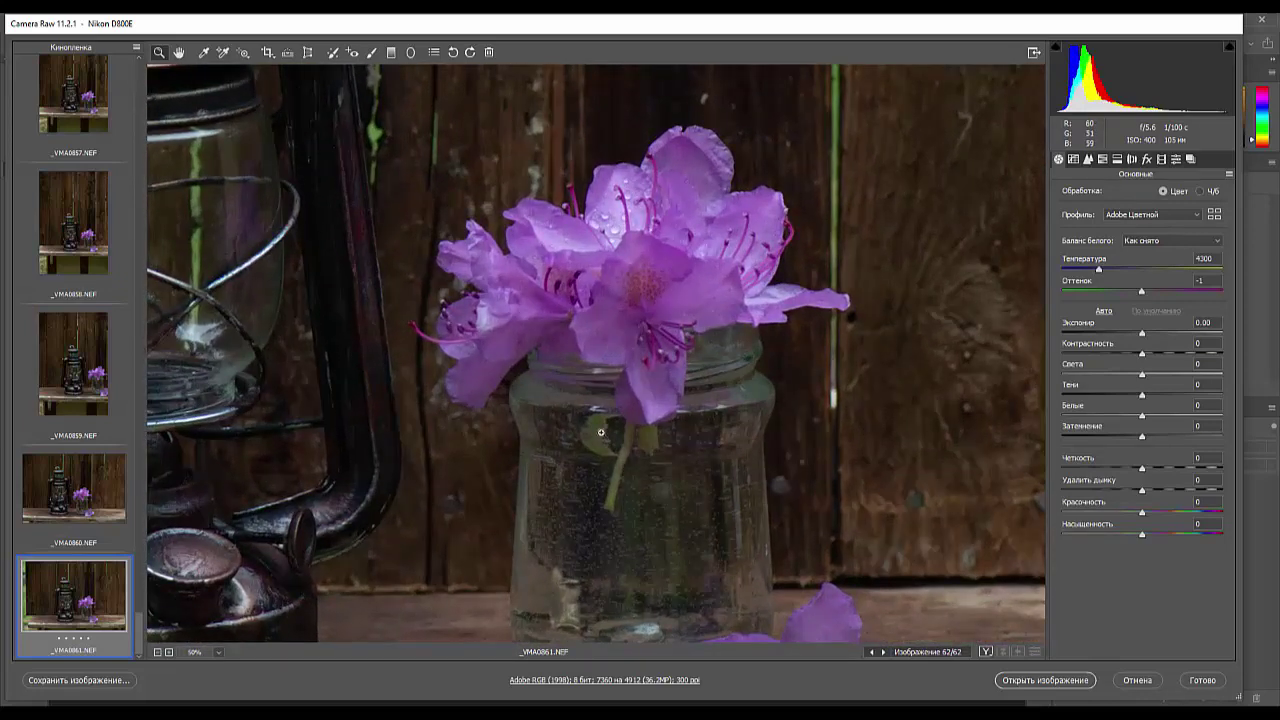
key(ctrl+minus)
key(ctrl+minus)
key(ctrl+minus)
key(ctrl+minus)
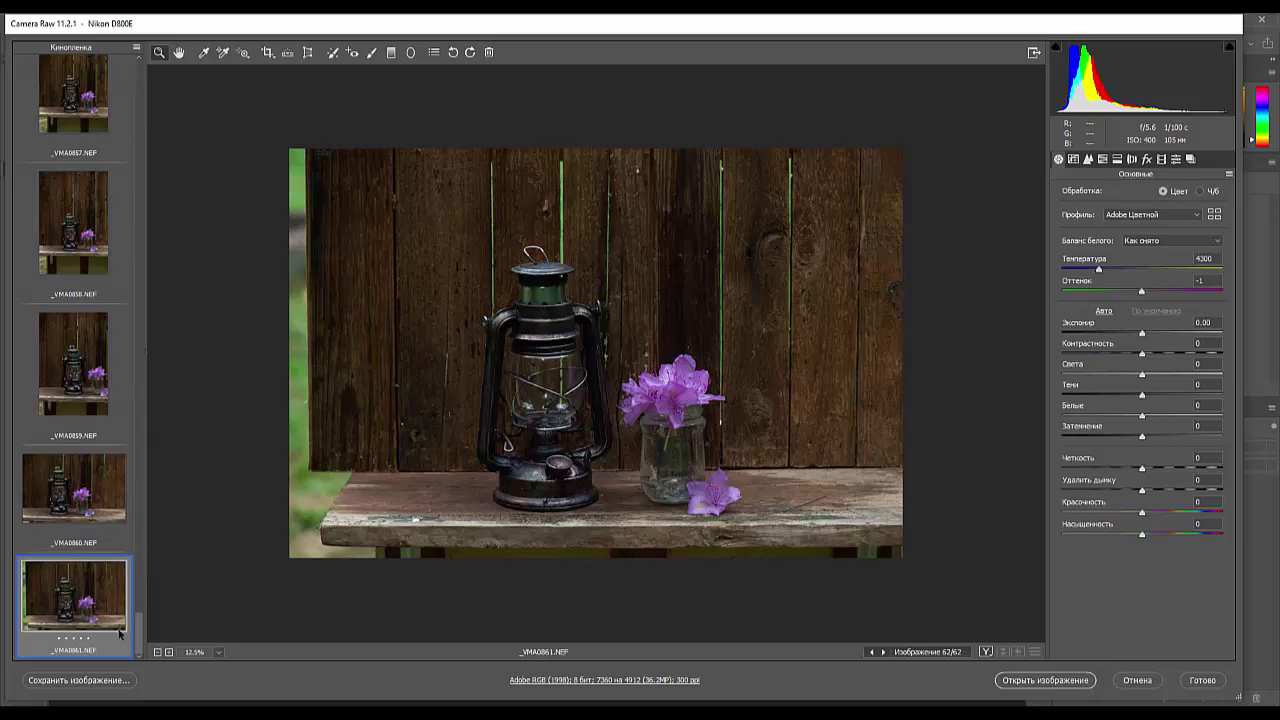
- Go back to the earlier window shots and view _VMA0812 and _VMA0825
drag(138, 635, 153, 182)
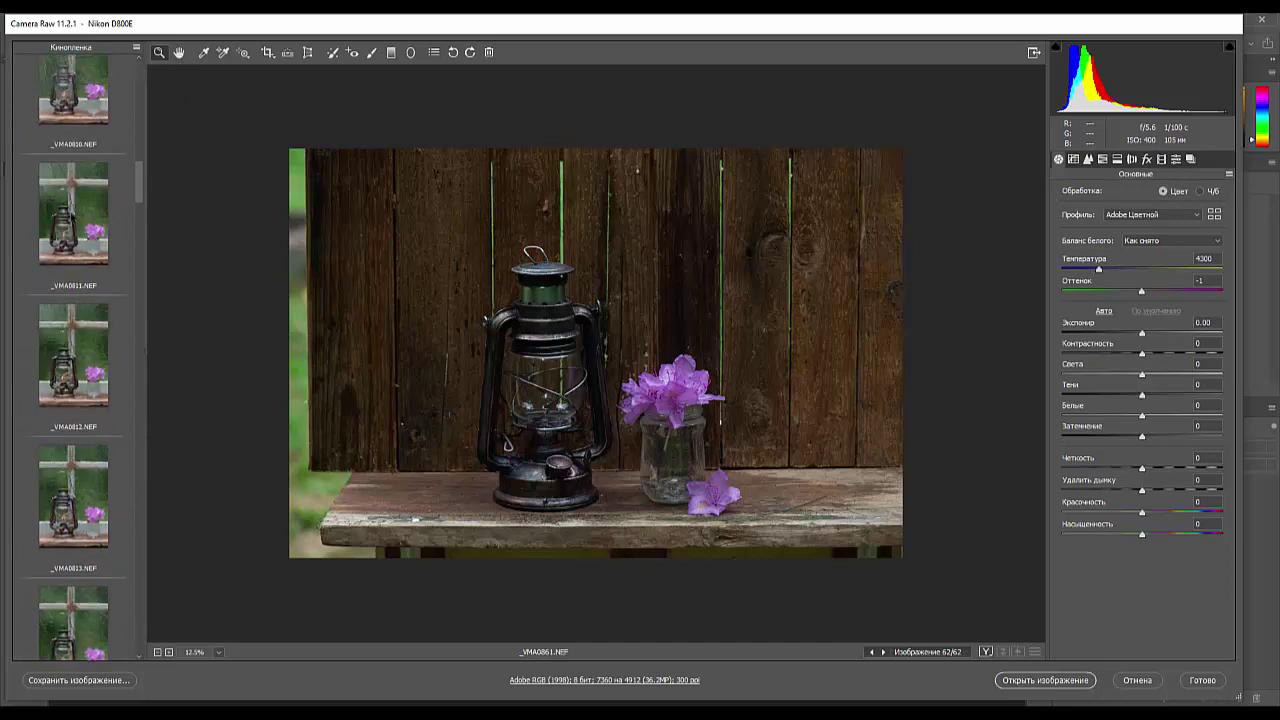
click(72, 218)
click(84, 348)
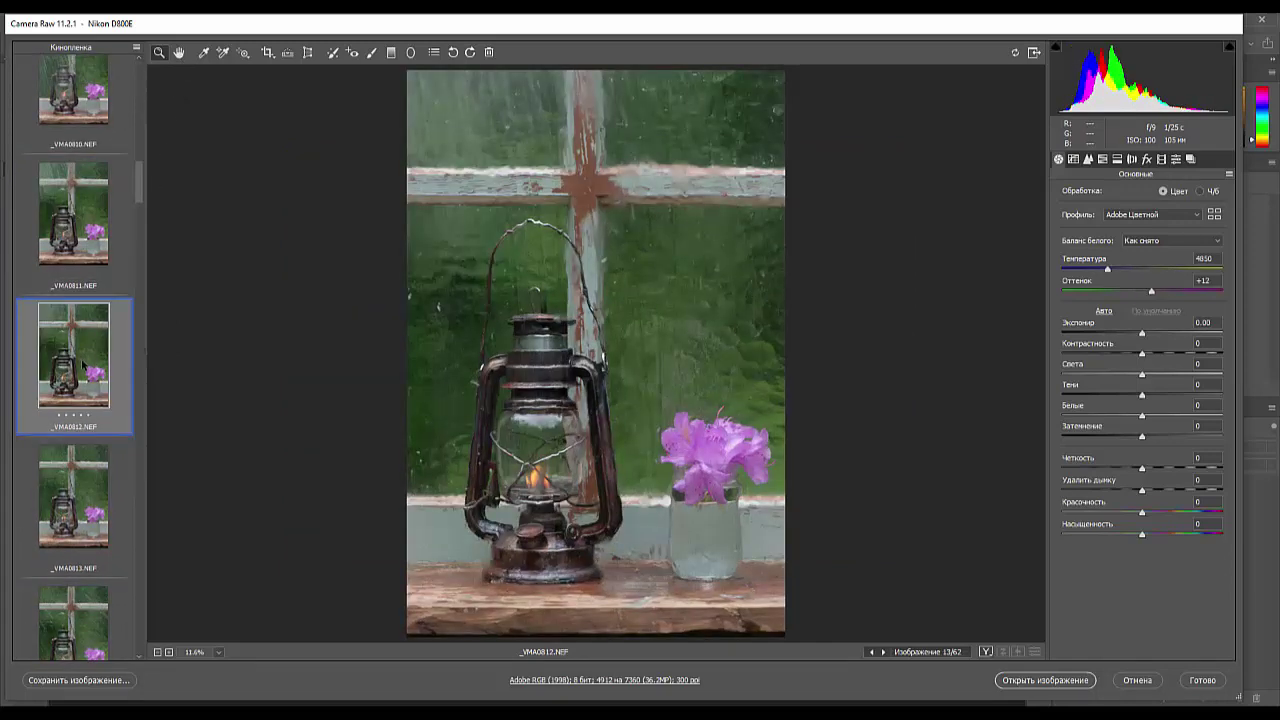
scroll(85, 478, down, 12)
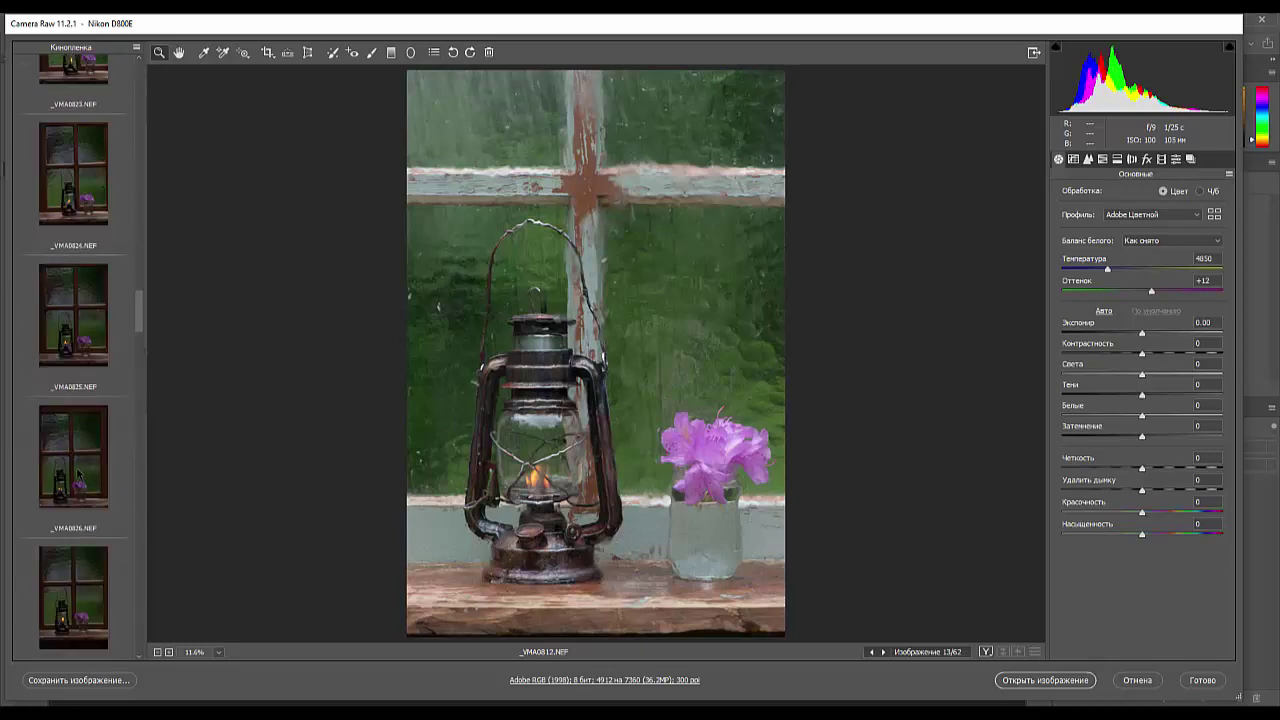
click(81, 330)
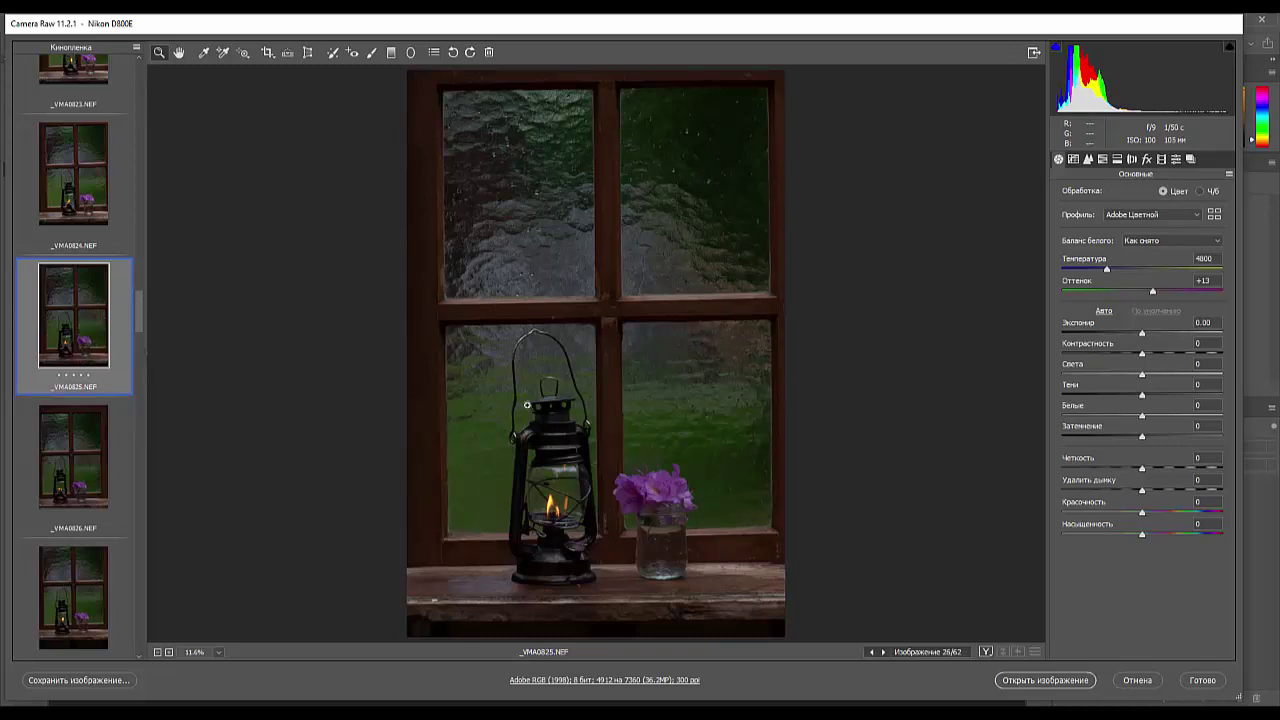
- Compare the neighbouring rainy window shots _VMA0814 and _VMA0815
drag(140, 303, 160, 203)
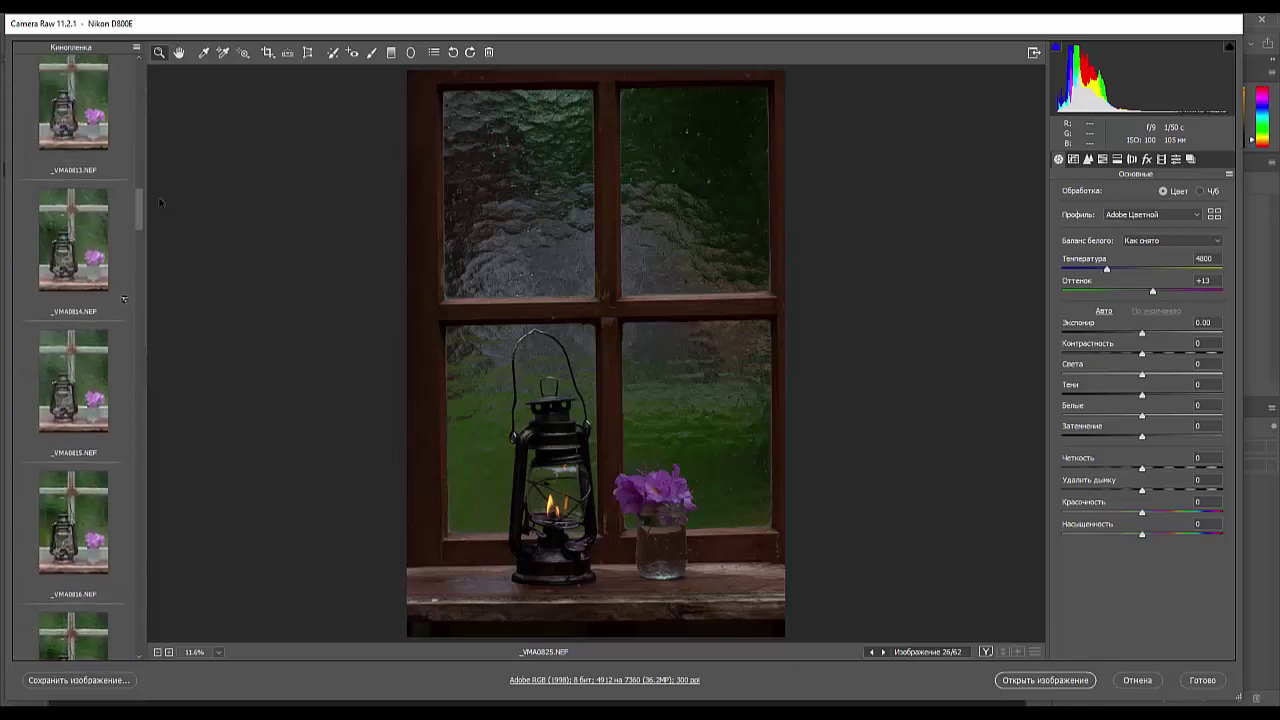
click(92, 245)
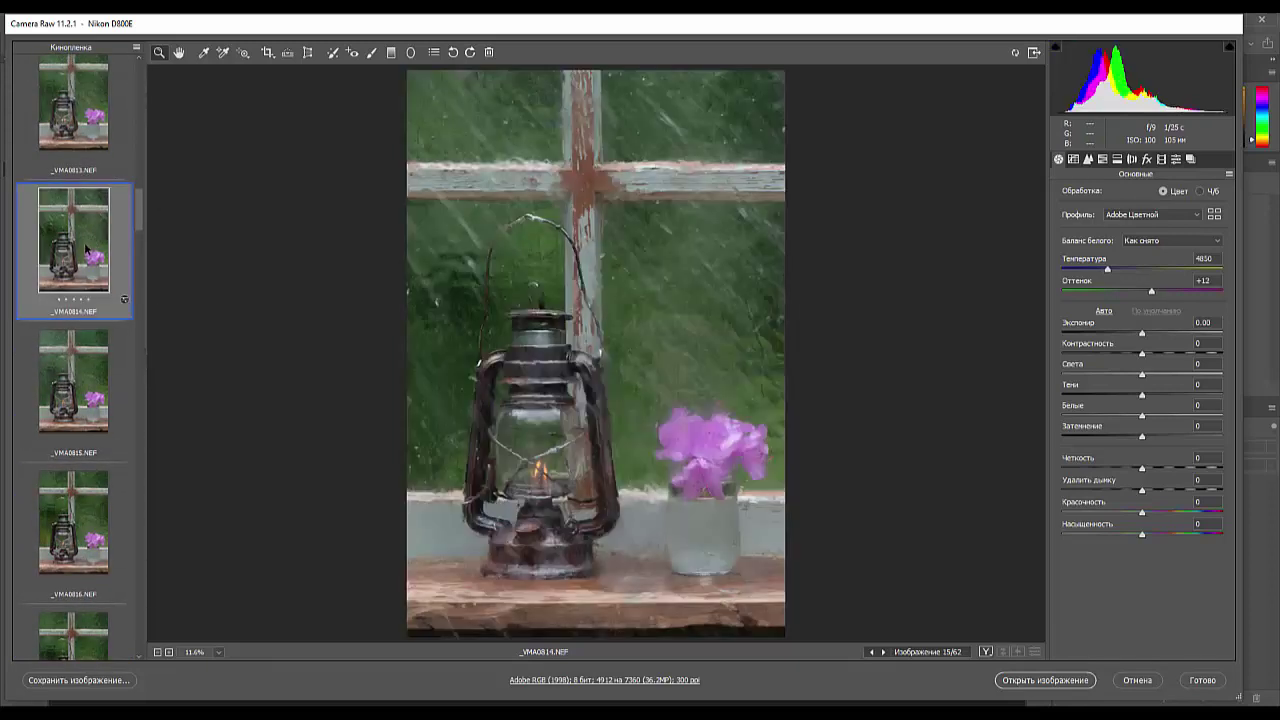
click(82, 396)
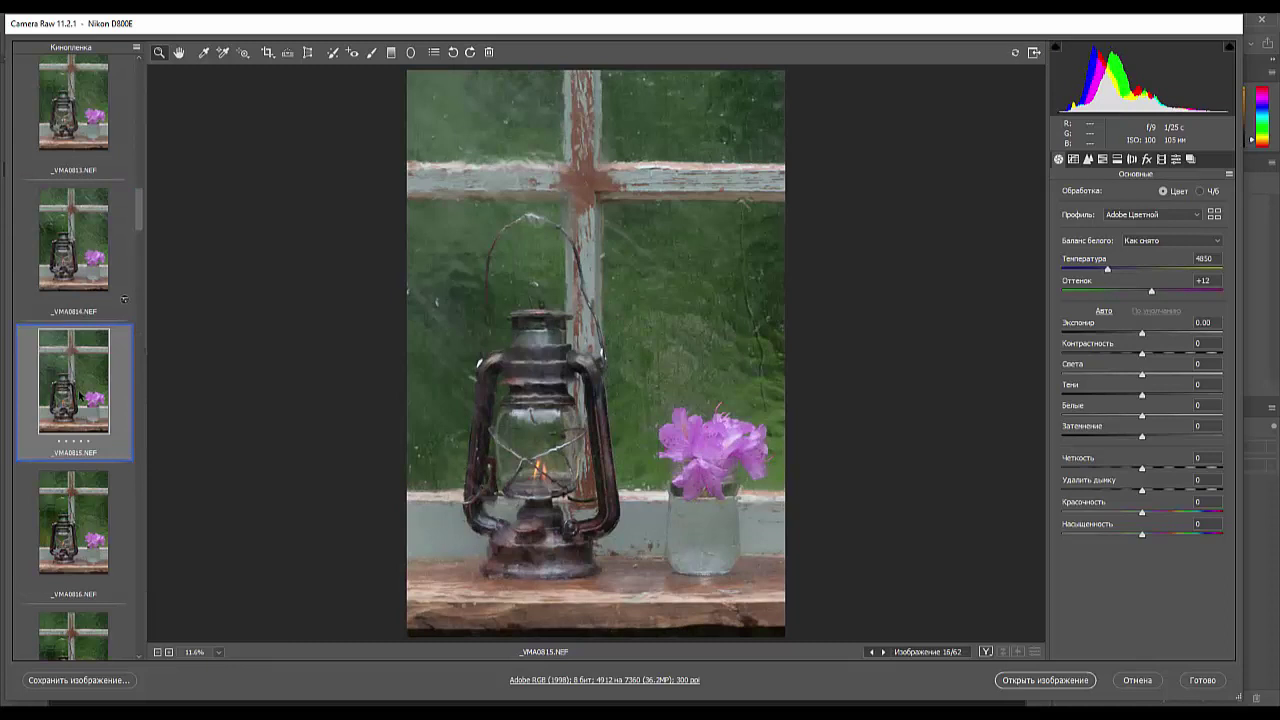
click(92, 236)
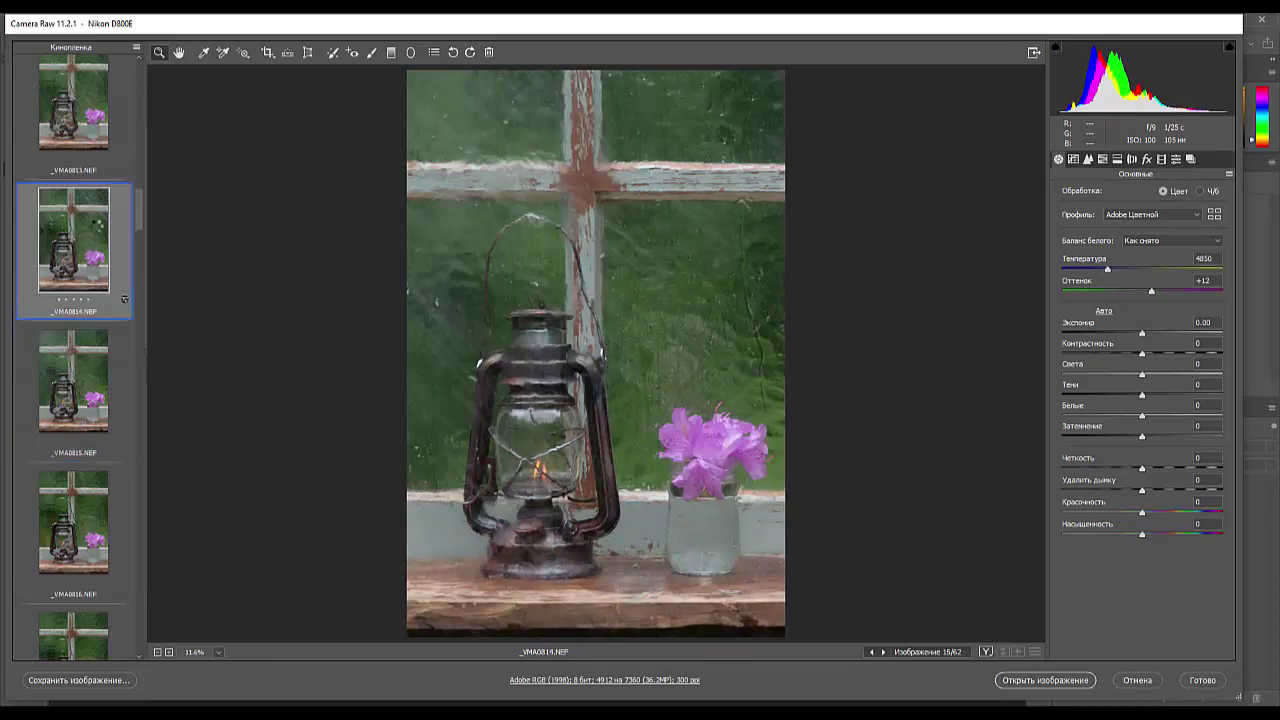
click(106, 372)
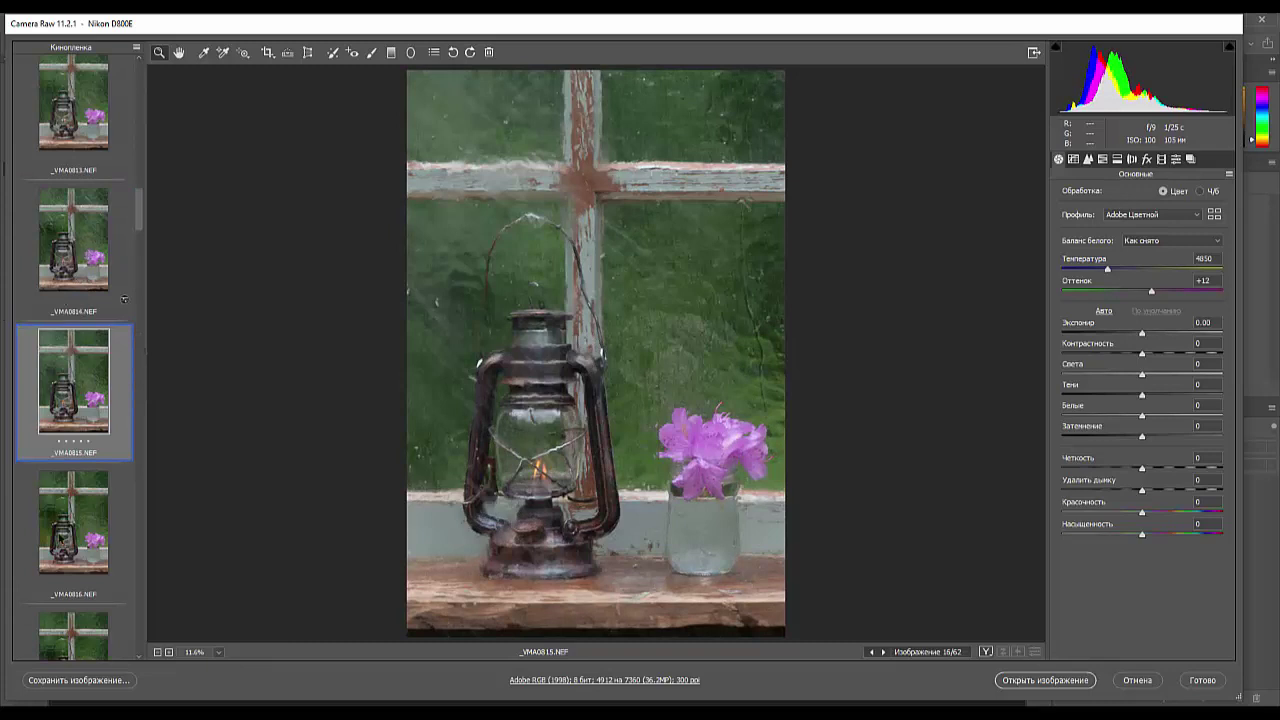
- Select _VMA0814, _VMA0815 and _VMA0816 together and open them as images in Photoshop
key(Down)
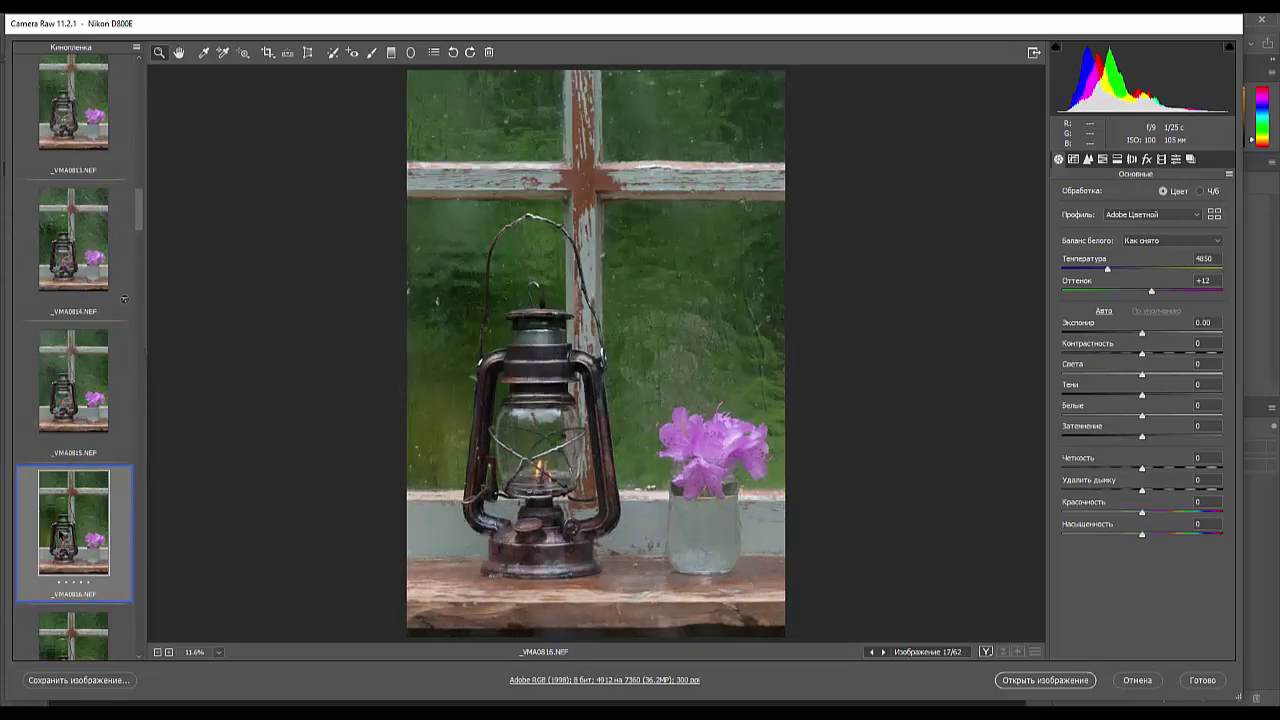
ctrl+click(78, 388)
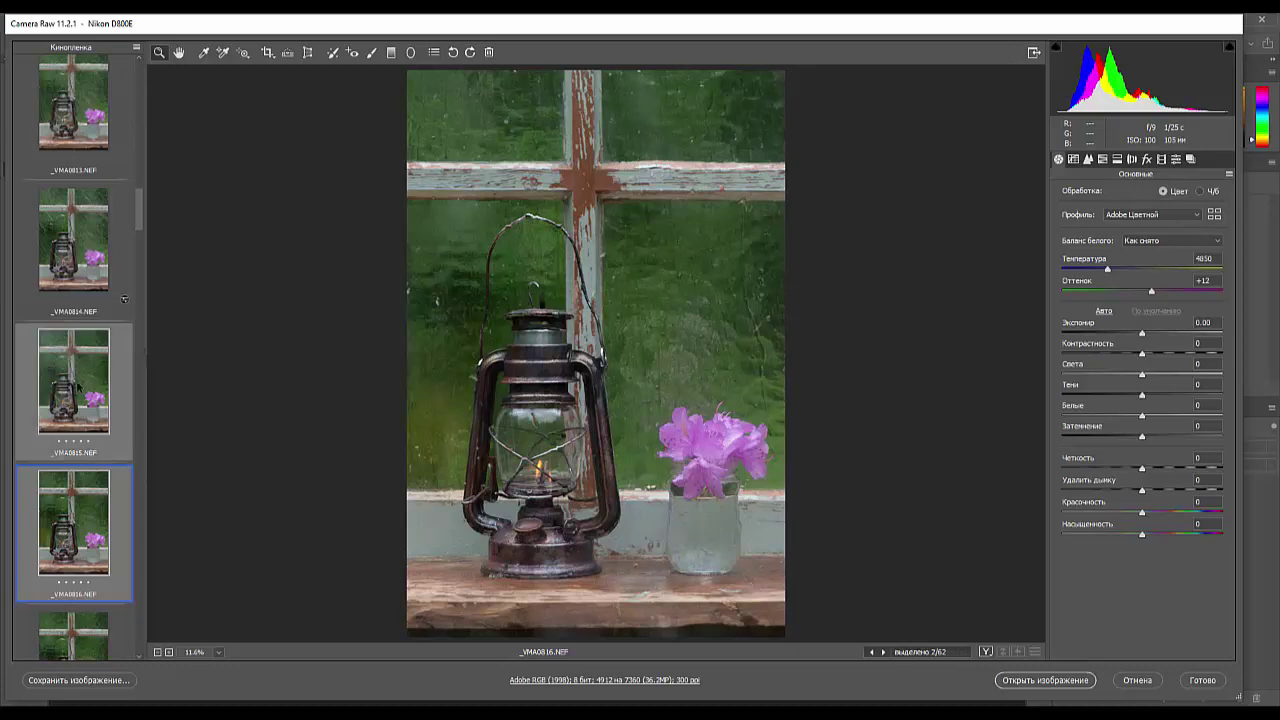
ctrl+click(90, 258)
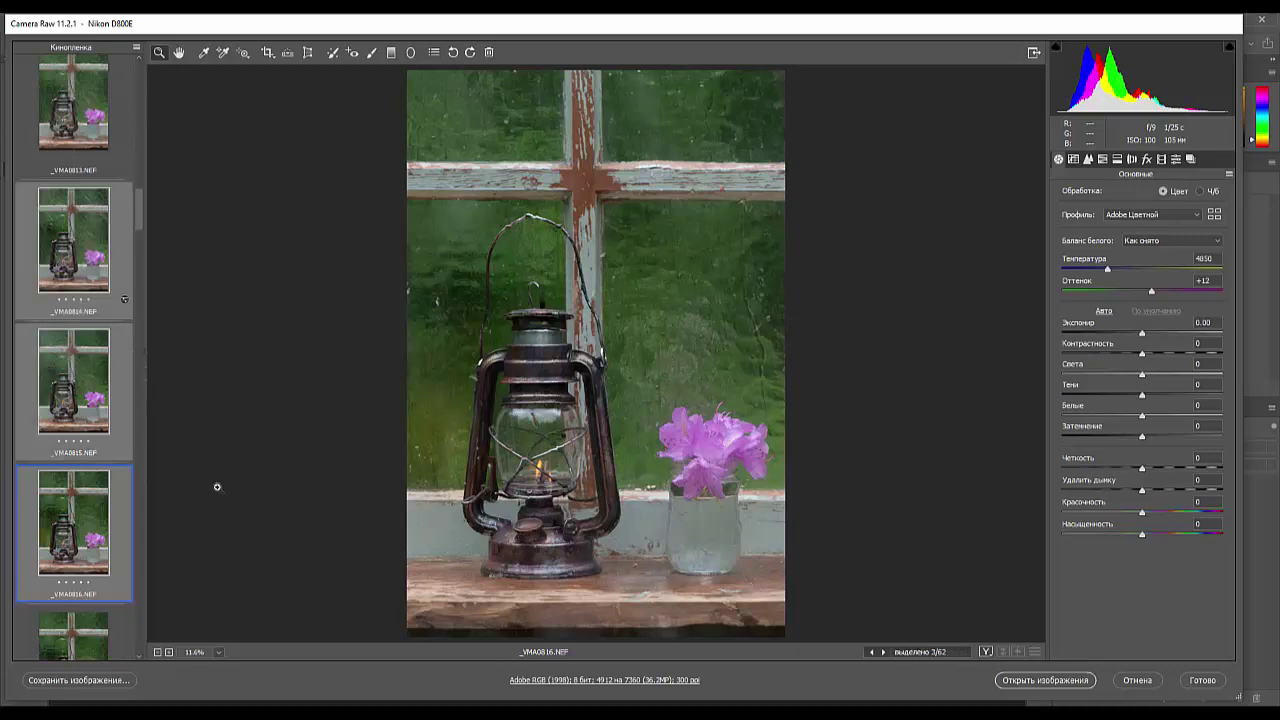
click(1053, 686)
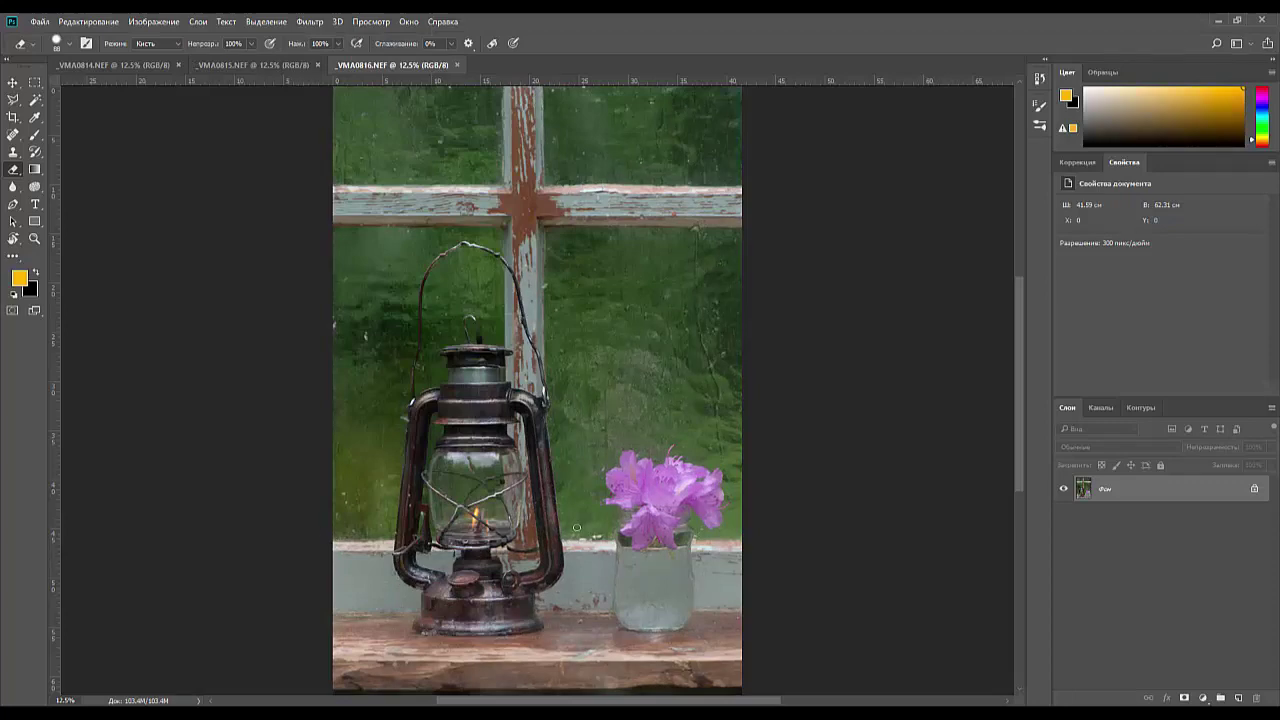
- Inspect the lantern and flower jar in _VMA0816 at 25% magnification, then zoom back out
key(ctrl+plus)
key(ctrl+plus)
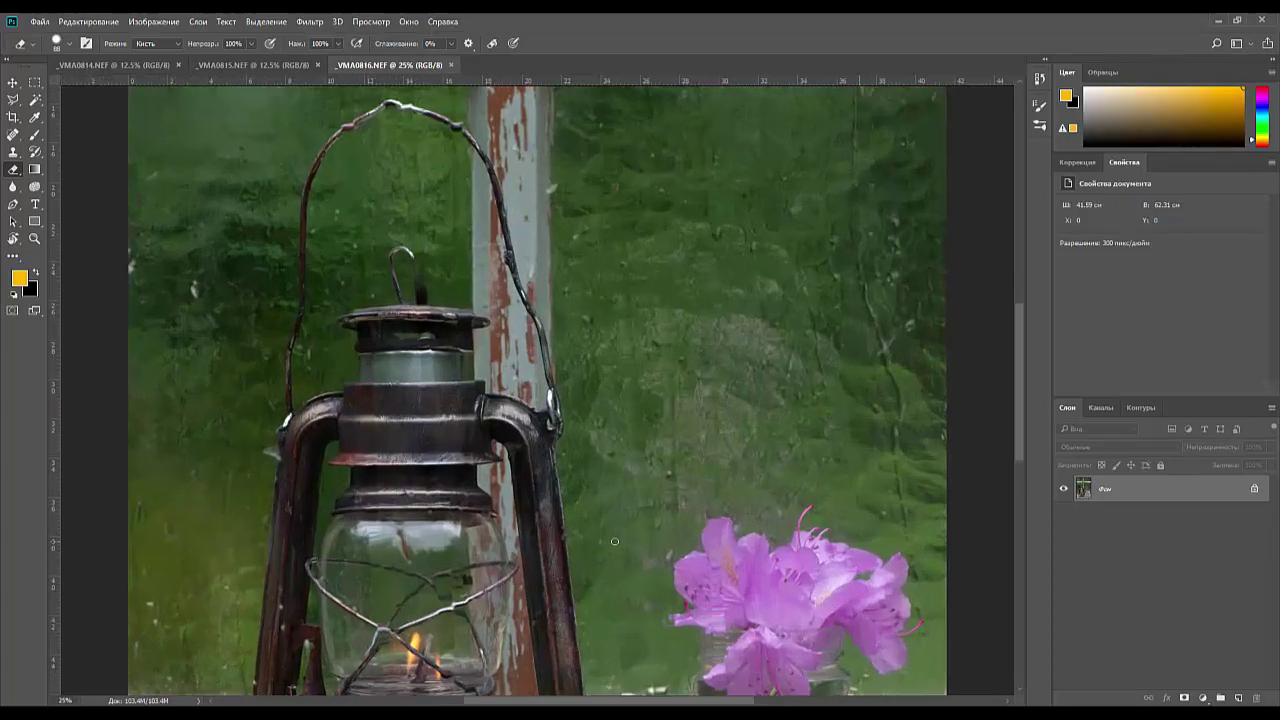
drag(456, 577, 442, 398)
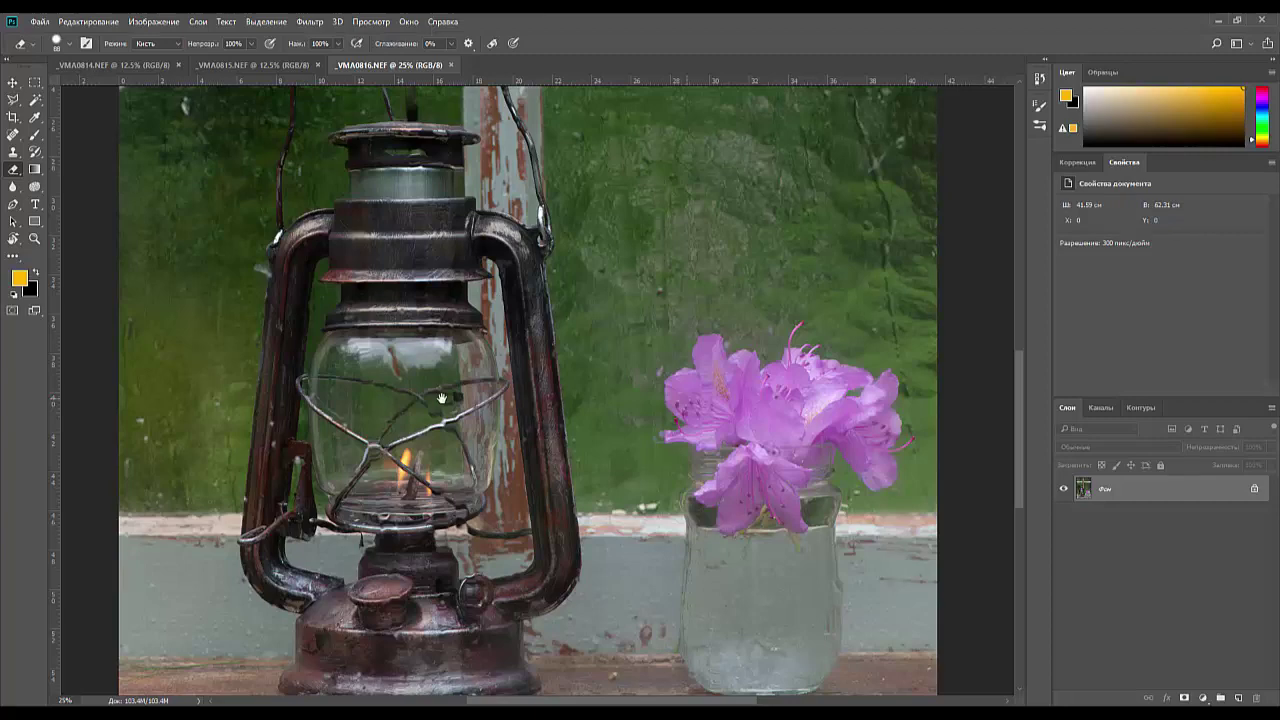
key(ctrl+minus)
key(ctrl+minus)
key(ctrl+minus)
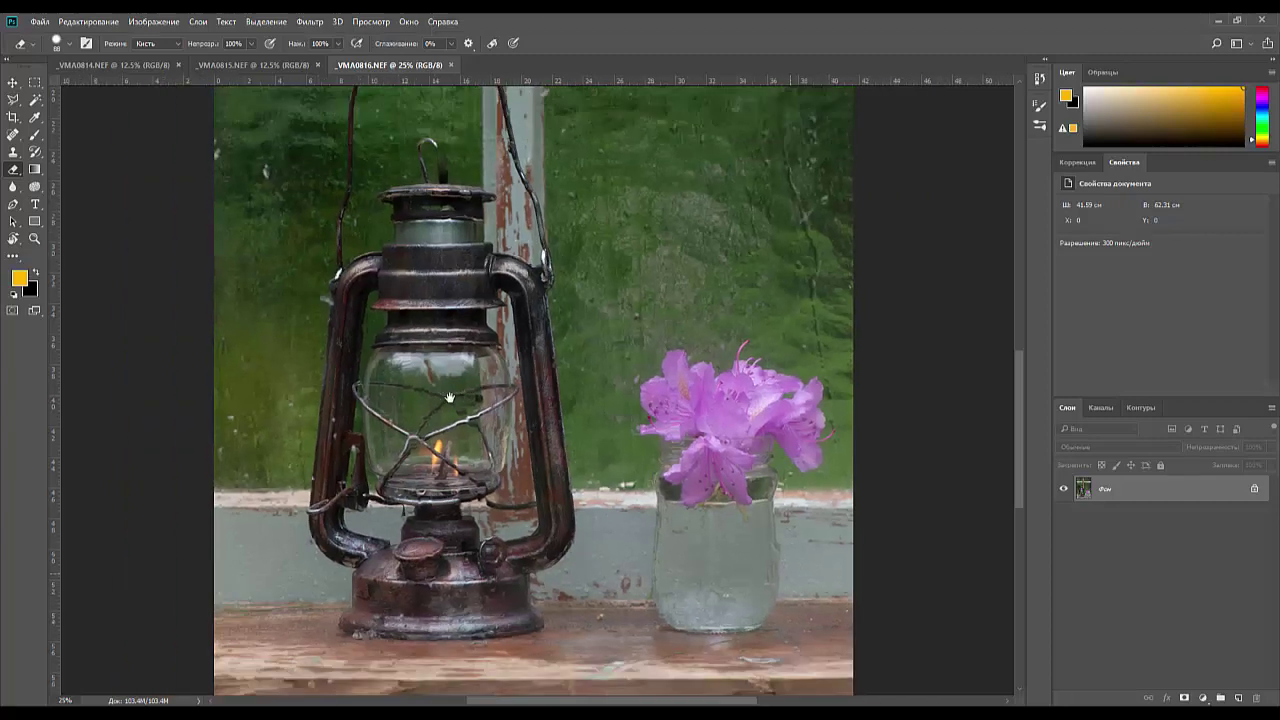
key(ctrl+minus)
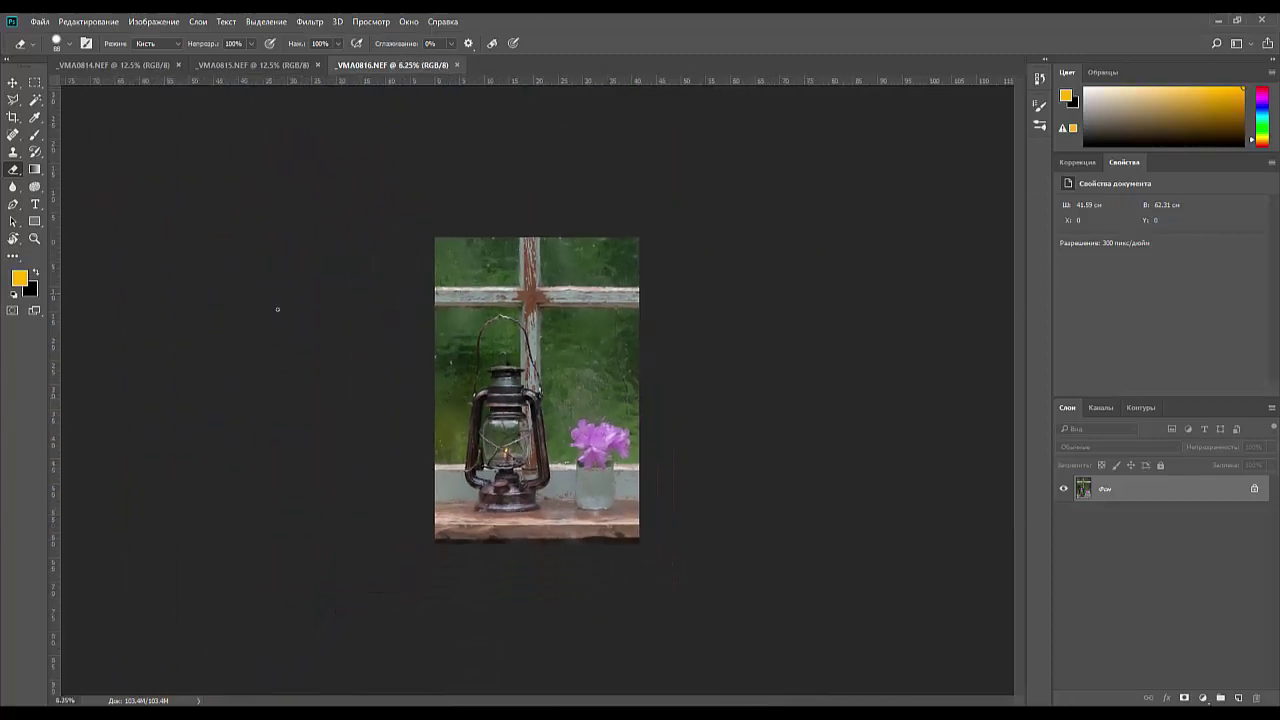
- Compare the rain and the sharpness of the subjects in the open photos _VMA0815 and _VMA0814
click(254, 64)
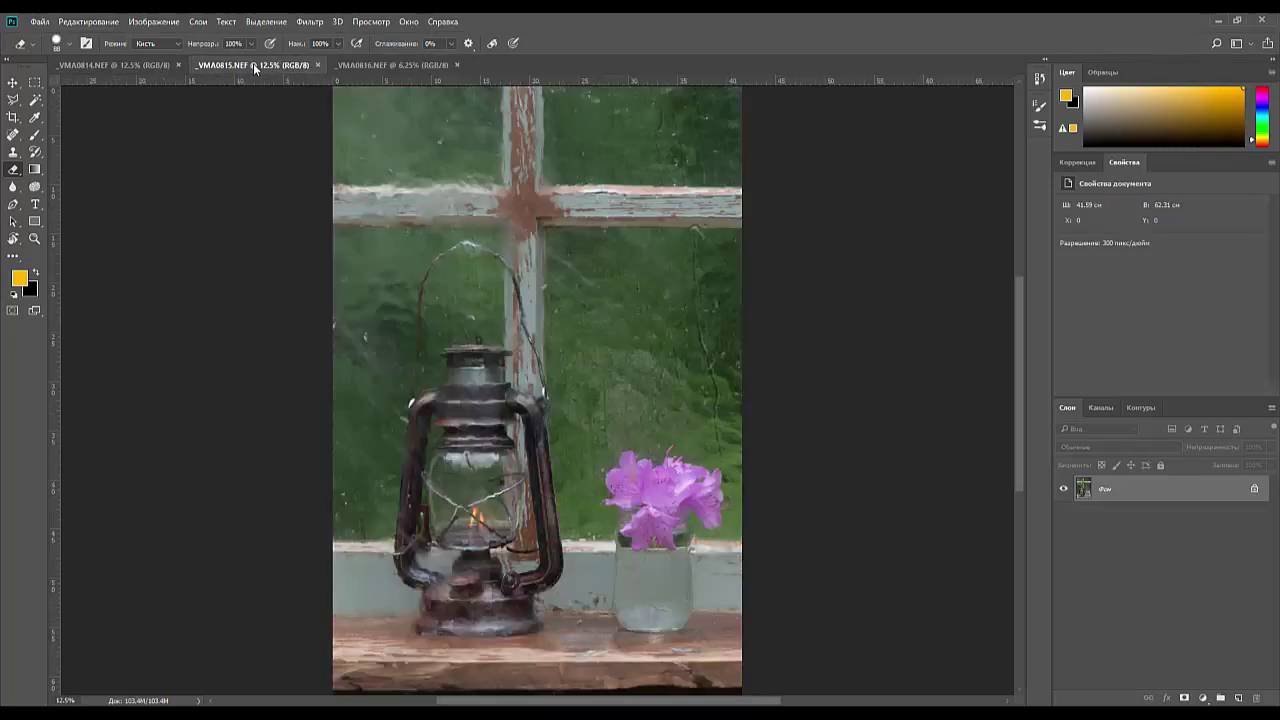
click(129, 63)
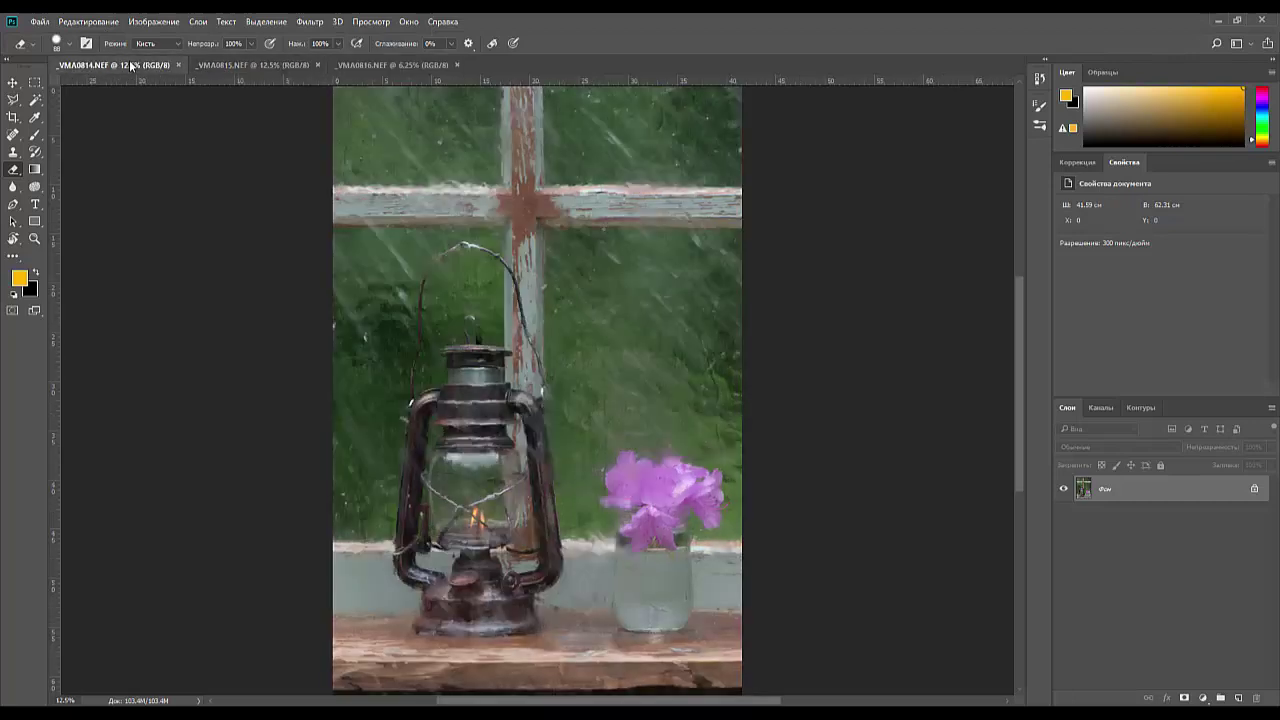
click(255, 62)
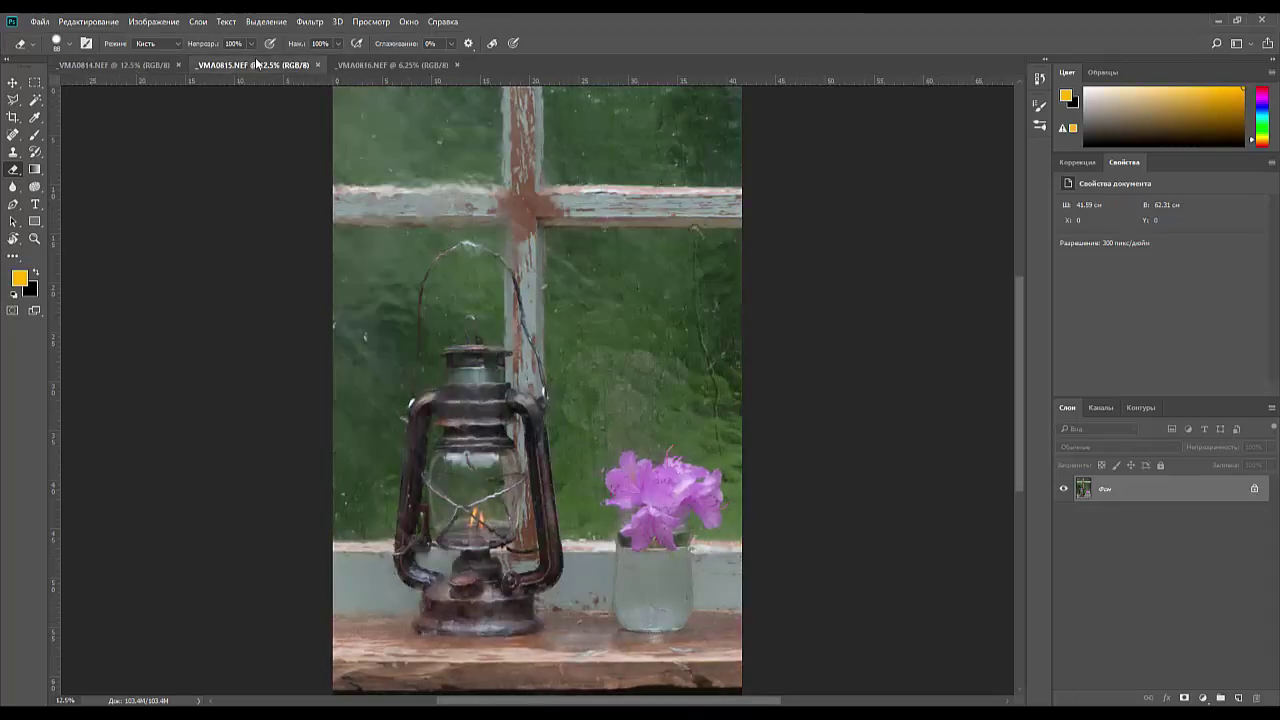
click(135, 64)
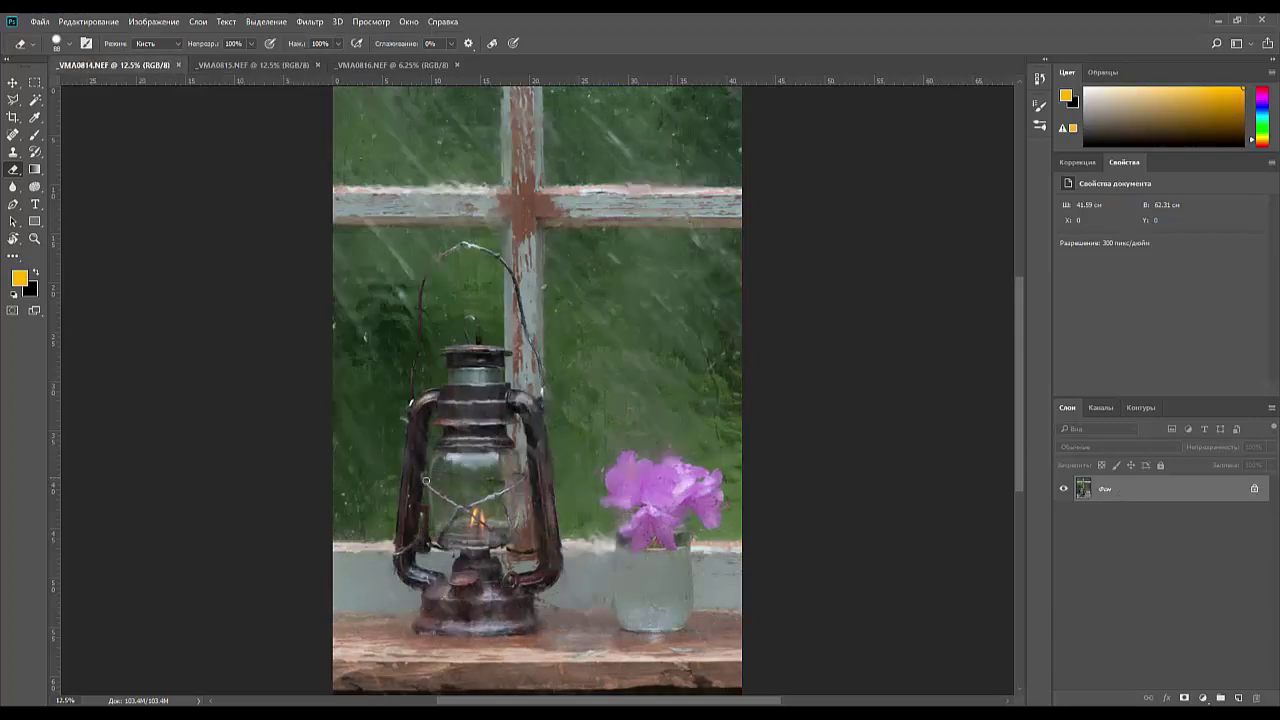
- Copy the entire _VMA0814 image into _VMA0815 as a new layer and hide it with a black layer mask
key(ctrl+a)
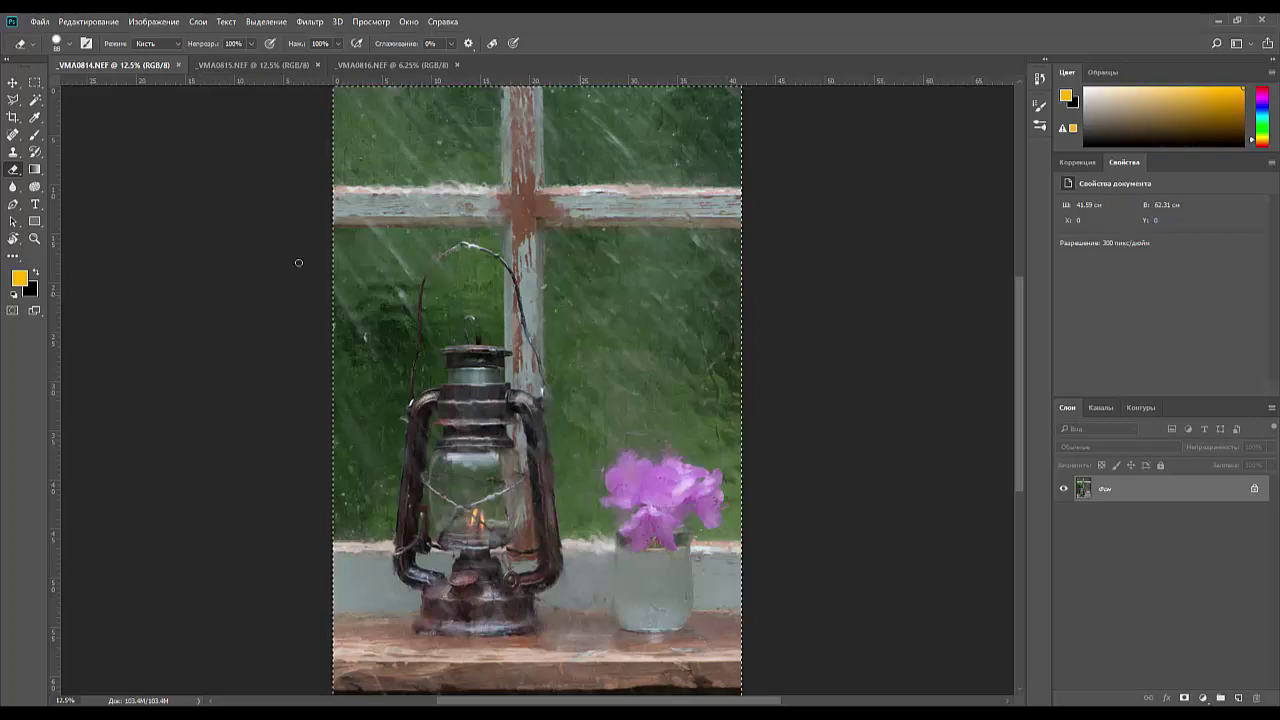
click(258, 65)
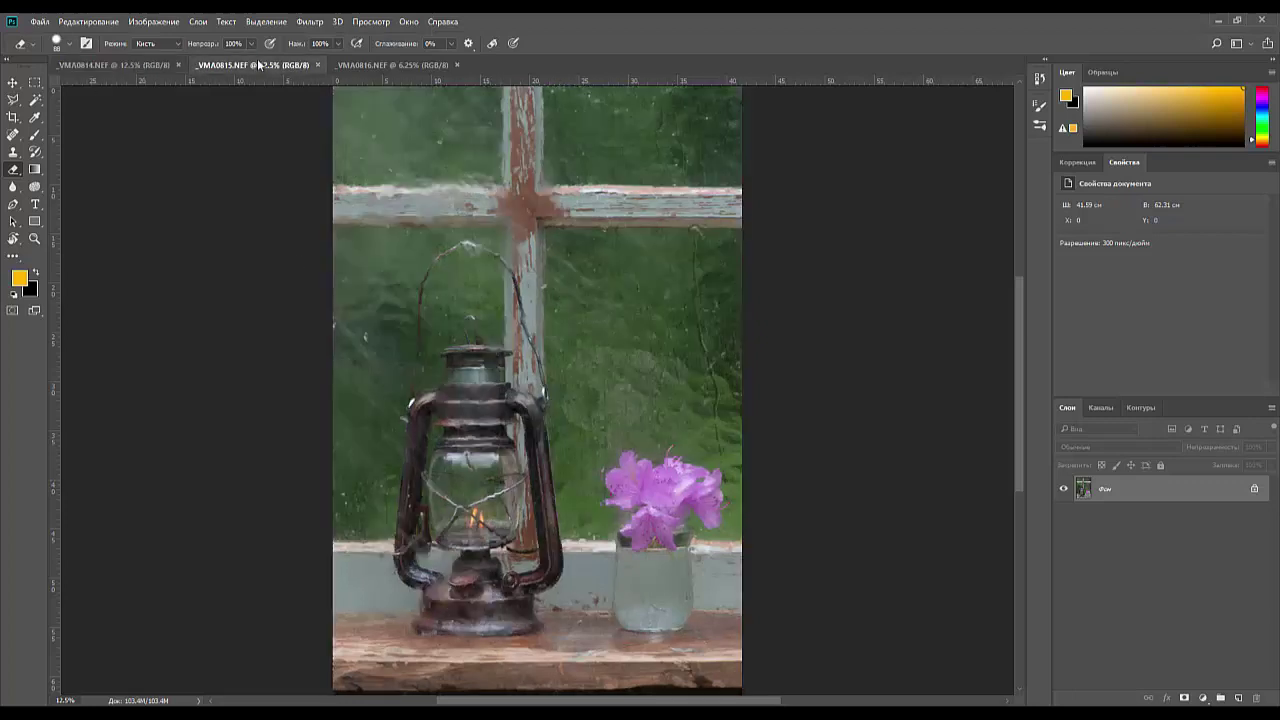
click(128, 64)
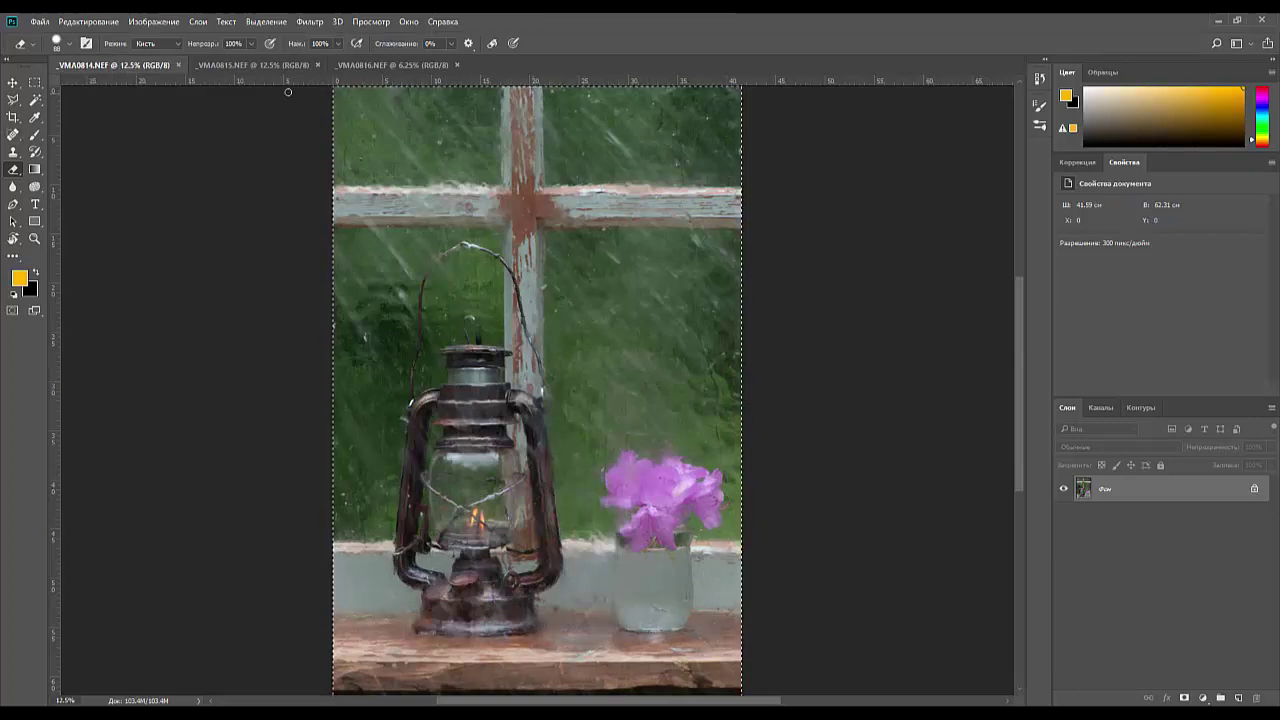
click(256, 64)
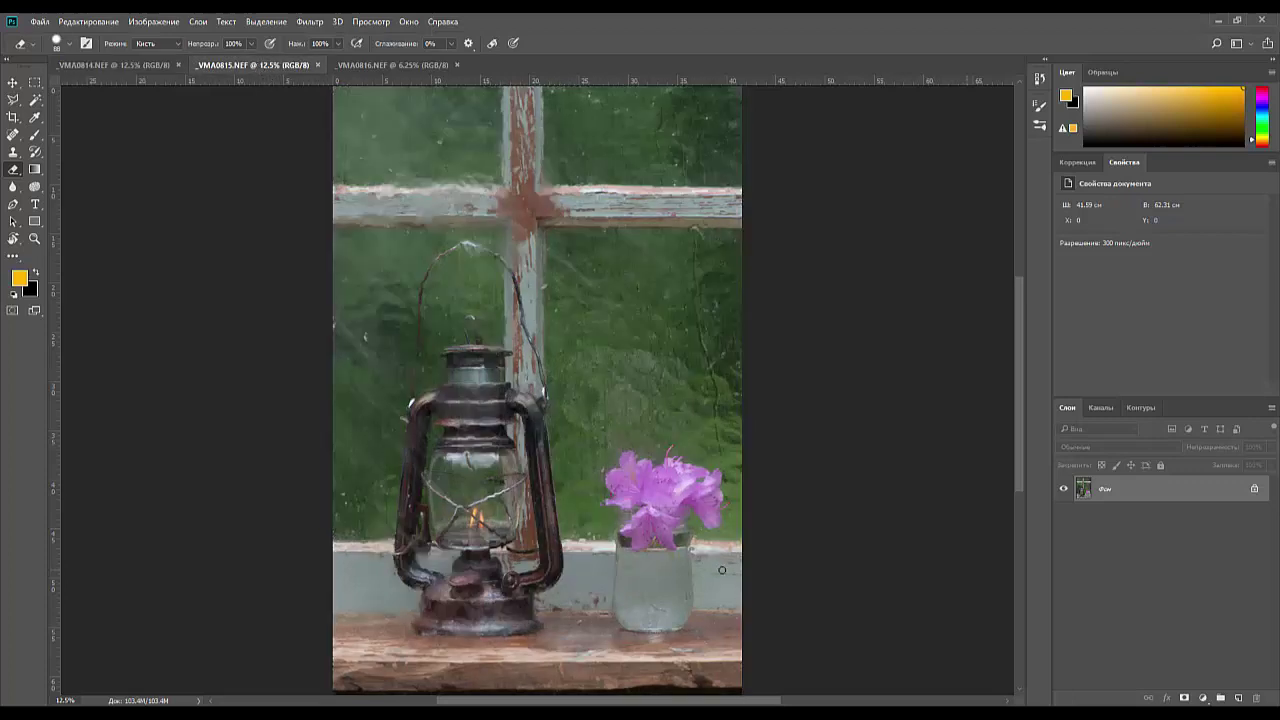
key(ctrl+v)
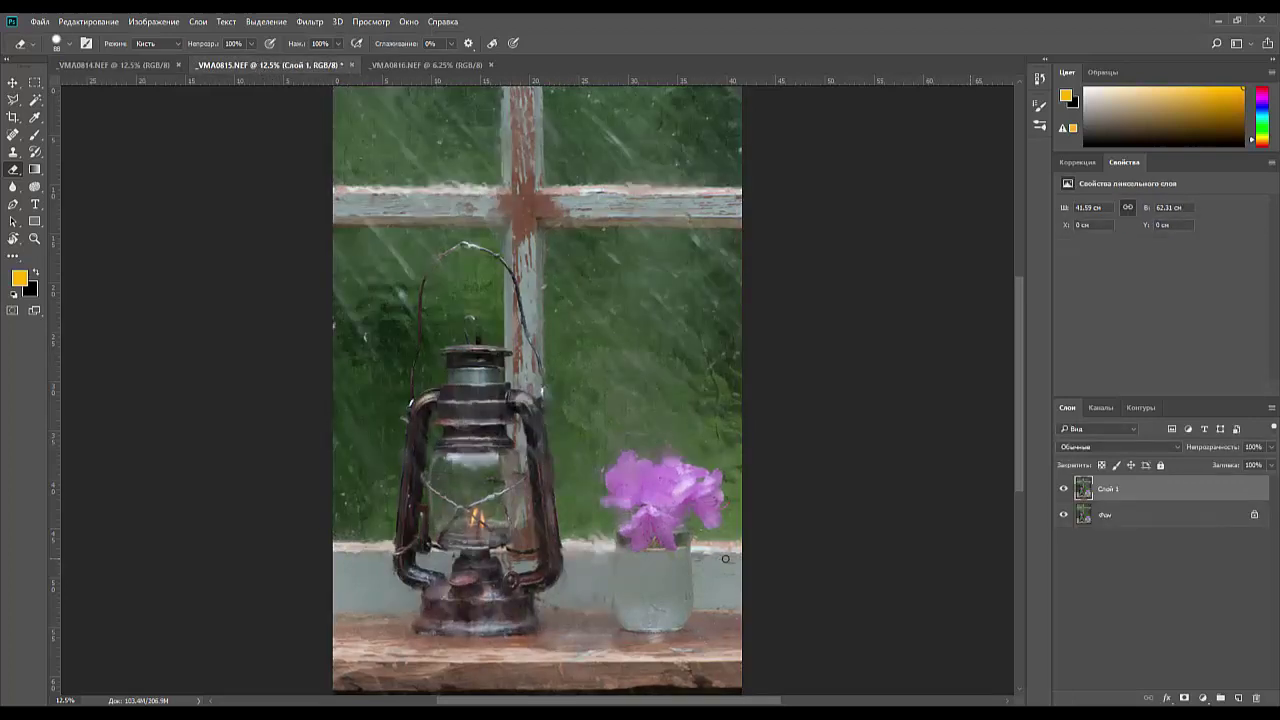
alt+click(1184, 698)
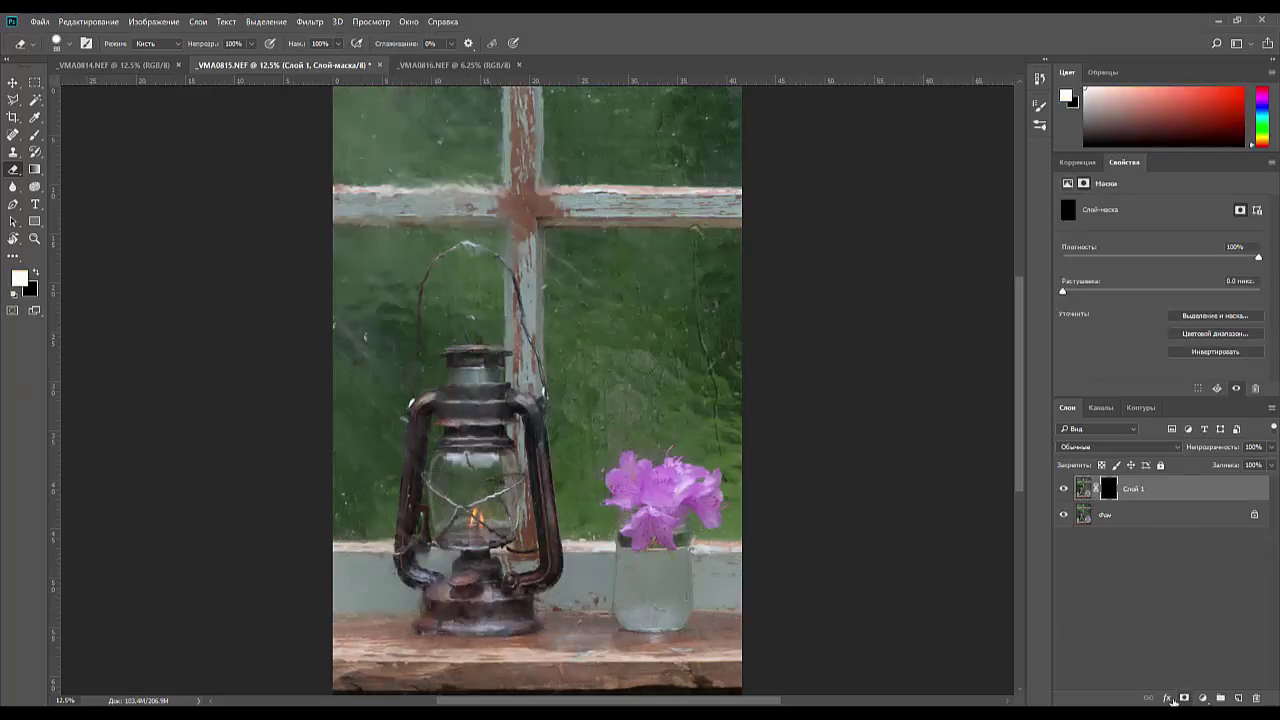
- Reveal the pasted layer's rain across the window panes around the lantern and flowers with white radial gradients on its mask
click(36, 138)
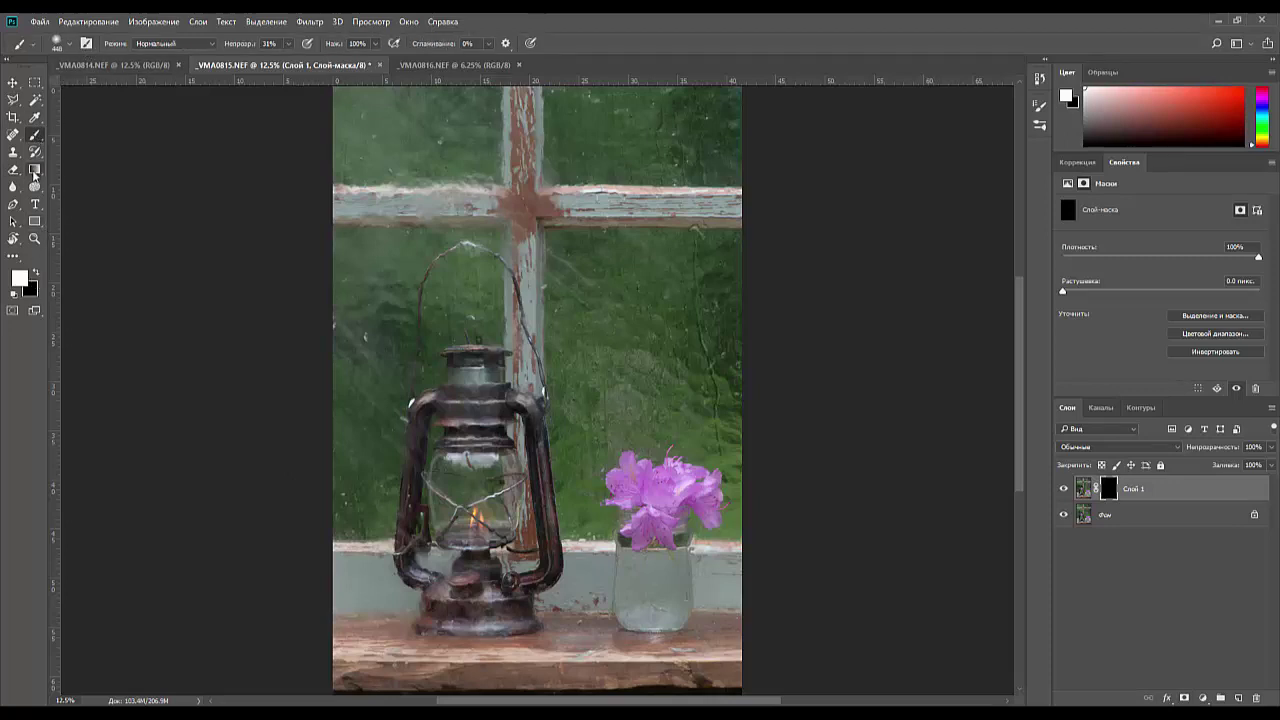
click(35, 170)
drag(597, 288, 652, 268)
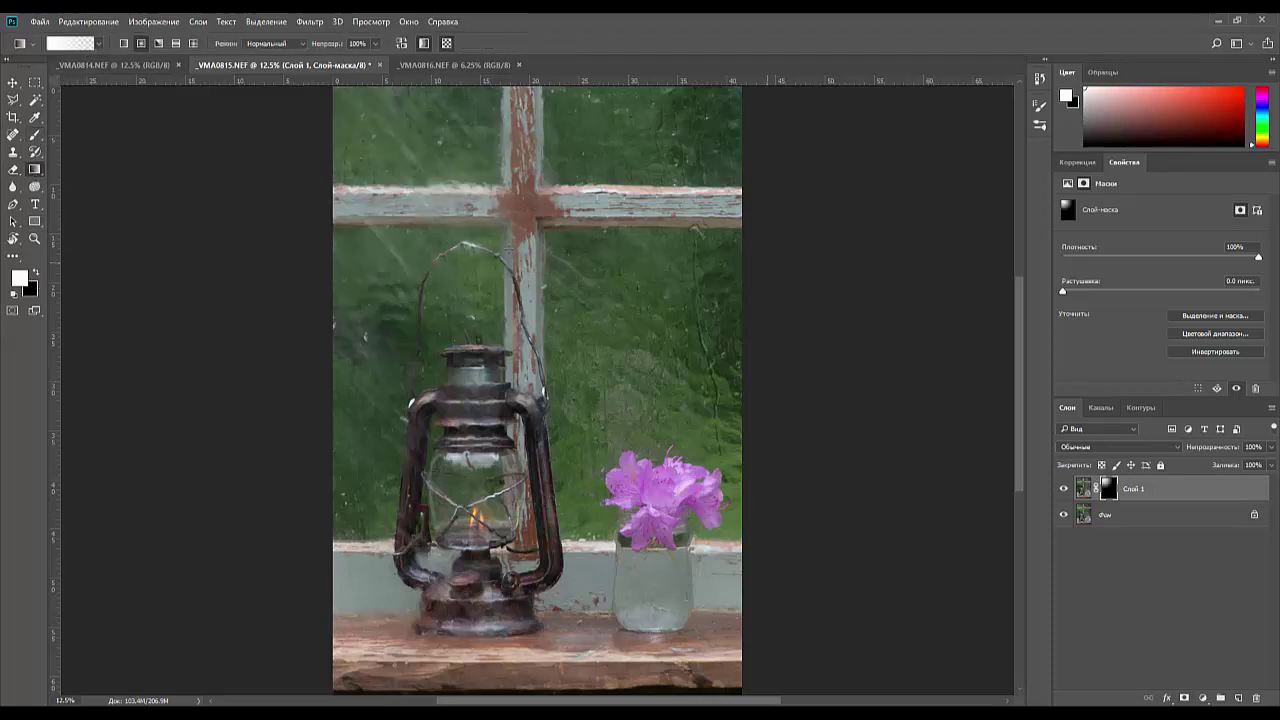
drag(572, 172, 768, 310)
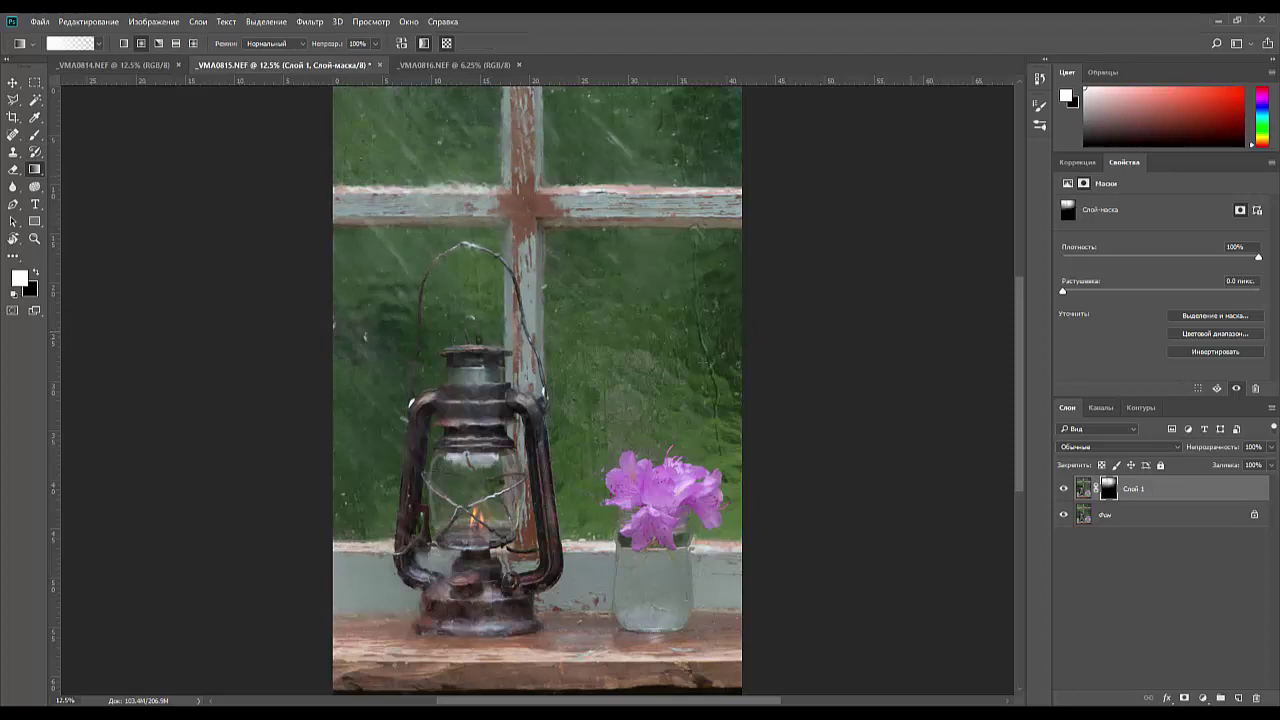
drag(664, 328, 857, 464)
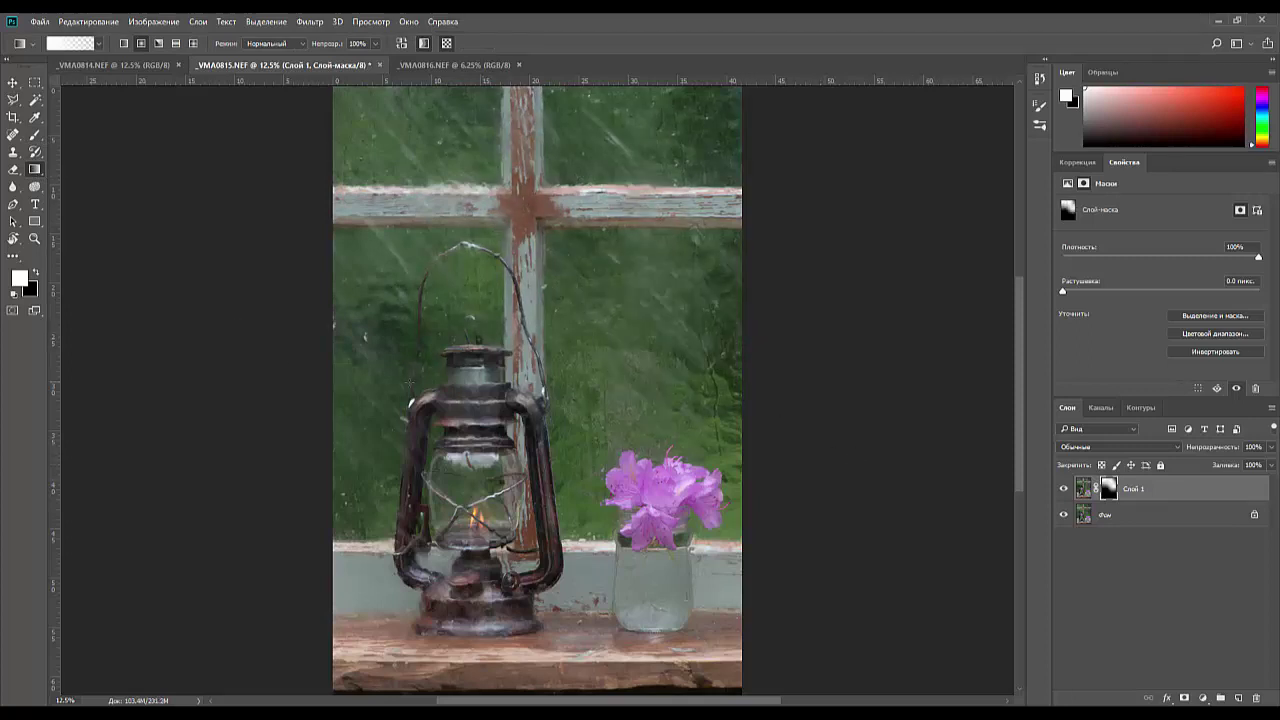
drag(369, 336, 430, 390)
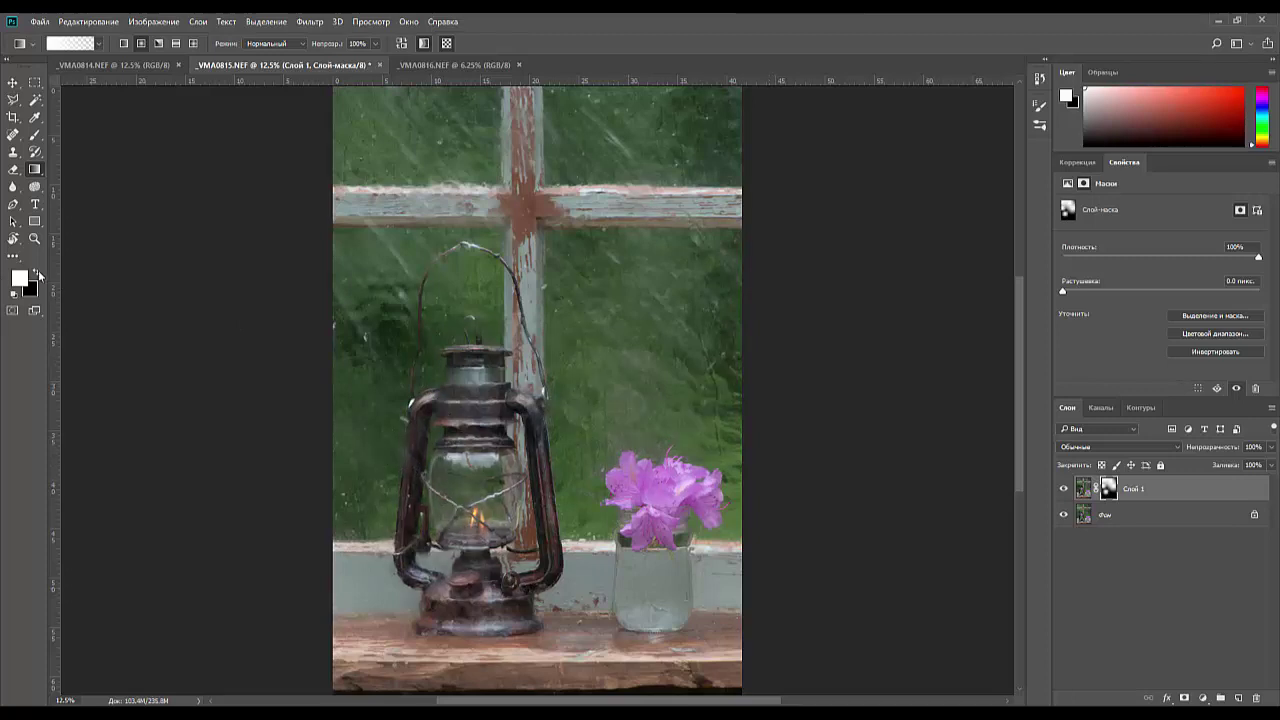
- Copy the entire _VMA0816 image into _VMA0815 as a new layer and hide it with a black layer mask
click(36, 272)
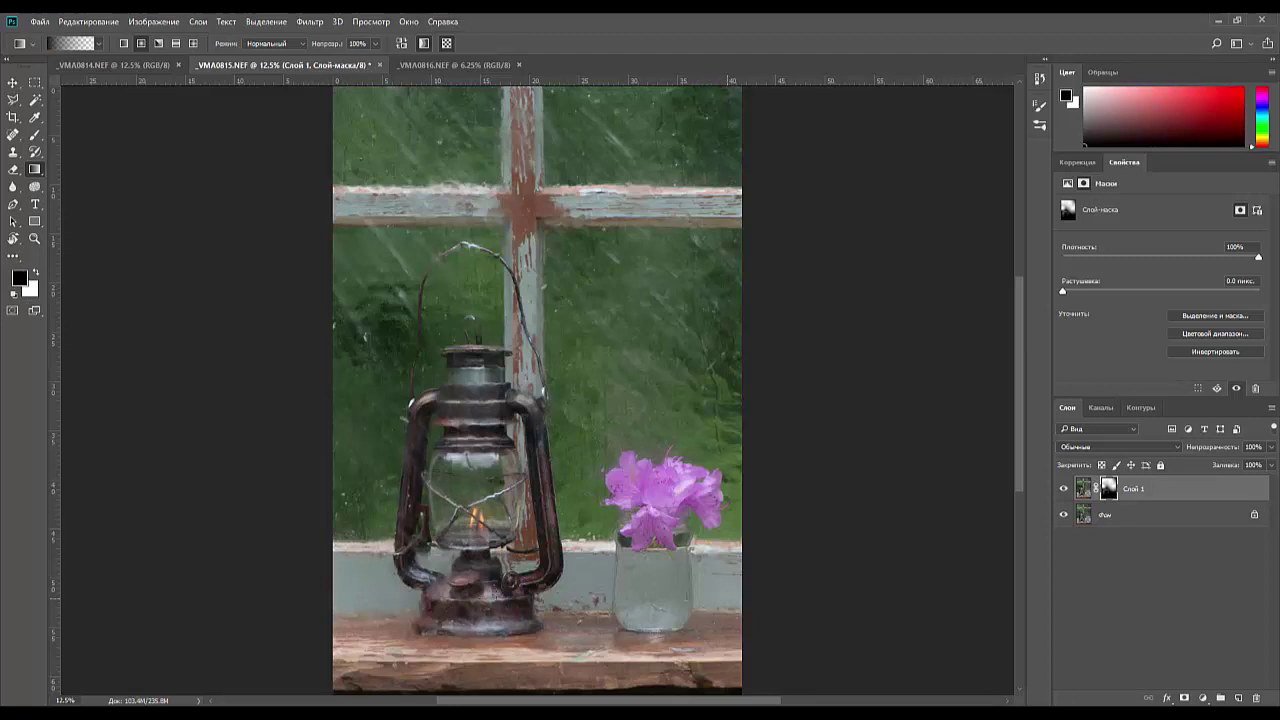
click(443, 65)
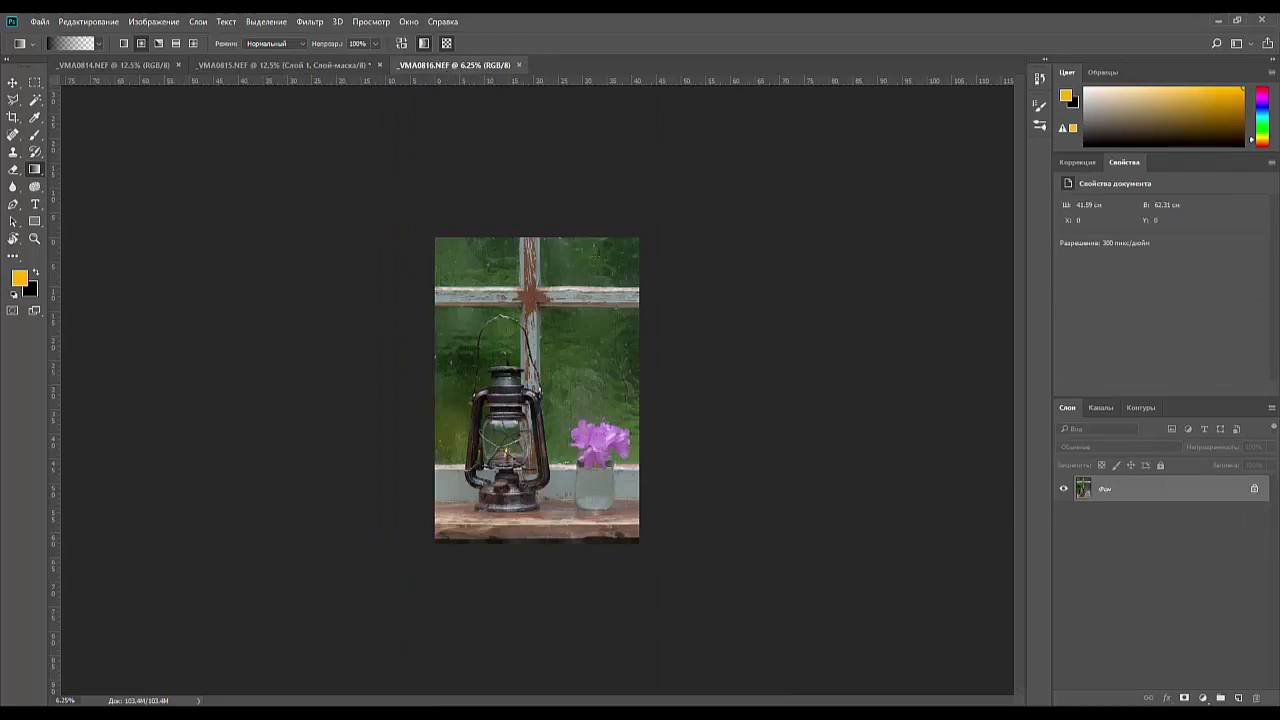
key(ctrl+a)
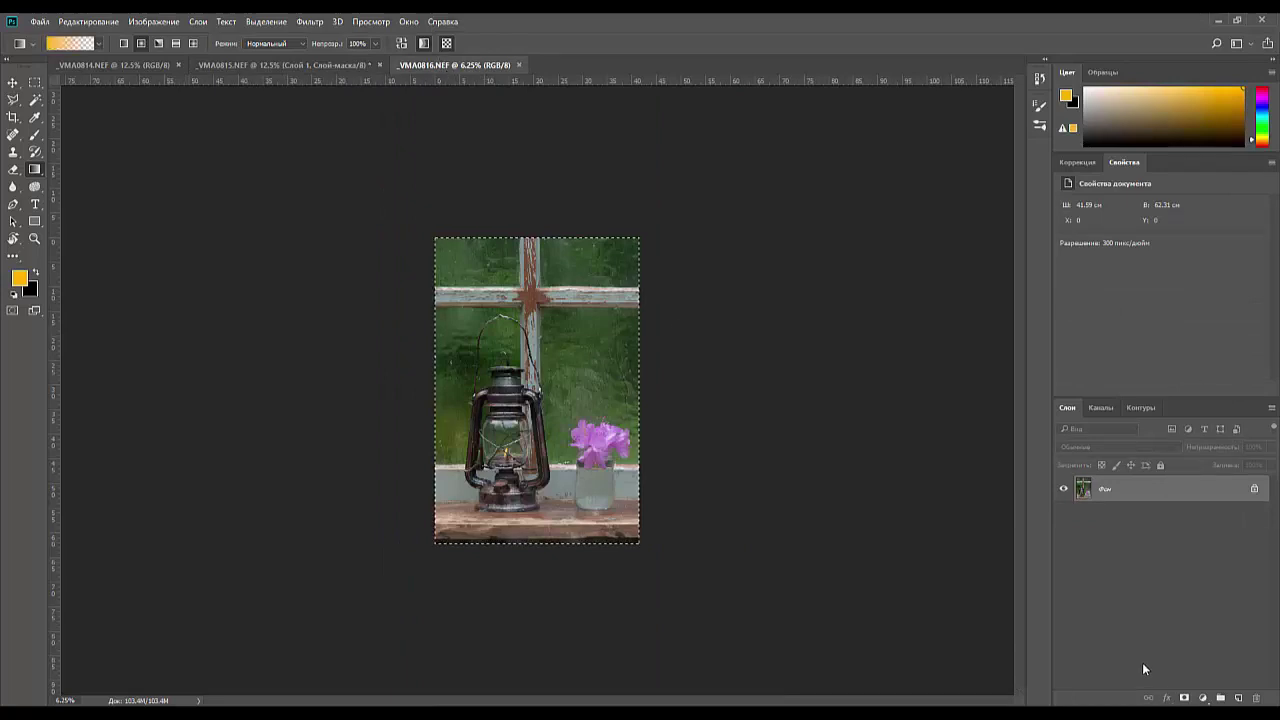
click(282, 69)
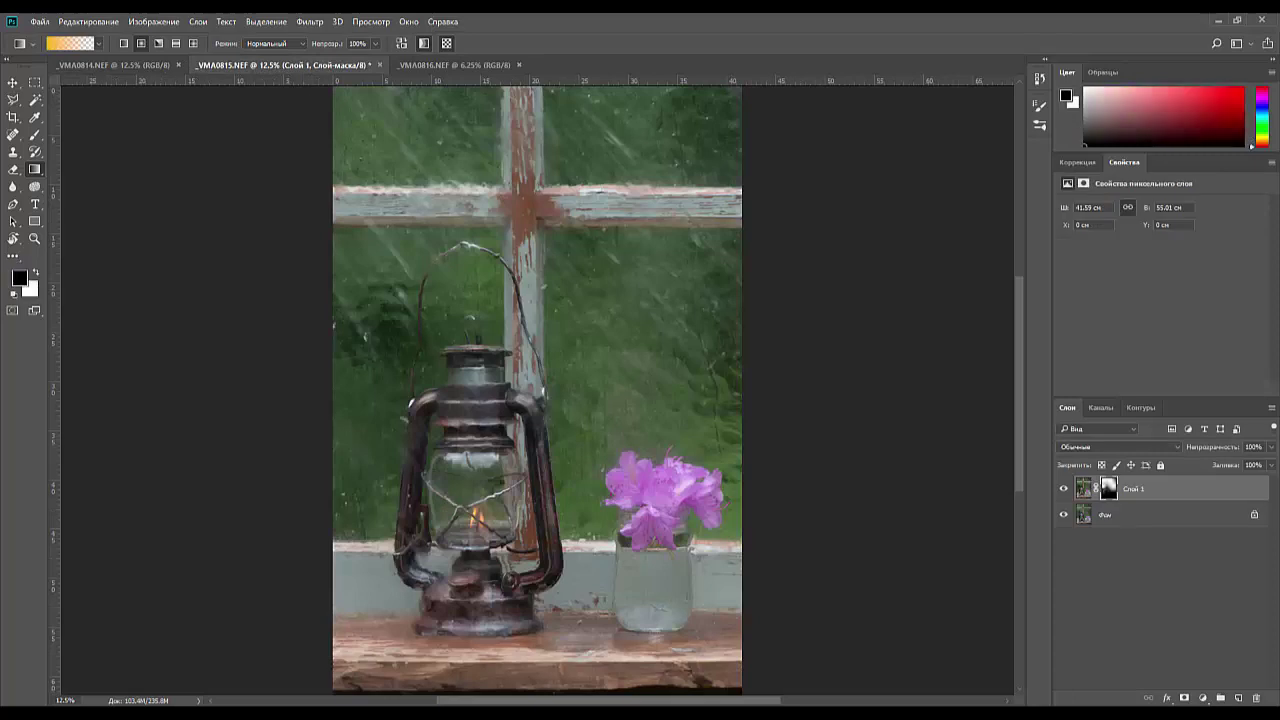
key(ctrl+v)
key(ctrl+v)
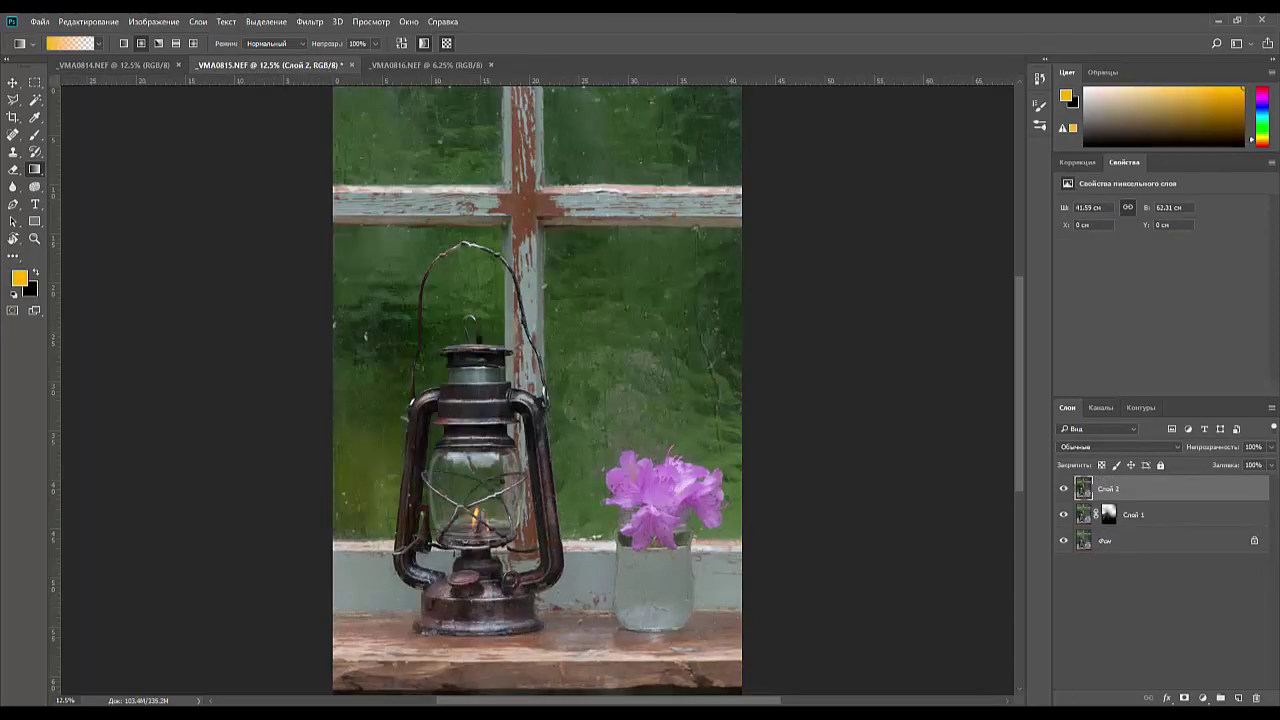
alt+click(1184, 698)
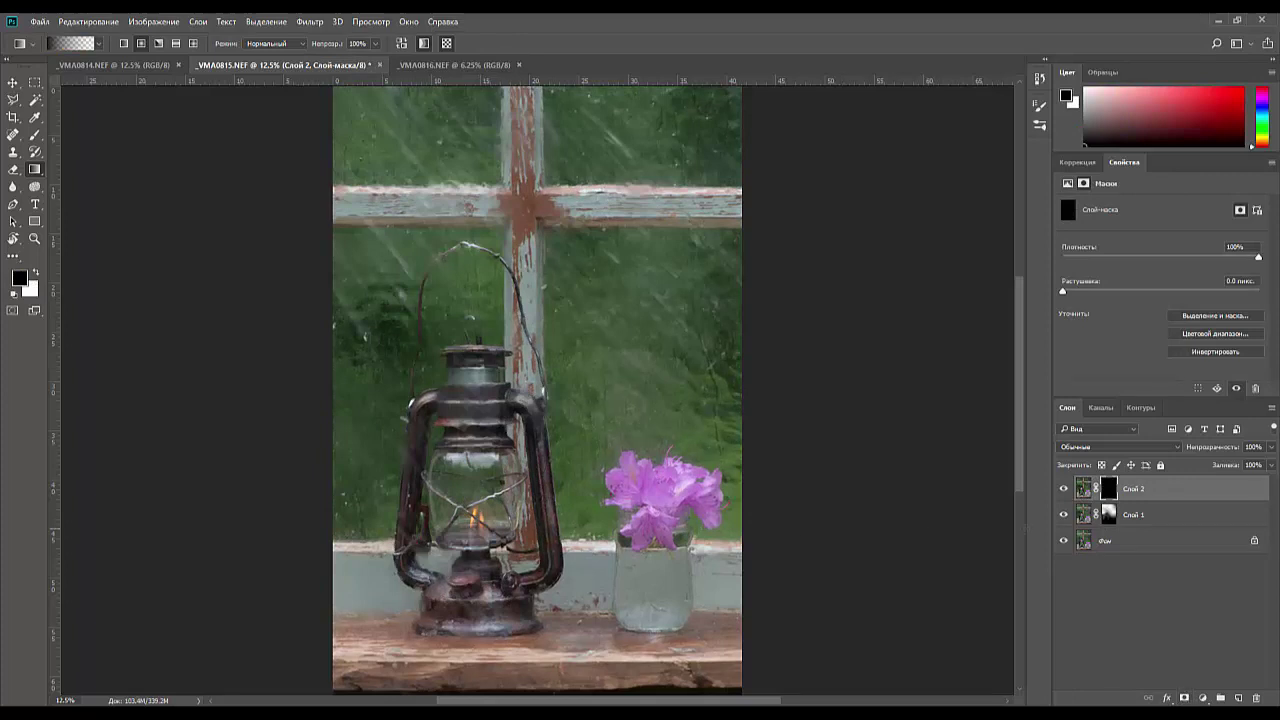
- Reveal the lantern from the hidden layer by painting its mask white with the Brush, raising the opacity to 100%
click(1063, 489)
click(1063, 489)
click(1063, 489)
click(1063, 489)
click(35, 134)
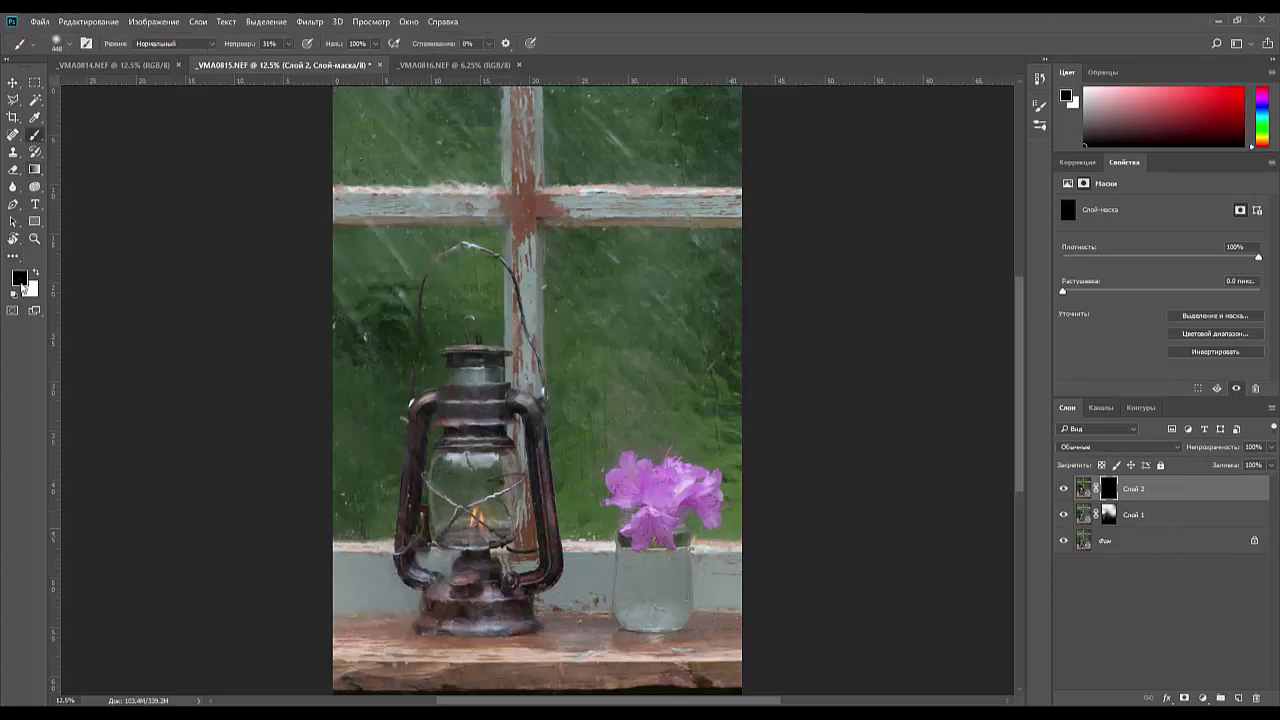
click(36, 273)
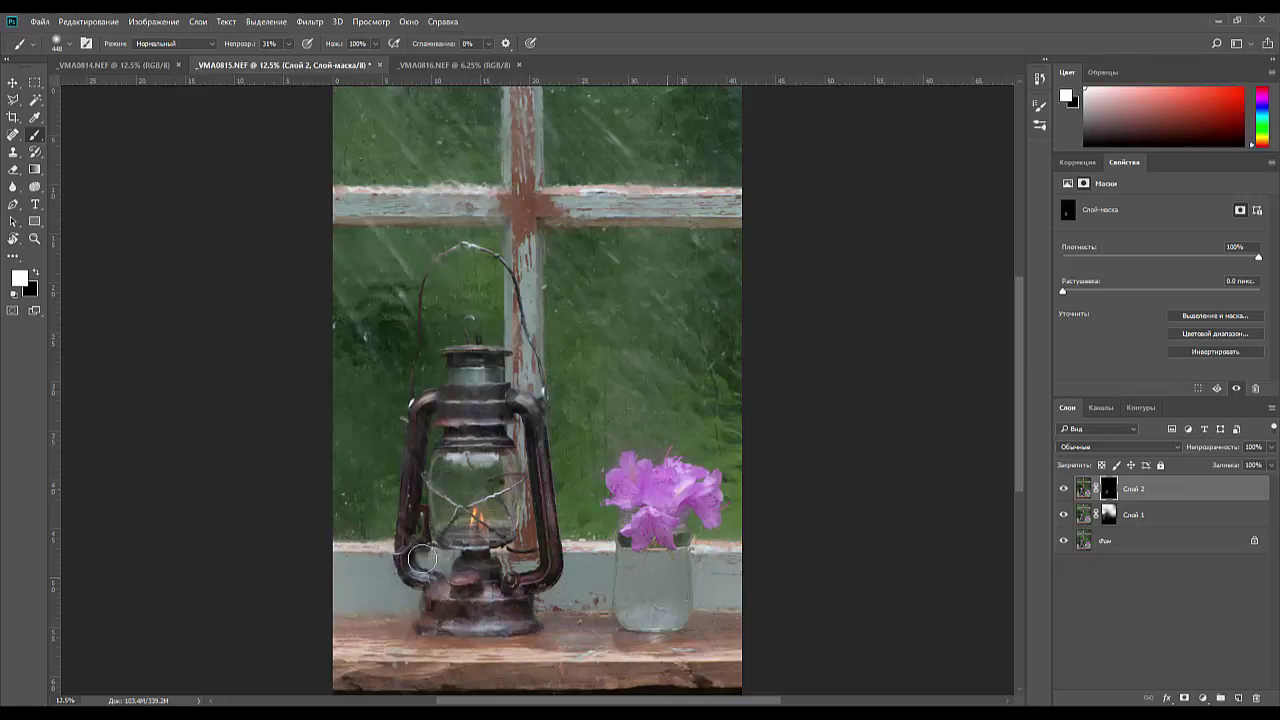
mouse_move(422, 558)
mouse_down()
mouse_move(500, 563)
mouse_move(460, 610)
mouse_move(501, 568)
mouse_up()
drag(242, 46, 351, 55)
mouse_move(460, 592)
mouse_down()
mouse_move(517, 585)
mouse_move(427, 606)
mouse_move(519, 600)
mouse_move(445, 621)
mouse_move(505, 625)
mouse_up()
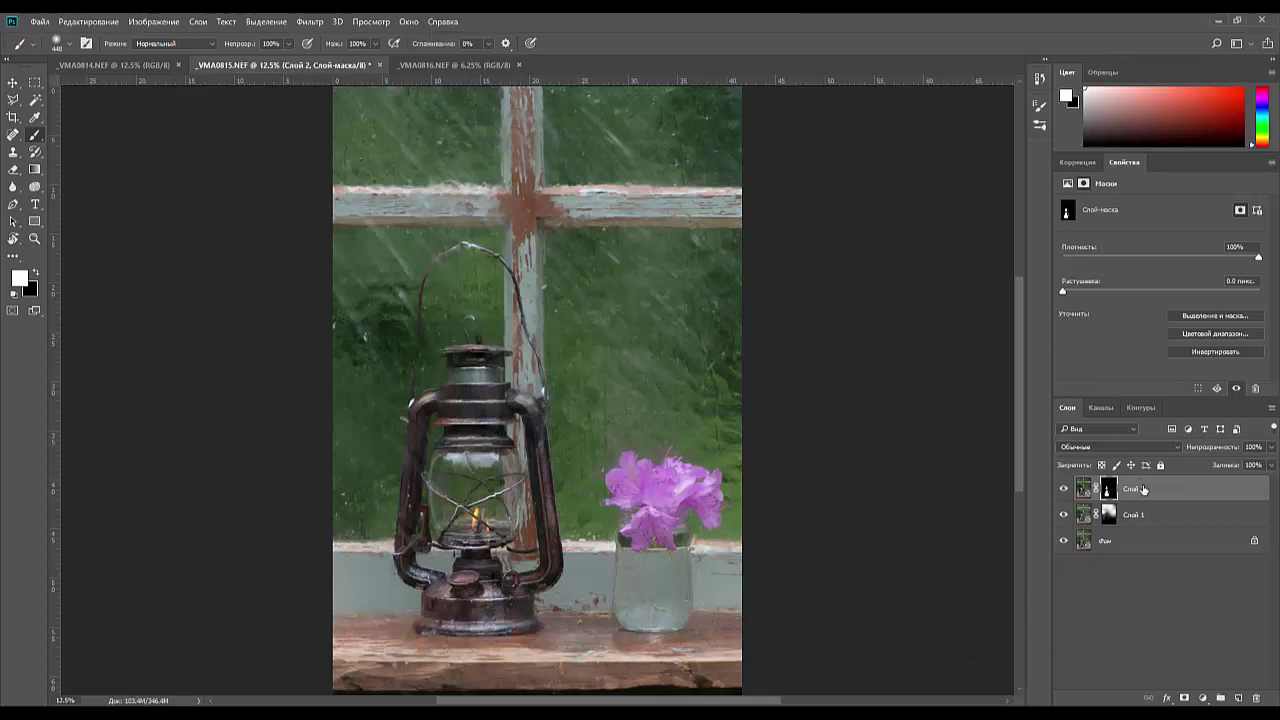
- Stamp all visible layers into a new merged layer on top of the stack and check the overall composite
click(1143, 489)
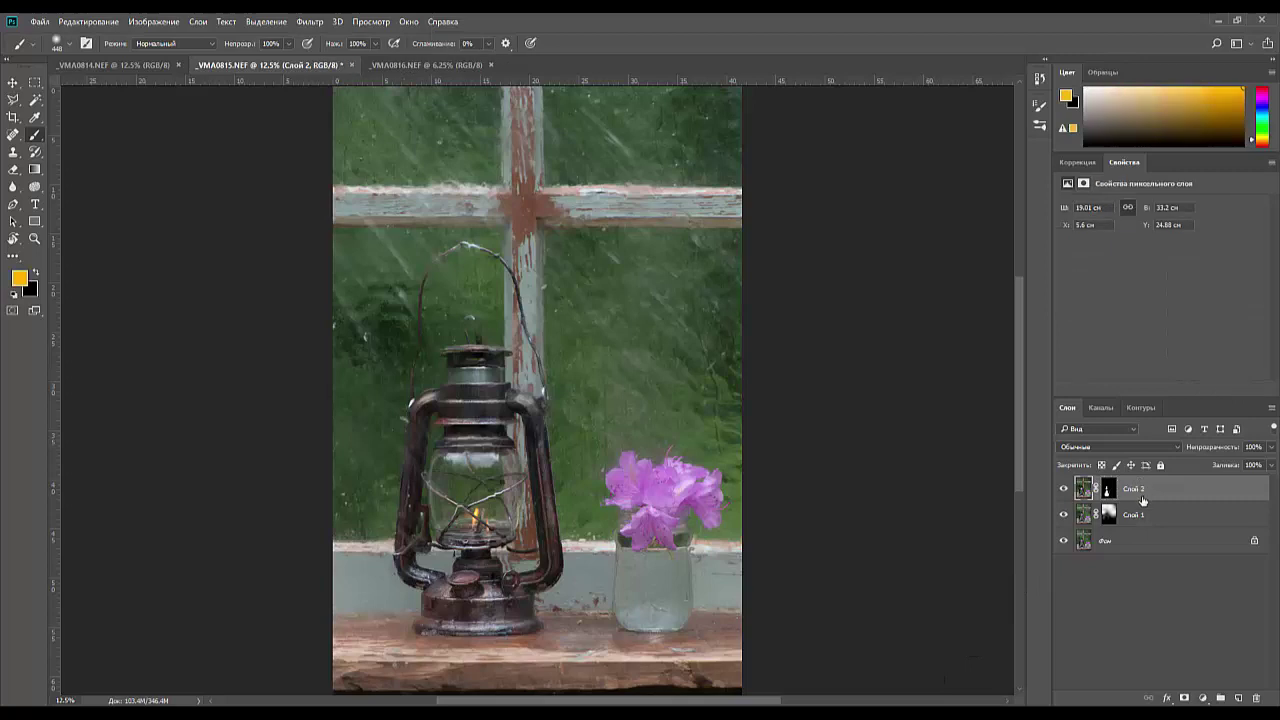
key(ctrl+shift+alt+e)
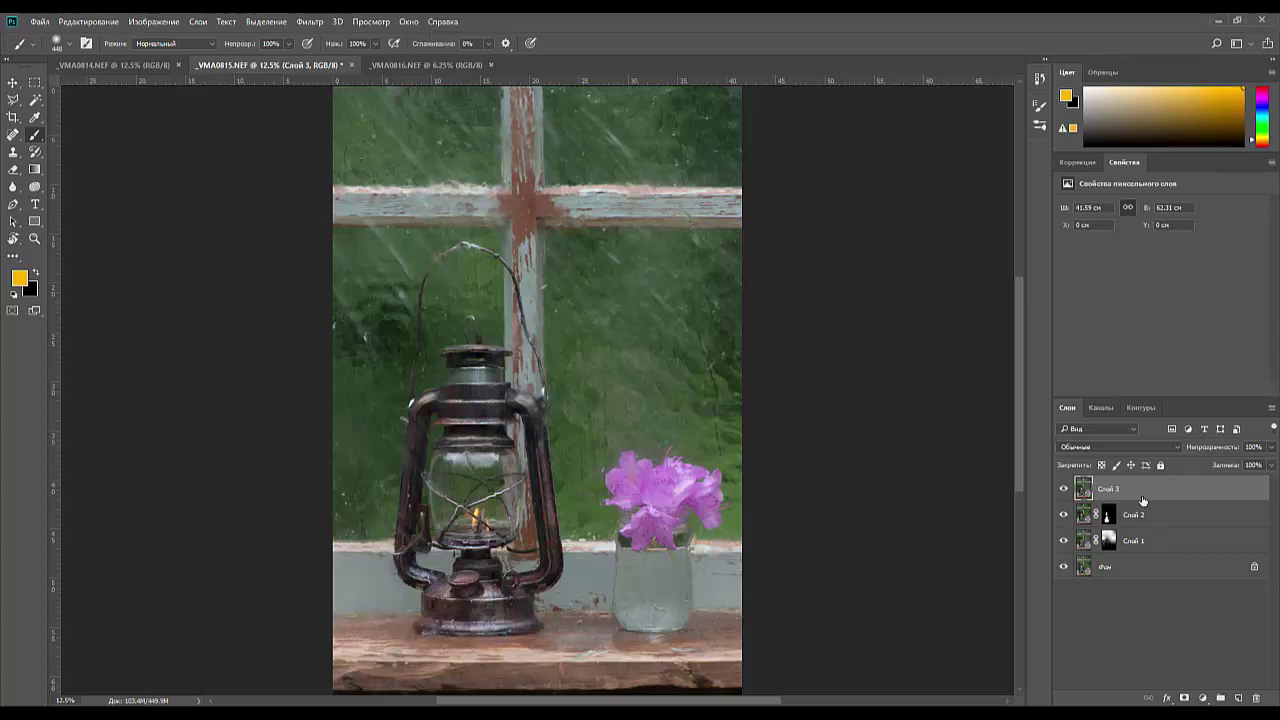
key(ctrl+minus)
key(ctrl+minus)
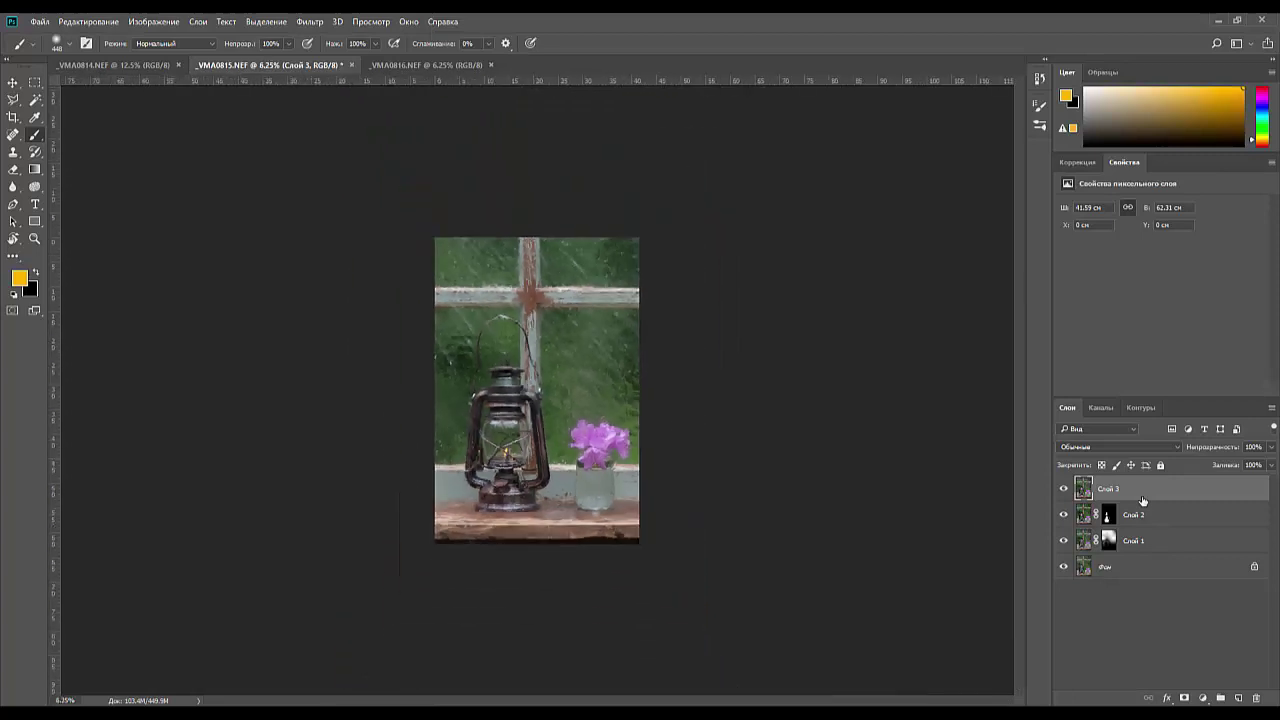
key(ctrl+plus)
key(ctrl+plus)
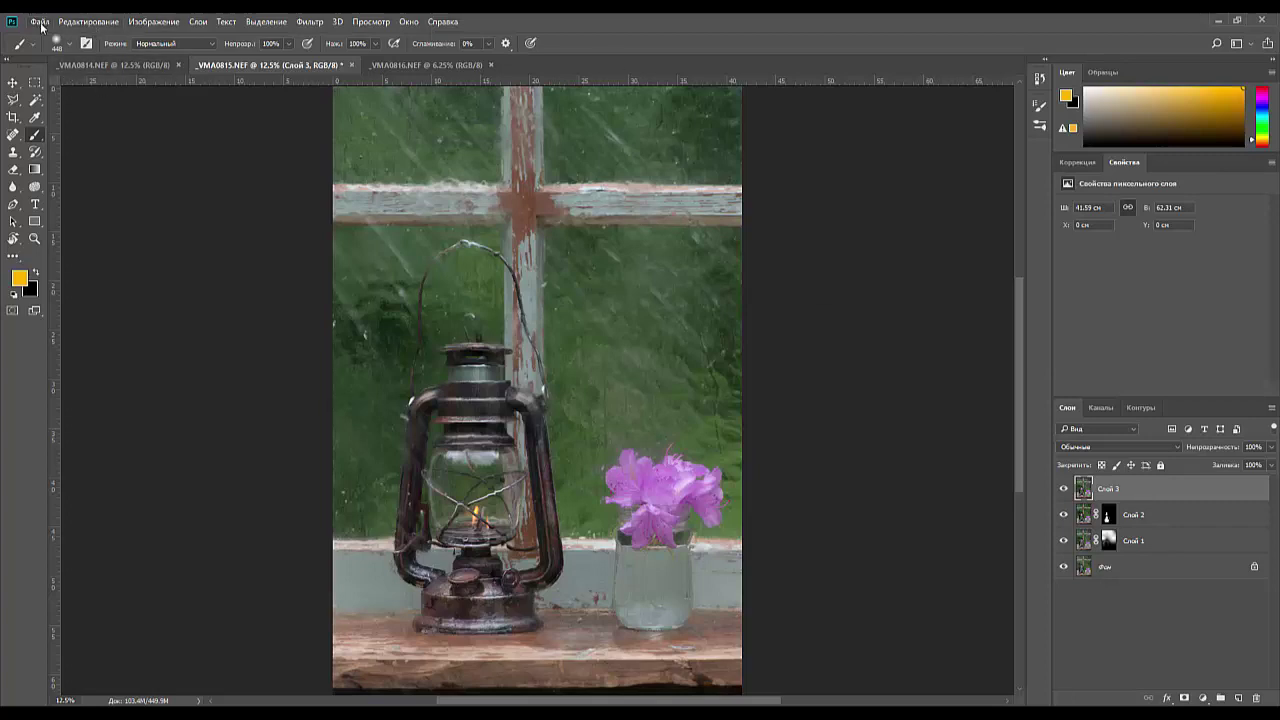
- Open the daisy vase photo _VMA0141 from the 01-Fotos\01-OpenAirStudio folder on the DATA (D:) drive
click(39, 21)
click(53, 49)
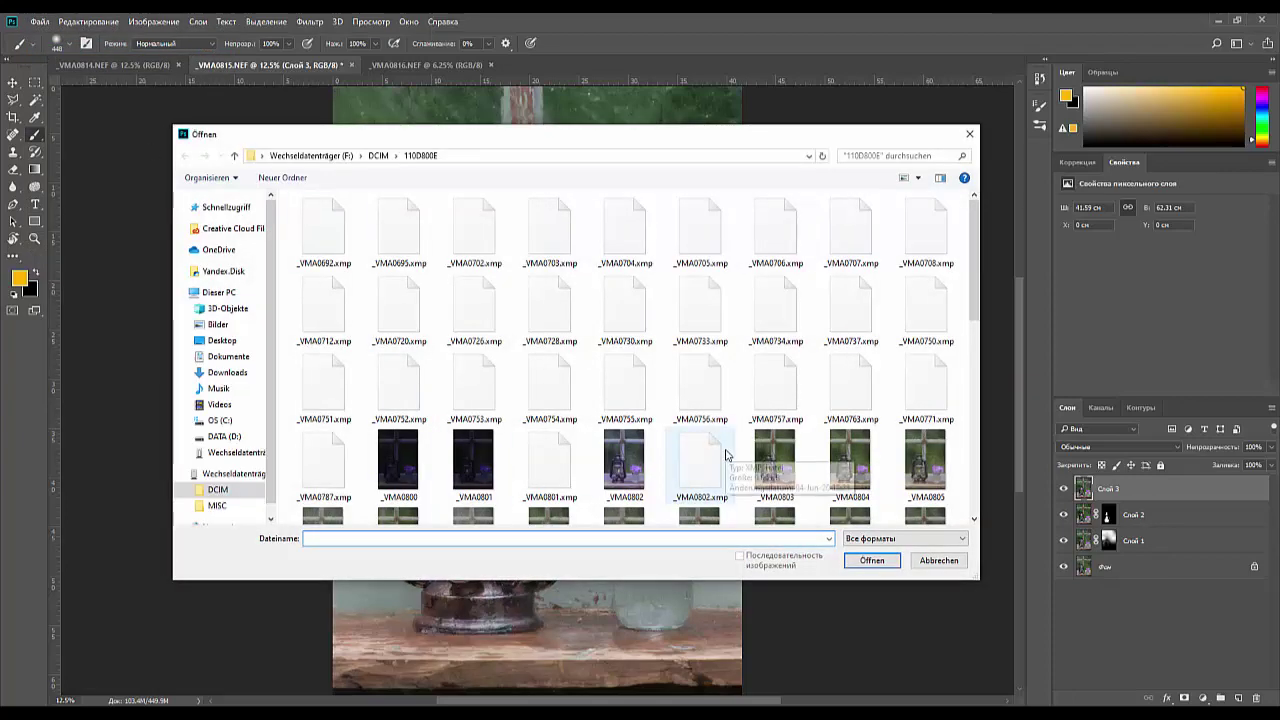
click(282, 158)
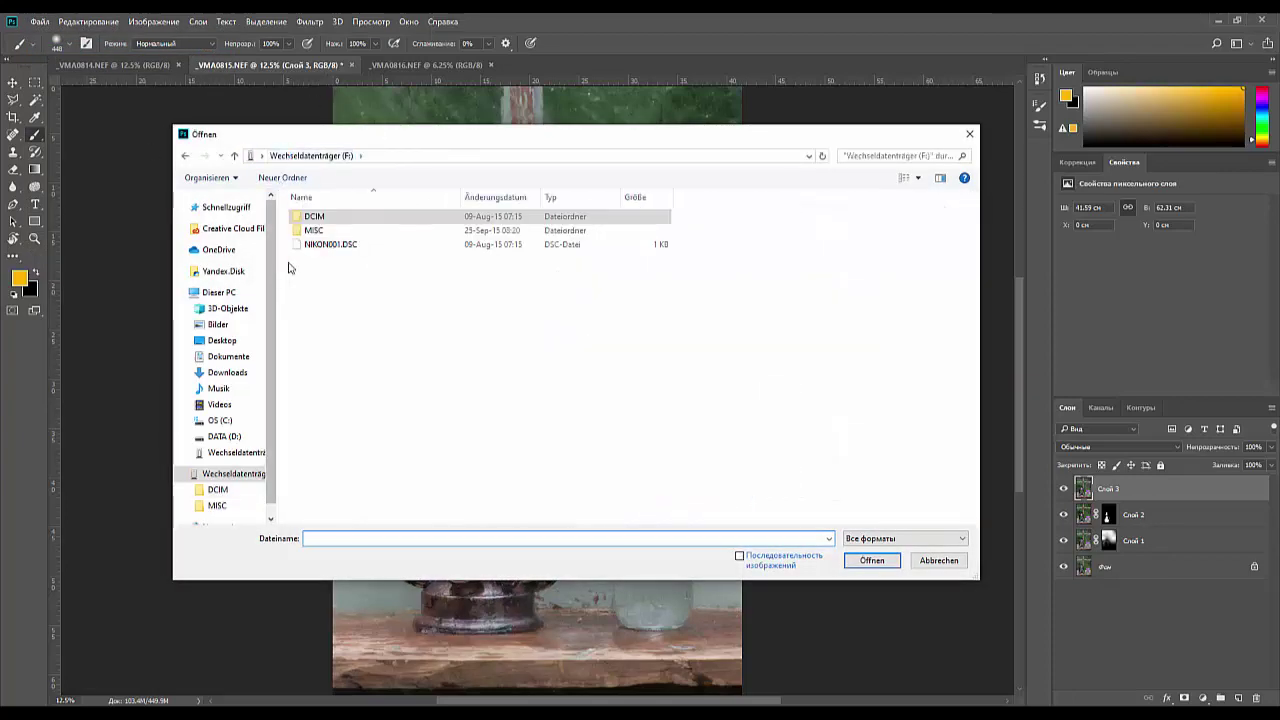
click(220, 293)
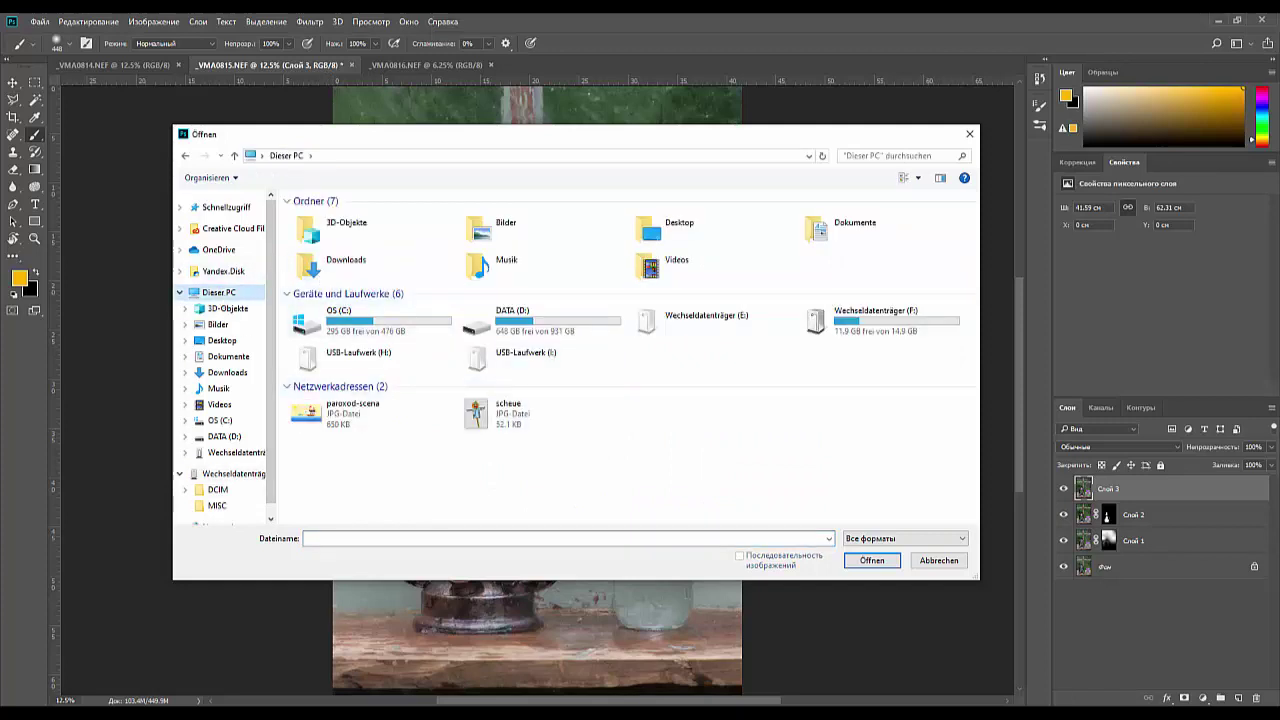
double_click(512, 328)
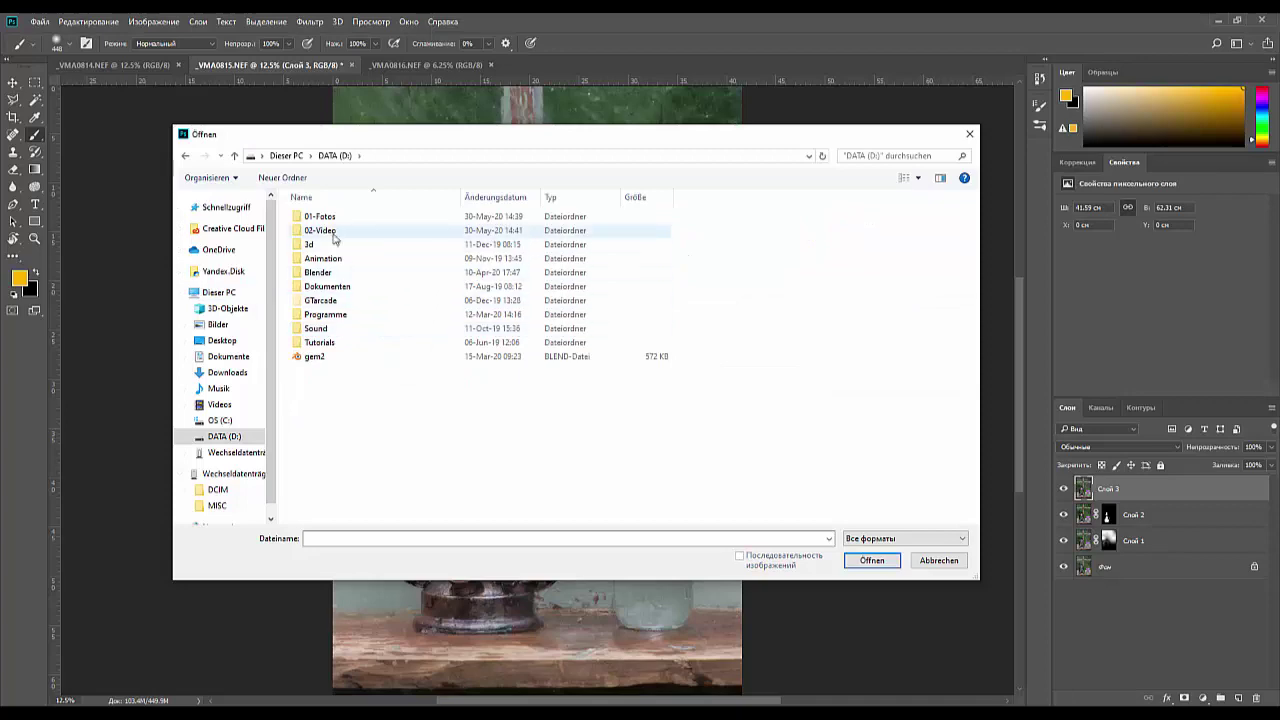
double_click(322, 218)
double_click(322, 230)
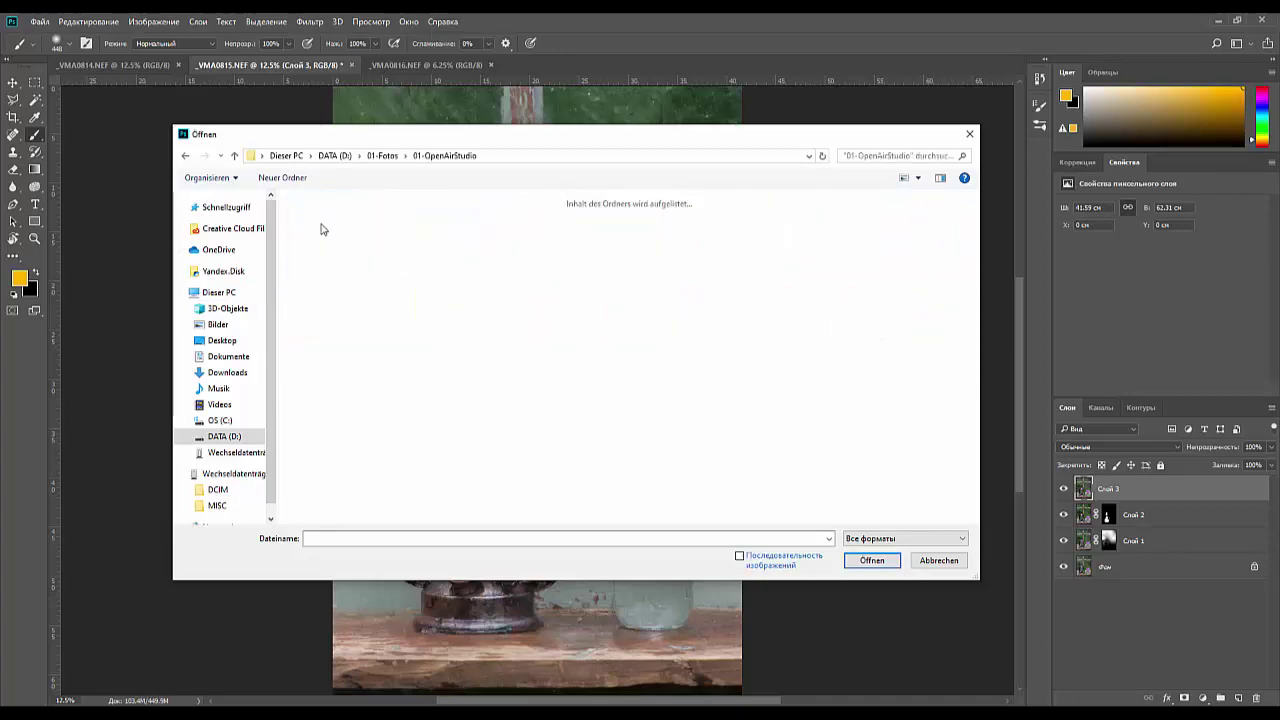
scroll(830, 452, down, 10)
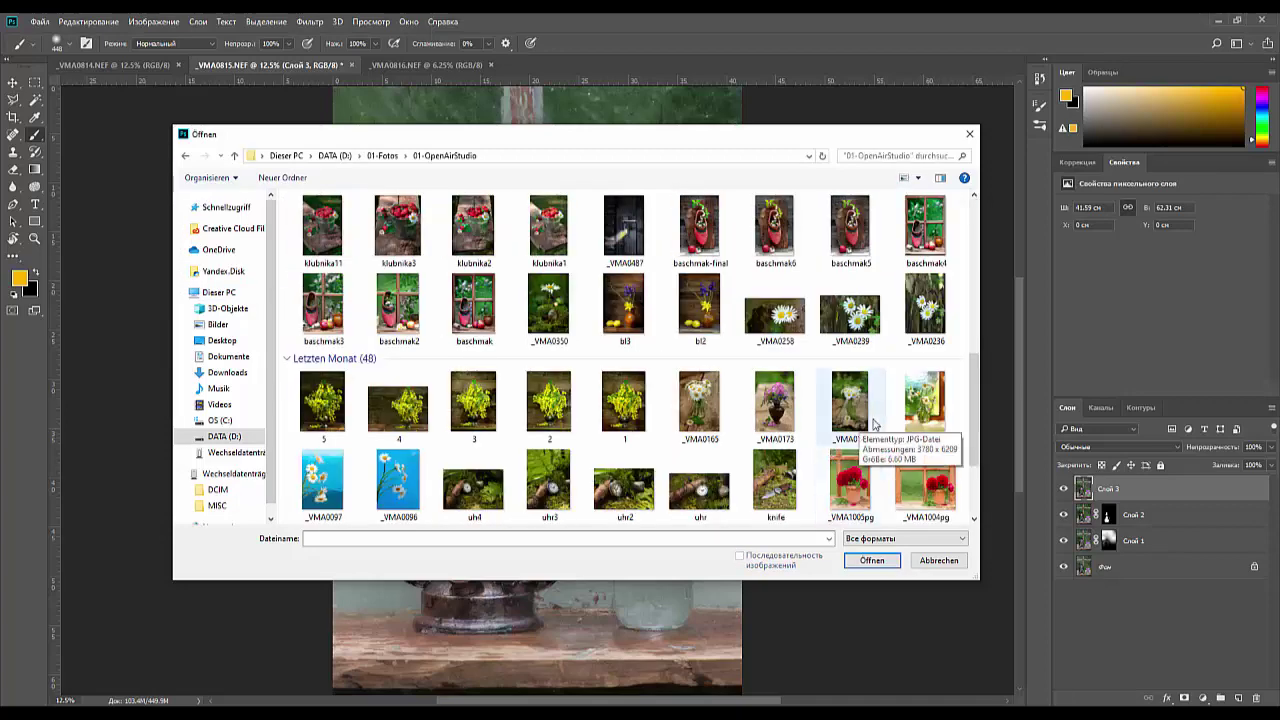
click(925, 402)
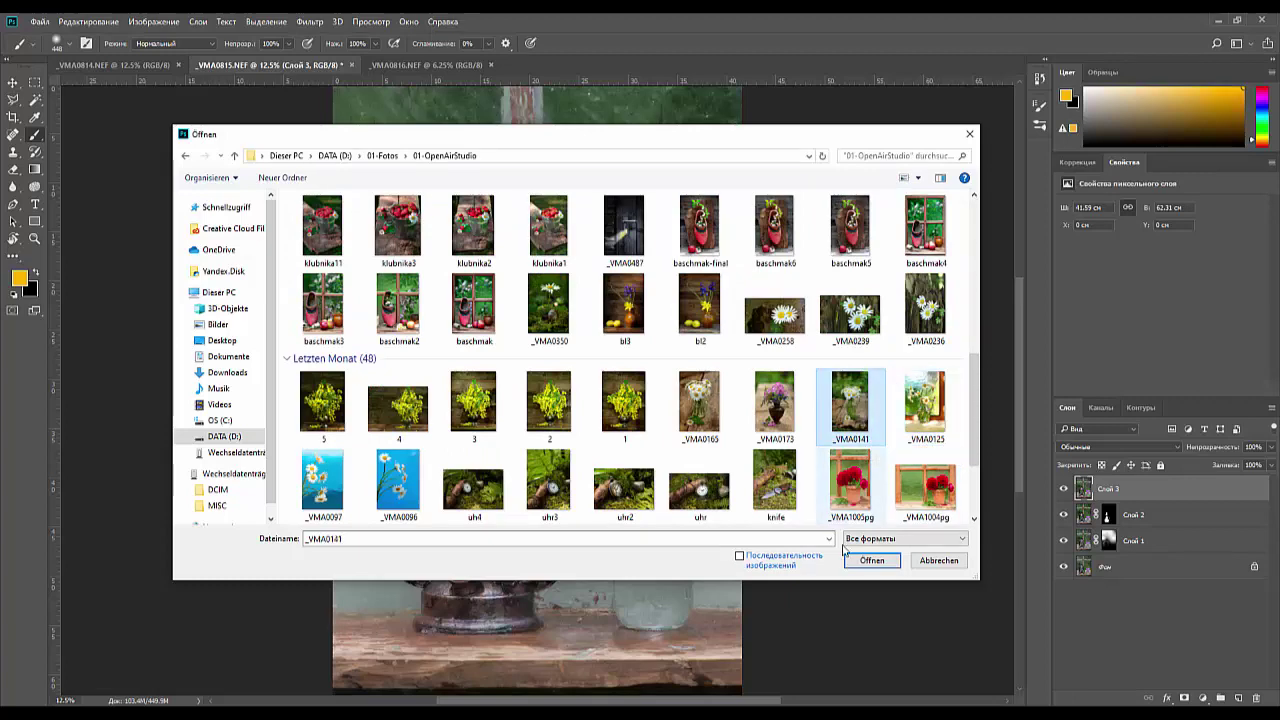
click(871, 560)
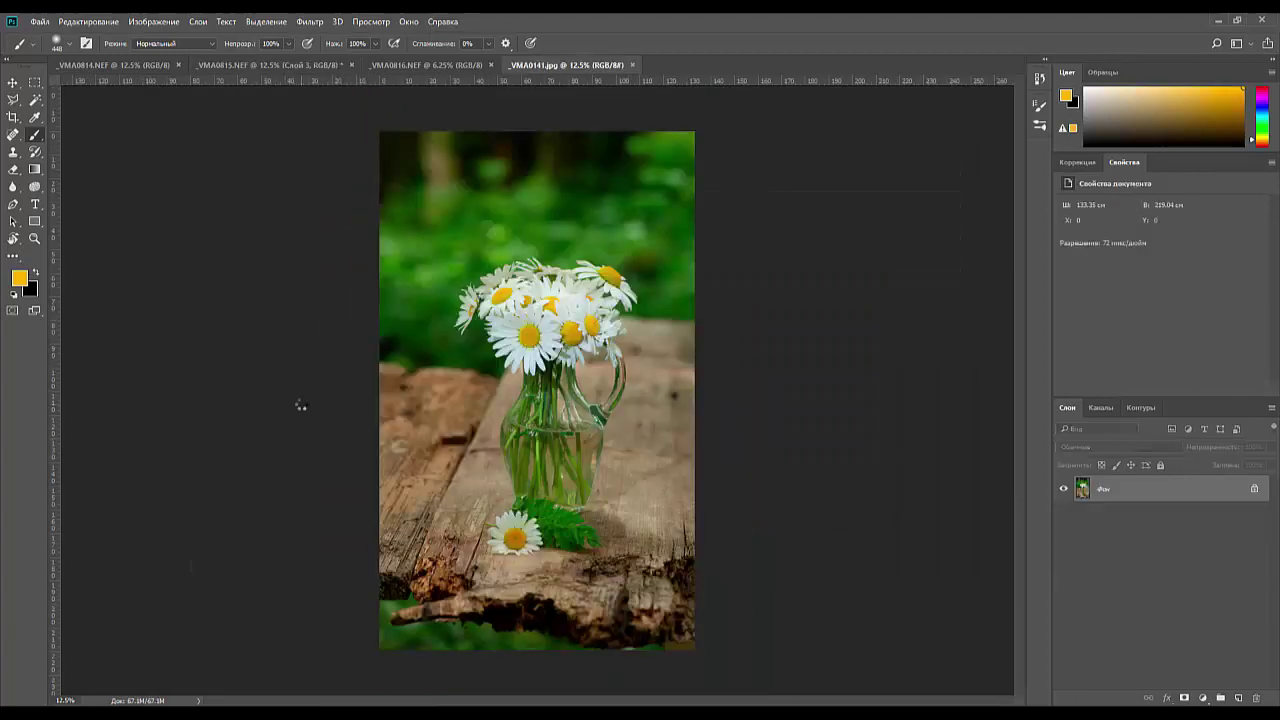
- Enlarge the stems in the lower part of the glass vase and choose the Pen tool
key(ctrl+plus)
key(ctrl+plus)
key(ctrl+plus)
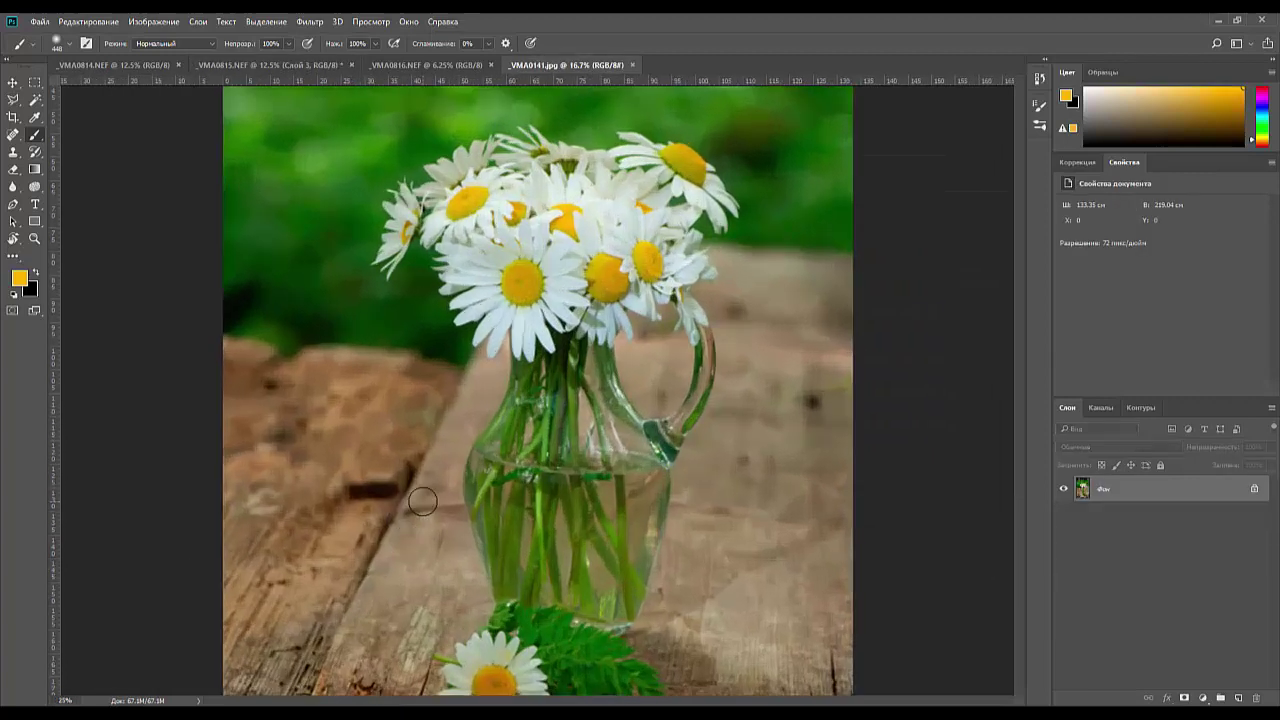
drag(516, 485, 516, 275)
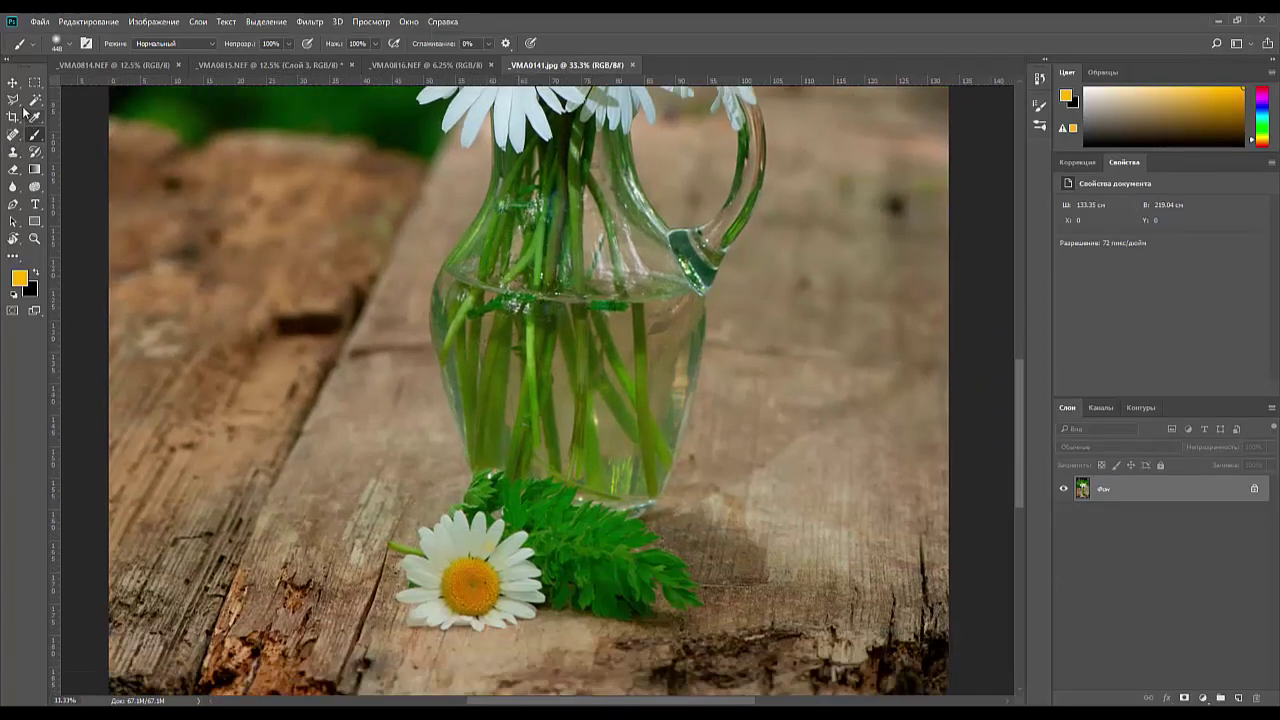
click(11, 206)
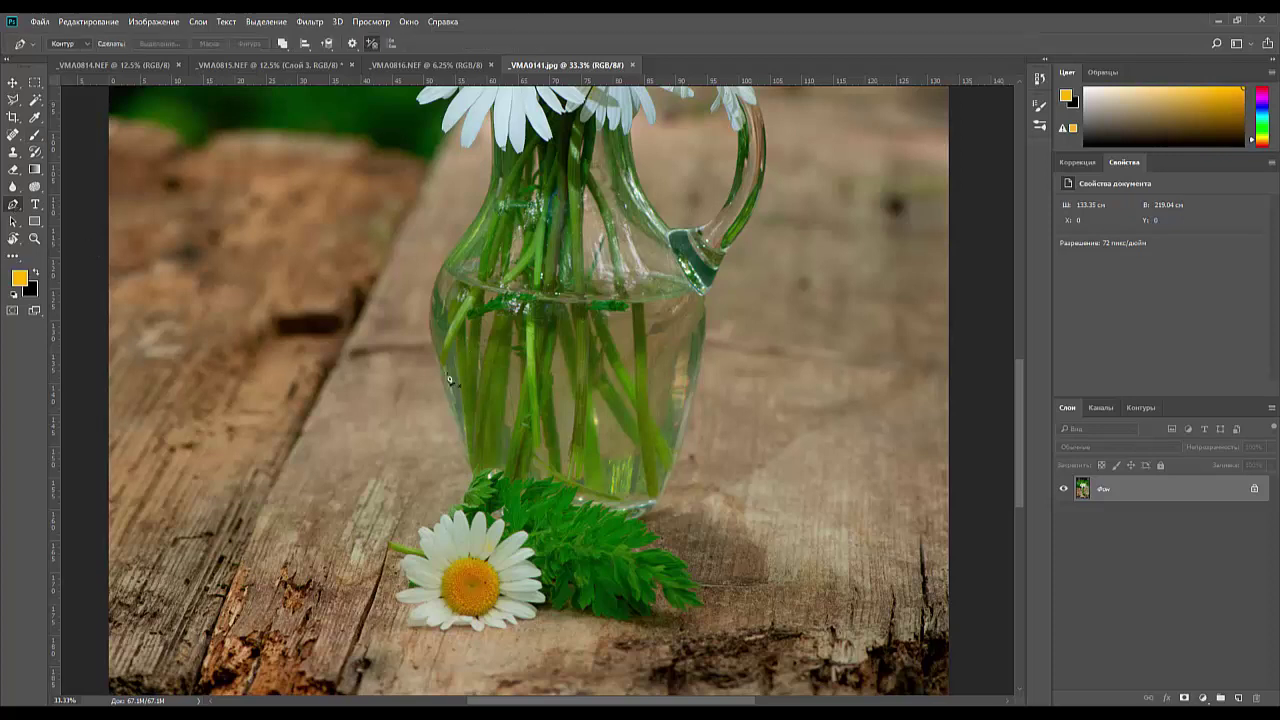
click(530, 395)
drag(530, 401, 533, 424)
click(532, 447)
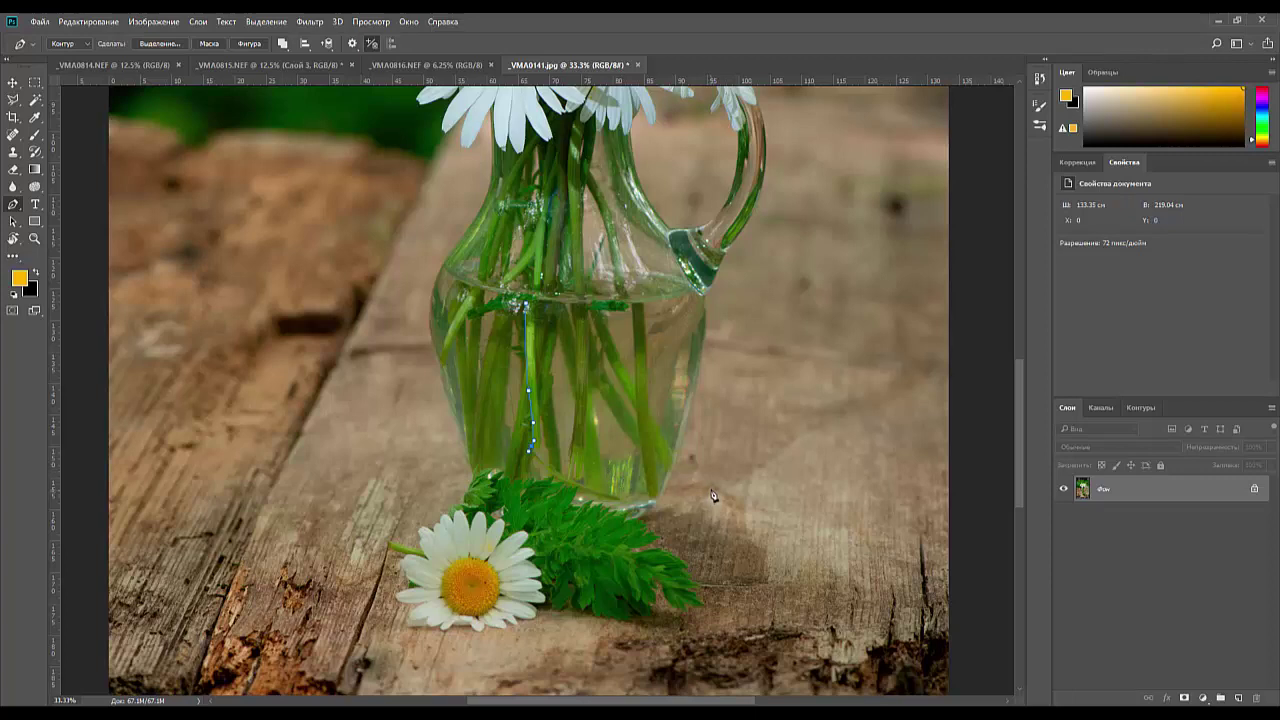
ctrl+click(467, 480)
key(Escape)
- Trace a narrow closed pen path around one stem near the vase's left side, from the waterline down to the base
click(497, 295)
drag(494, 337, 483, 360)
drag(467, 413, 465, 423)
click(470, 466)
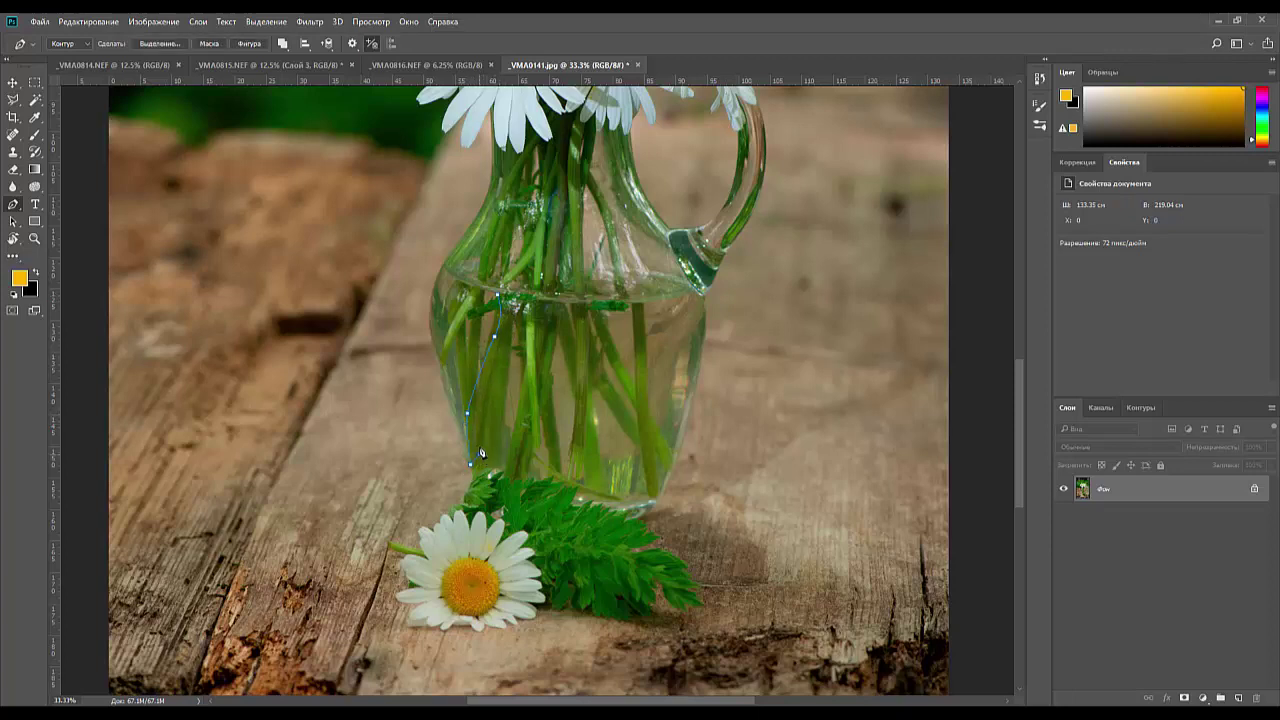
drag(481, 400, 510, 330)
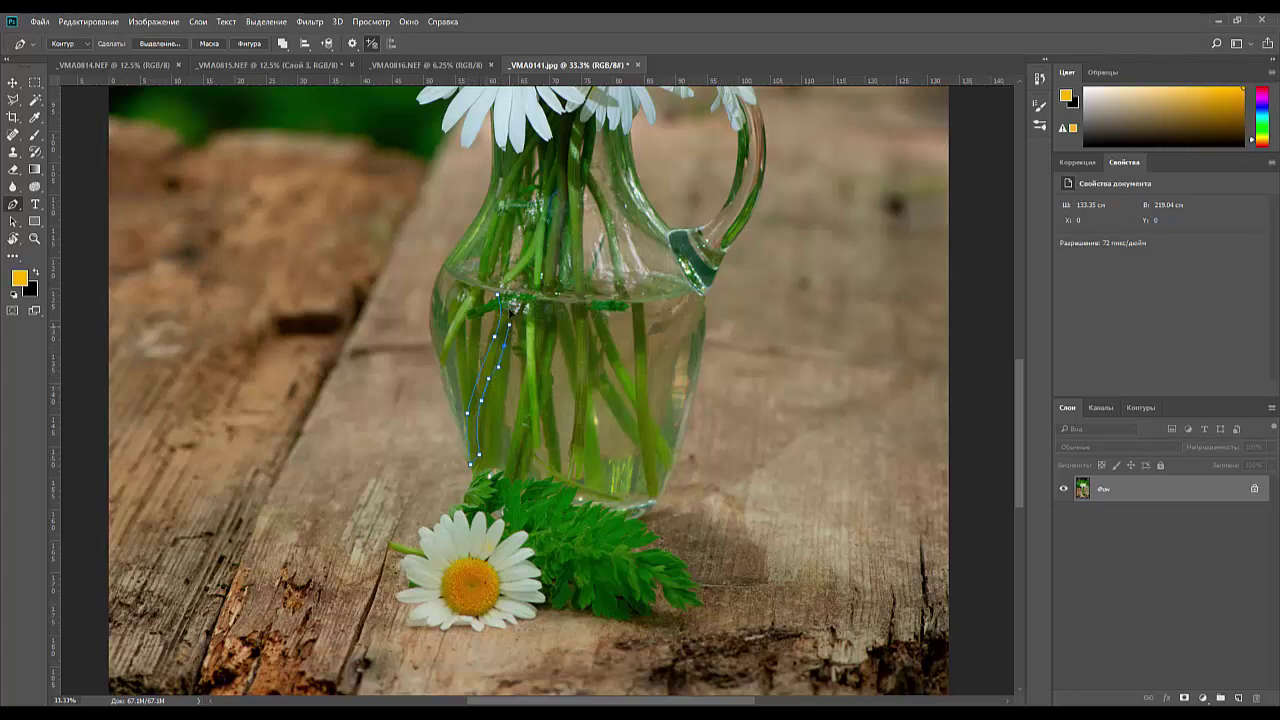
click(498, 295)
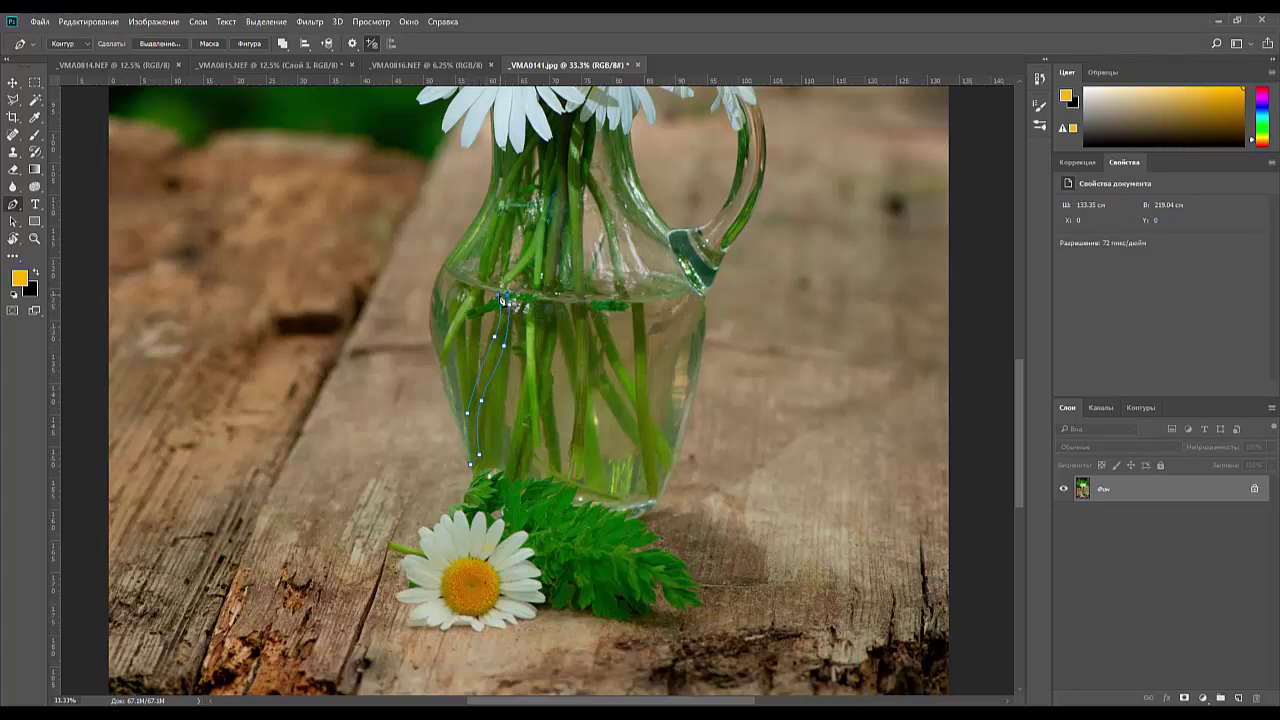
- Adjust the path's curve along the stem and convert the path into a new selection with a 1-pixel feather
right_click(503, 338)
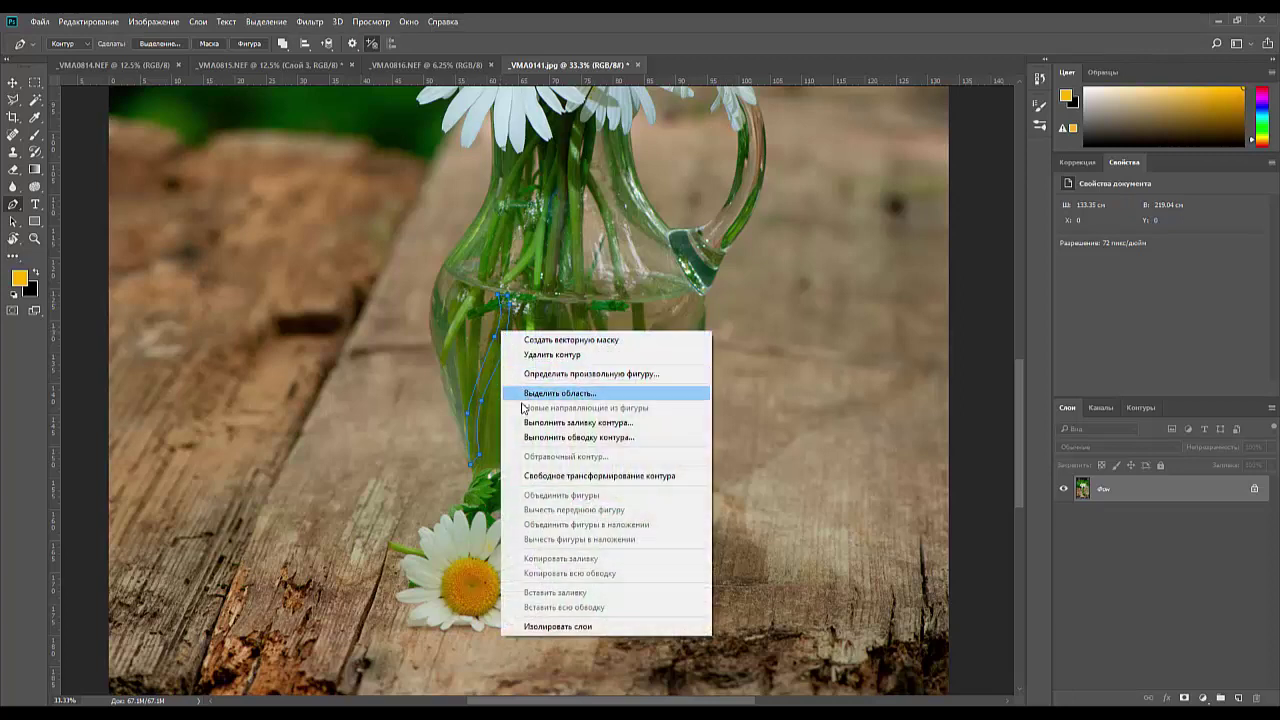
click(860, 370)
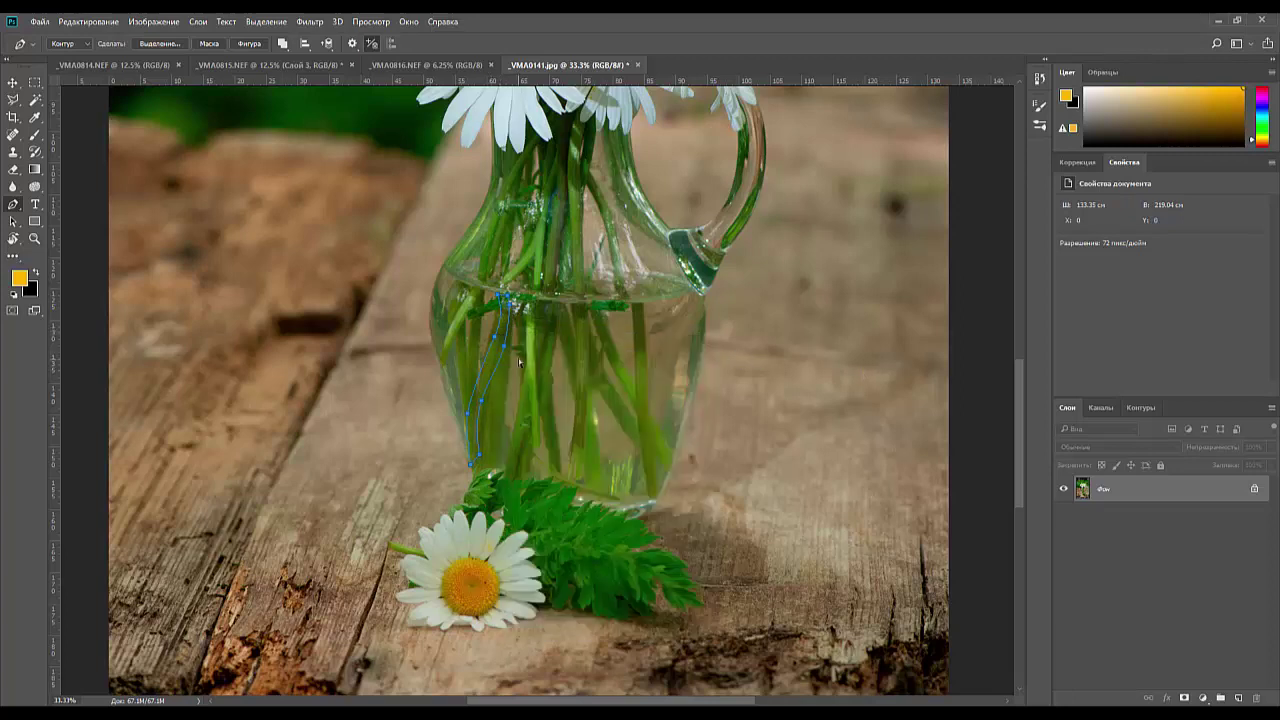
ctrl+click(504, 347)
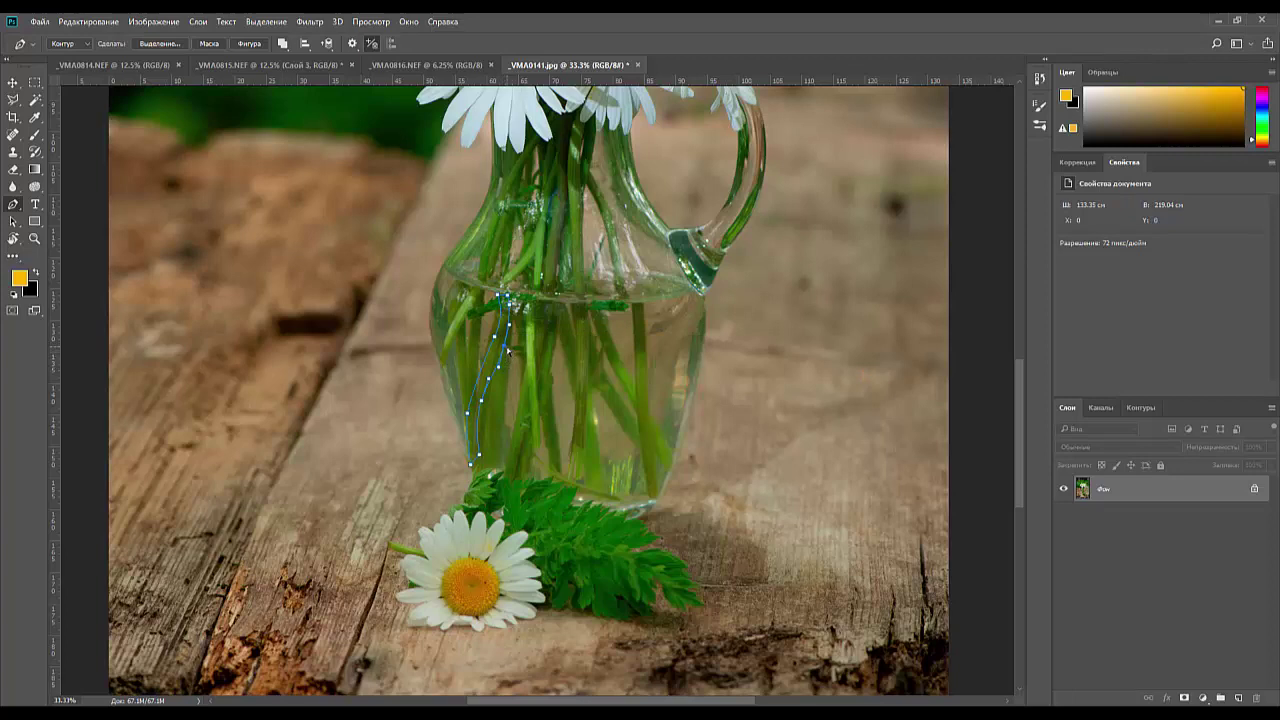
drag(506, 348, 508, 330)
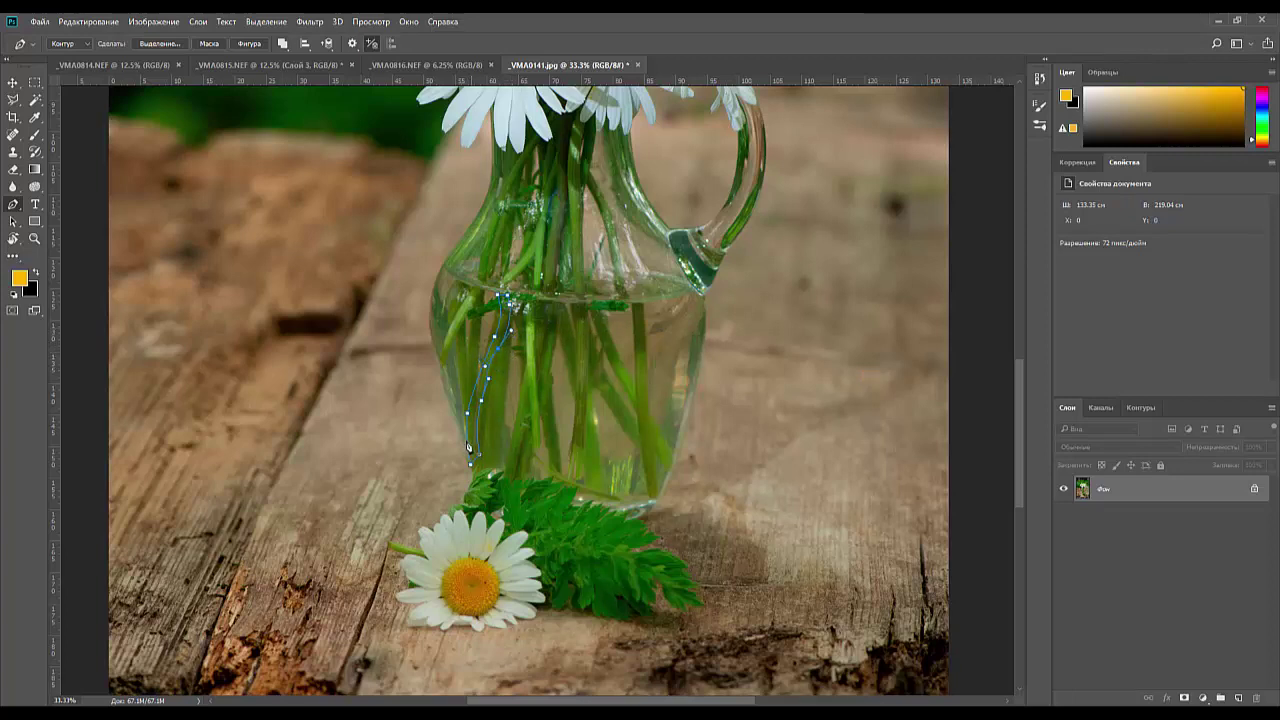
right_click(486, 387)
click(500, 458)
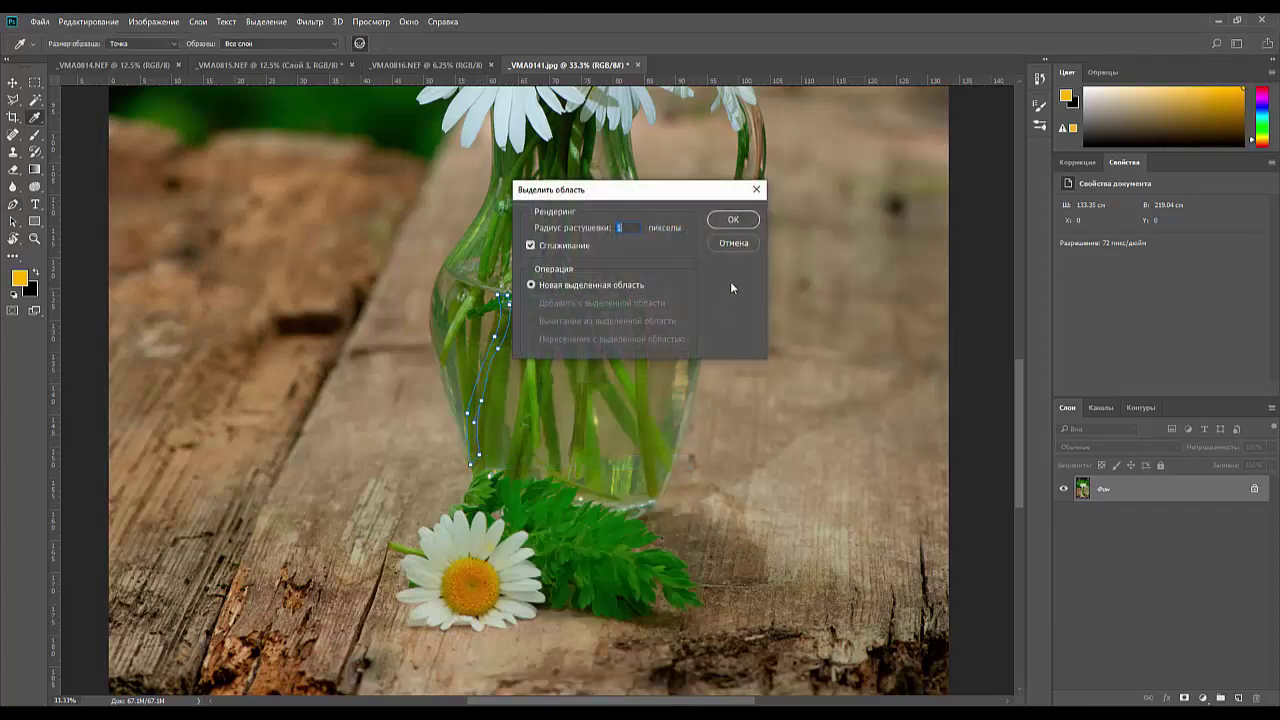
click(730, 219)
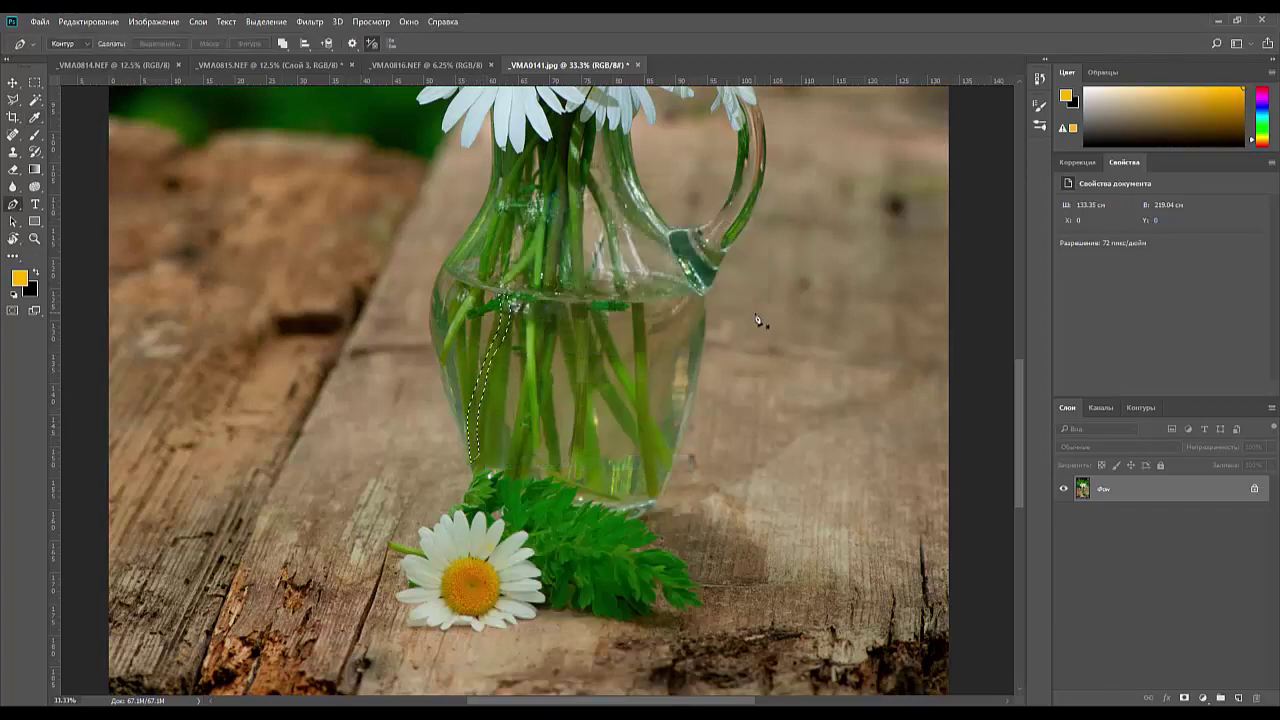
- Paste the copied stem into the _VMA0815.NEF composite and position it inside the glass jar beneath the pink flowers
click(121, 65)
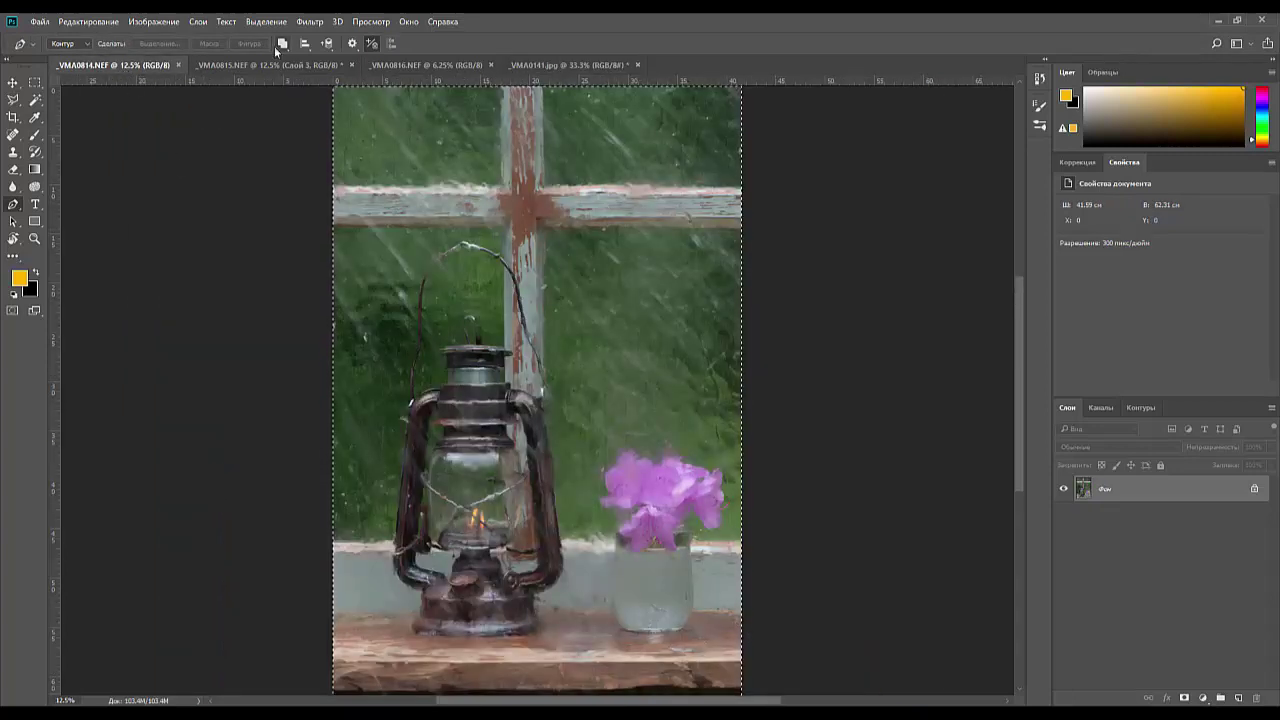
click(438, 63)
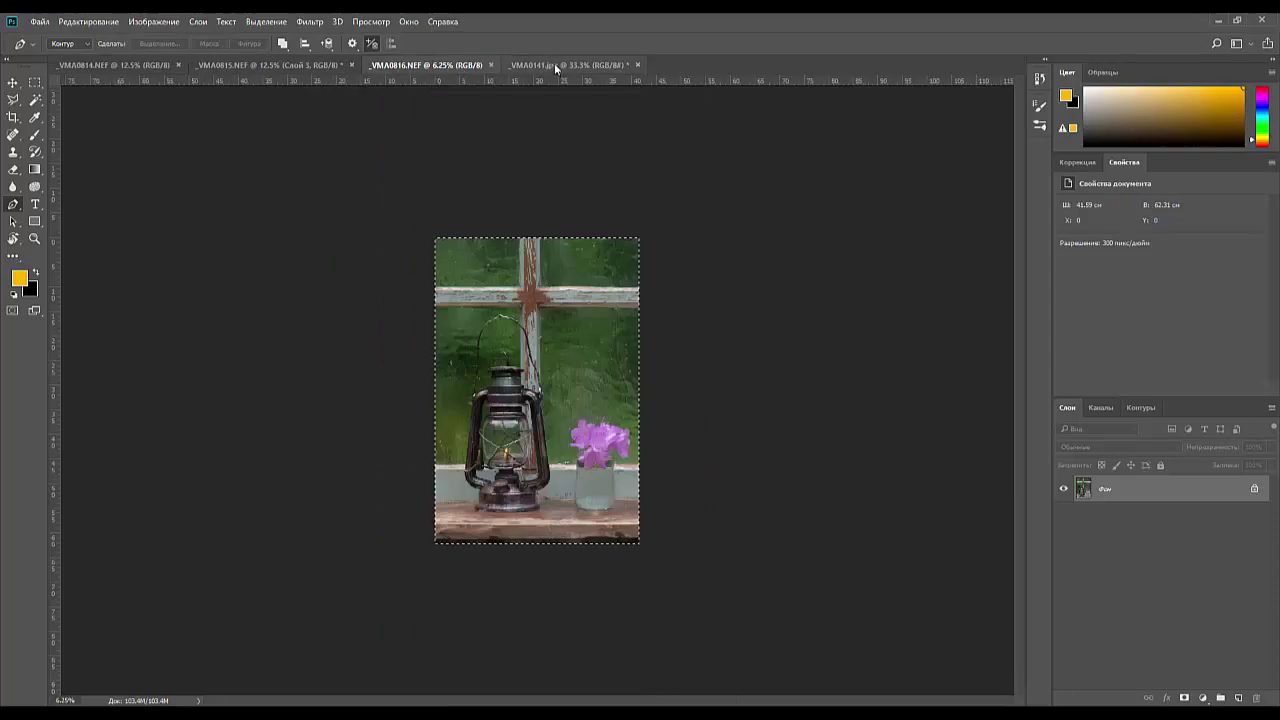
click(554, 63)
click(252, 66)
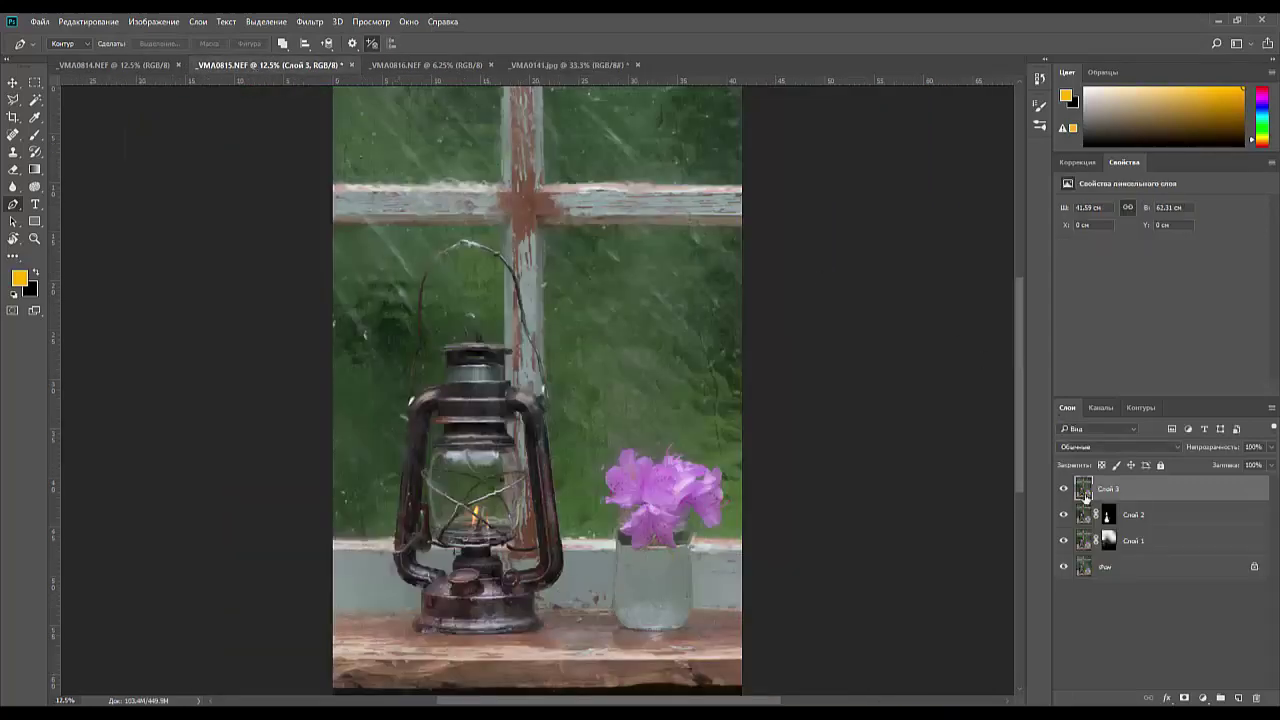
key(ctrl+v)
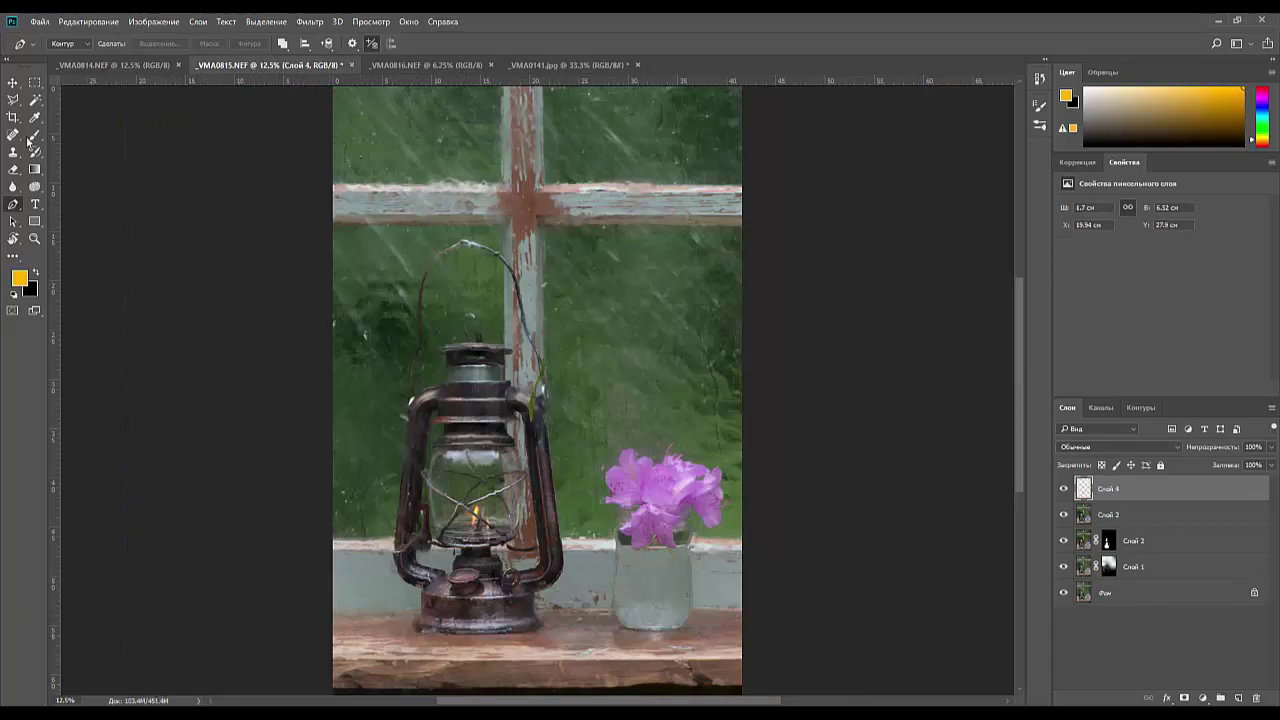
click(13, 85)
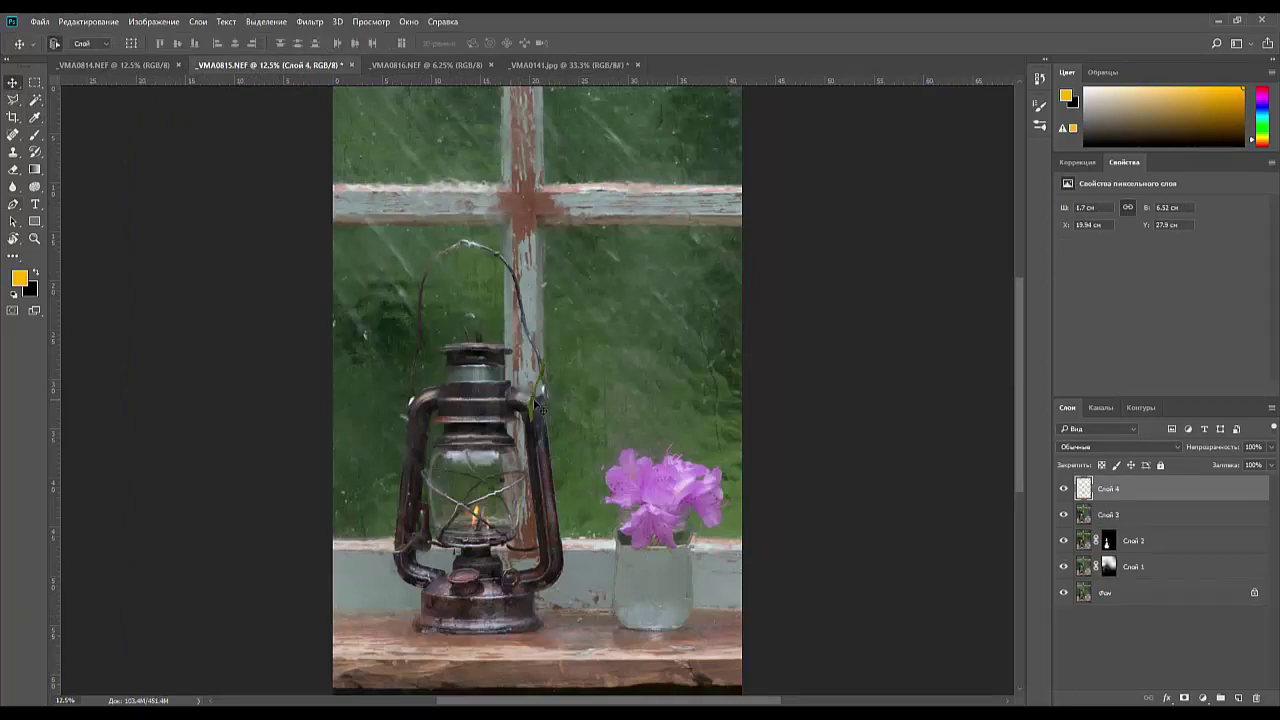
drag(537, 404, 651, 578)
- Erase the upper tip of the pasted stem where it overlaps the lower flower's petals
key(ctrl+plus)
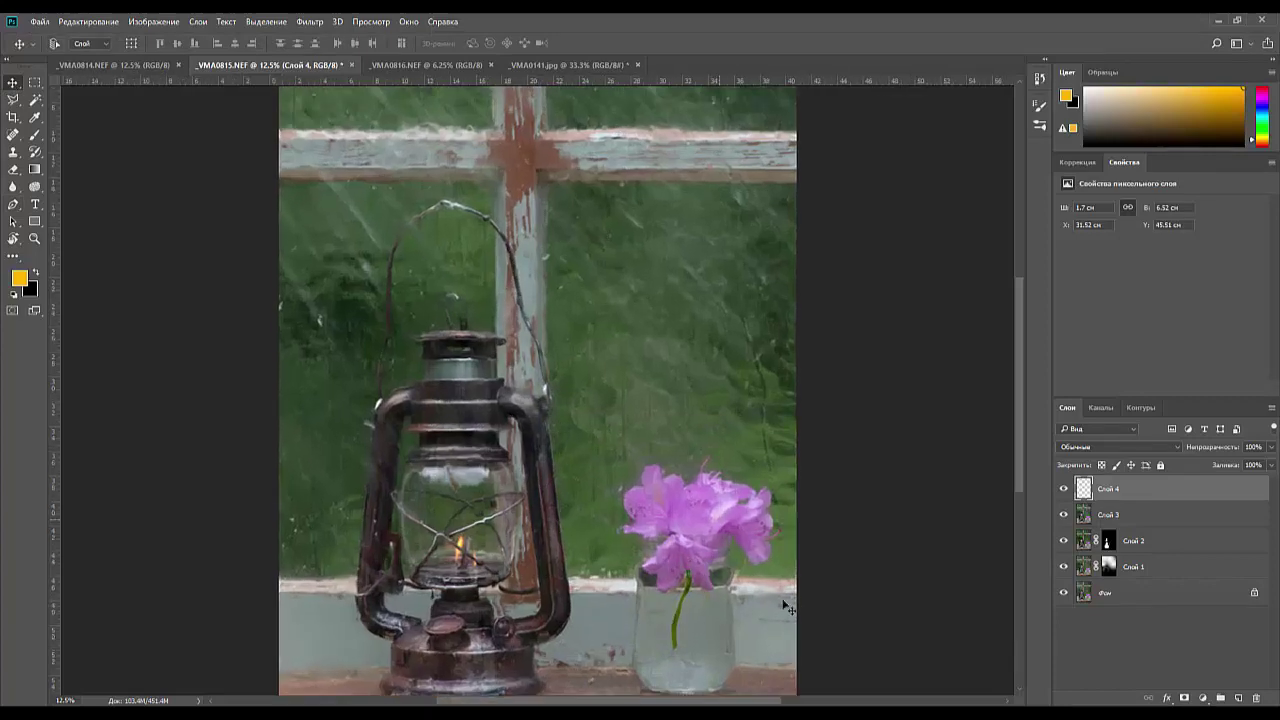
key(ctrl+plus)
drag(729, 449, 602, 205)
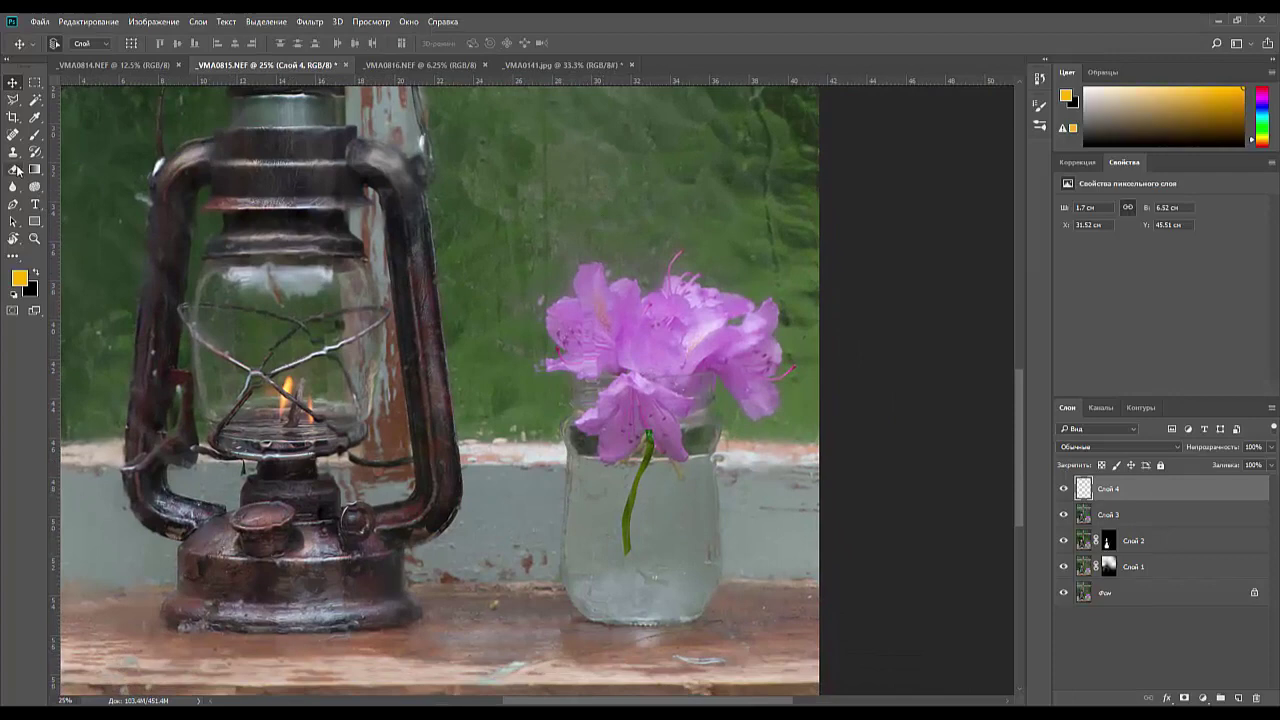
click(14, 169)
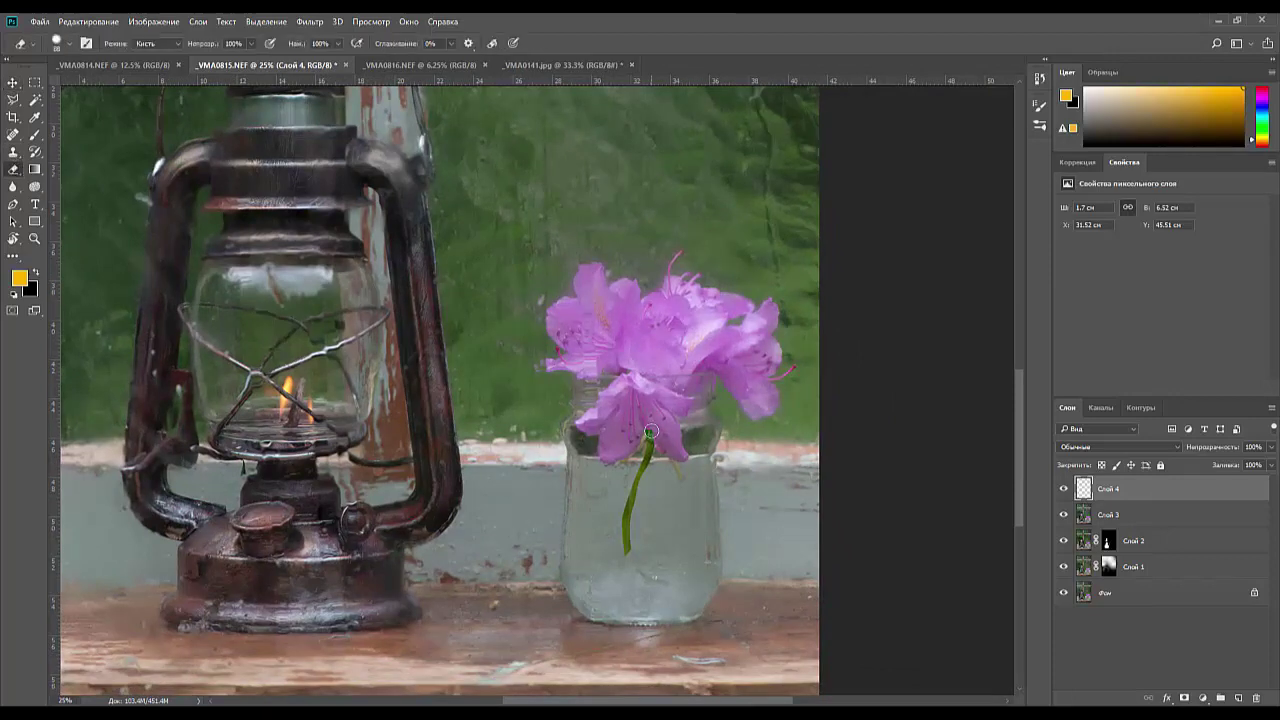
mouse_move(657, 427)
mouse_down()
mouse_move(663, 441)
mouse_move(644, 425)
mouse_up()
- Lower the stem layer's opacity and merge it down into Слой 3
click(1225, 448)
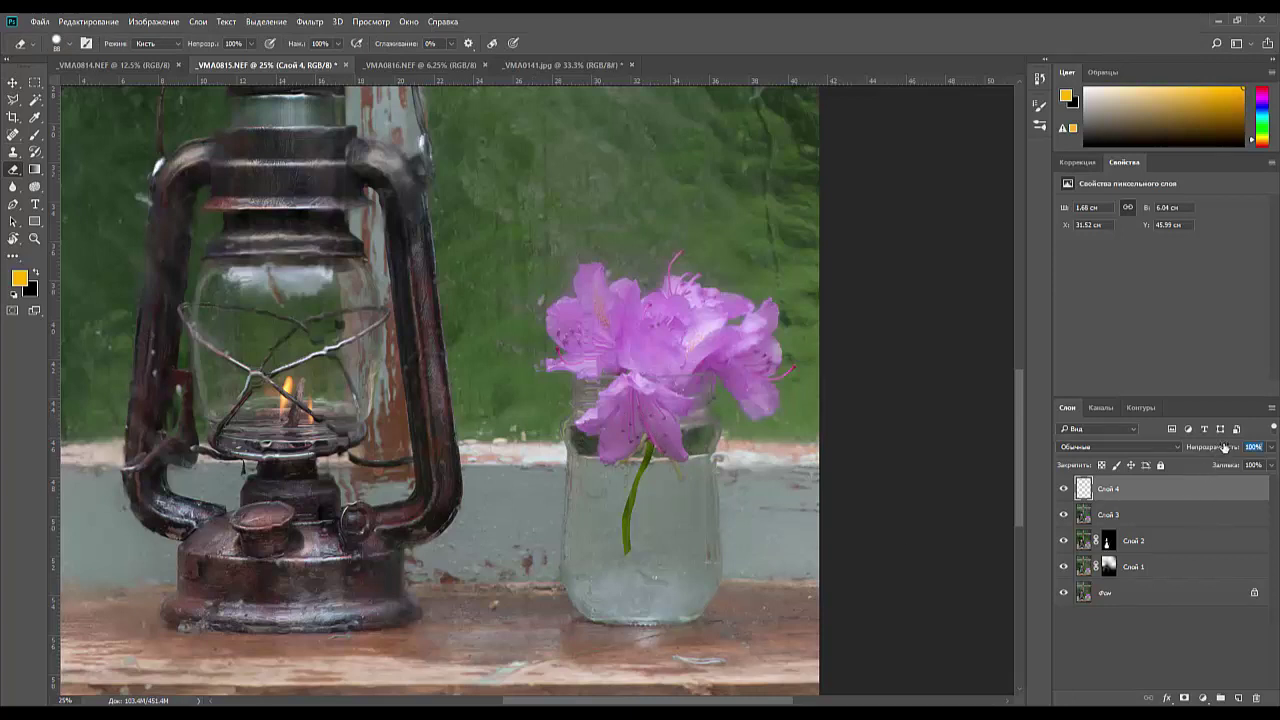
drag(1222, 450, 1190, 453)
key(ctrl+e)
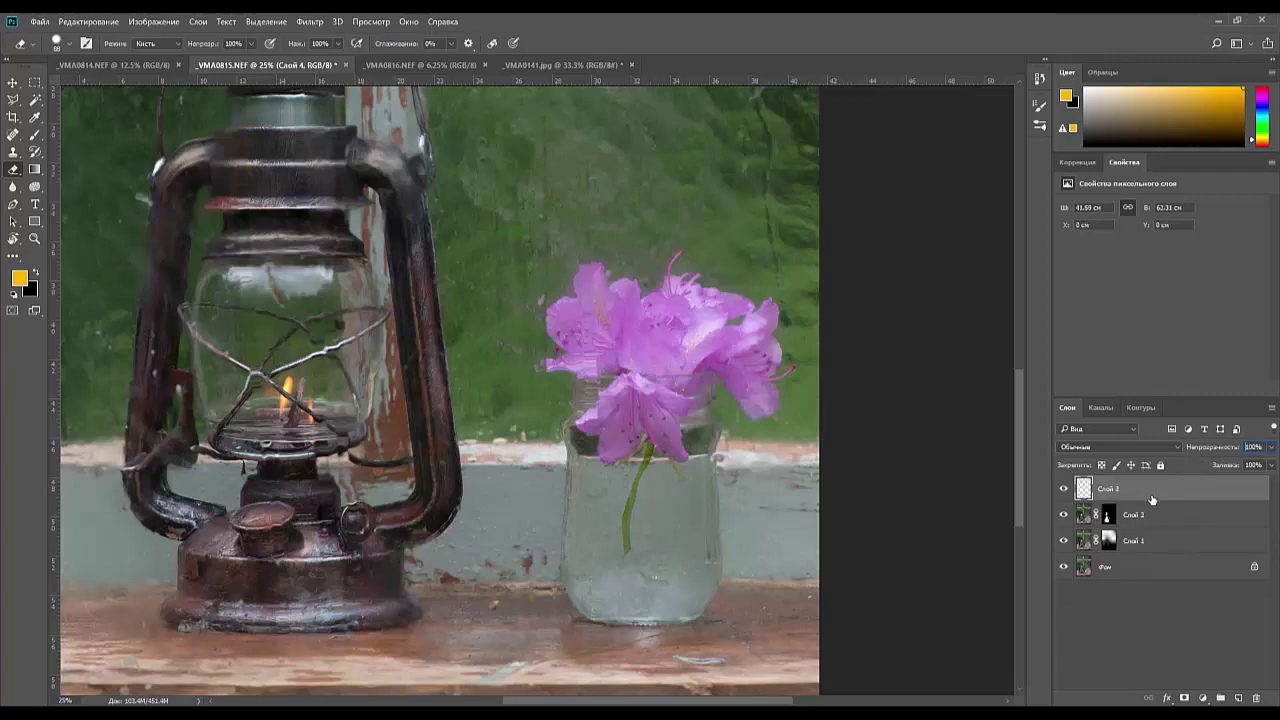
- Duplicate Слой 3 and add a Color Balance adjustment above it with midtones at -4 cyan–red and +79 yellow–blue
key(ctrl+minus)
key(ctrl+minus)
key(ctrl+minus)
key(ctrl+minus)
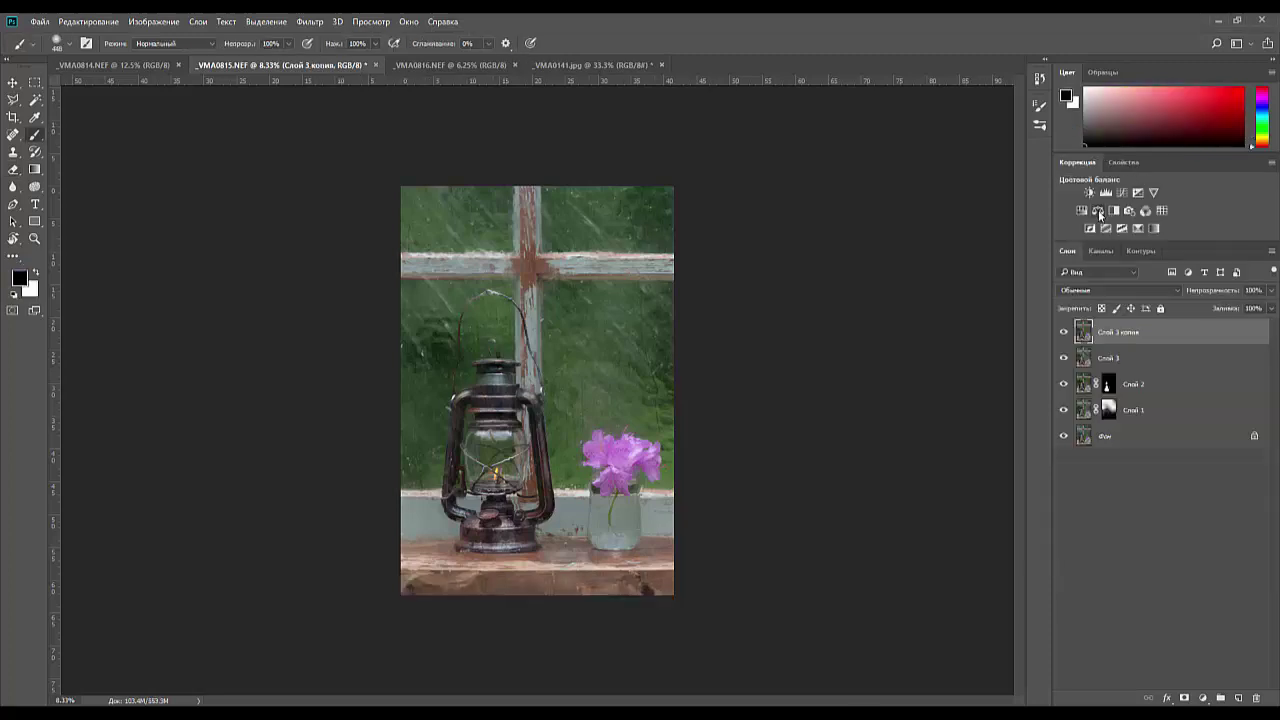
click(1099, 213)
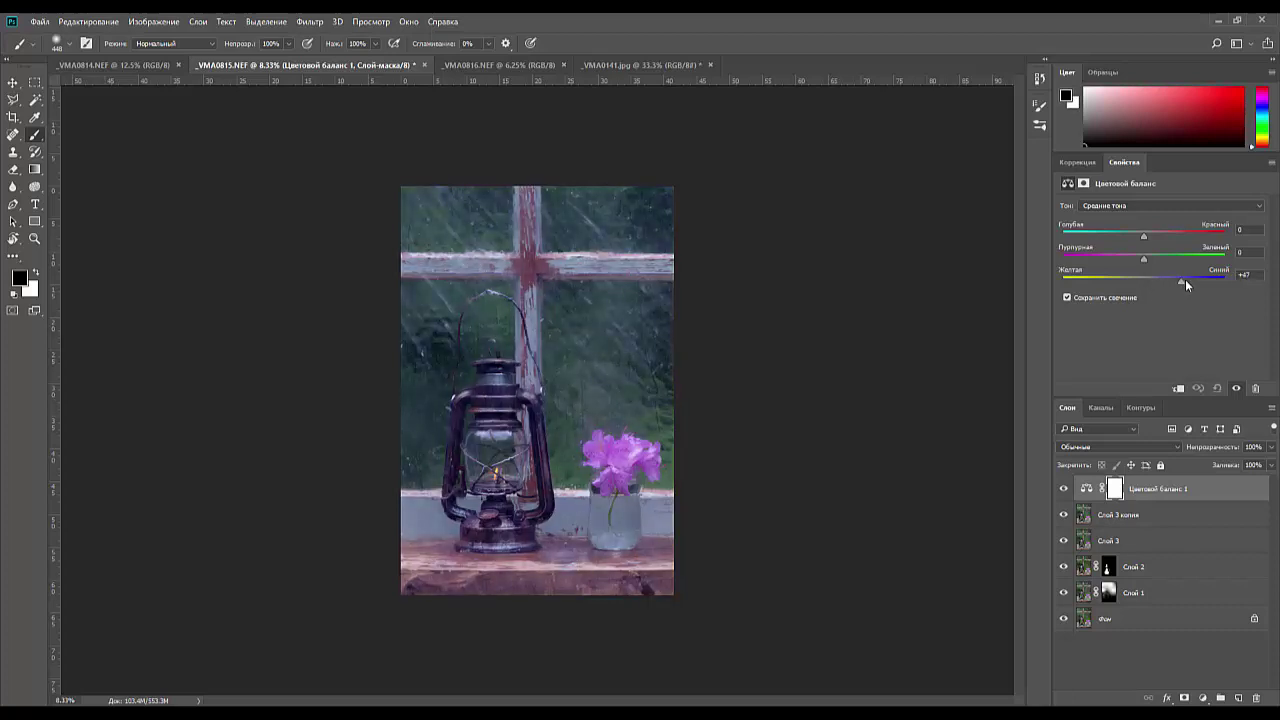
mouse_move(1185, 279)
mouse_down()
mouse_move(1225, 280)
mouse_move(1198, 280)
mouse_up()
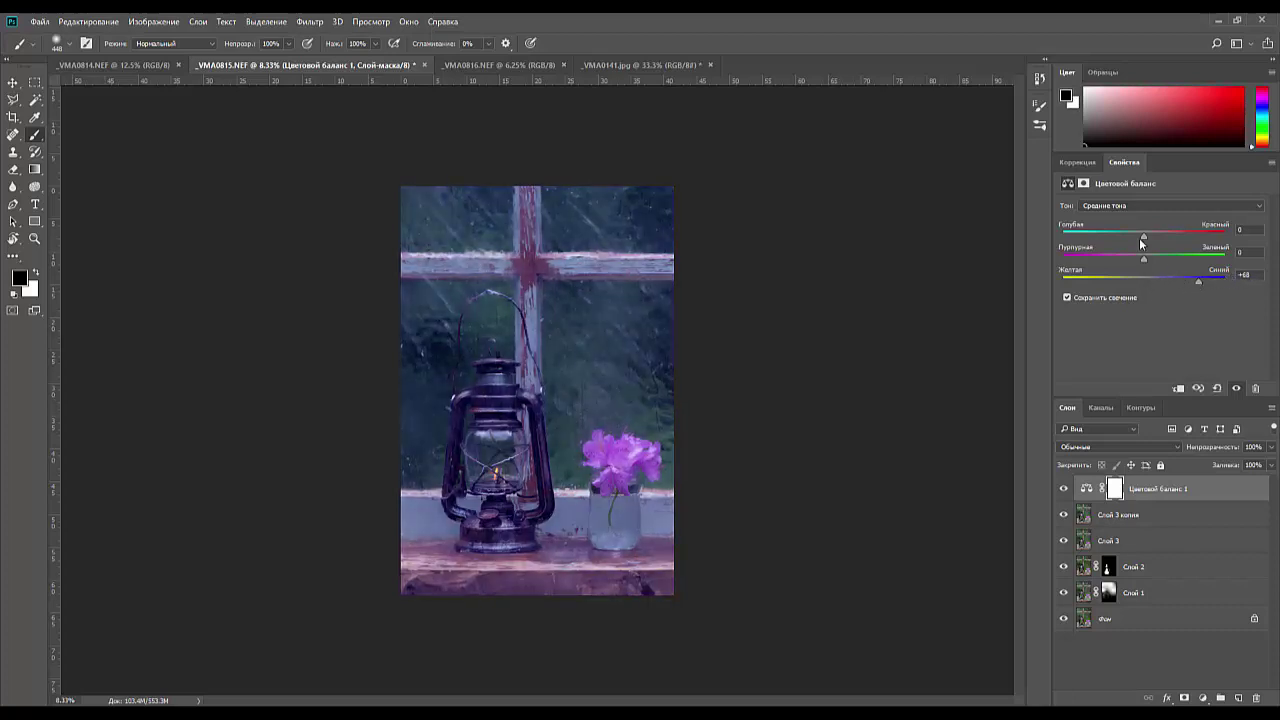
mouse_move(1145, 238)
mouse_down()
mouse_move(1125, 238)
mouse_move(1185, 238)
mouse_move(1140, 238)
mouse_up()
mouse_move(1201, 280)
mouse_down()
mouse_move(1222, 282)
mouse_move(1211, 283)
mouse_up()
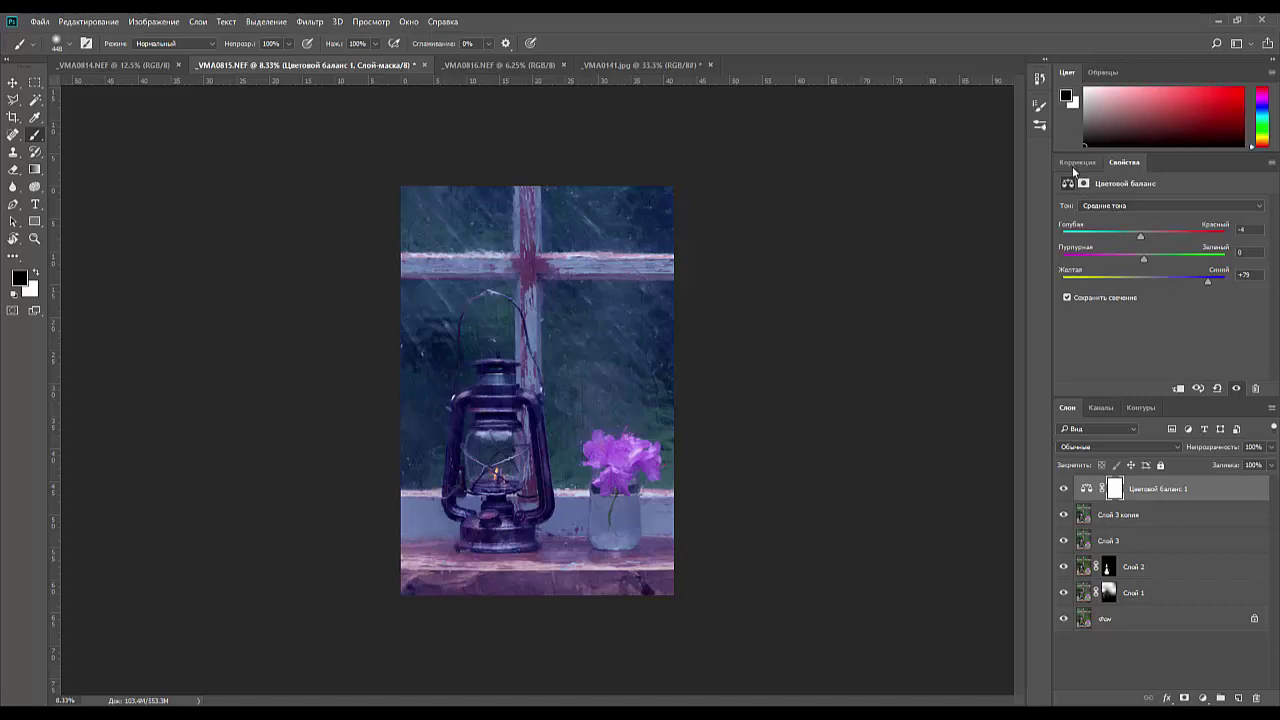
- Set the Color Balance shadows to +6 cyan–red and +18 yellow–blue
click(1101, 203)
click(1086, 218)
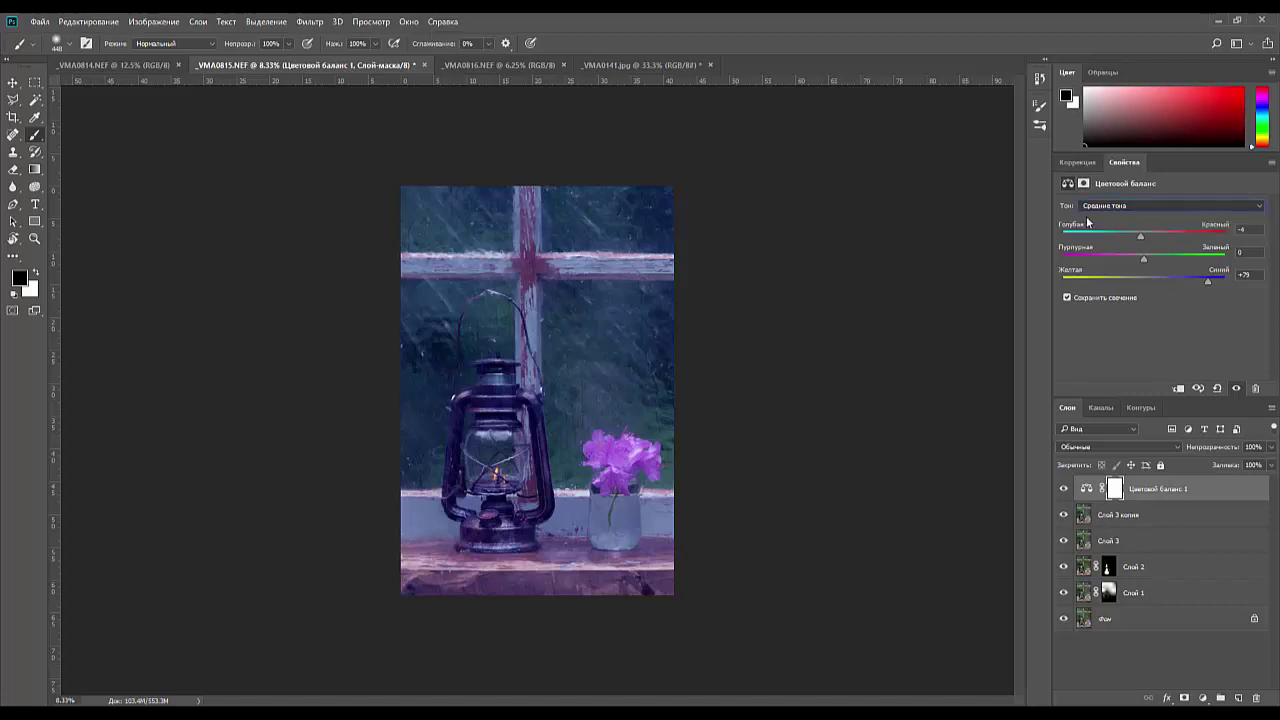
mouse_move(1155, 285)
mouse_down()
mouse_move(1200, 280)
mouse_move(1157, 281)
mouse_up()
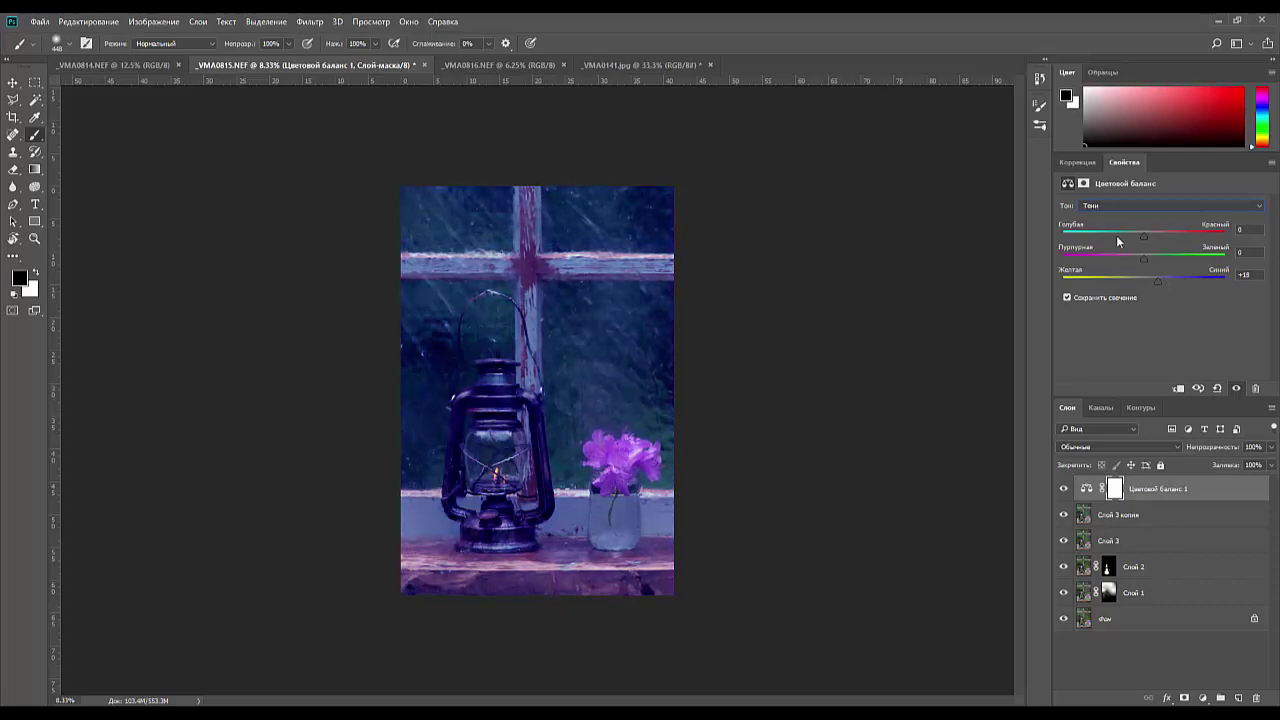
mouse_move(1136, 232)
mouse_down()
mouse_move(1125, 234)
mouse_move(1164, 234)
mouse_move(1152, 234)
mouse_up()
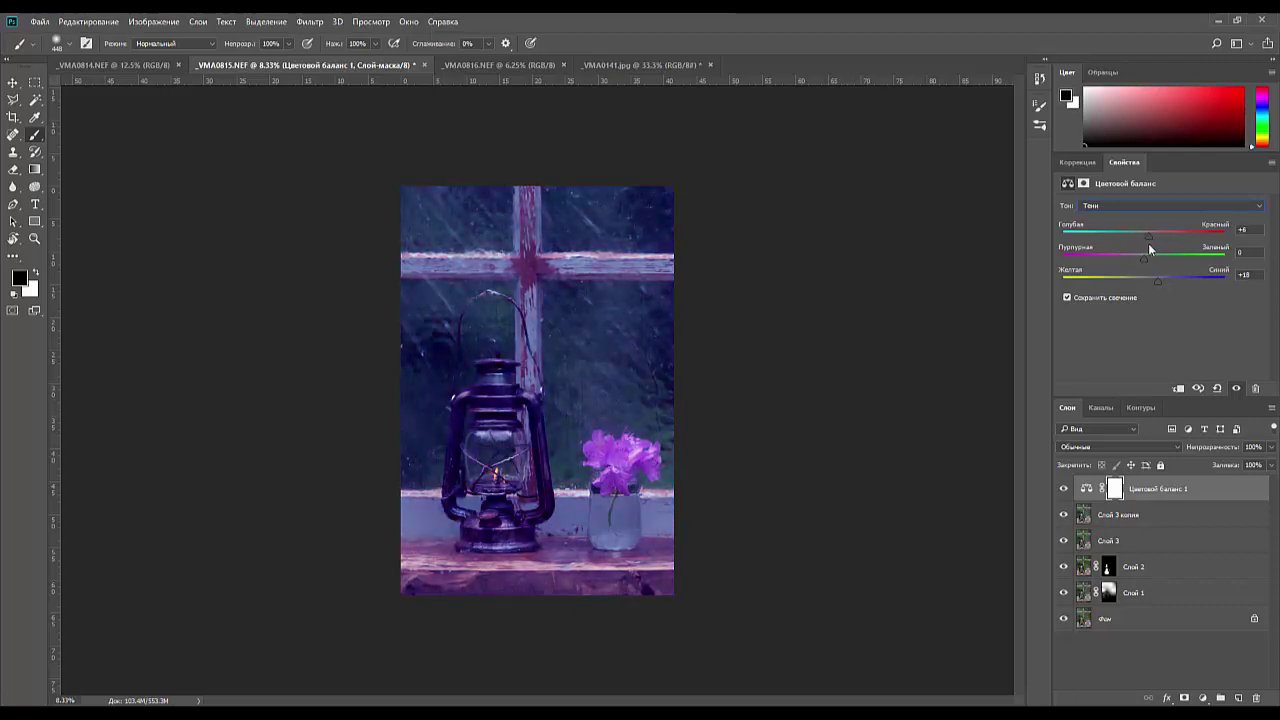
- Set the Color Balance highlights to +5 yellow–blue and merge the adjustment down into the Слой 3 копия layer
click(1095, 207)
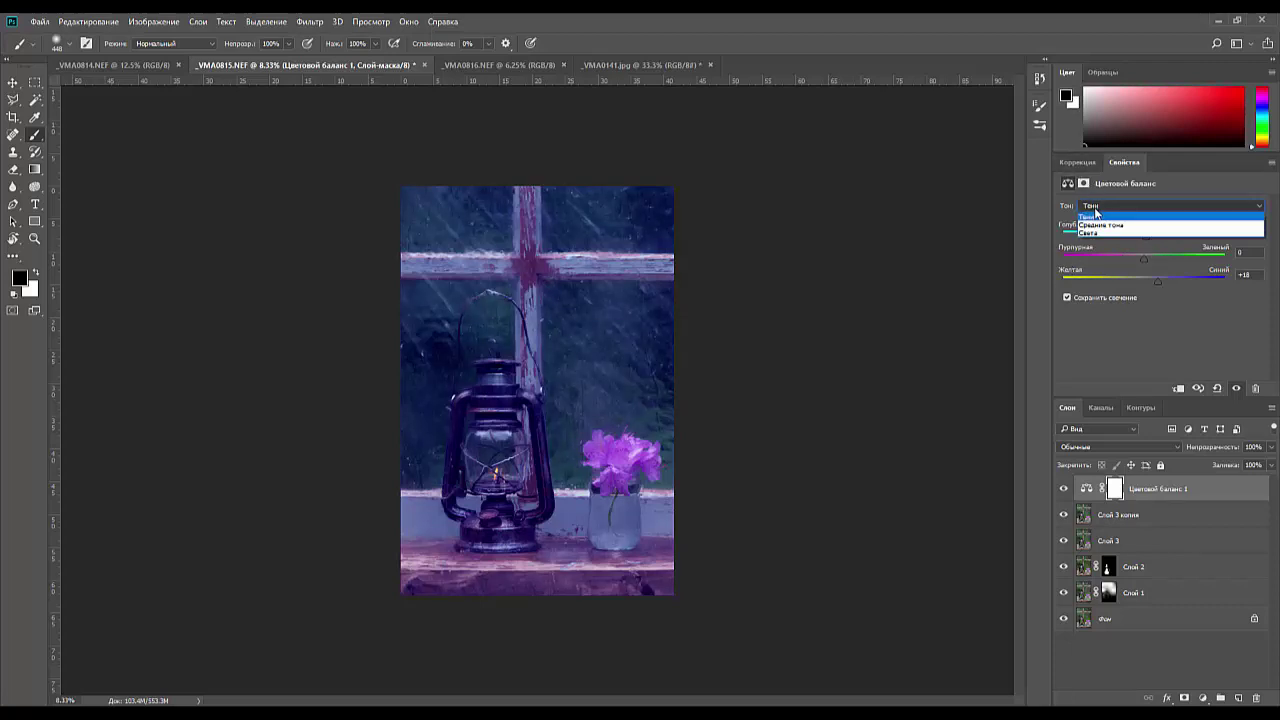
click(1087, 234)
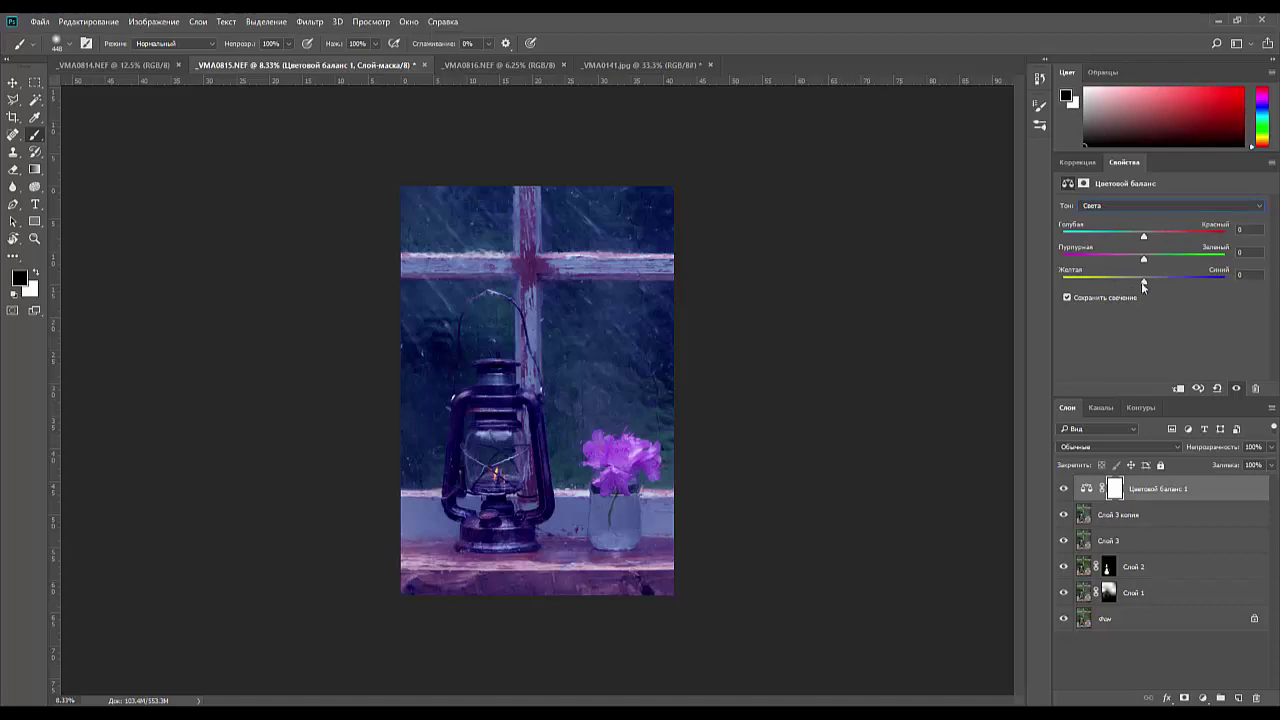
mouse_move(1146, 286)
mouse_down()
mouse_move(1162, 285)
mouse_move(1148, 278)
mouse_up()
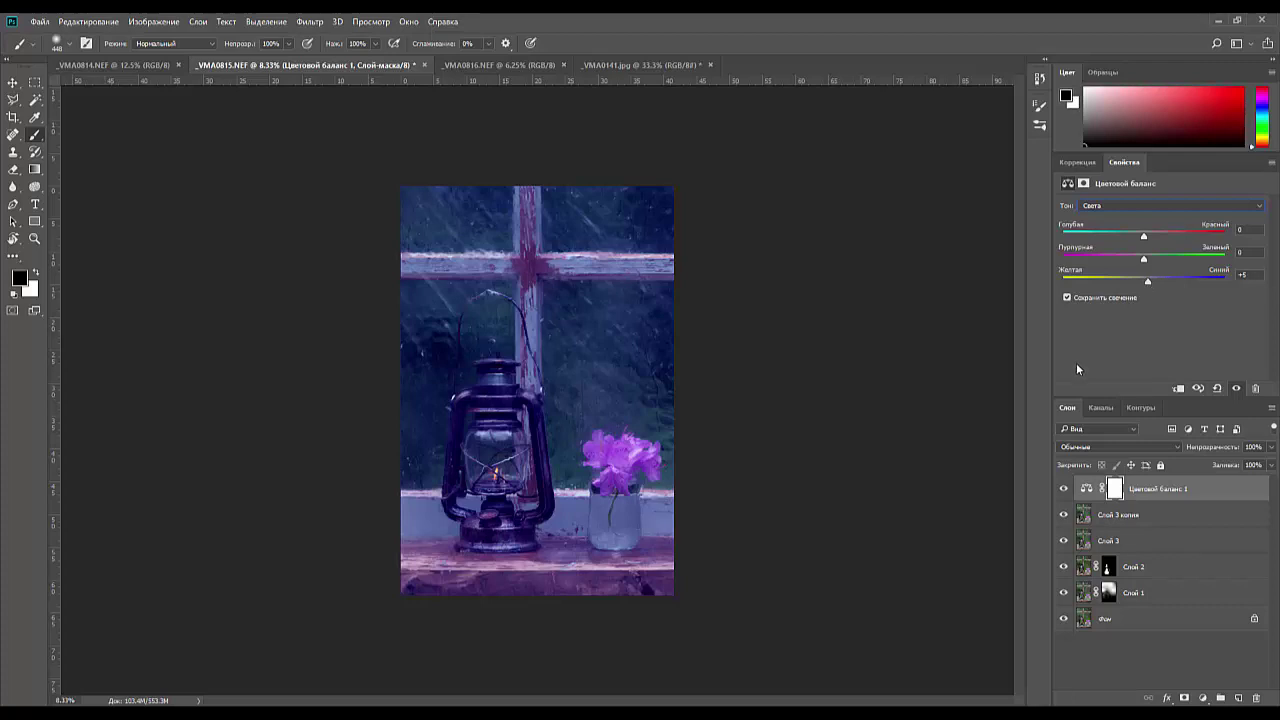
click(1150, 493)
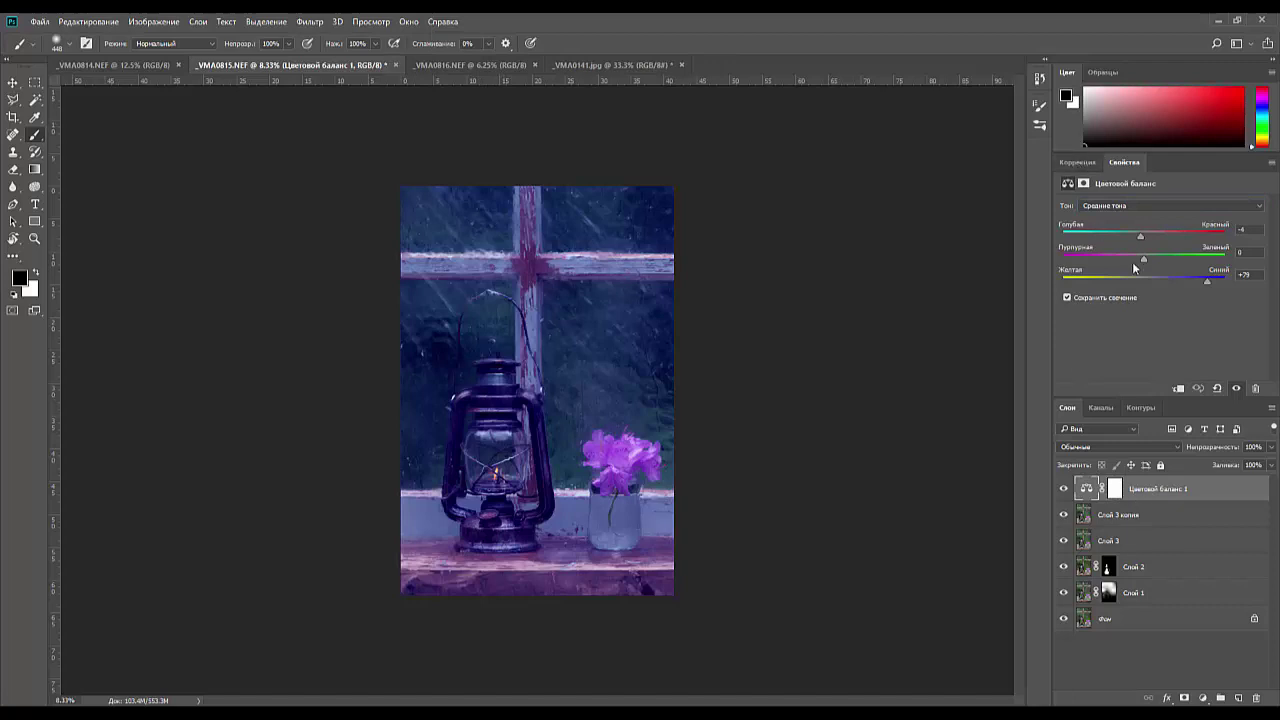
key(Delete)
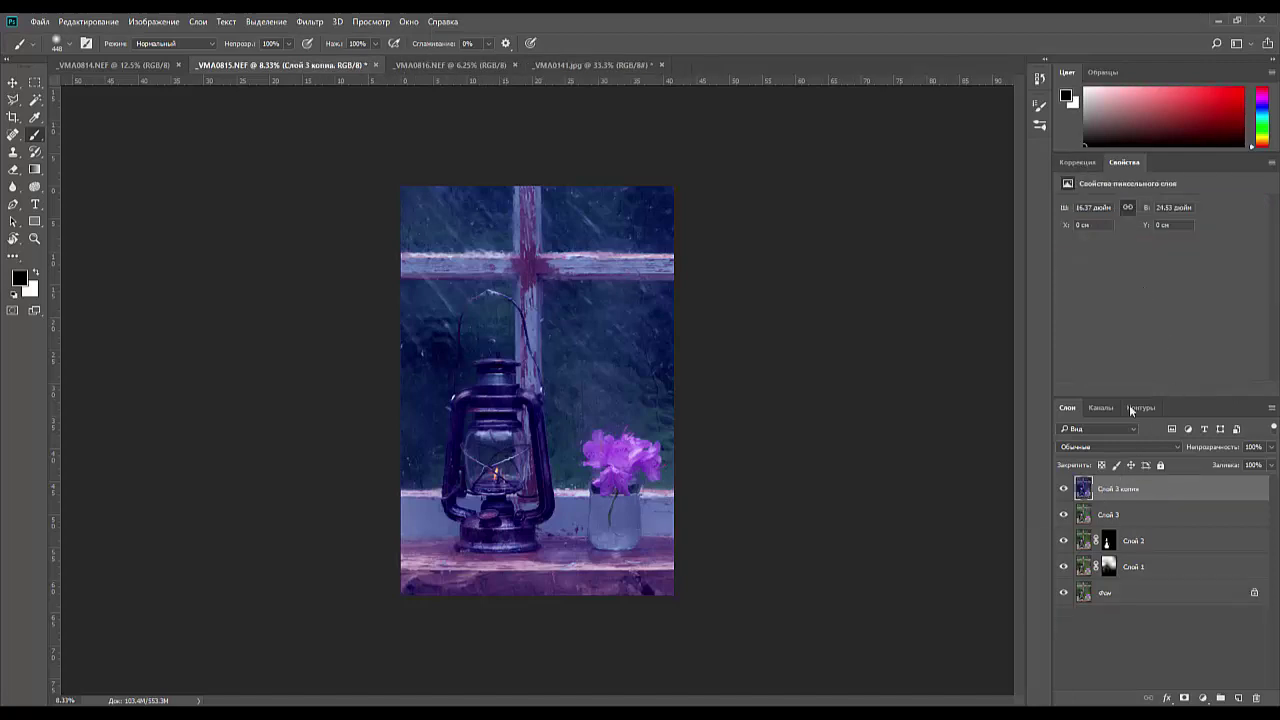
- Add a Hue/Saturation adjustment with saturation at about -19 and merge it down into Слой 3 копия
click(1077, 162)
click(1084, 222)
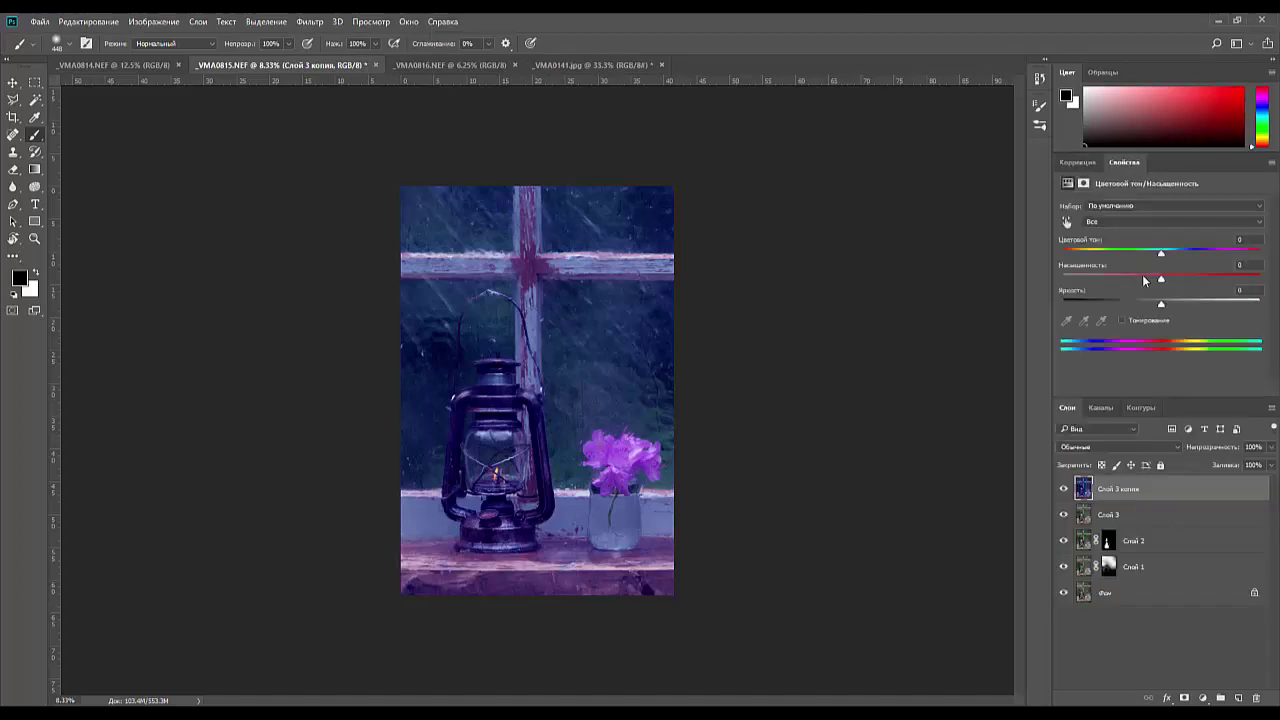
mouse_move(1159, 281)
mouse_down()
mouse_move(1110, 291)
mouse_move(1143, 293)
mouse_up()
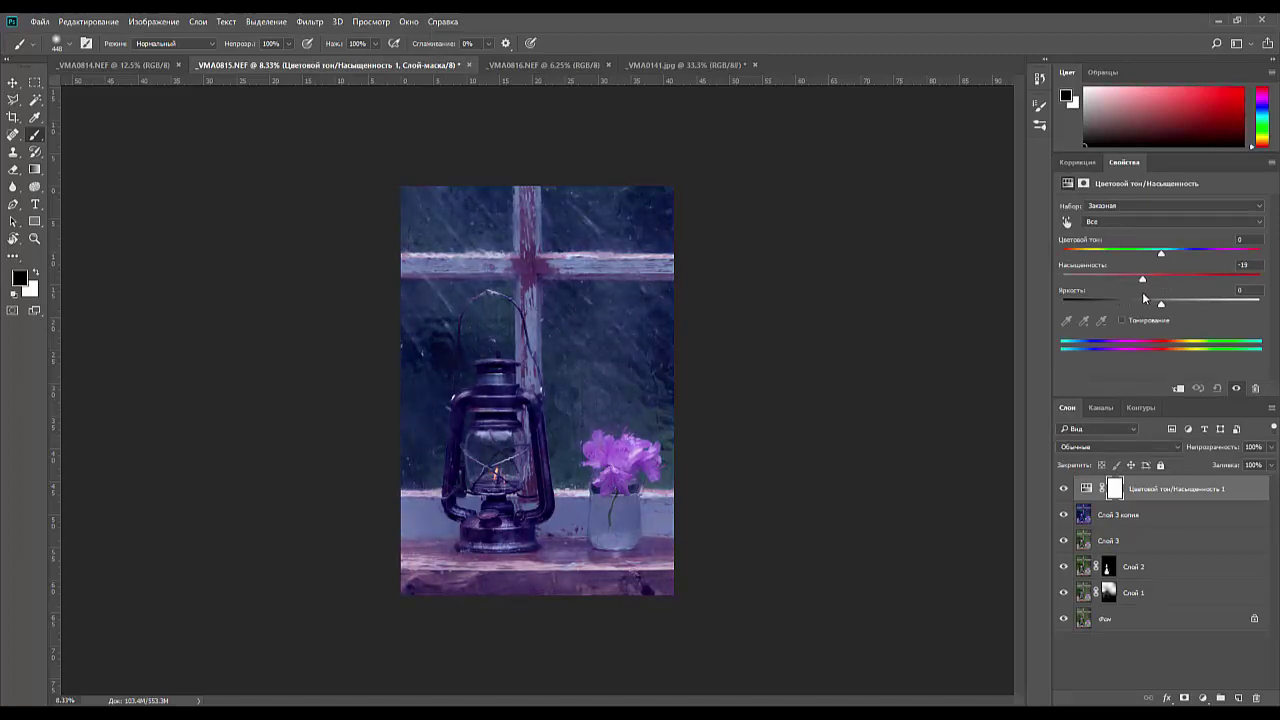
click(1147, 482)
key(Delete)
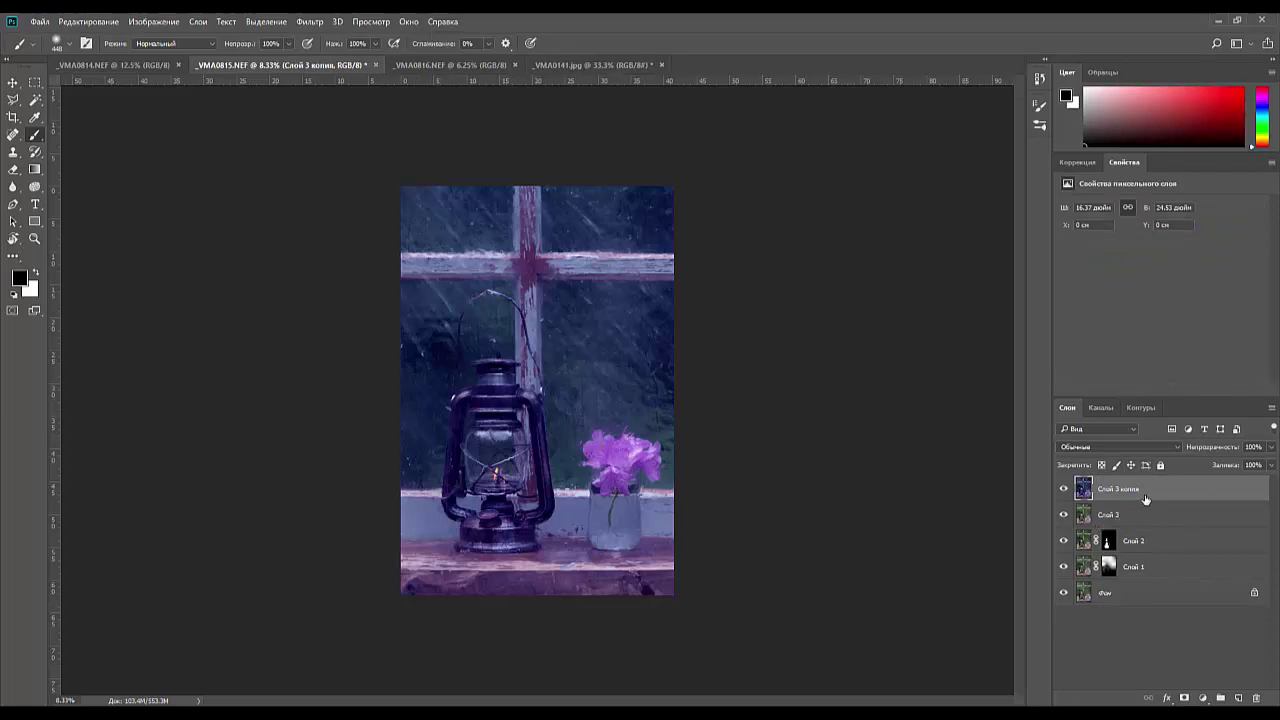
- Compare the image with and without the blue-tinted Слой 3 копия, and add a new empty layer above it
click(1063, 489)
click(1063, 489)
click(1240, 698)
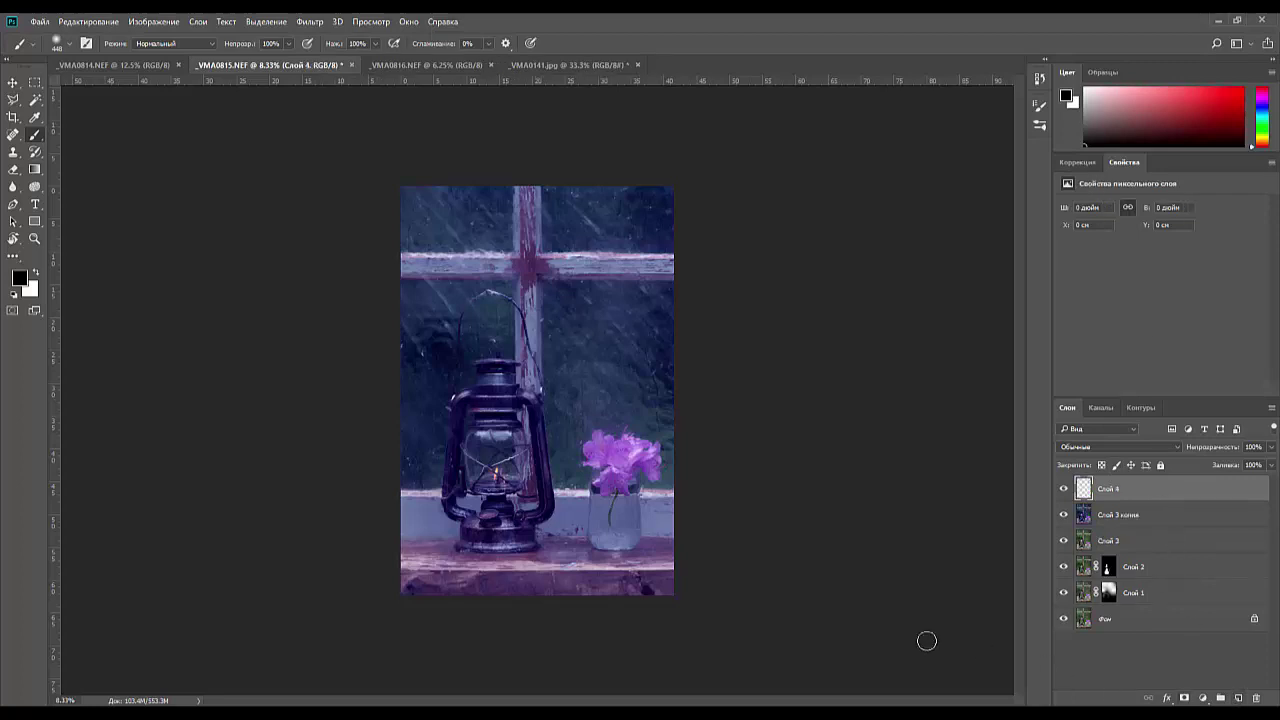
- Choose the Gradient tool and set the foreground colour to the warm yellow f0b709
click(35, 169)
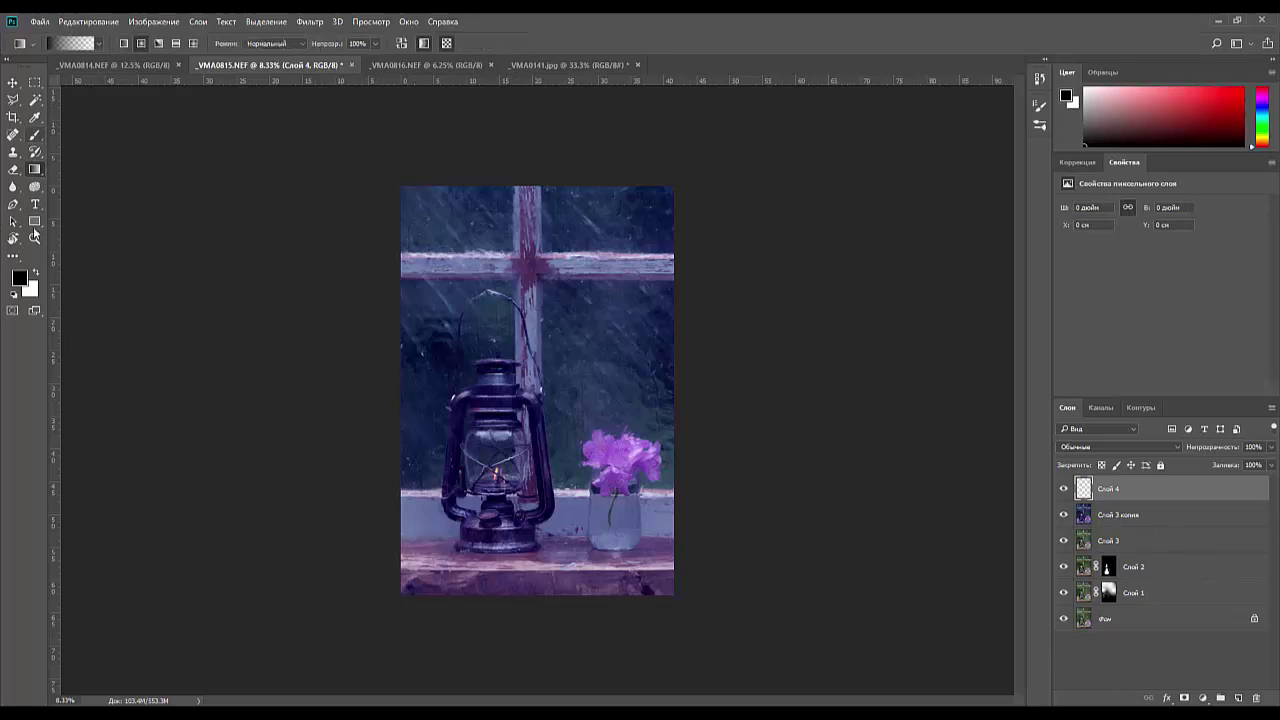
click(20, 278)
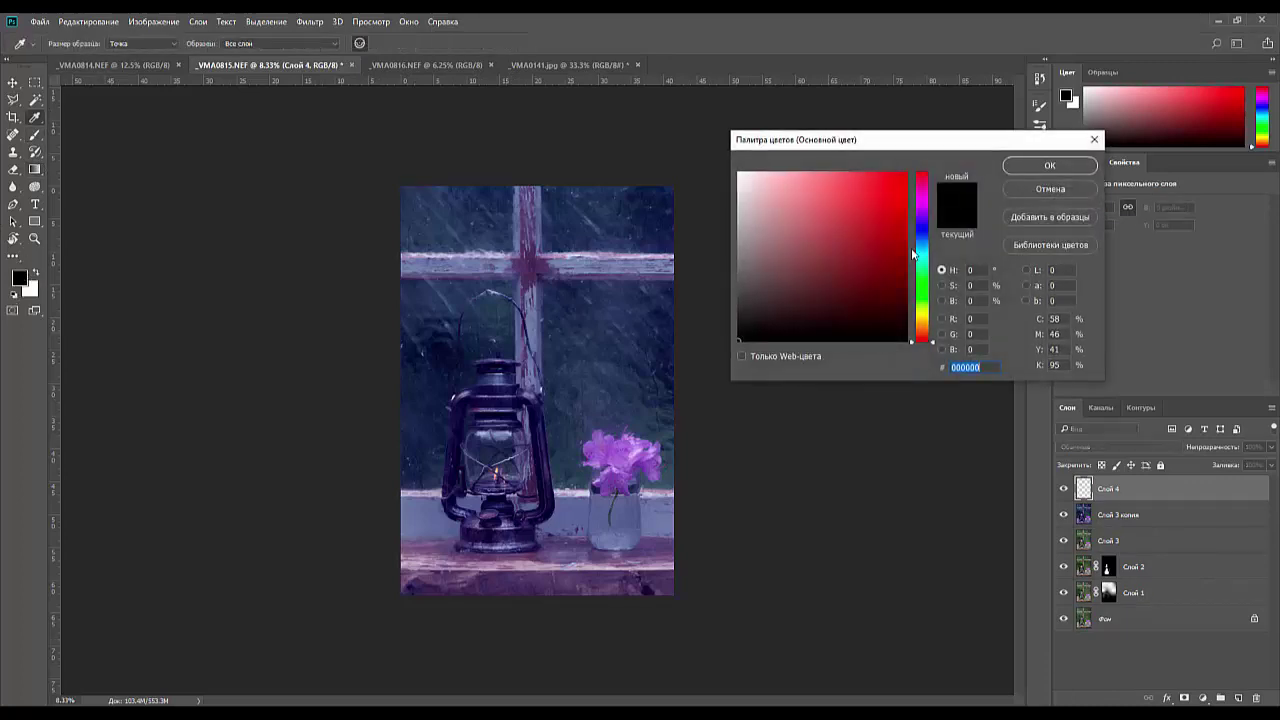
click(917, 314)
click(786, 220)
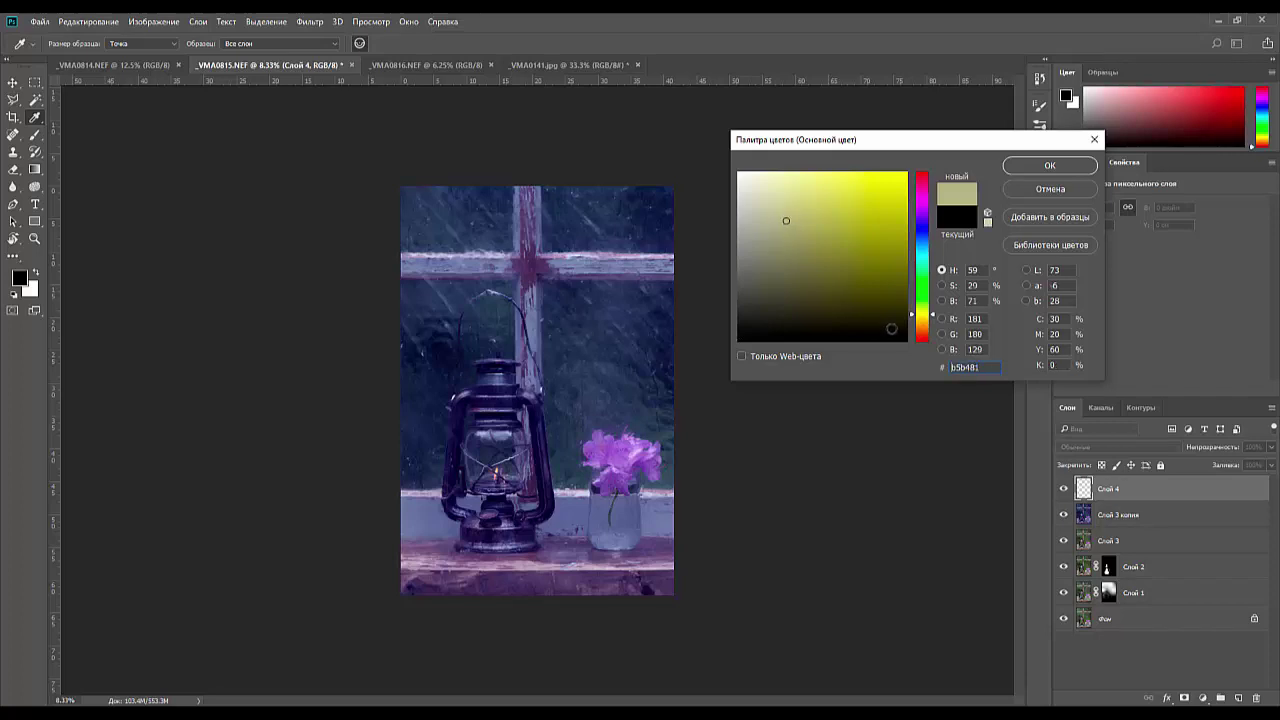
click(921, 323)
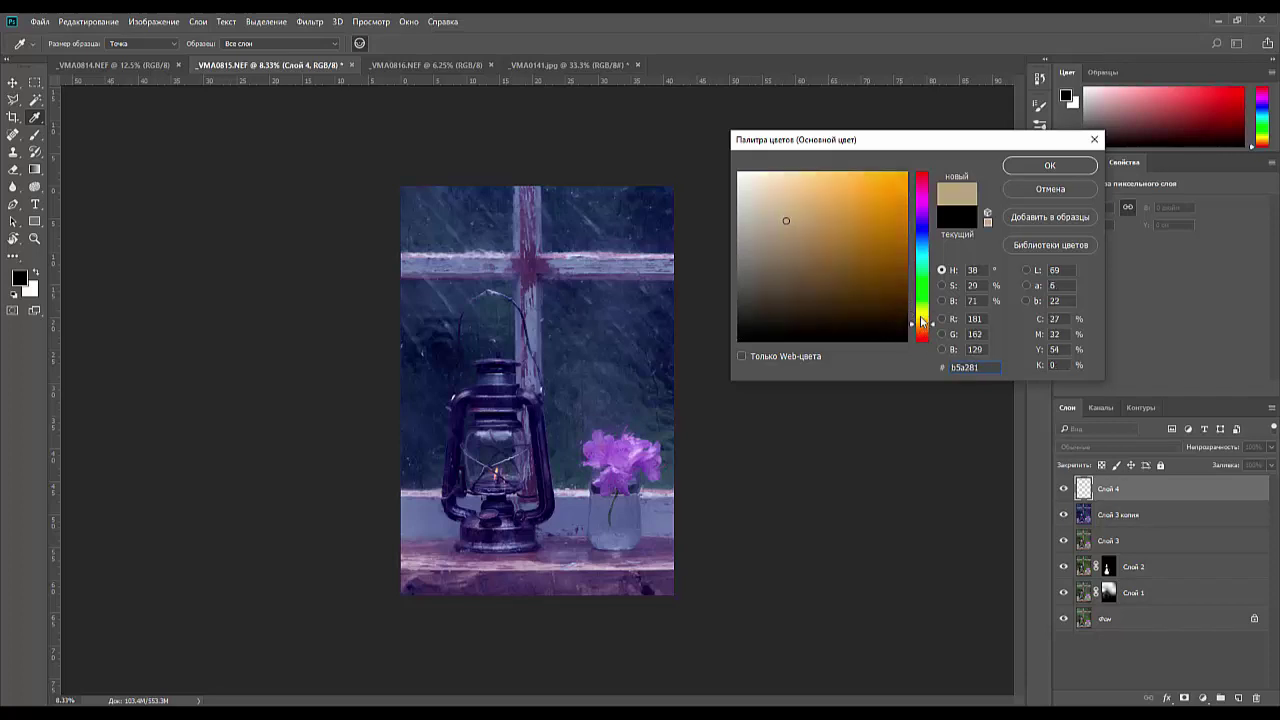
click(921, 316)
click(835, 234)
drag(835, 234, 900, 181)
drag(921, 327, 915, 325)
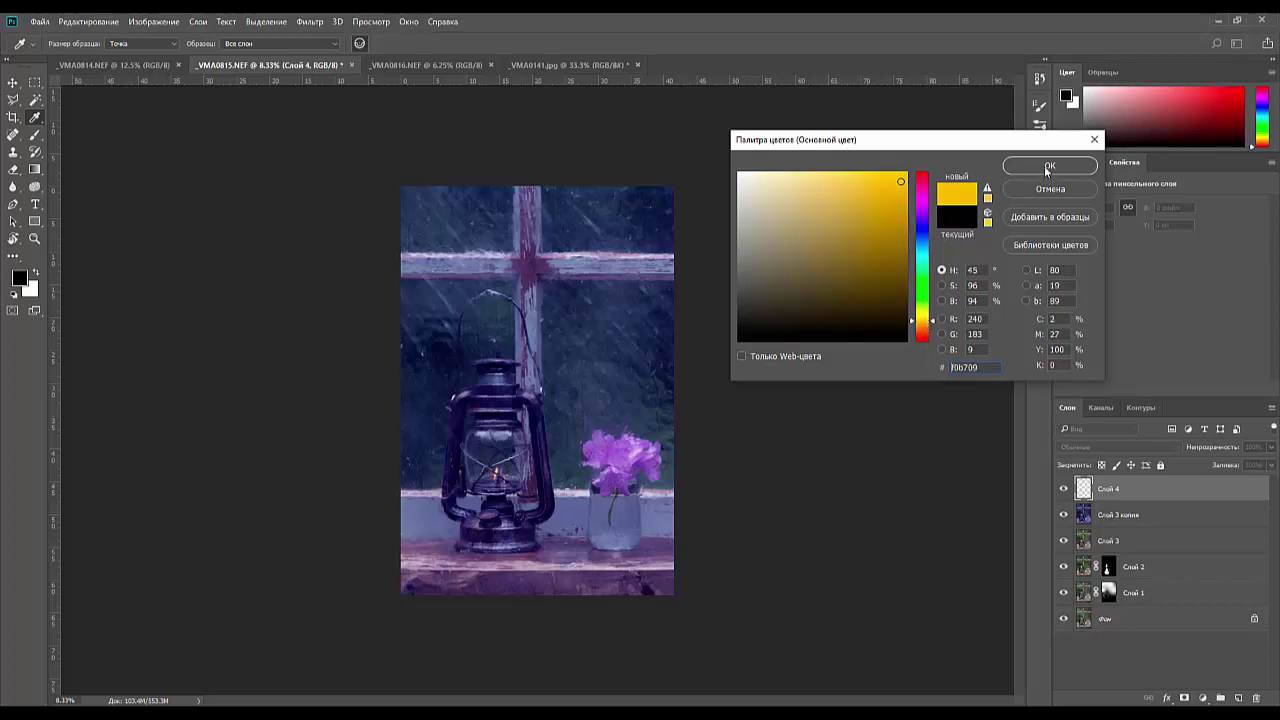
key(Return)
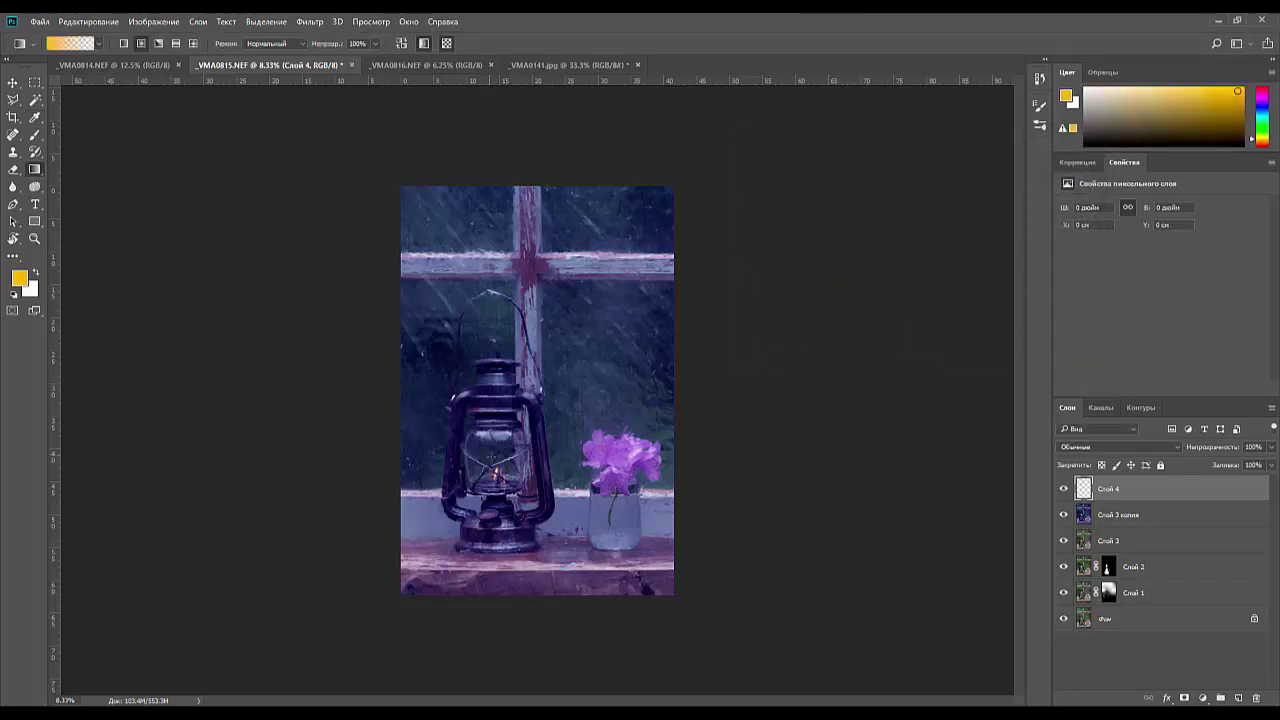
- Draw a yellow radial gradient about 7 inches wide over the lantern glass, try a larger one, and undo the larger one
mouse_move(527, 496)
mouse_down()
mouse_move(512, 500)
mouse_move(521, 521)
mouse_up()
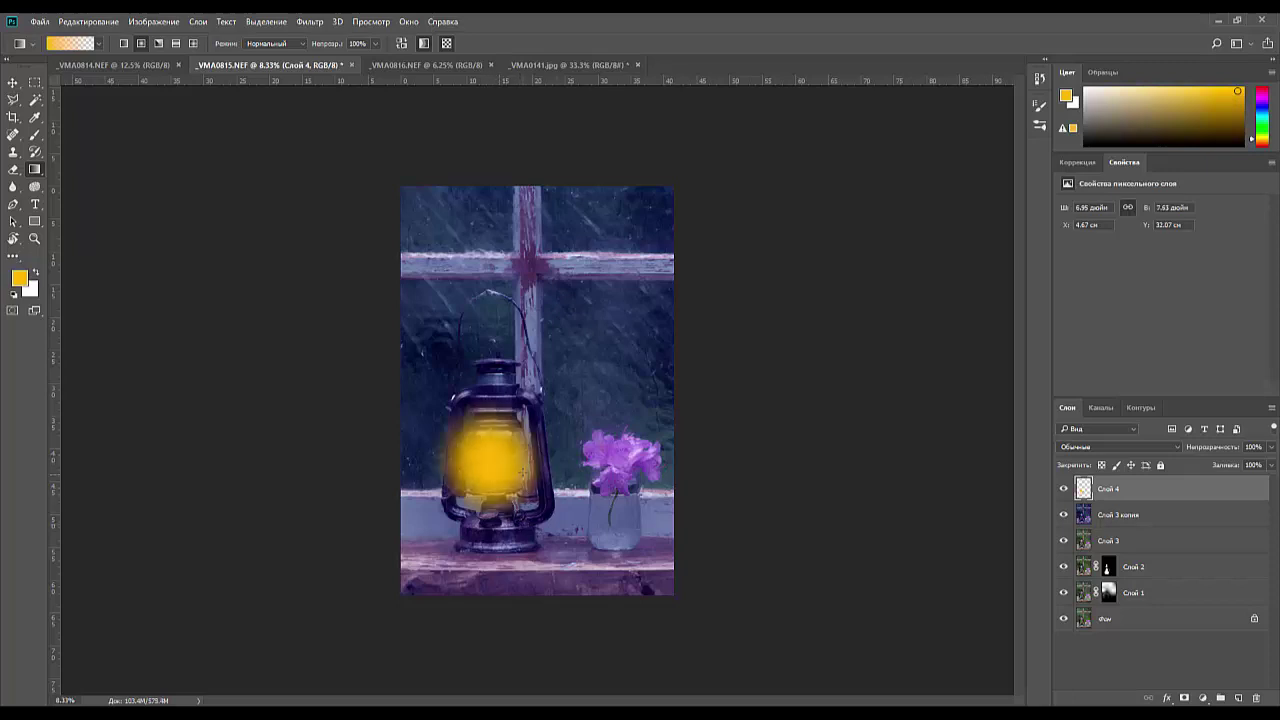
drag(514, 476, 530, 505)
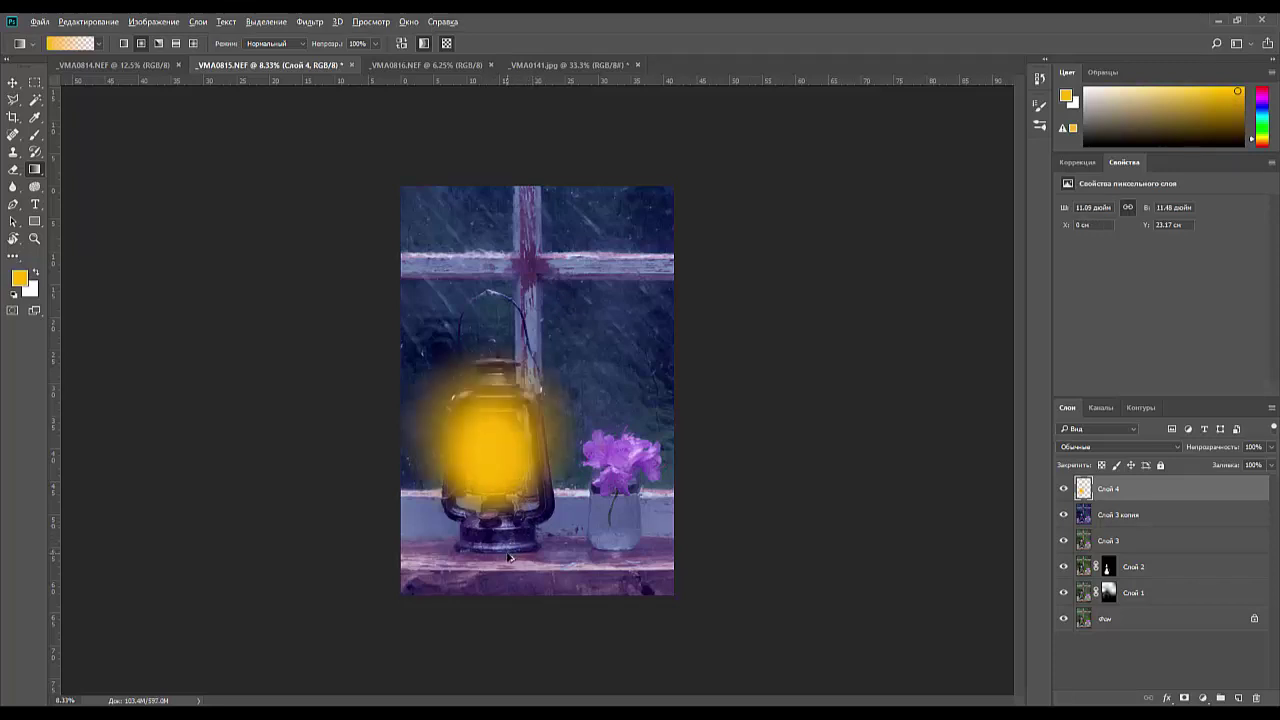
key(ctrl+z)
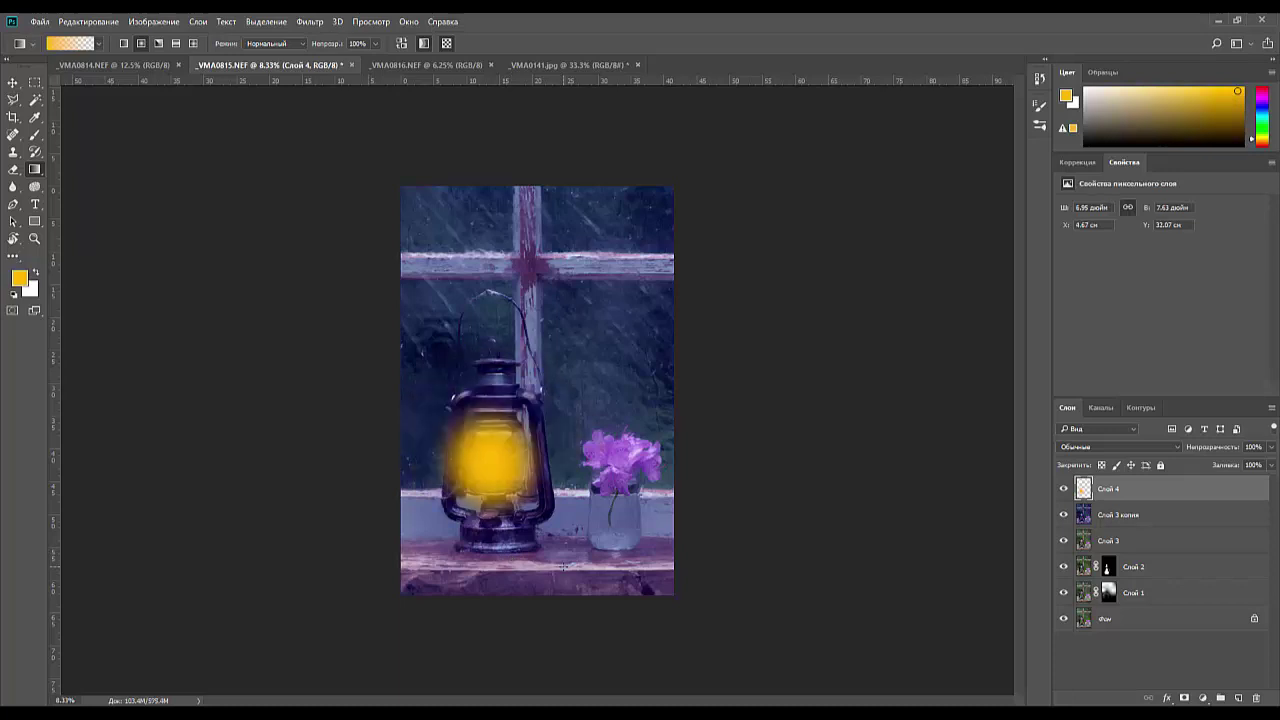
- Undo the last gradient, extend the yellow glow over the lantern glass to about 7.9 inches wide, and try the Умножение blend mode
key(ctrl+z)
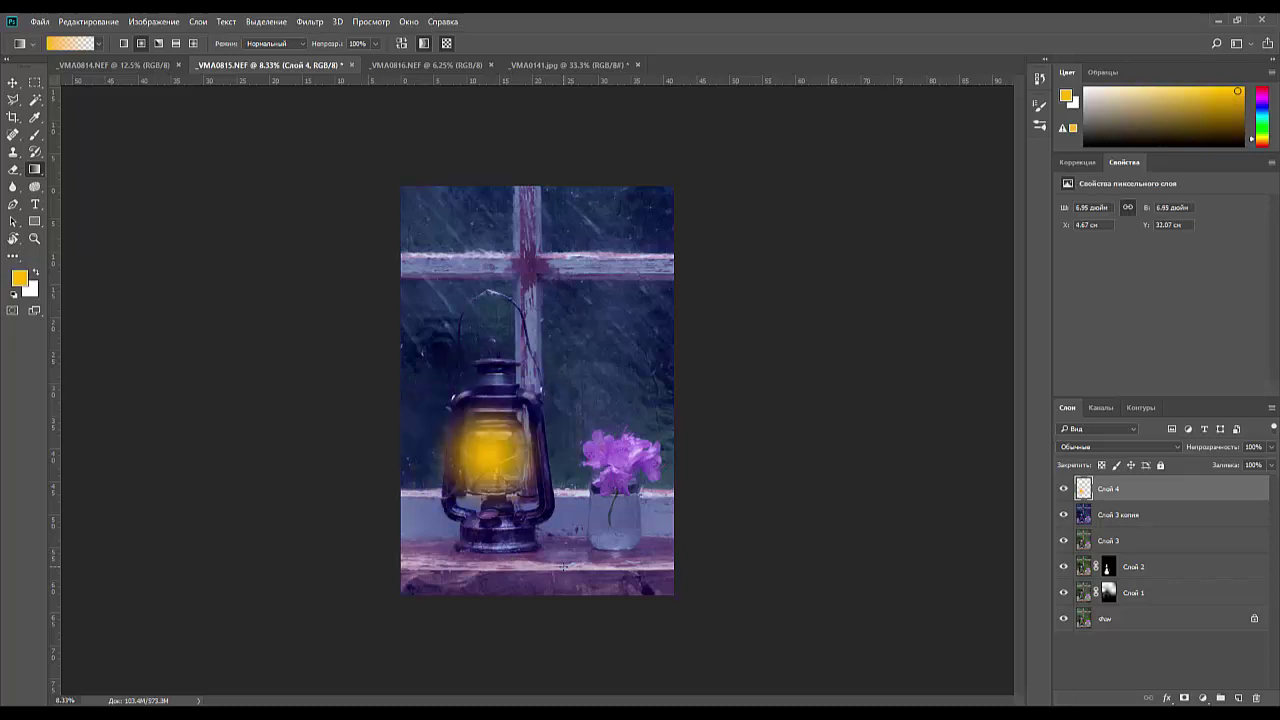
drag(522, 476, 527, 486)
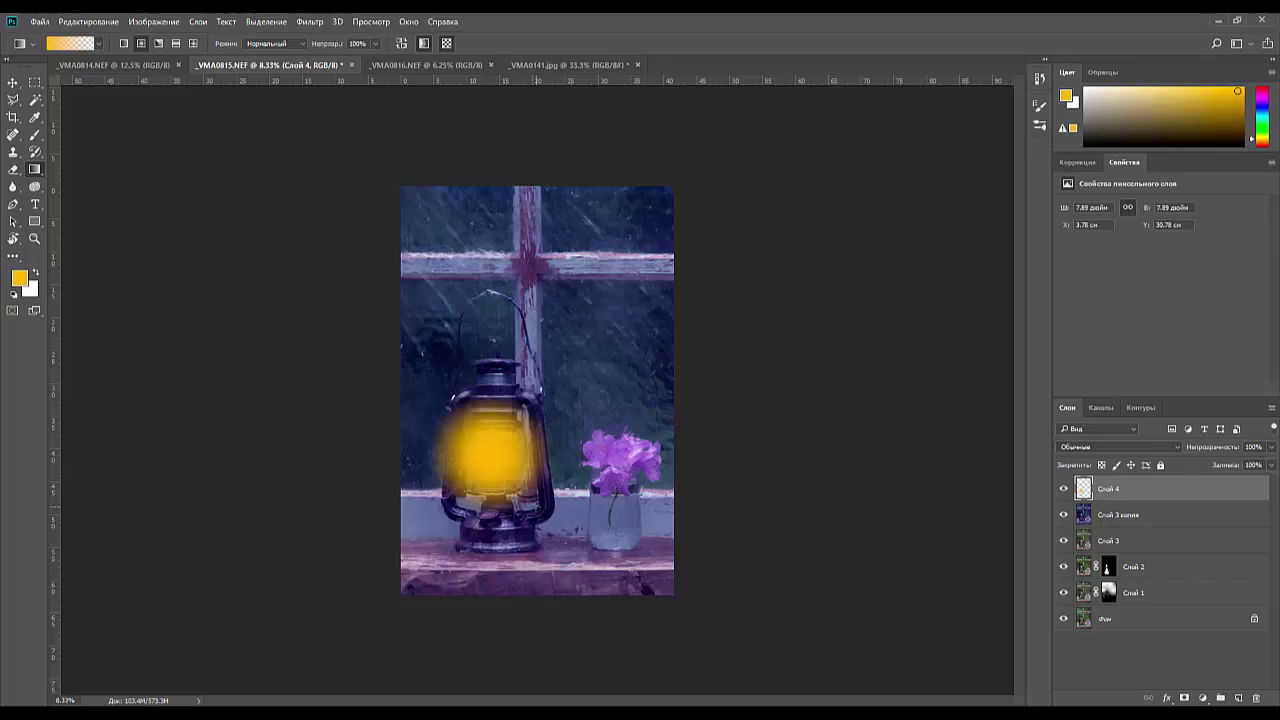
click(1076, 447)
click(1076, 448)
click(1076, 448)
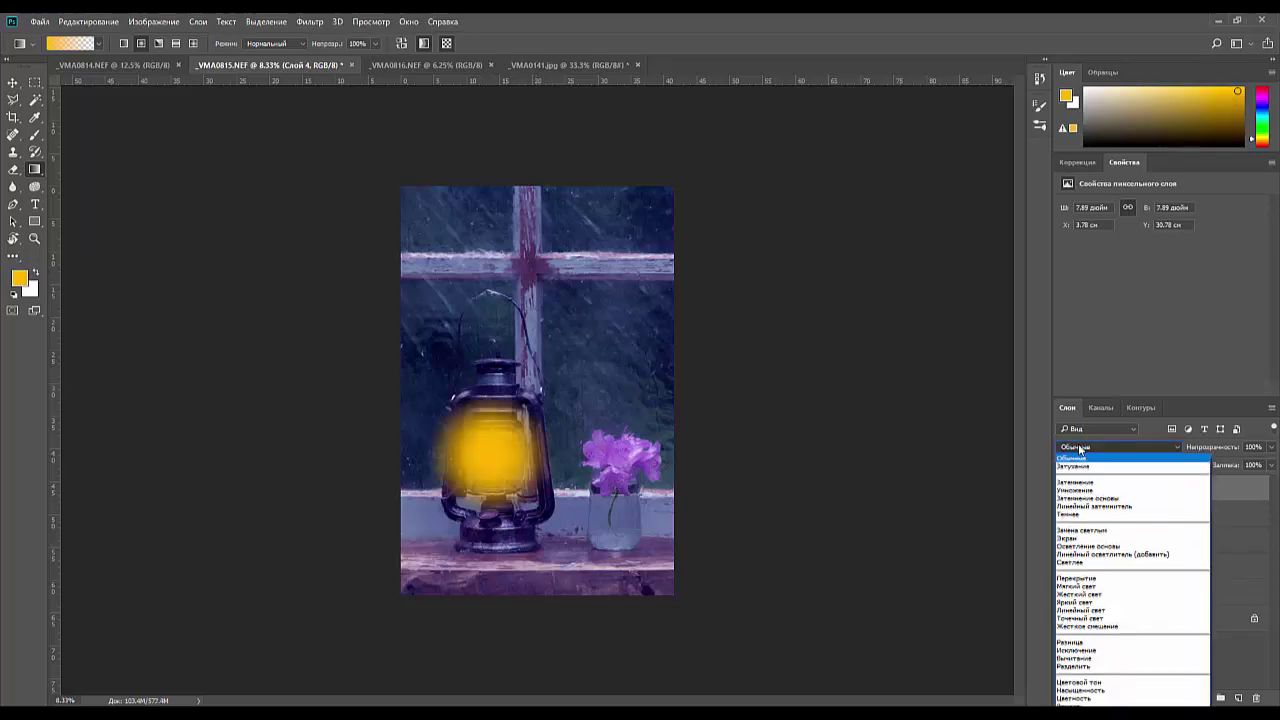
key(Down)
key(Down)
key(Down)
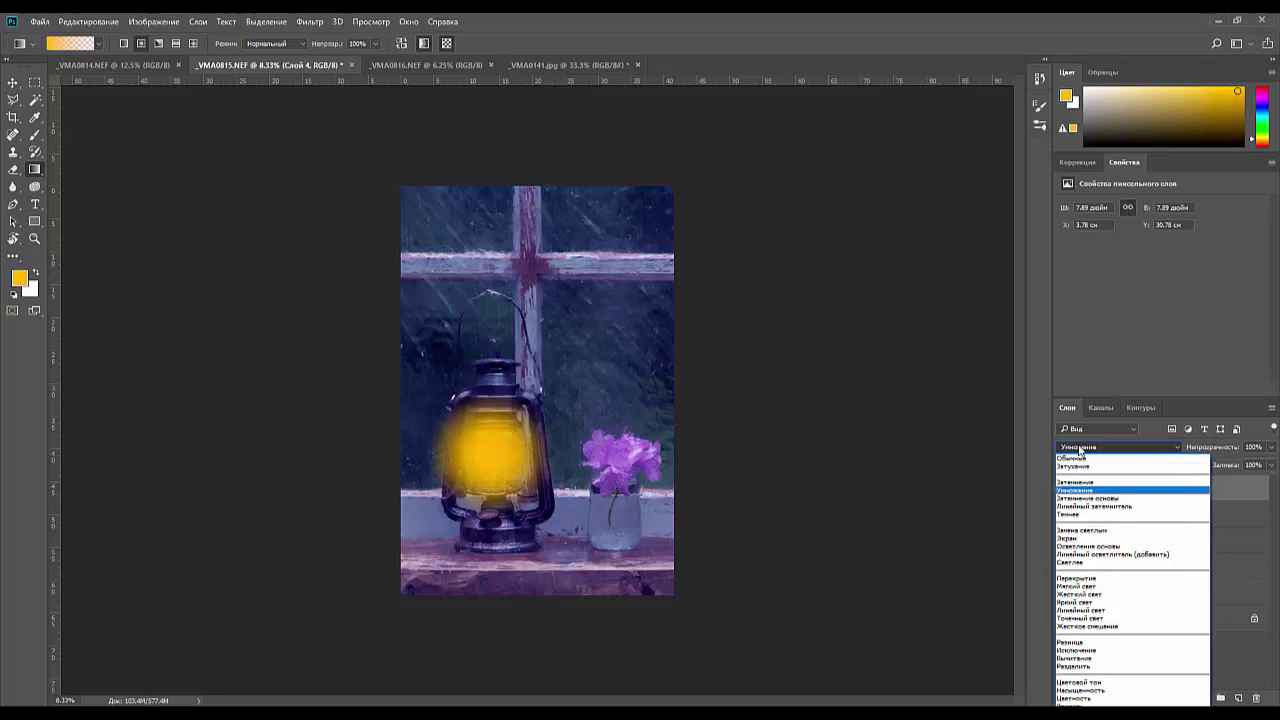
key(Return)
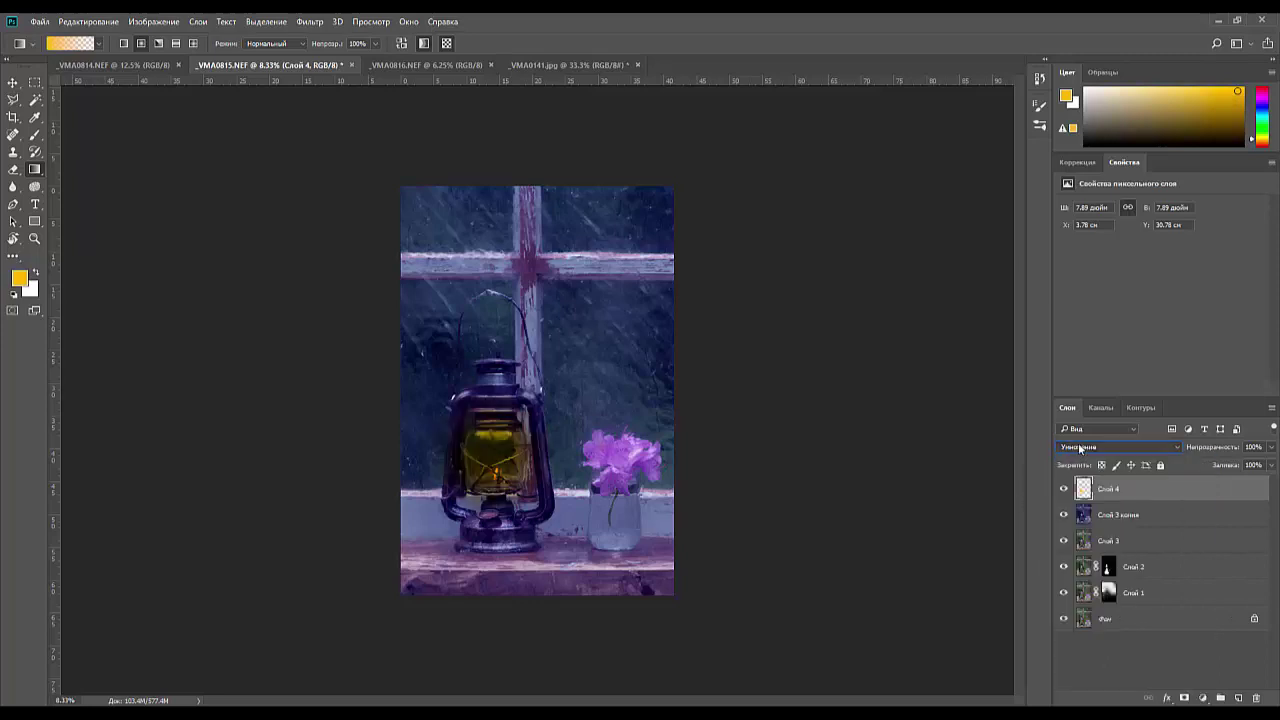
- Compare further blend modes for the lantern glow on Слой 4 and settle on Линейный свет
click(1078, 445)
click(1078, 445)
scroll(1084, 447, down, 5)
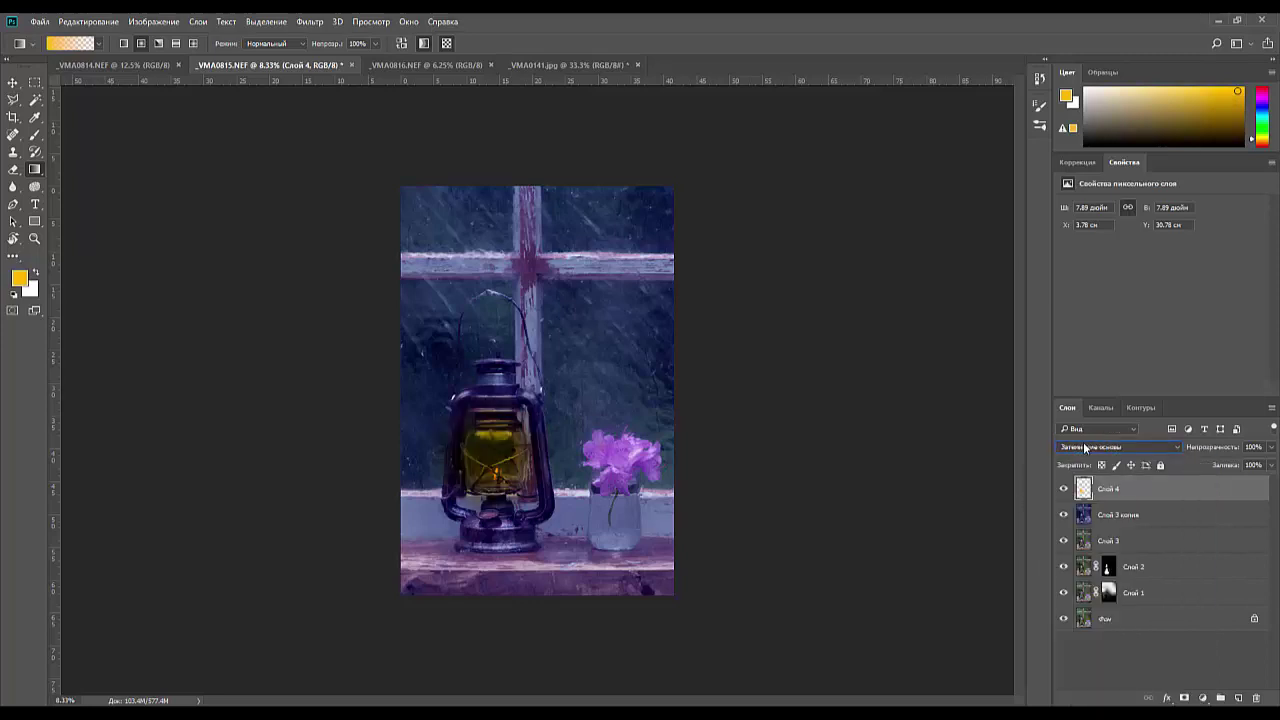
scroll(1084, 447, down, 2)
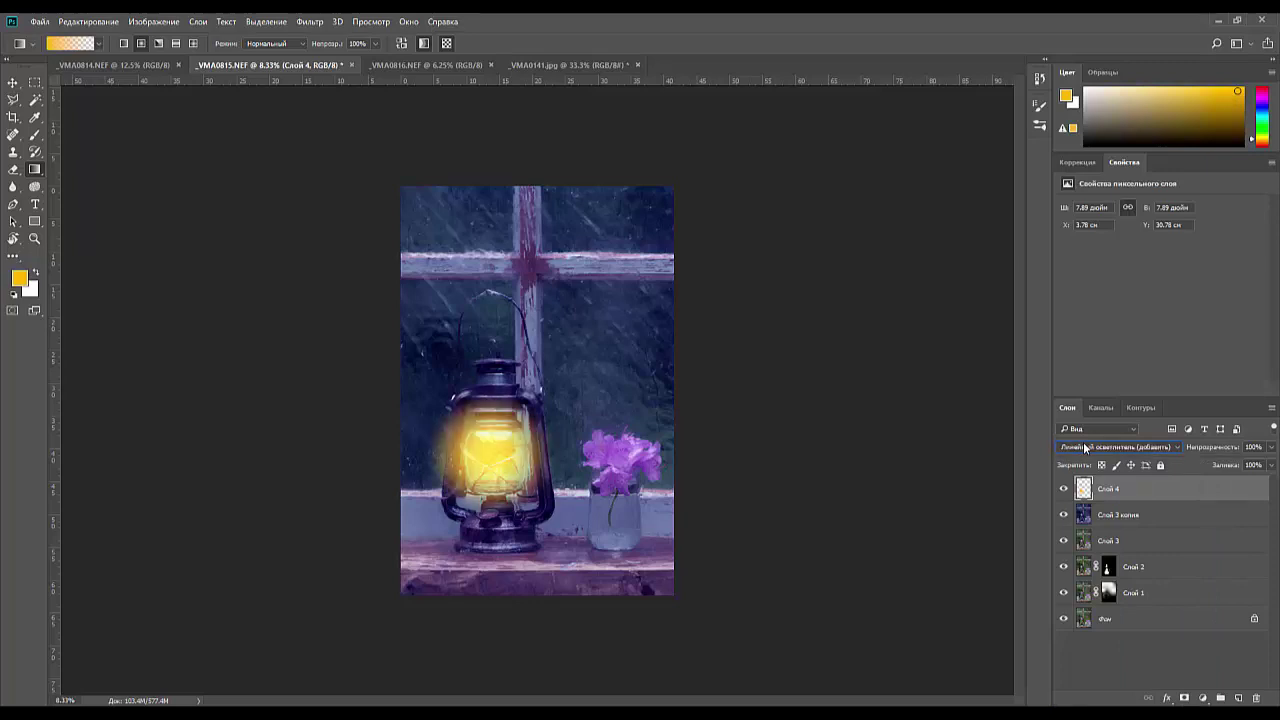
scroll(1084, 447, down, 5)
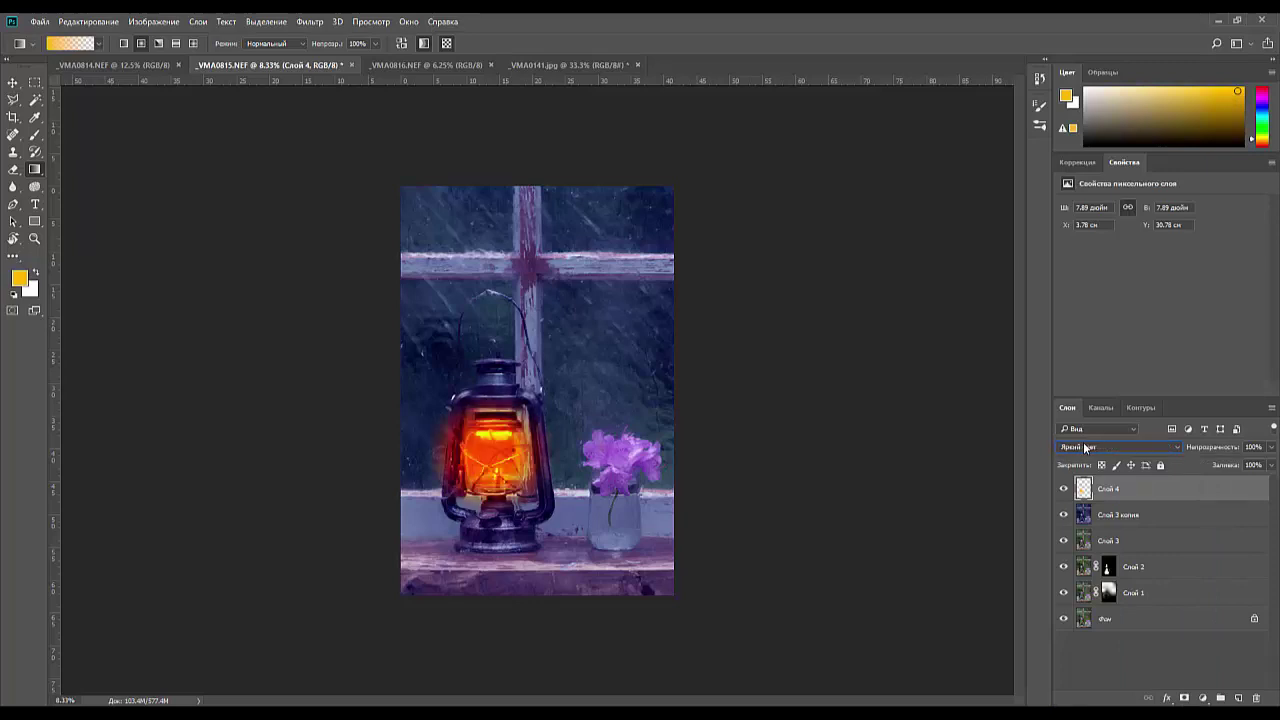
scroll(1084, 447, down, 7)
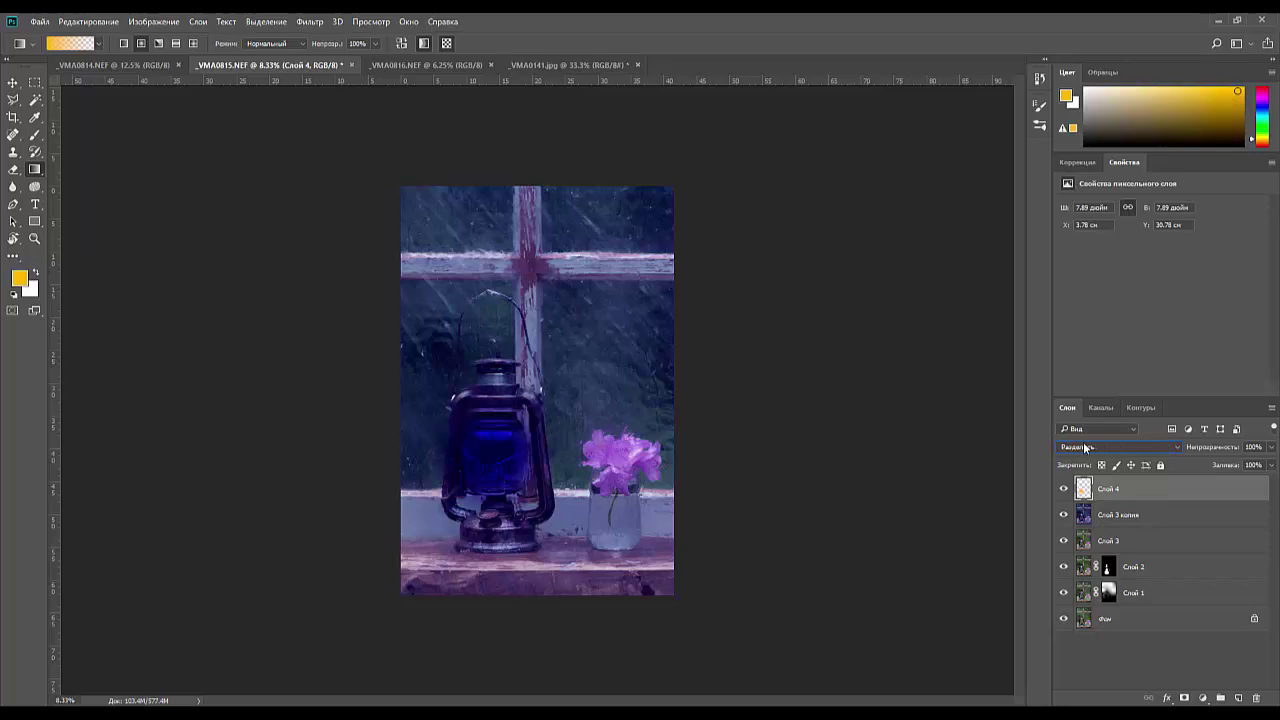
scroll(1084, 447, down, 4)
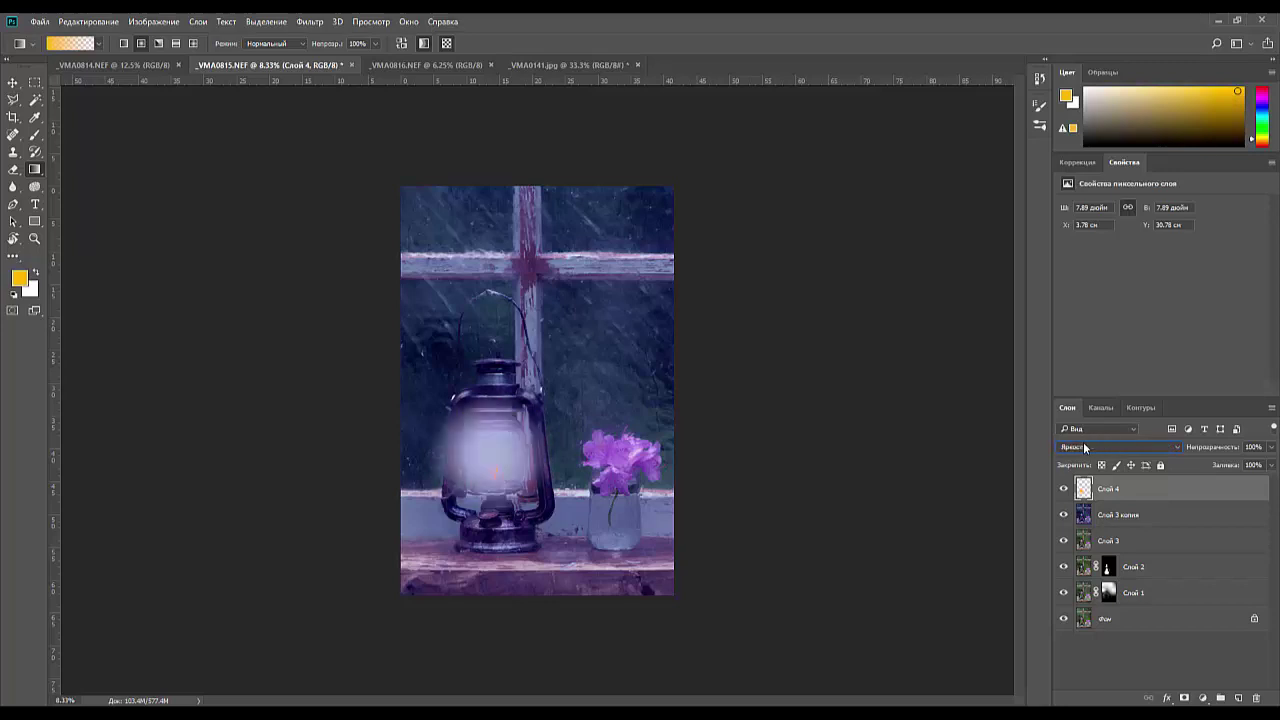
scroll(1084, 447, up, 6)
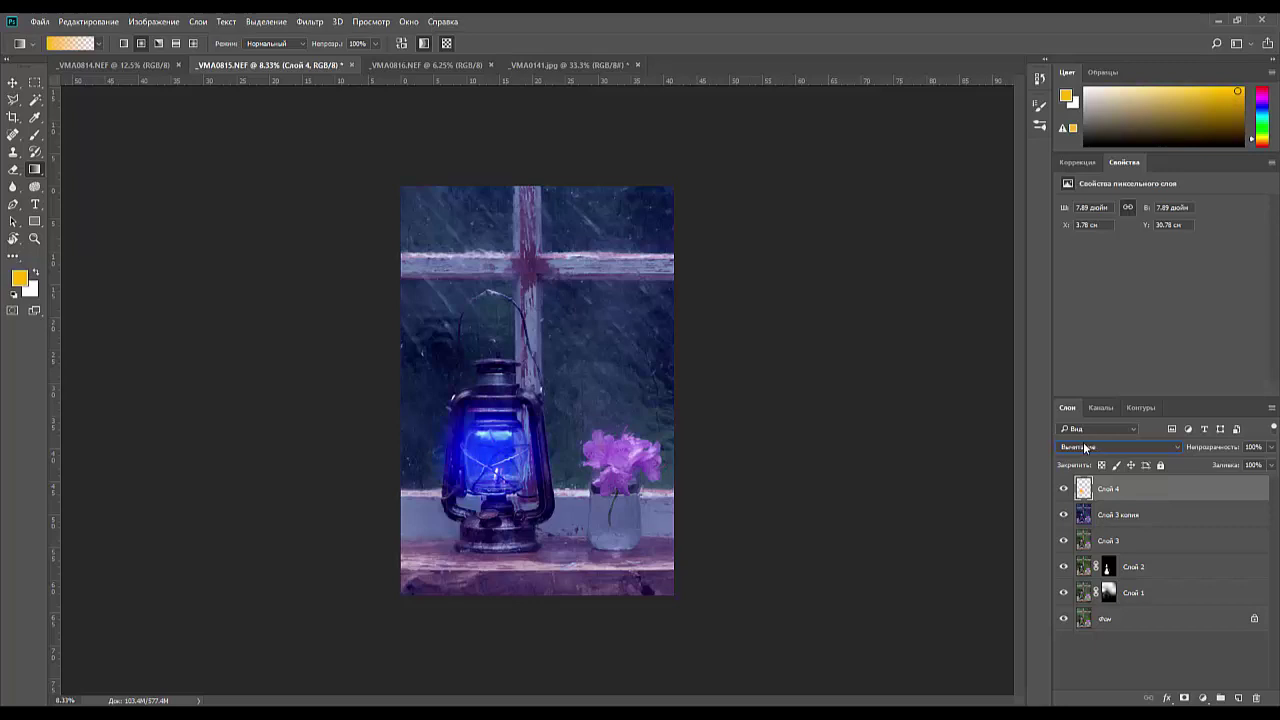
scroll(1084, 447, up, 4)
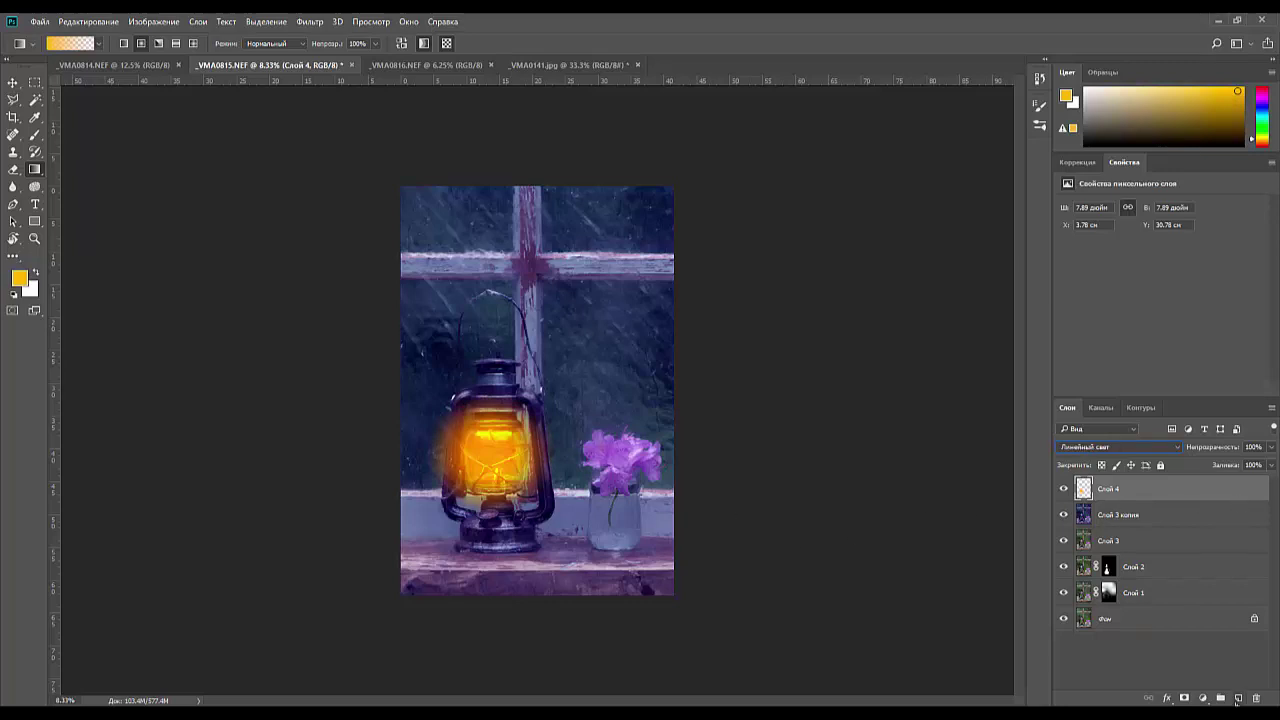
- On a new layer, draw a yellow radial gradient about 6.4 inches wide over the flowers' lantern-facing side and blend it as Перекрытие
click(1234, 698)
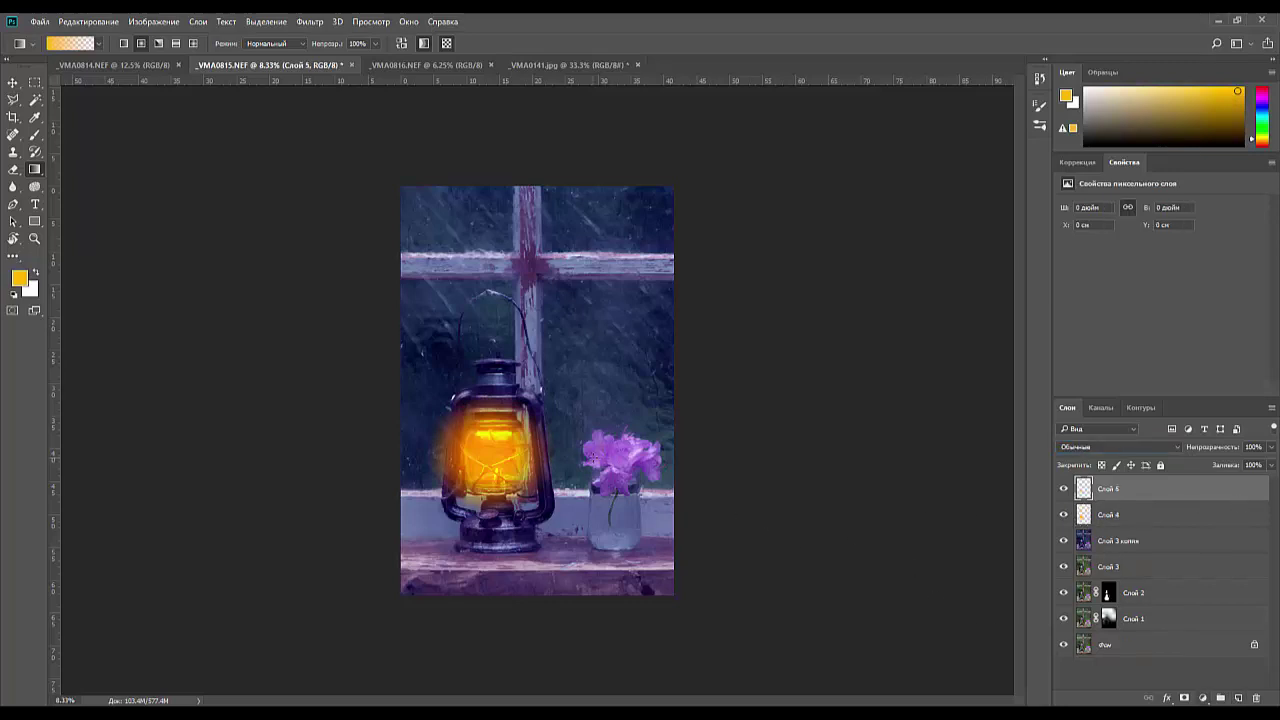
drag(592, 456, 630, 482)
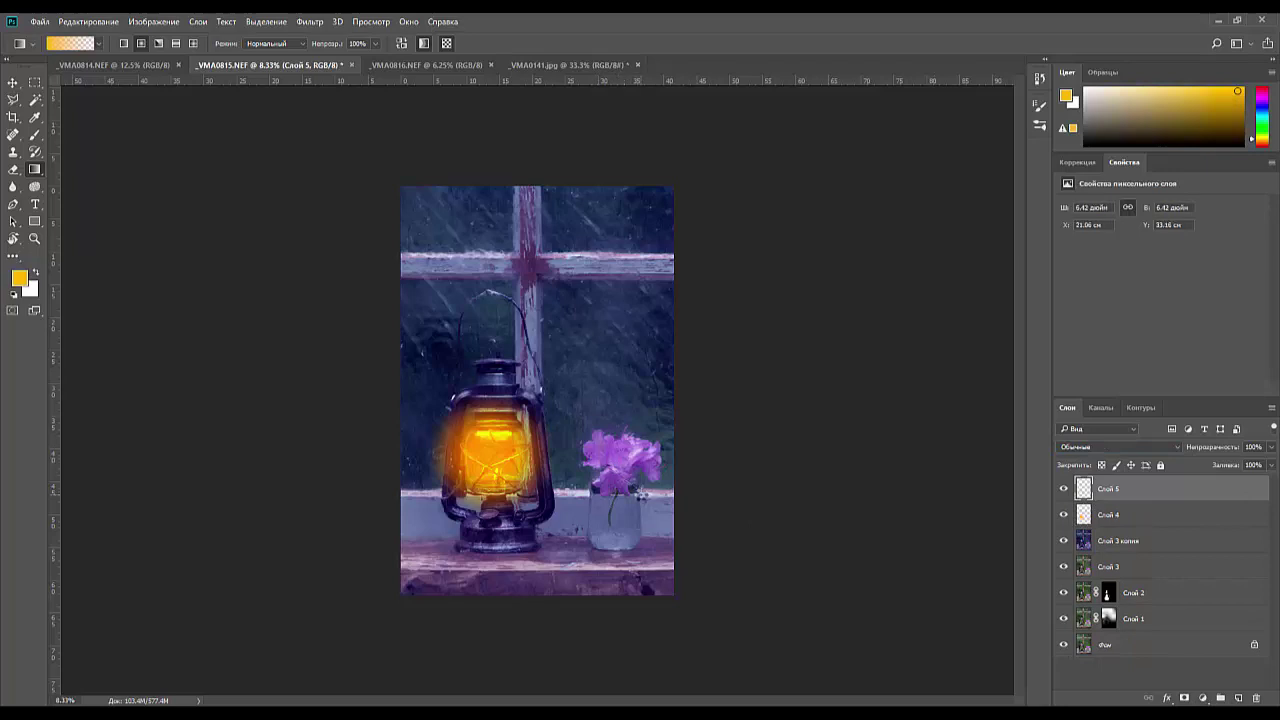
click(1089, 451)
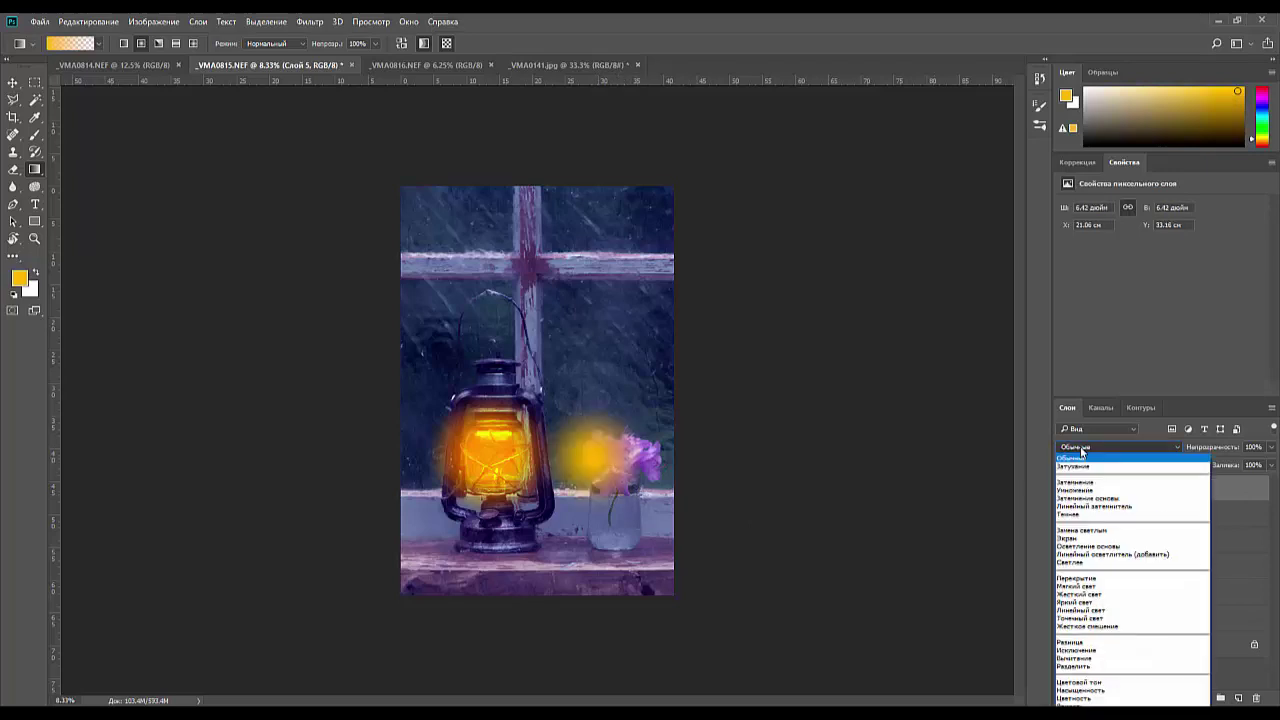
click(1088, 554)
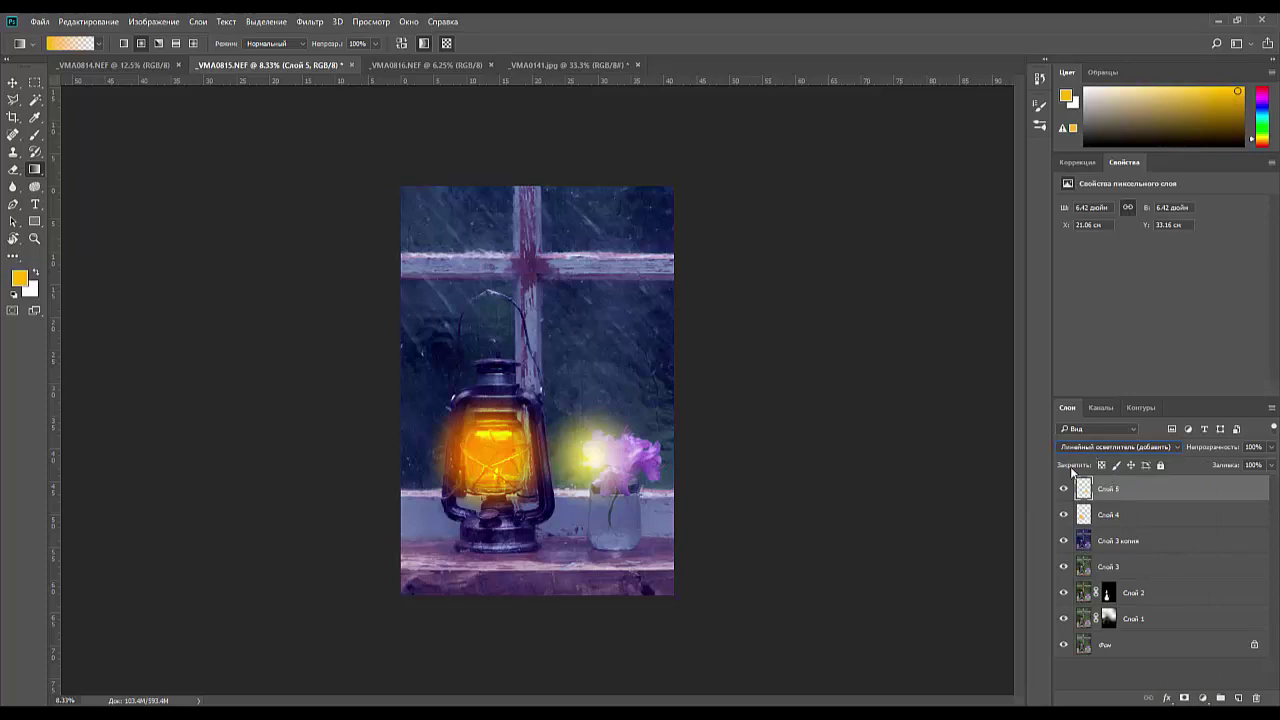
key(Down)
key(Down)
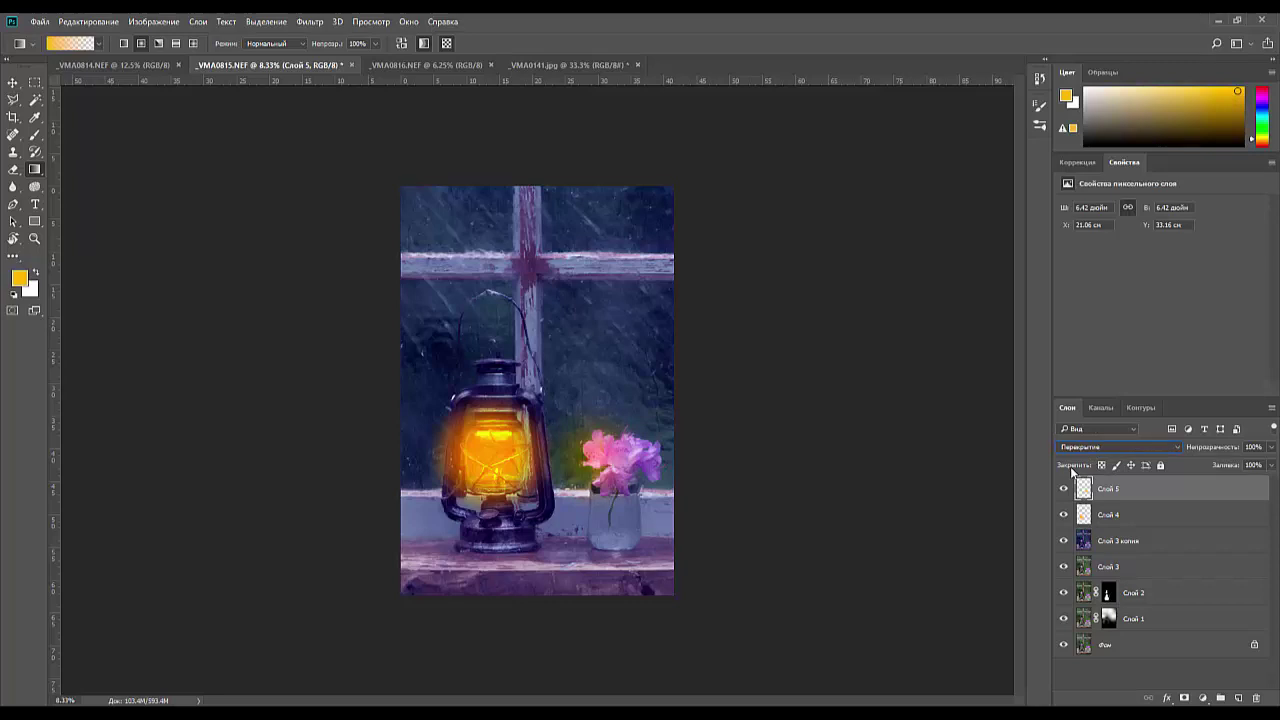
- Move the flower glow onto the petals facing the lantern, then narrow, skew and tilt it to about 3.2 by 5.7 inches
click(14, 83)
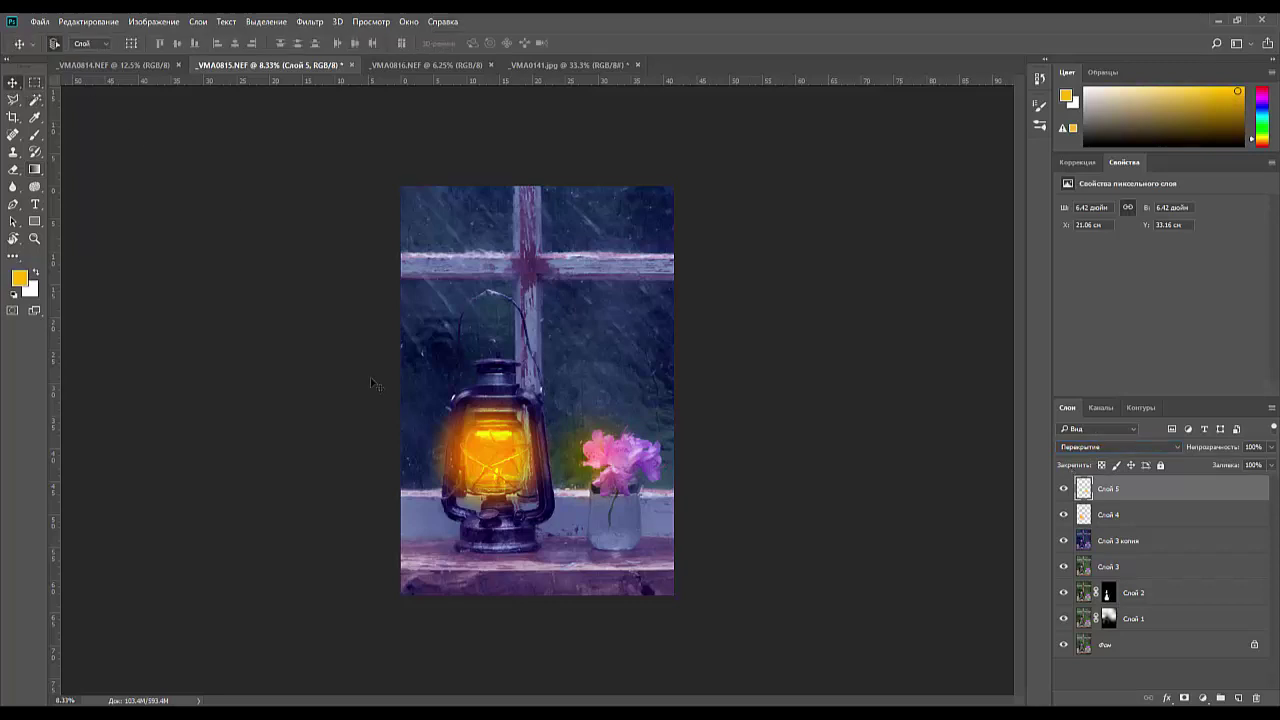
drag(607, 465, 621, 467)
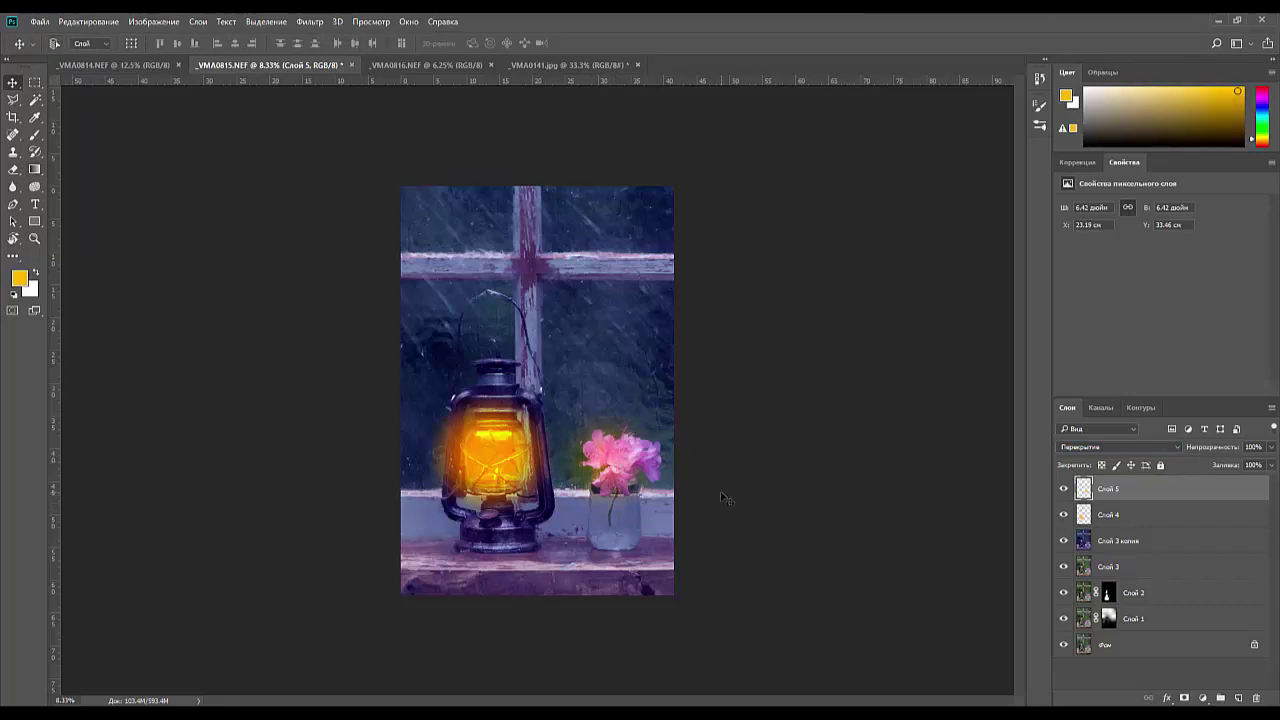
key(ctrl+t)
drag(660, 460, 634, 460)
drag(553, 406, 582, 423)
drag(555, 522, 590, 505)
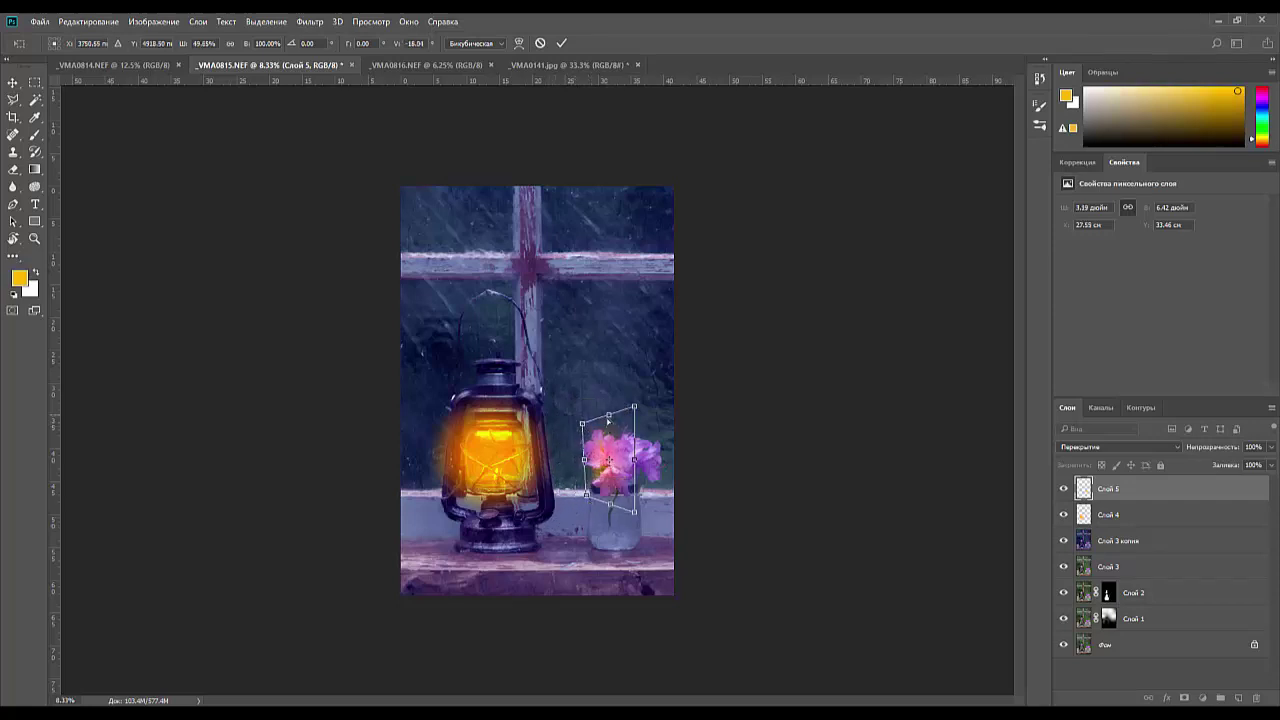
drag(609, 421, 598, 410)
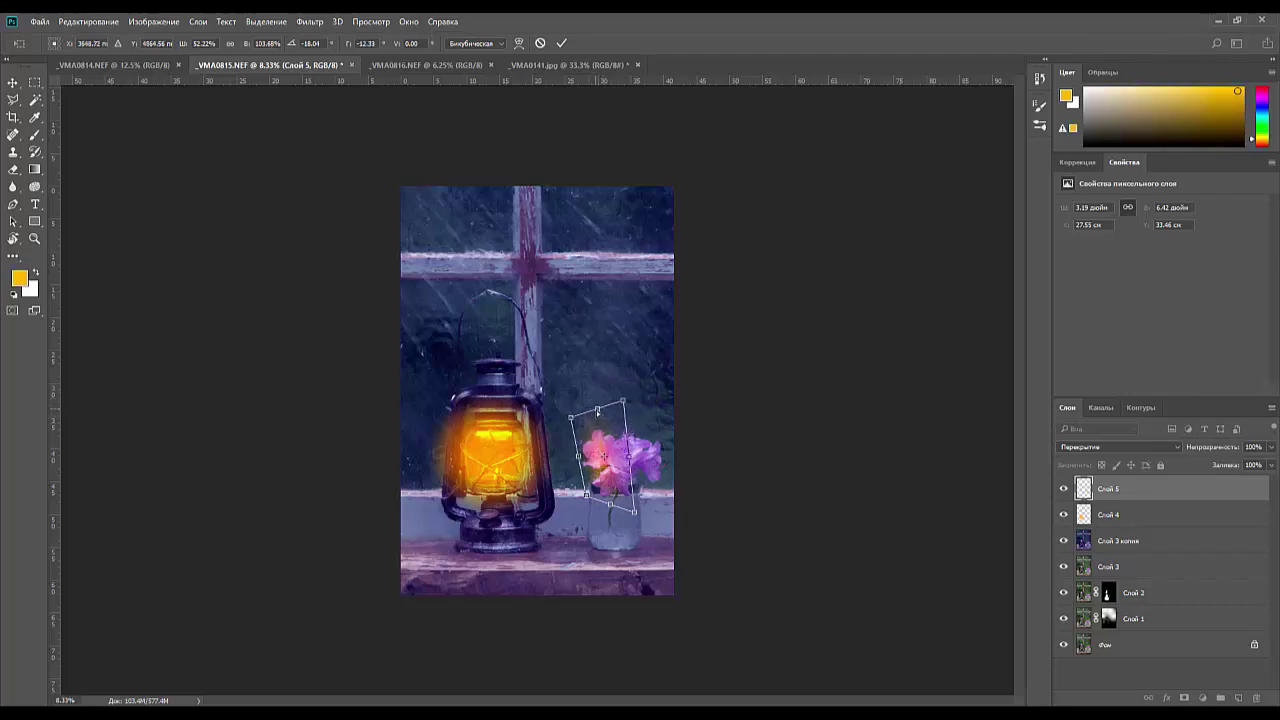
key(Return)
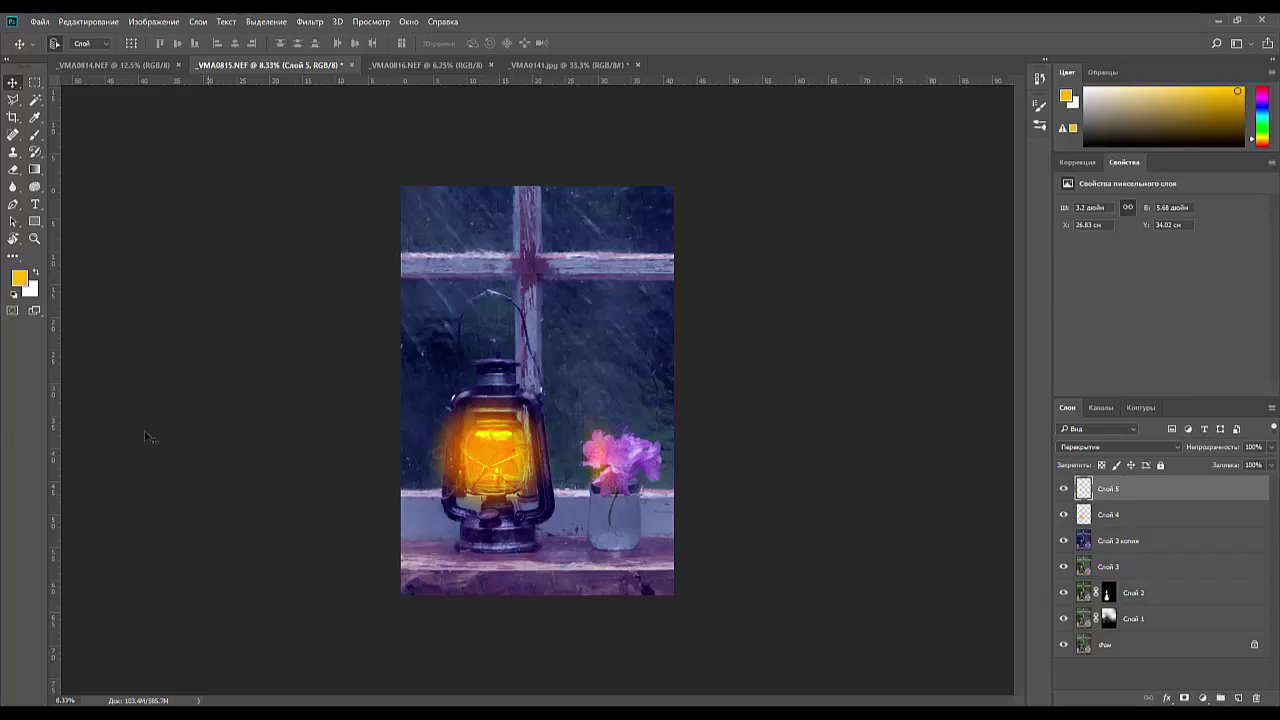
- On a new layer, draw overlapping yellow radial gradients around the lantern, window frame and sill, covering about 14.8 by 17 inches
click(1239, 699)
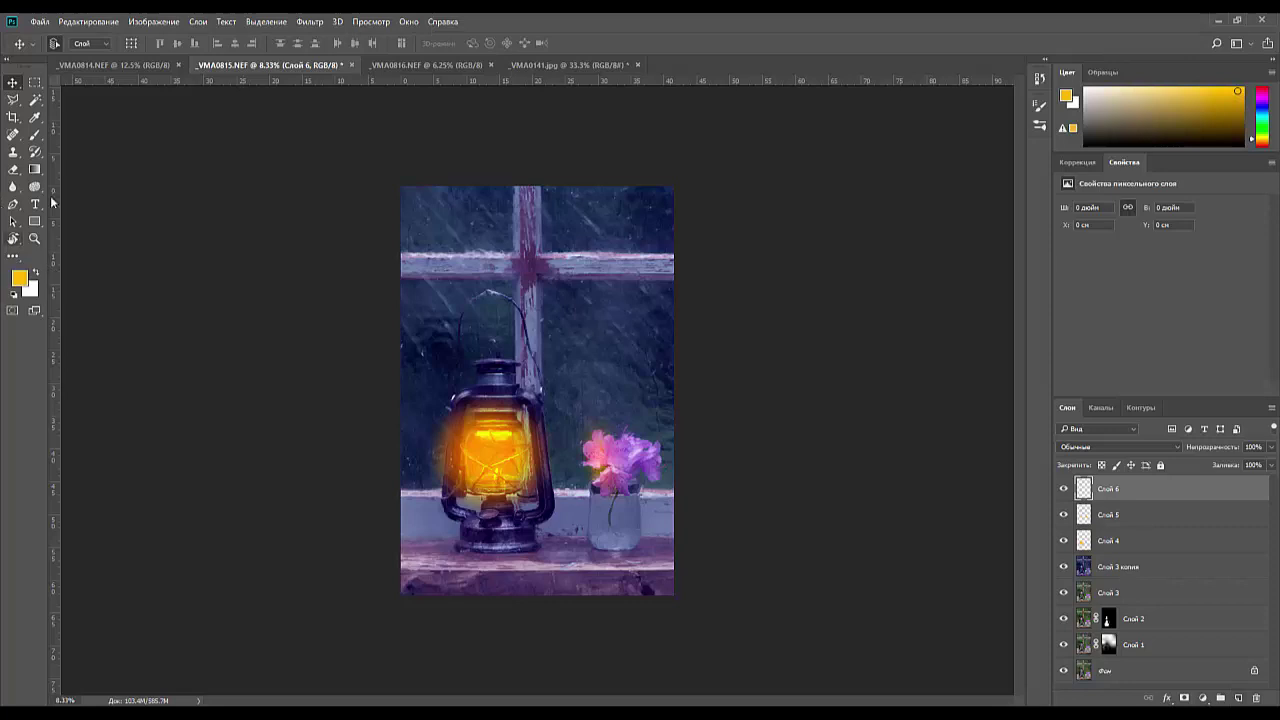
click(35, 169)
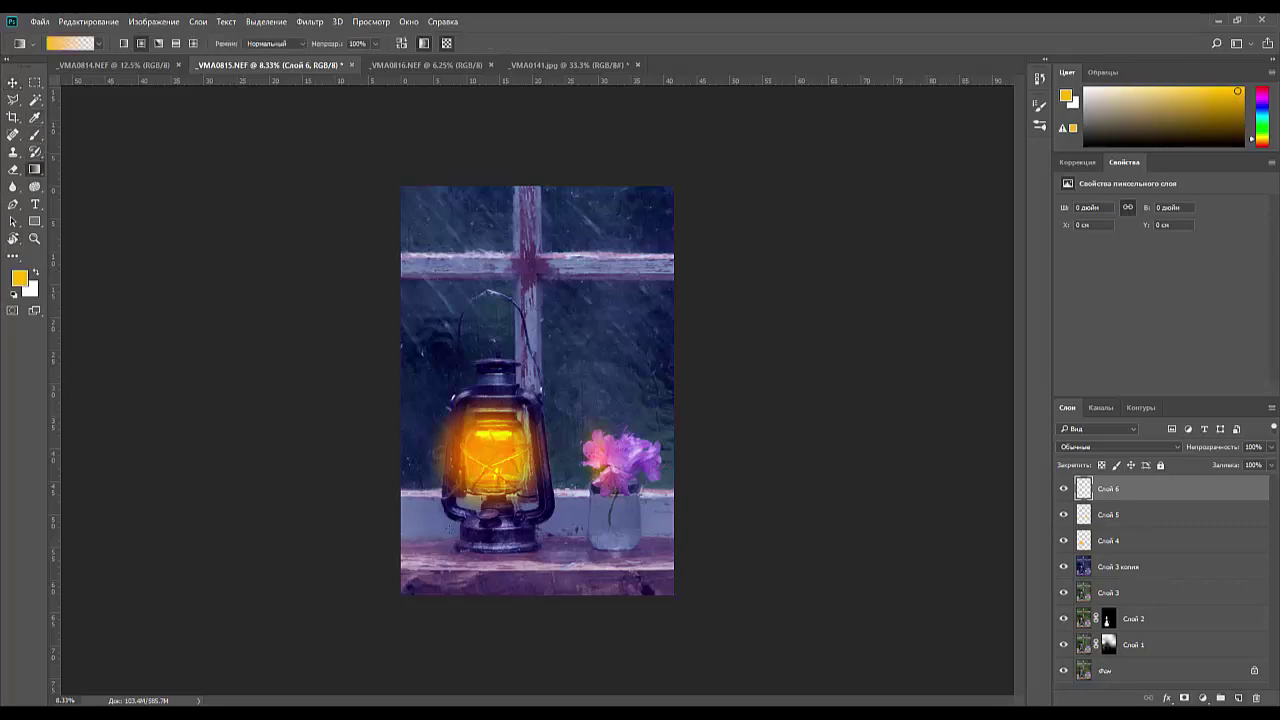
drag(460, 549, 513, 600)
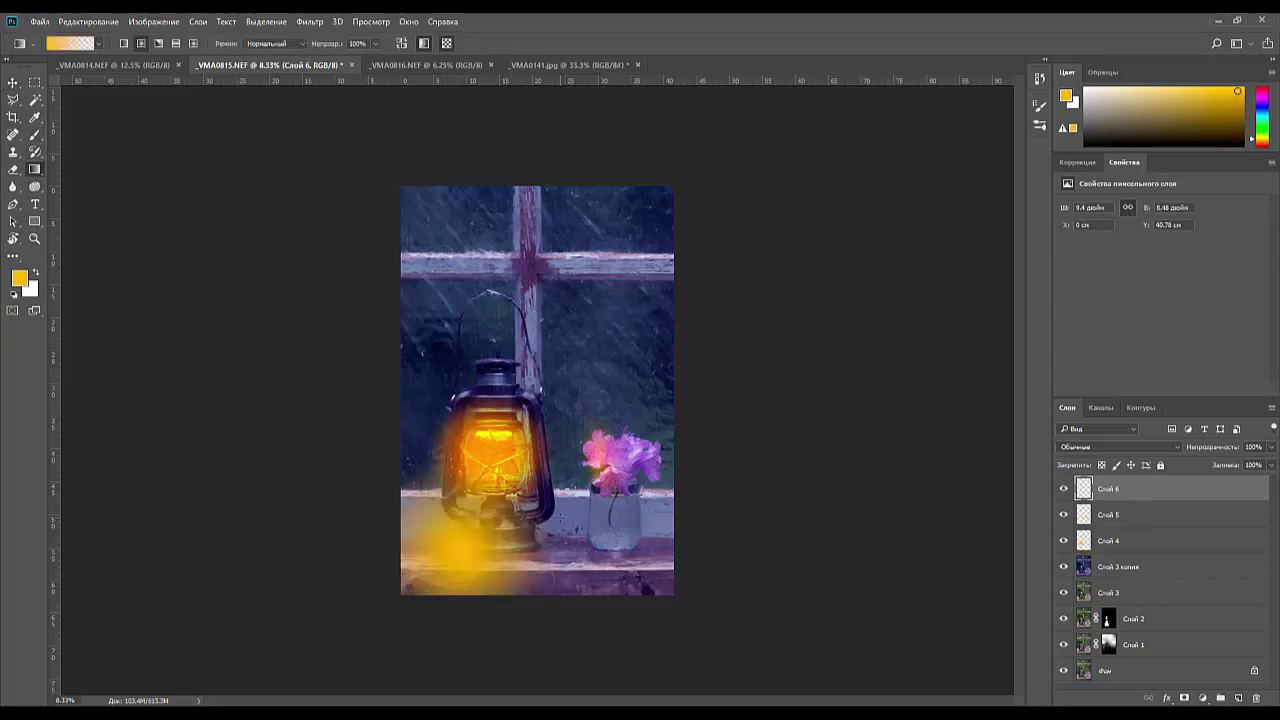
drag(560, 518, 580, 552)
drag(417, 511, 413, 469)
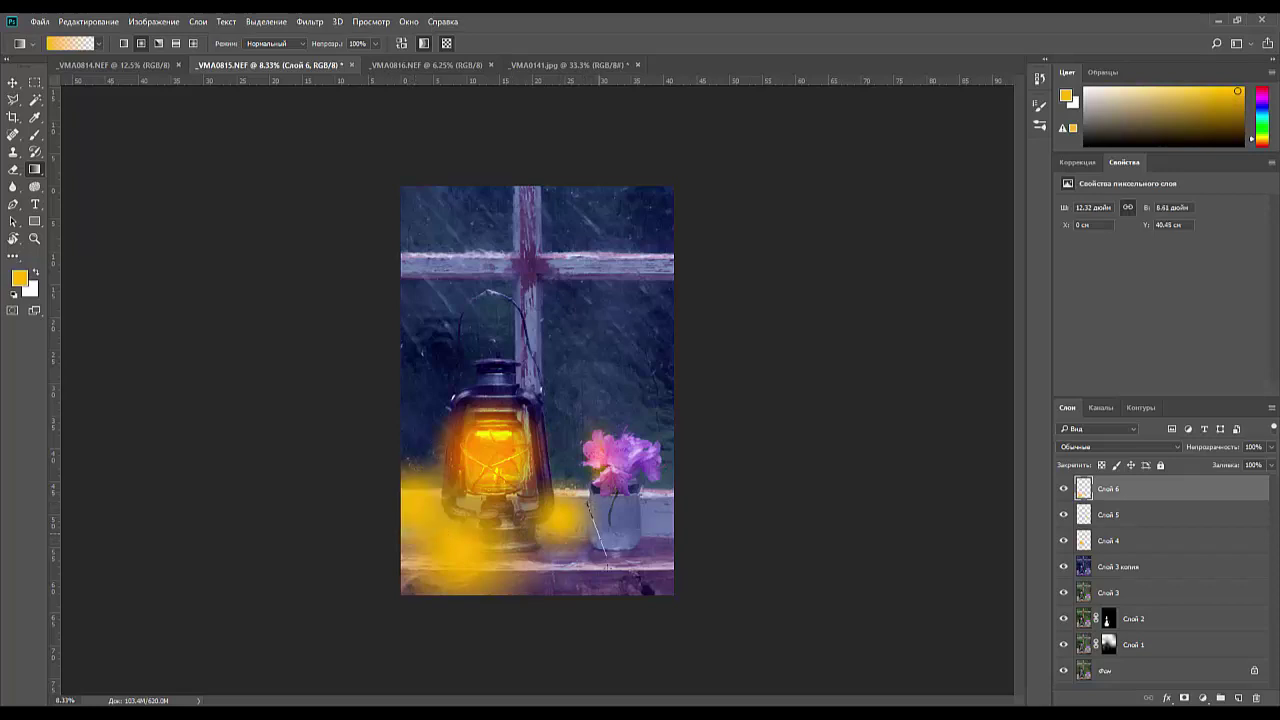
drag(606, 556, 606, 556)
drag(540, 418, 592, 515)
mouse_move(444, 422)
mouse_down()
mouse_move(454, 507)
mouse_move(534, 606)
mouse_up()
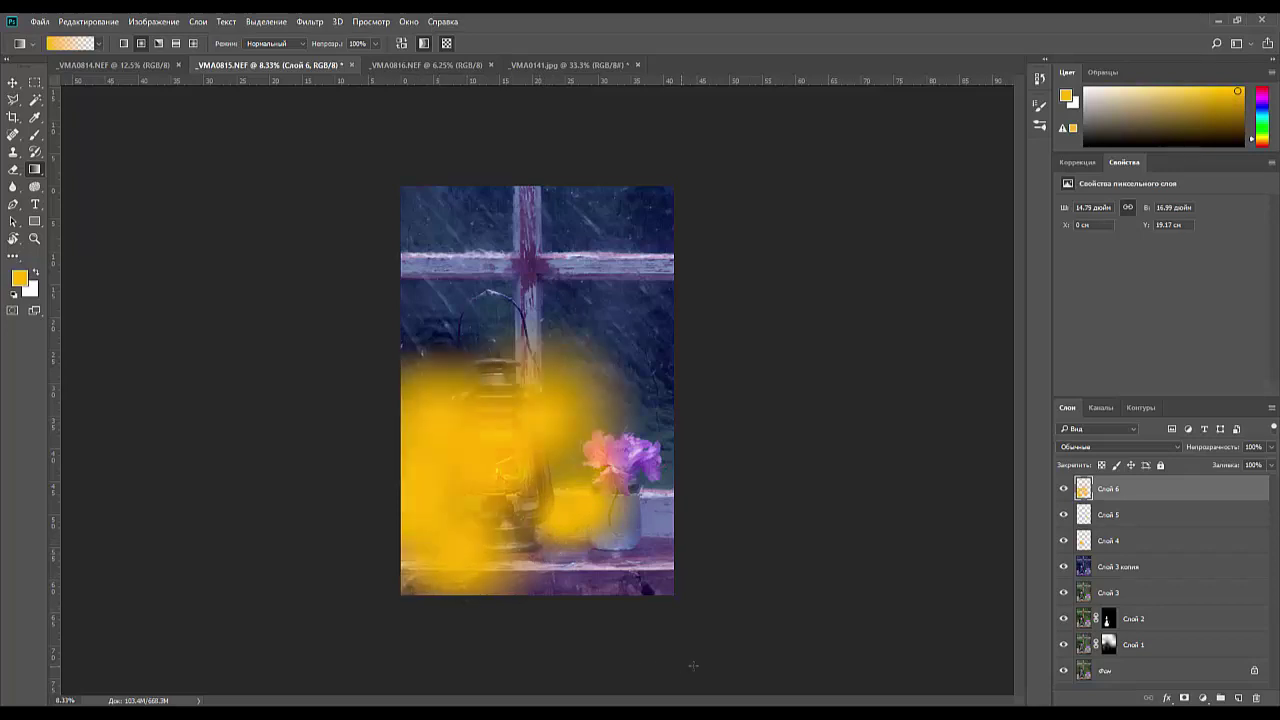
- Compare blend modes for the surrounding glow on Слой 6, choose Линейный свет and reduce its opacity to about 58%
click(1085, 449)
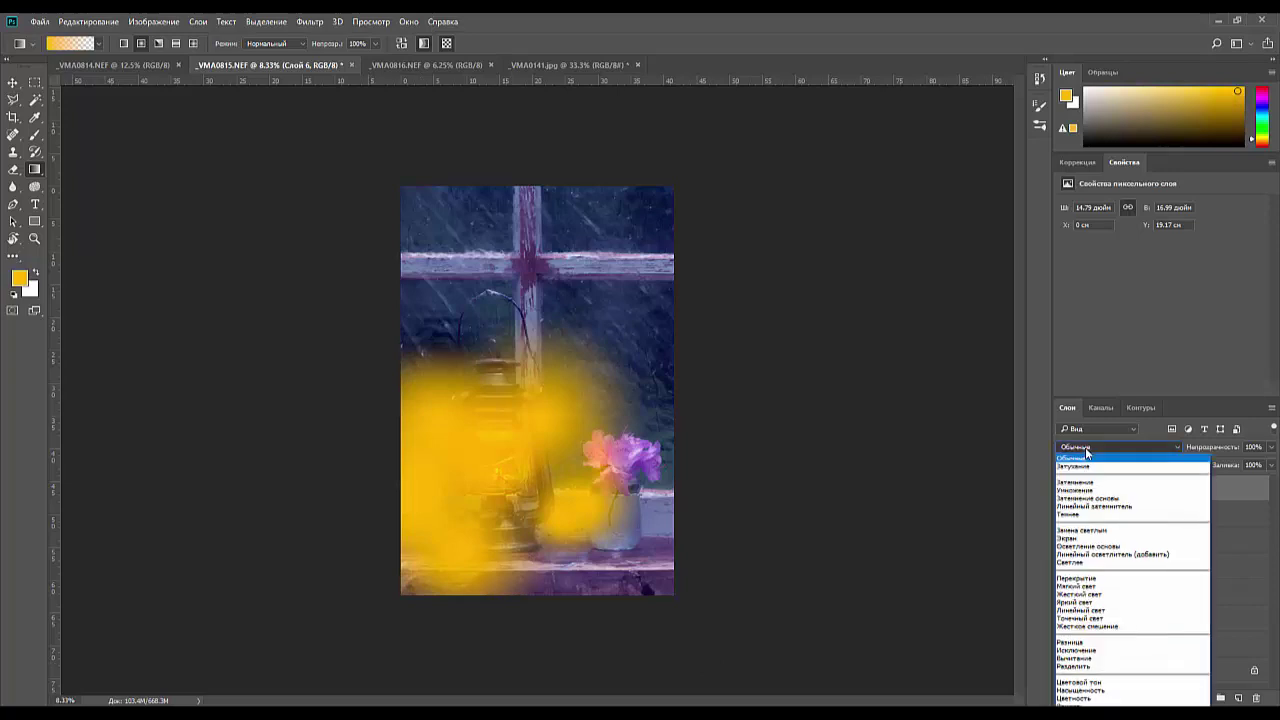
click(1085, 450)
scroll(1085, 455, down, 4)
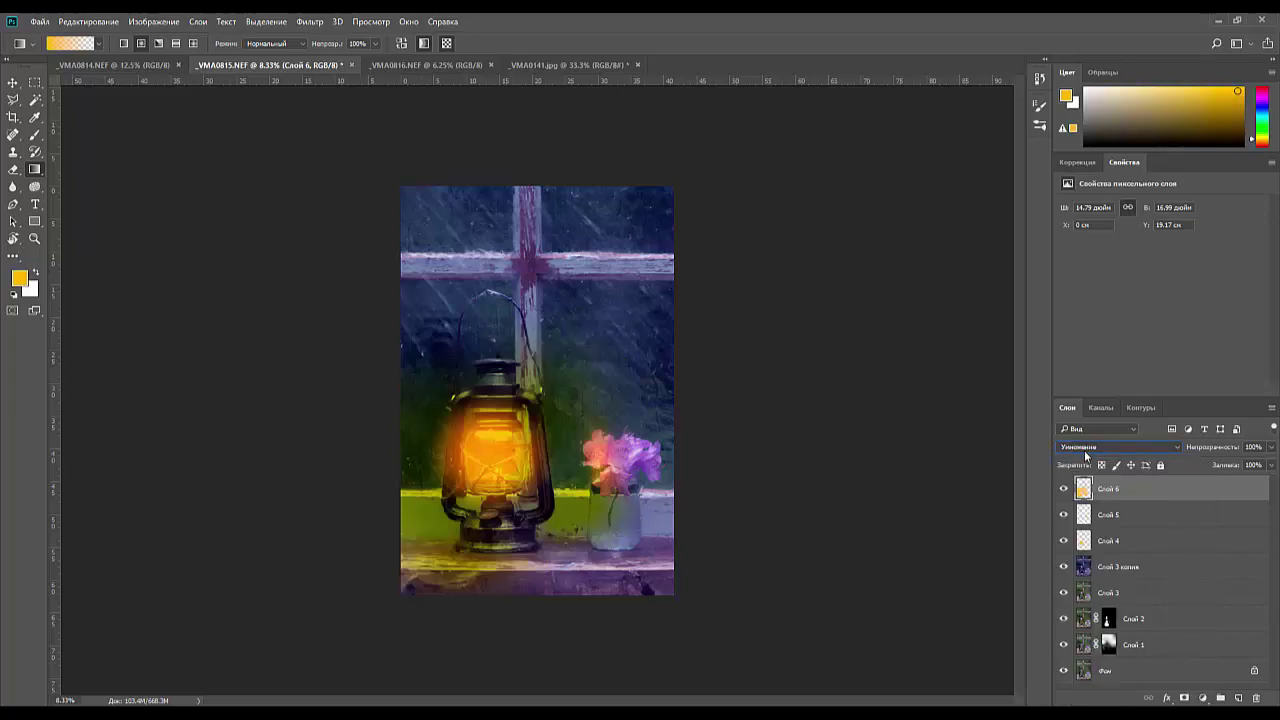
scroll(1084, 450, down, 7)
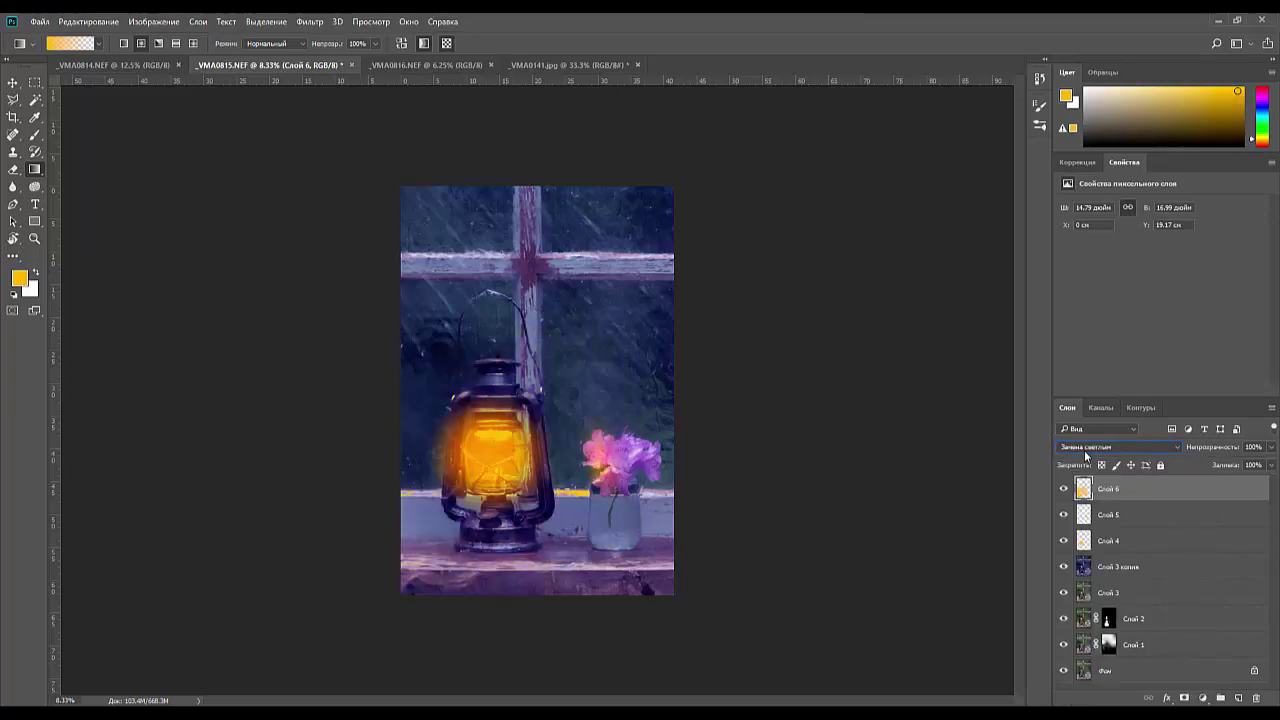
scroll(1084, 450, down, 1)
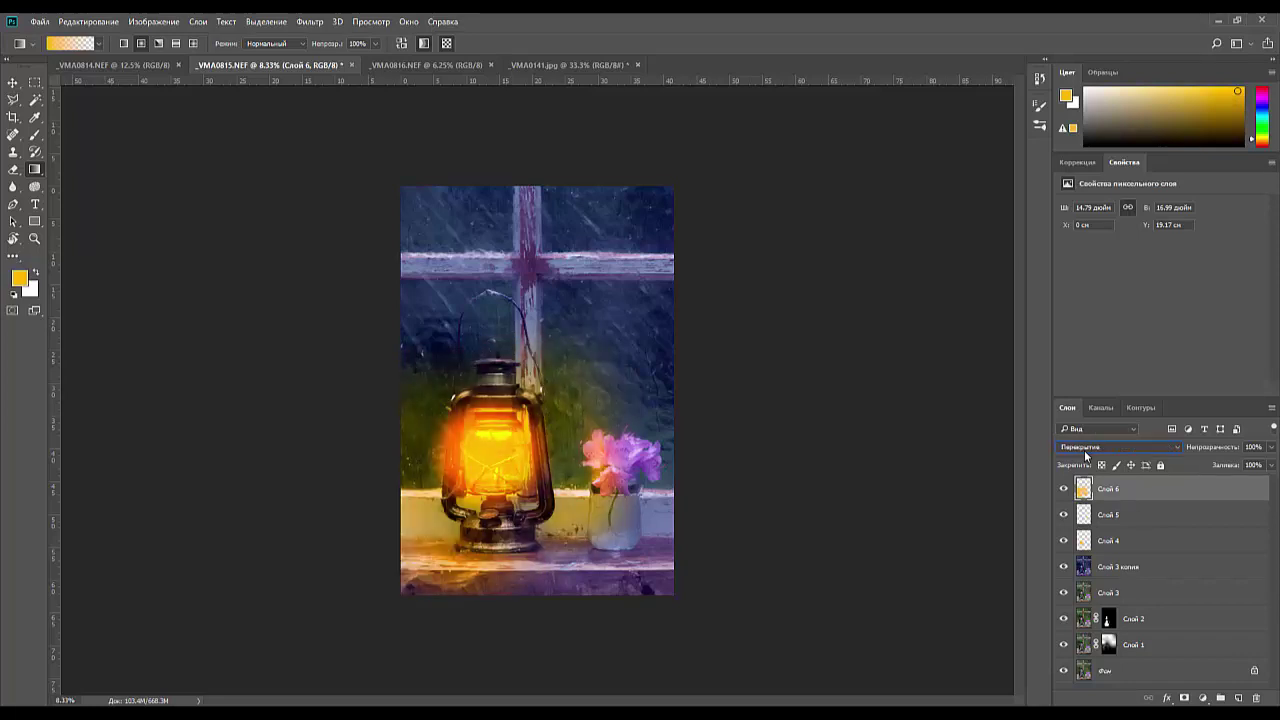
scroll(1084, 450, down, 1)
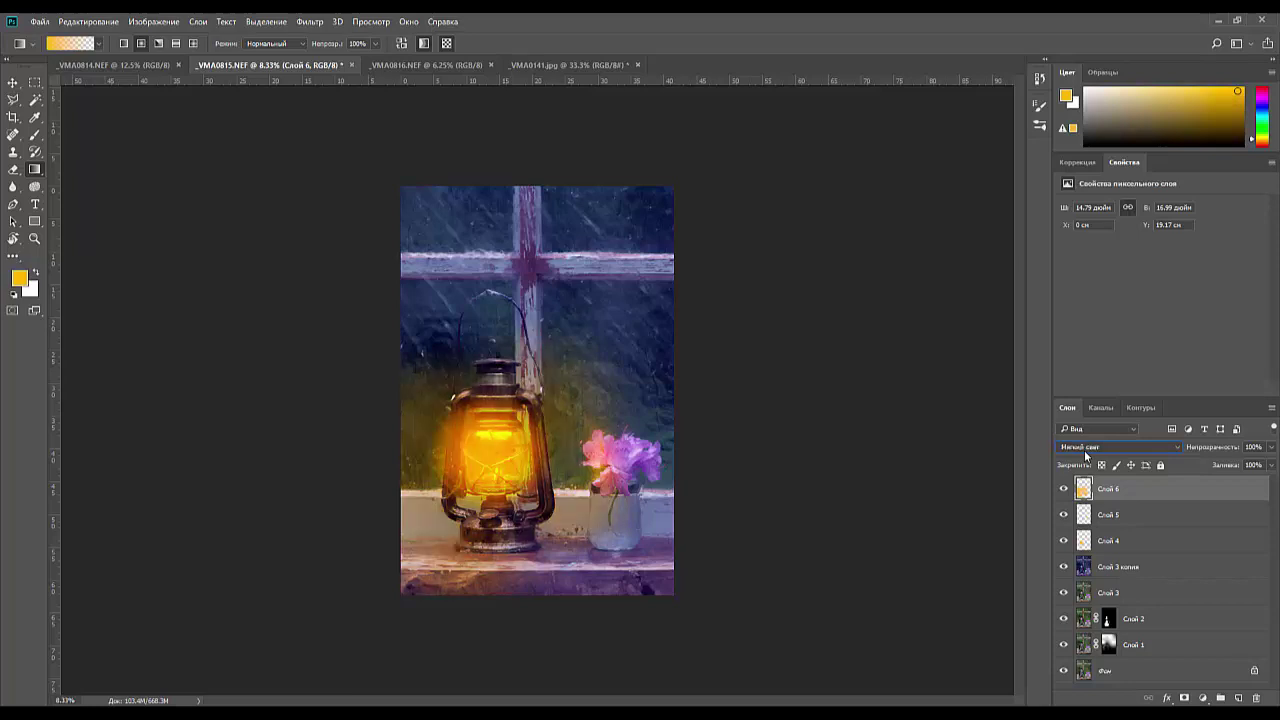
scroll(1084, 450, down, 1)
scroll(1084, 450, down, 1)
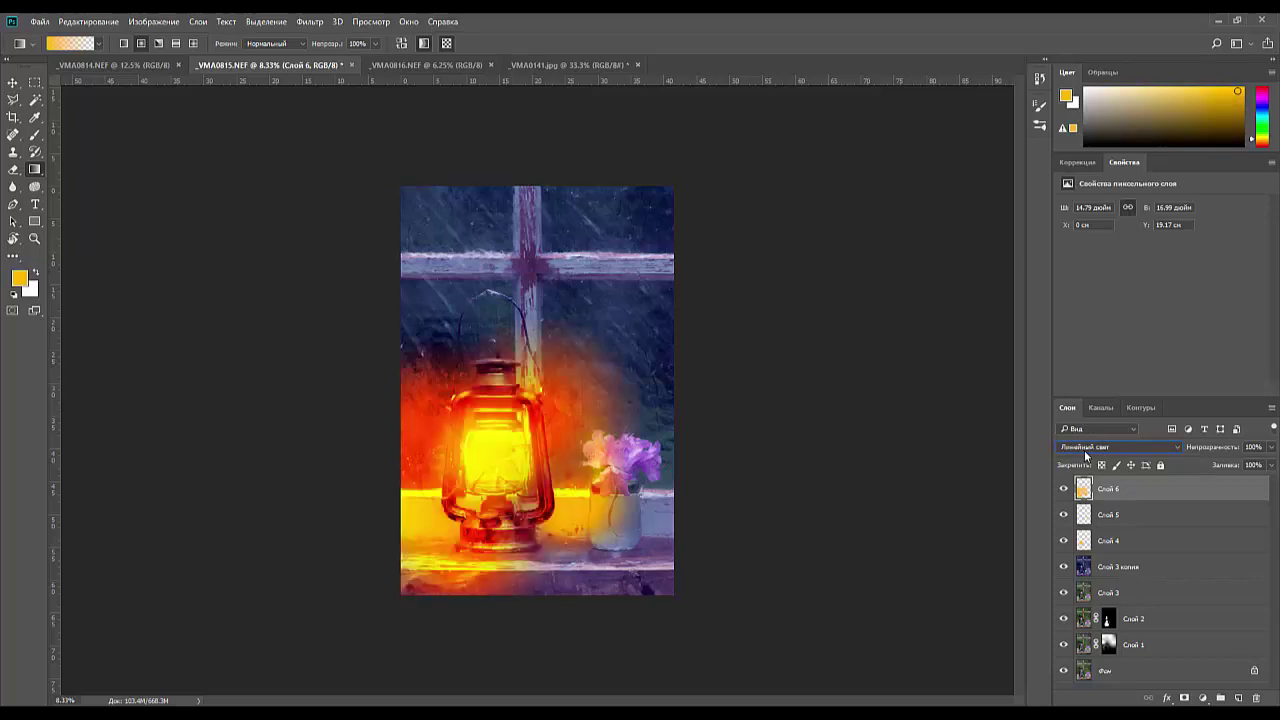
scroll(1084, 450, down, 1)
scroll(1084, 450, up, 1)
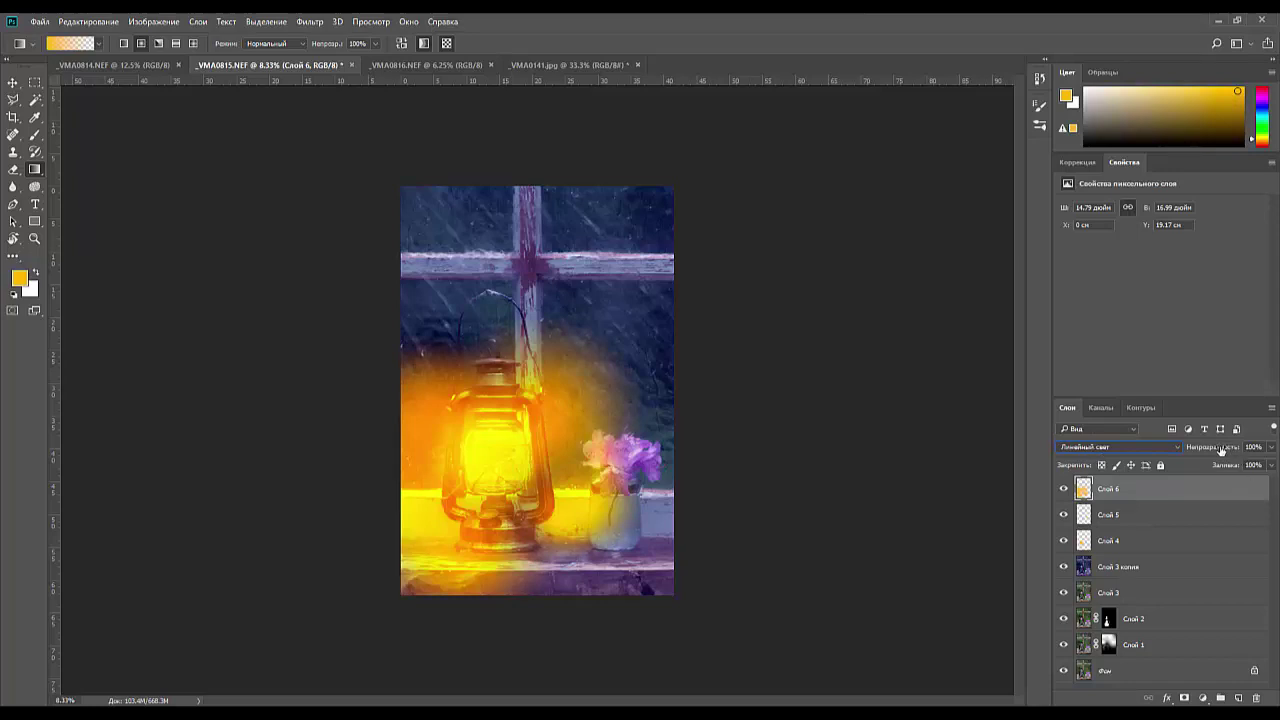
drag(1220, 450, 1192, 467)
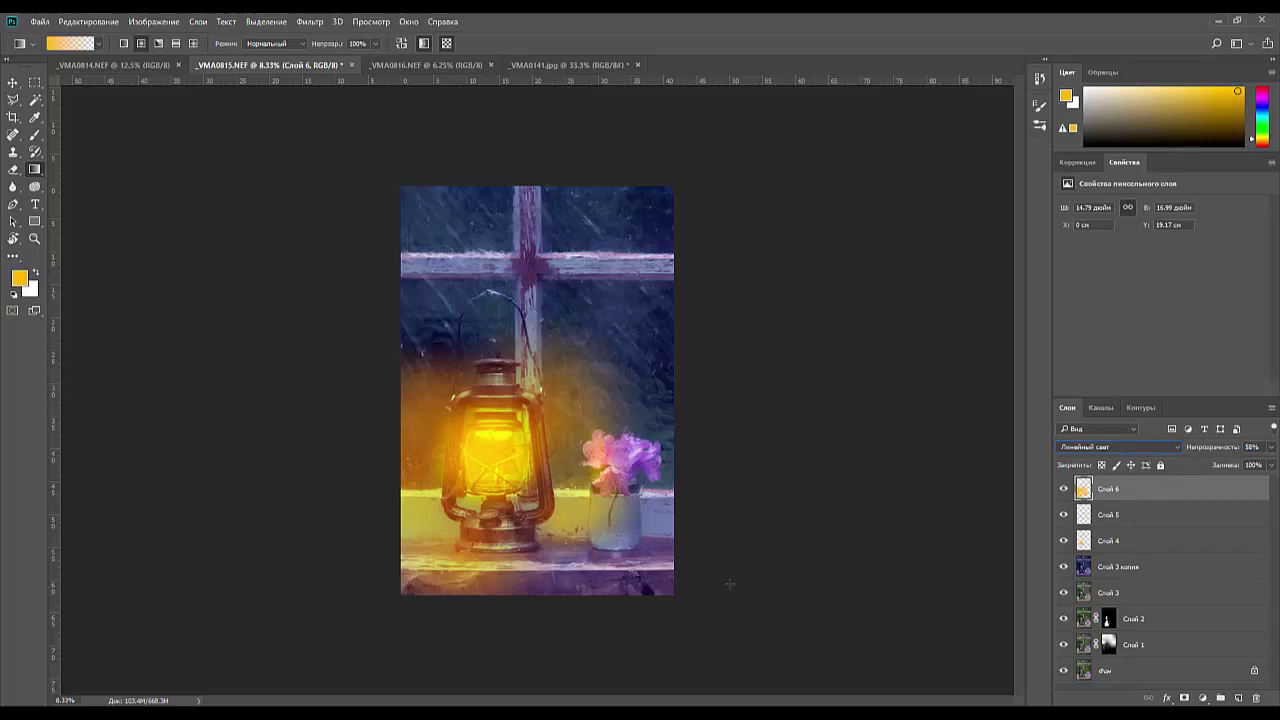
- Distort the surrounding glow on Слой 6, lowering its upper edge and stretching it past the picture's lantern side, to about 16.3 by 15.8 inches
key(ctrl+t)
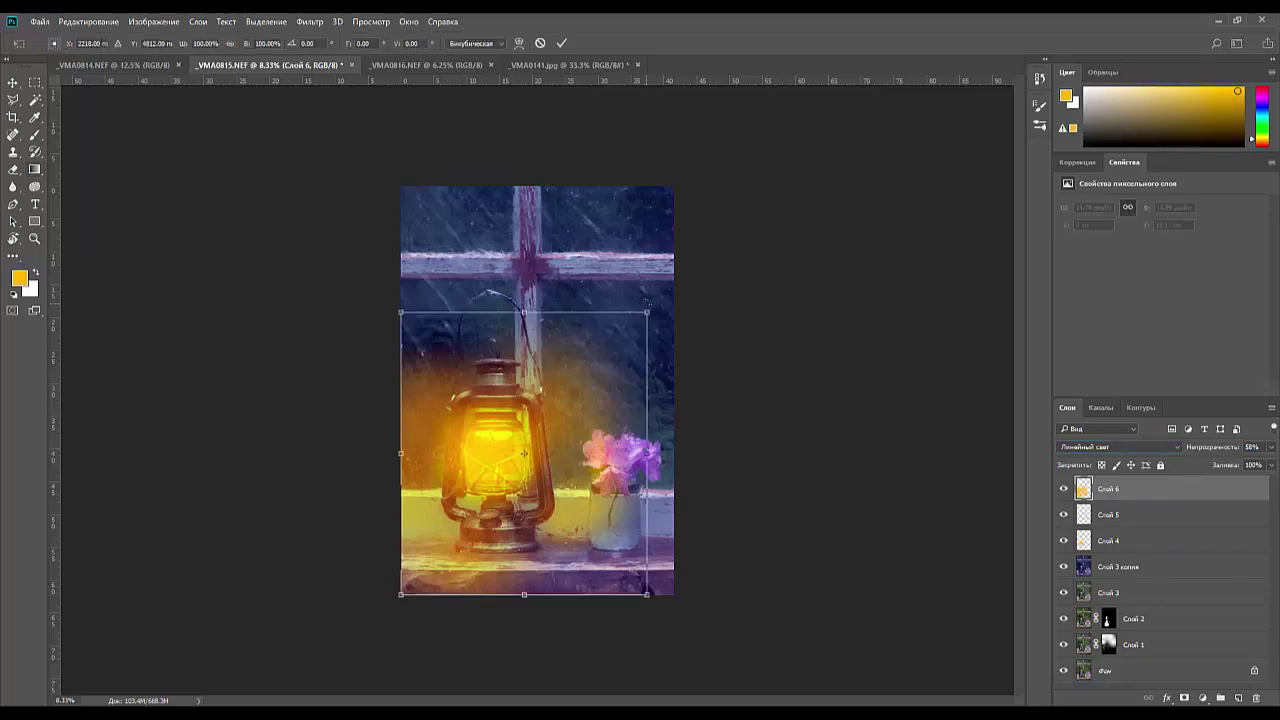
drag(647, 318, 601, 363)
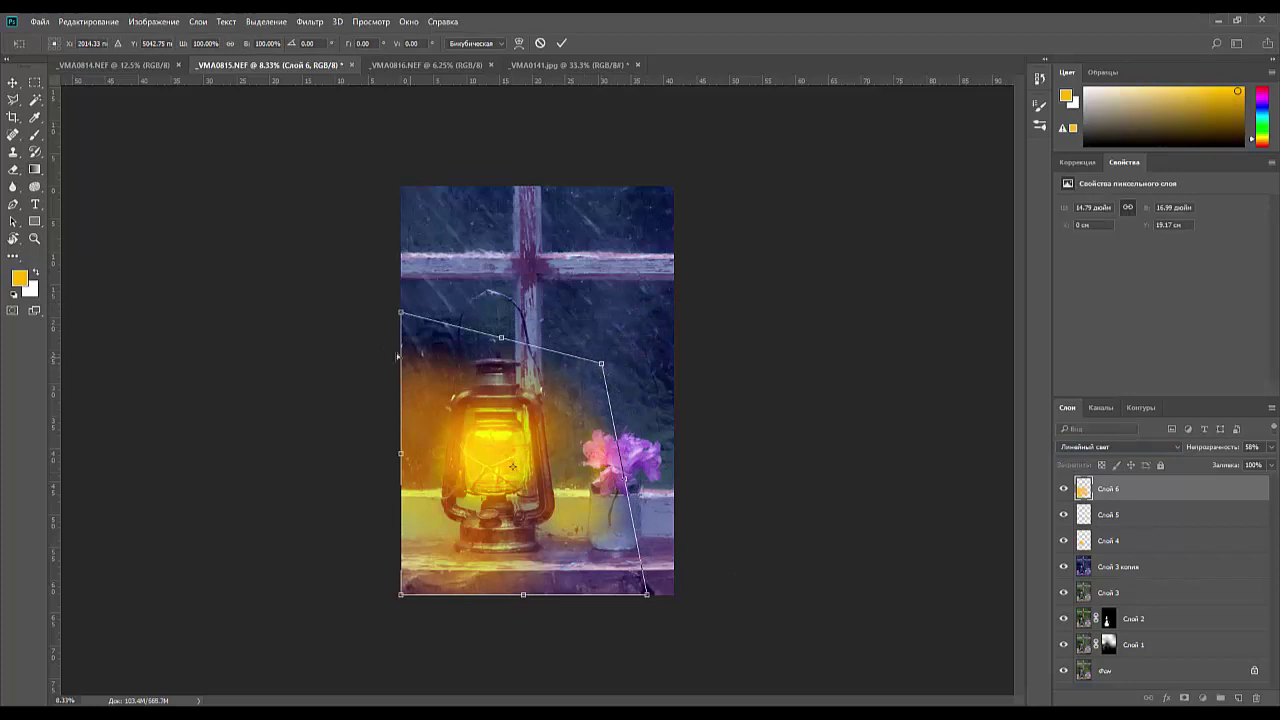
drag(400, 316, 418, 370)
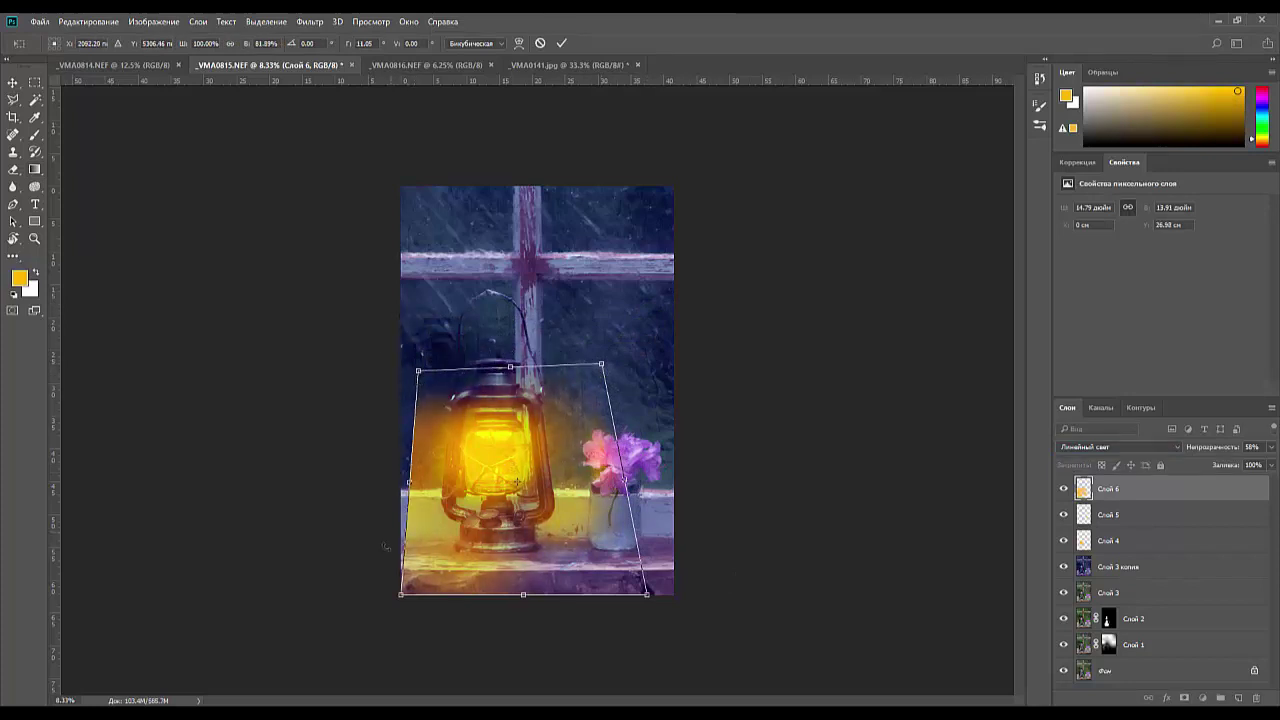
drag(410, 482, 384, 527)
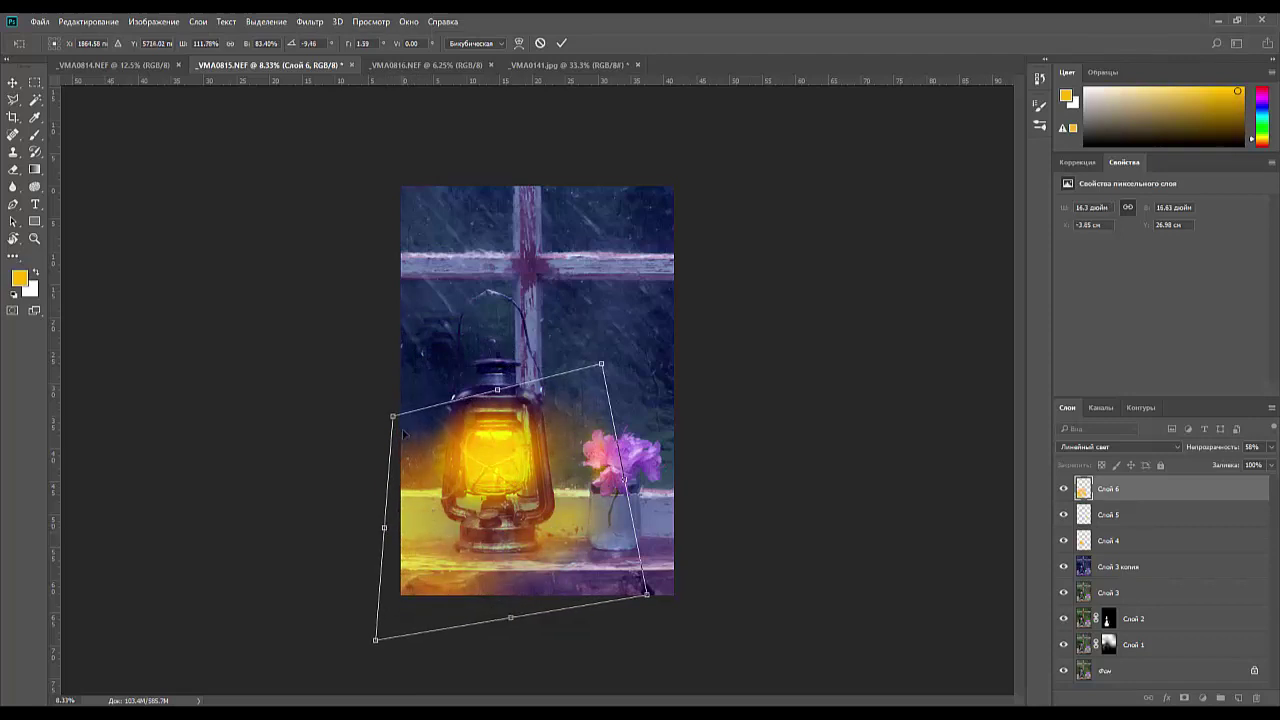
drag(390, 415, 379, 401)
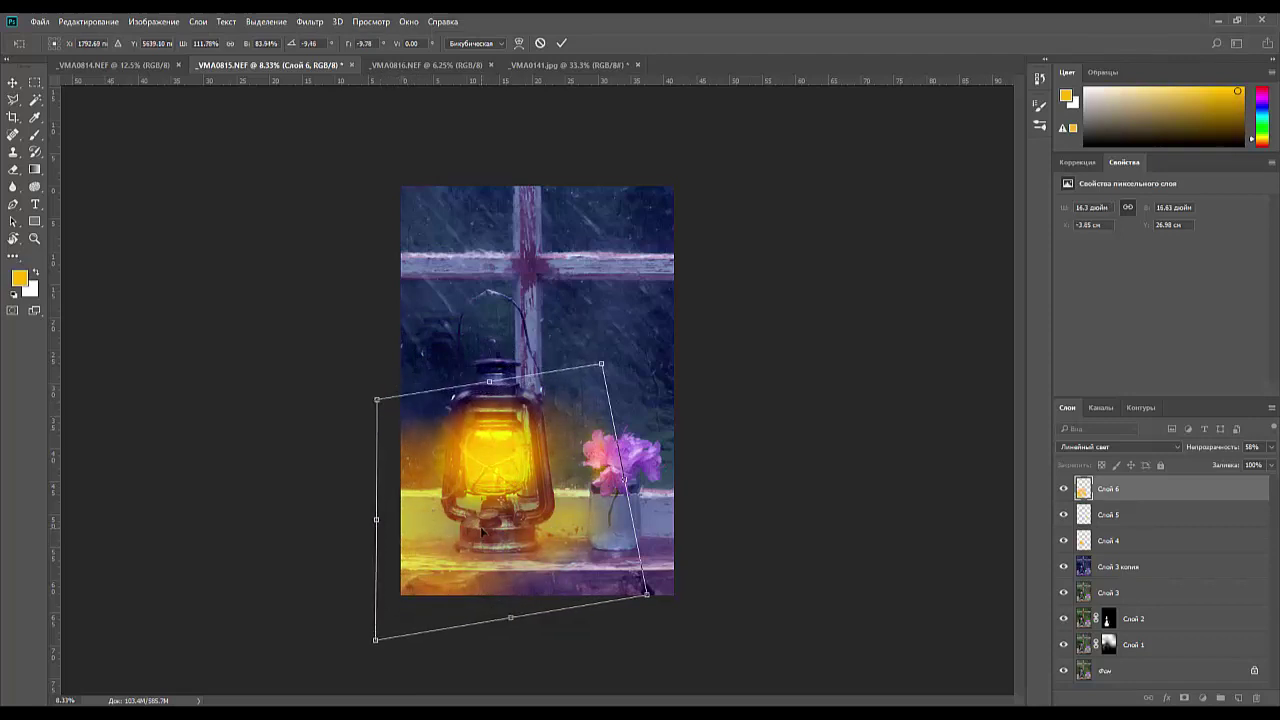
key(g)
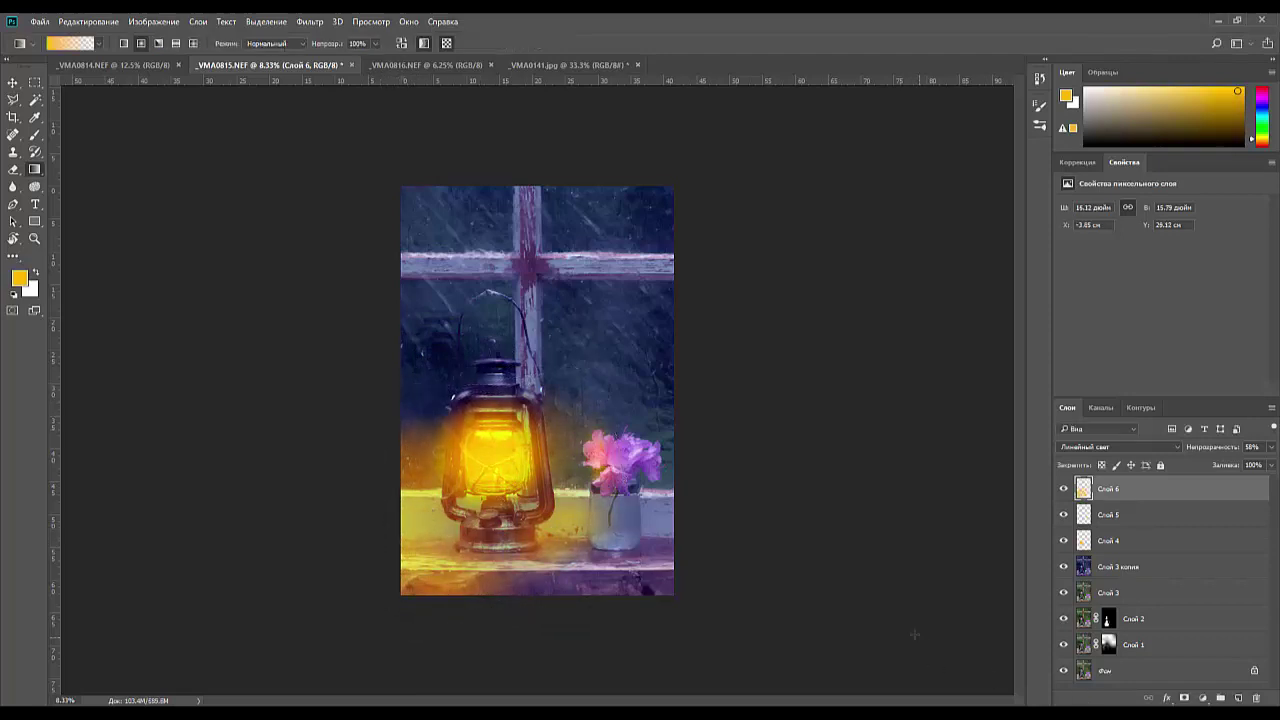
- Warp the surrounding glow into an arch over the lantern, about 15.7 by 17.6 inches, and reduce its opacity to 47%
key(ctrl+t)
right_click(566, 503)
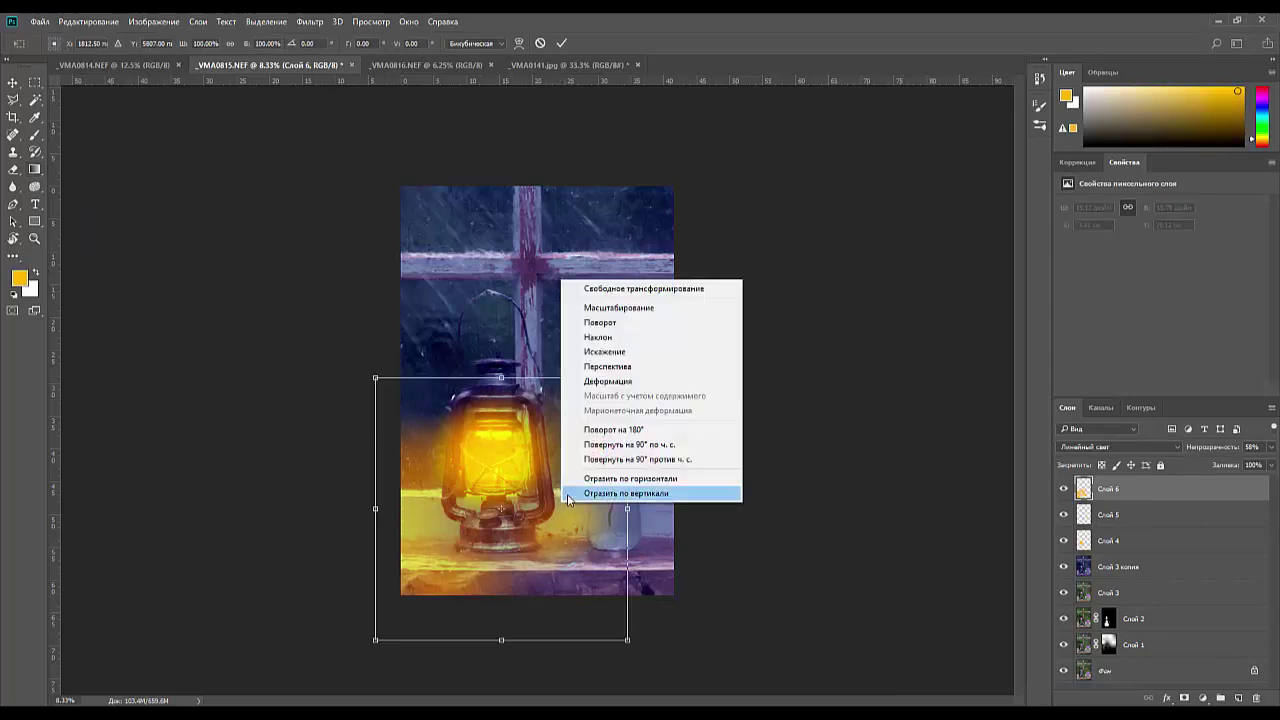
click(605, 381)
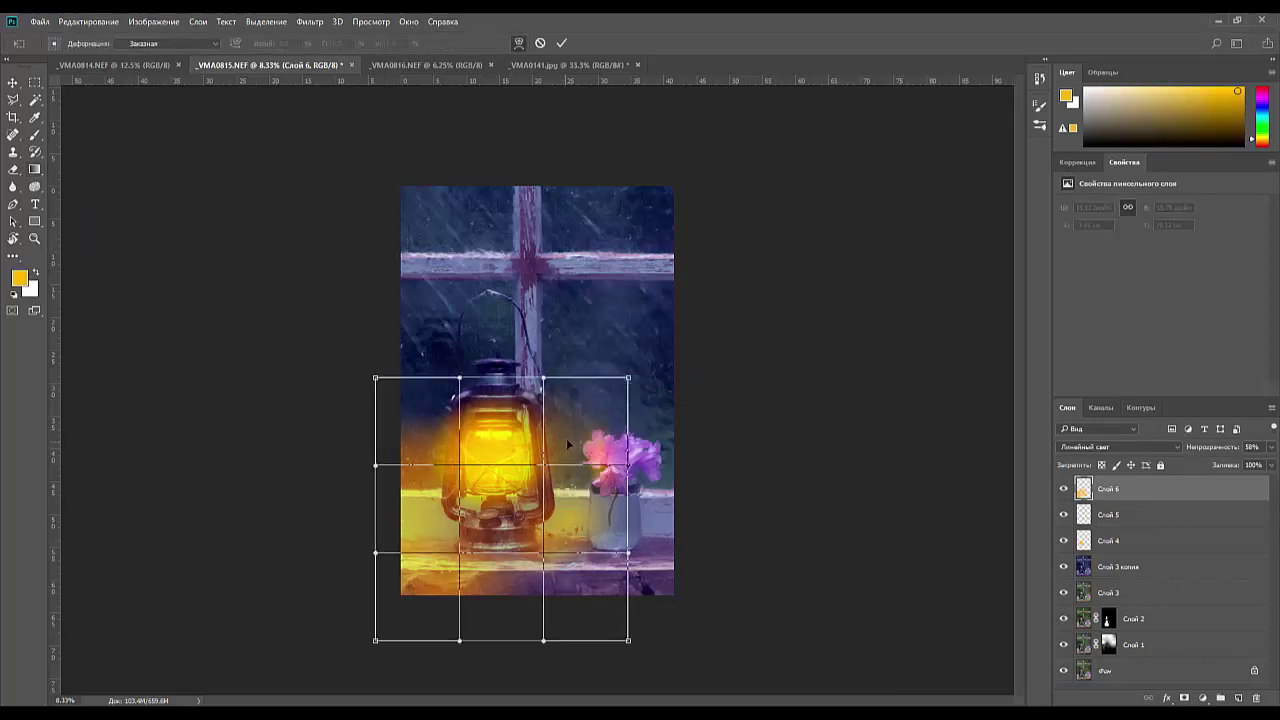
drag(583, 422, 600, 398)
drag(465, 446, 403, 409)
drag(396, 529, 400, 520)
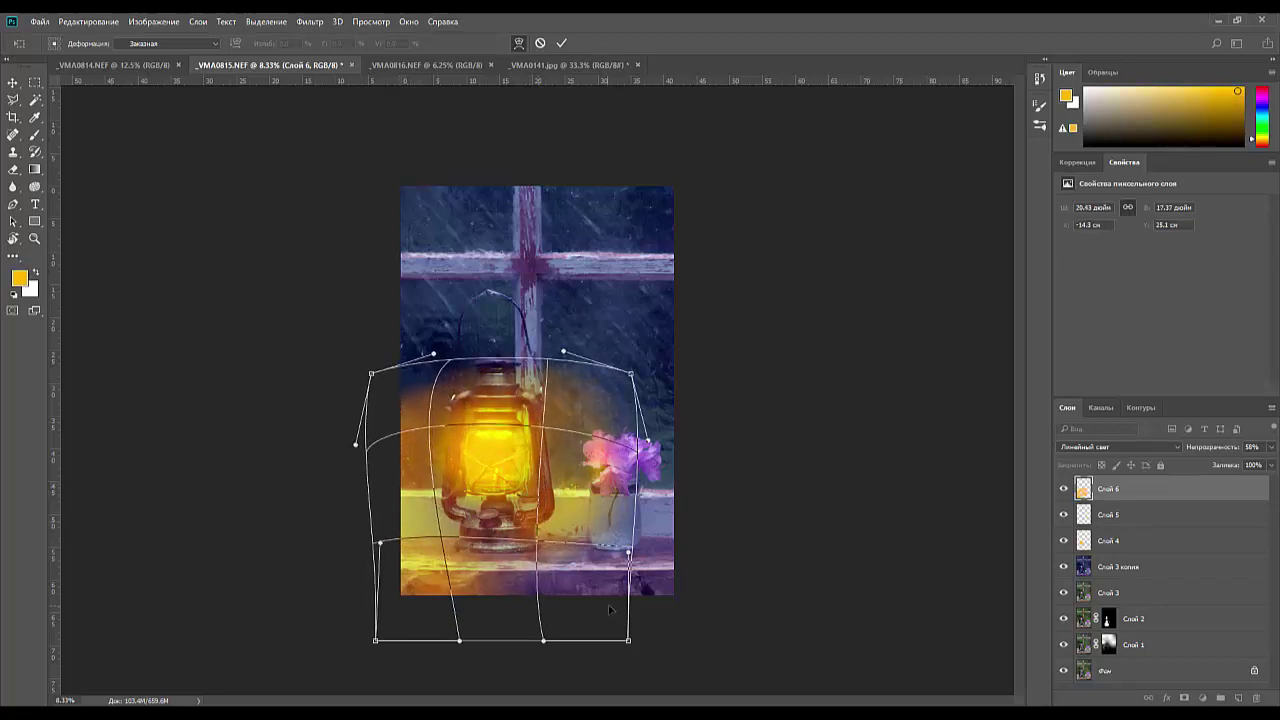
mouse_move(628, 639)
mouse_down()
mouse_move(626, 615)
mouse_move(616, 634)
mouse_up()
key(ctrl+z)
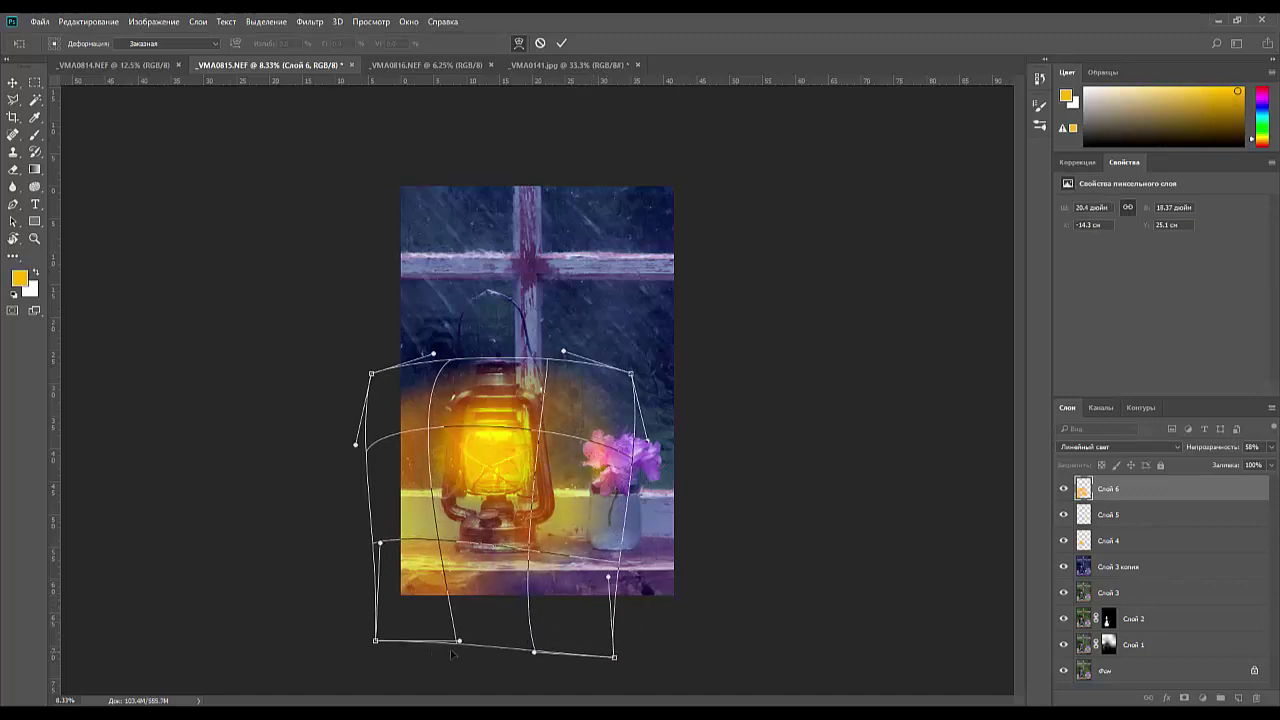
mouse_move(375, 640)
mouse_down()
mouse_move(376, 617)
mouse_move(370, 626)
mouse_up()
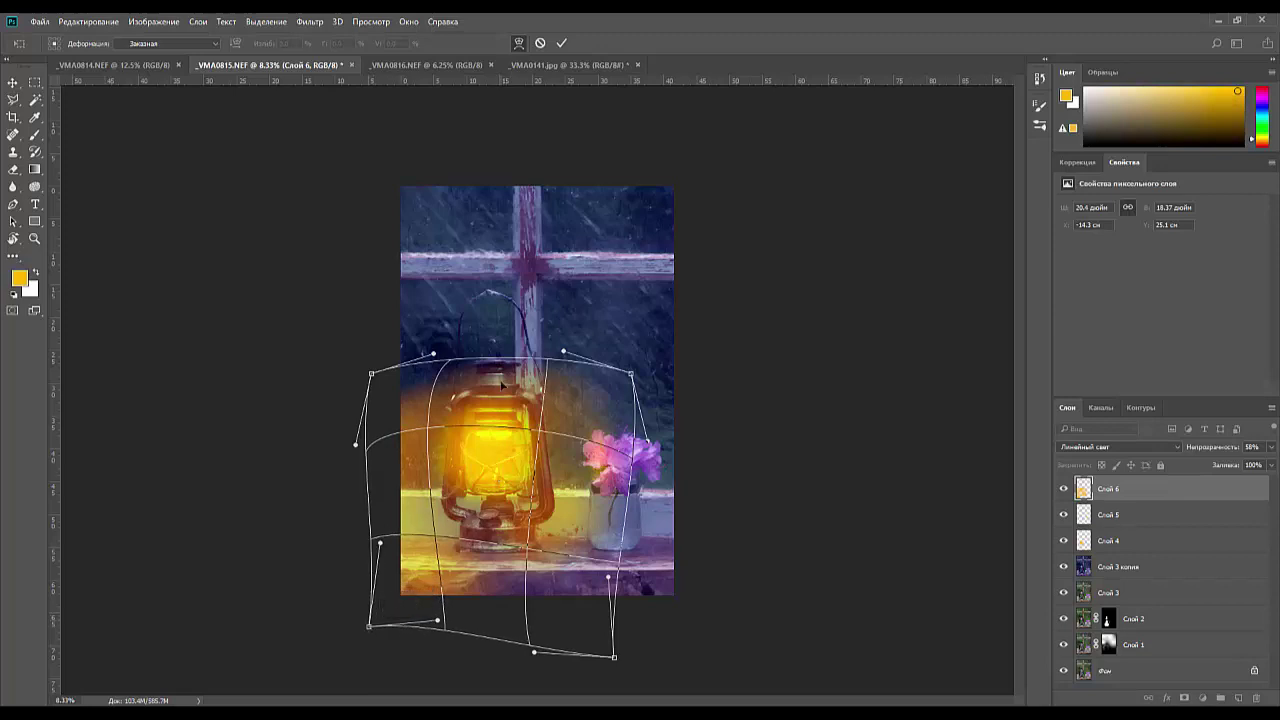
drag(486, 364, 492, 350)
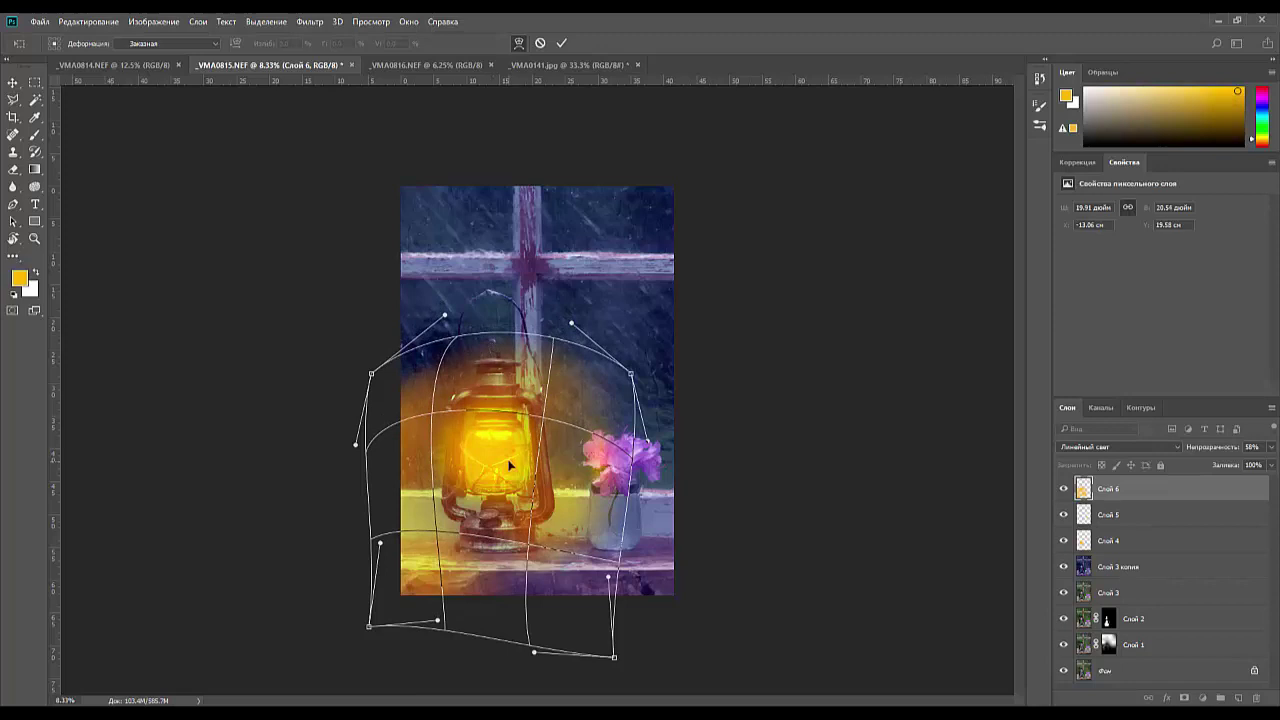
key(Return)
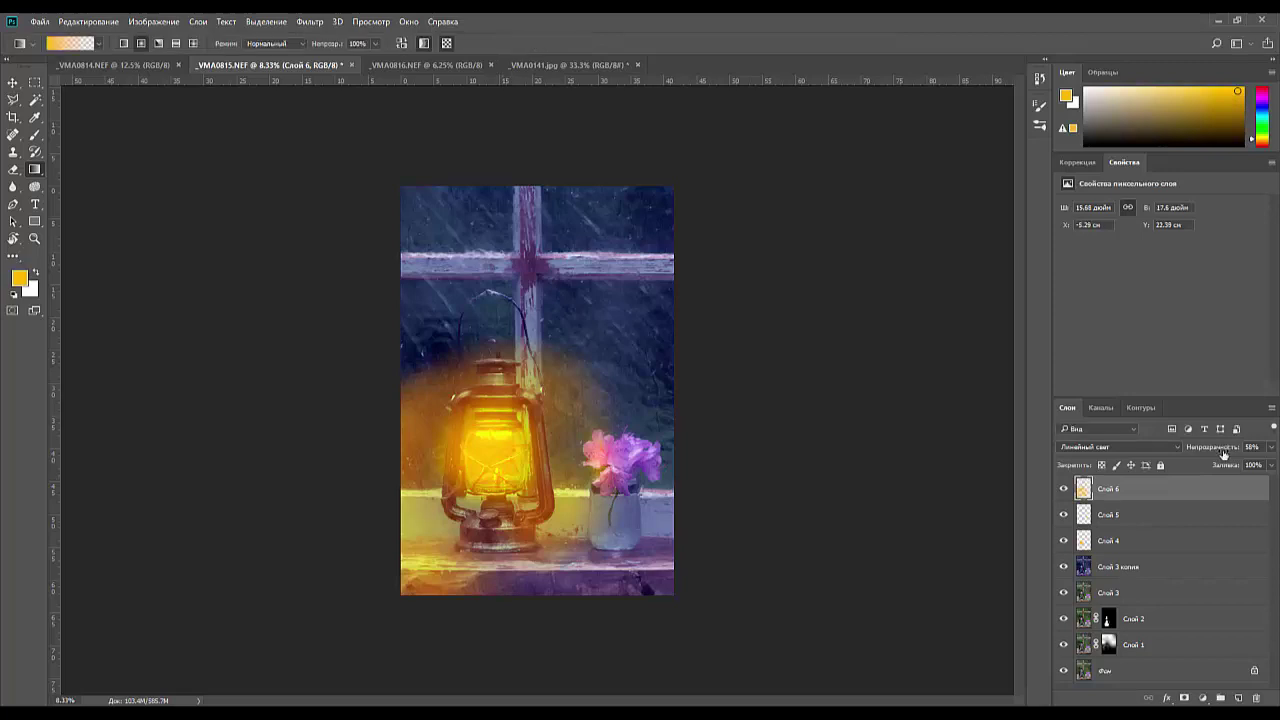
mouse_move(1226, 453)
mouse_down()
mouse_move(1206, 453)
mouse_move(1222, 453)
mouse_up()
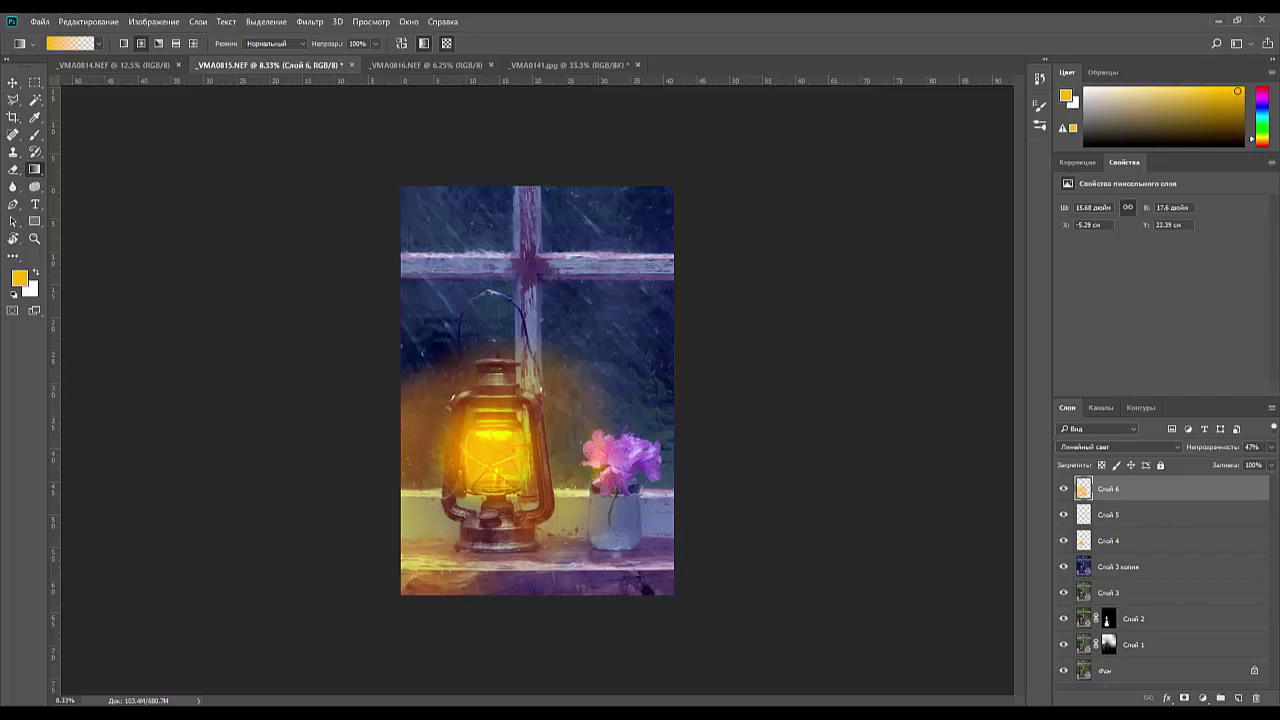
- Warp the surrounding glow again, pulling its upper part down and inward on both sides, to about 15.3 by 17.5 inches
key(ctrl+t)
right_click(527, 452)
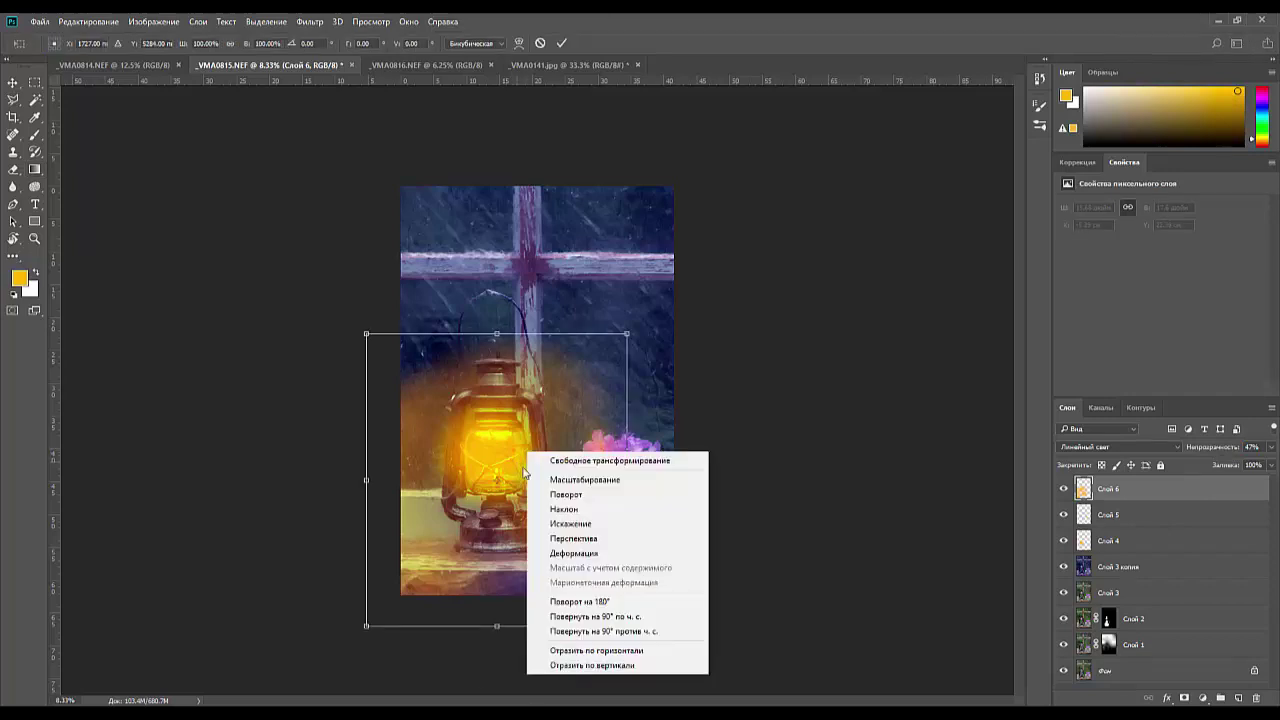
click(565, 556)
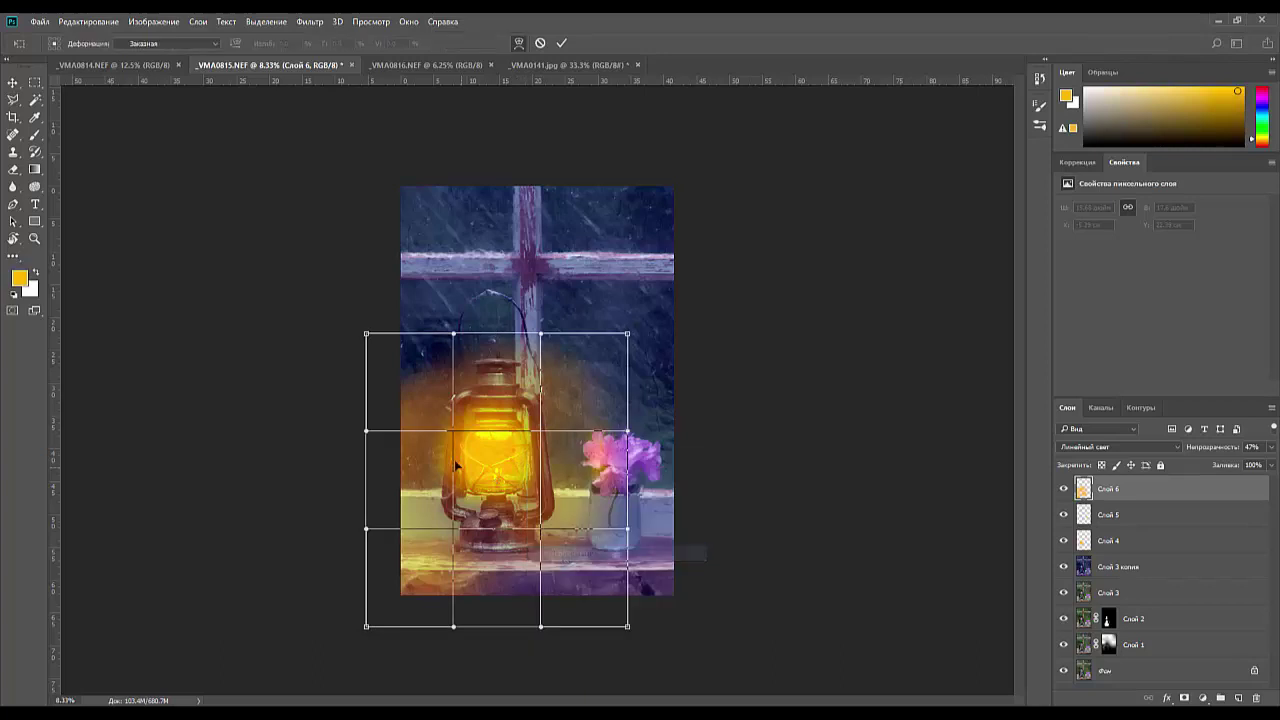
drag(440, 438, 457, 461)
drag(582, 434, 572, 458)
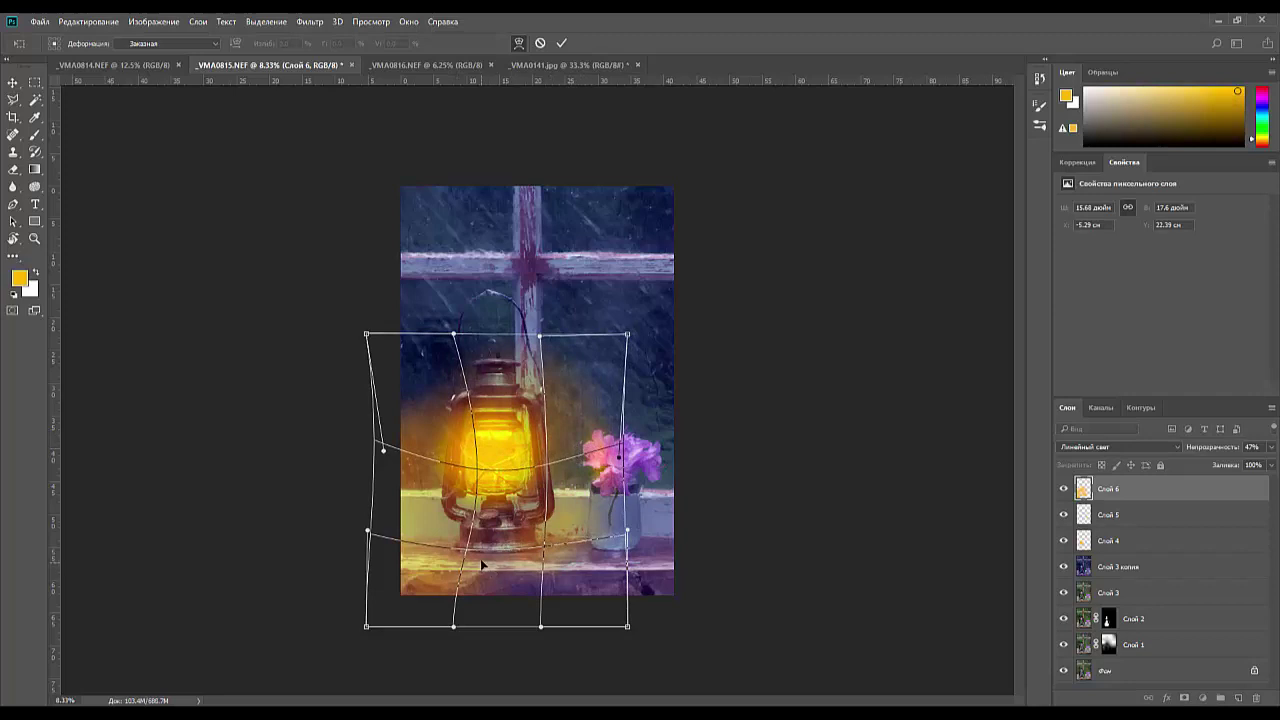
key(Return)
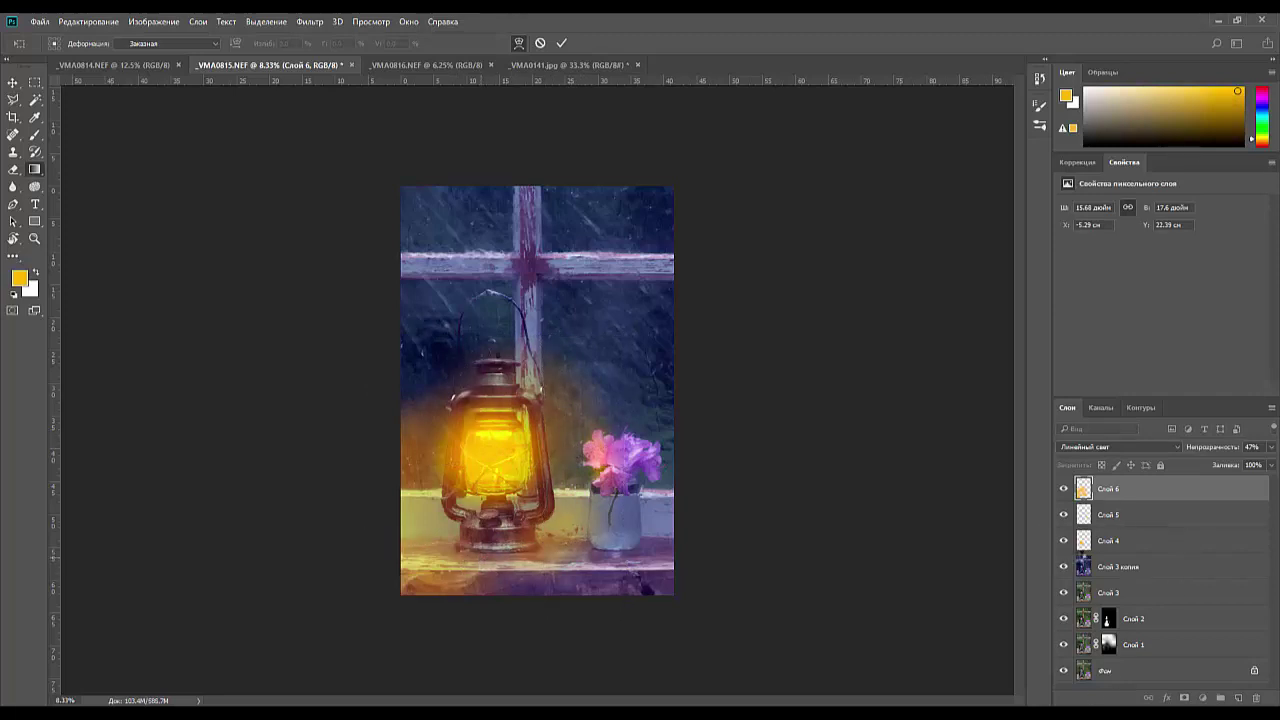
- Warp the lantern glow on Слой 4 to follow the lantern's glass, narrowing it to about 6.1 by 8.1 inches
click(1084, 545)
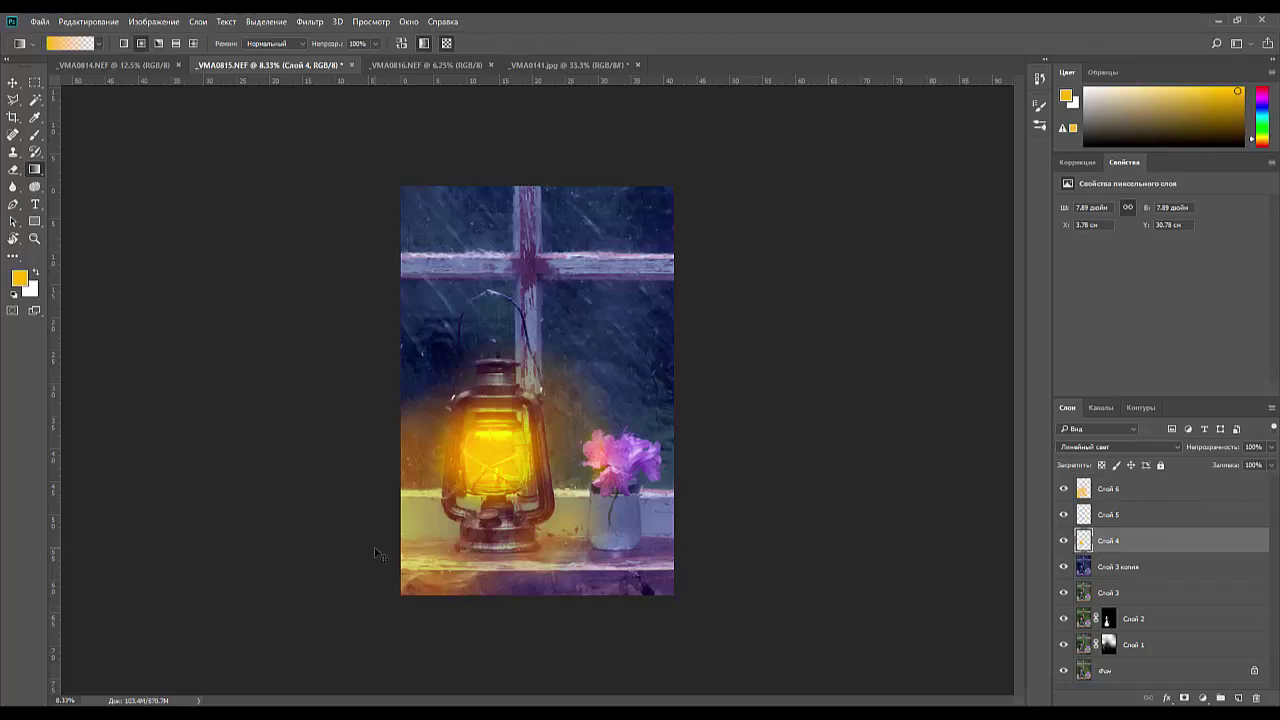
key(ctrl+t)
right_click(511, 483)
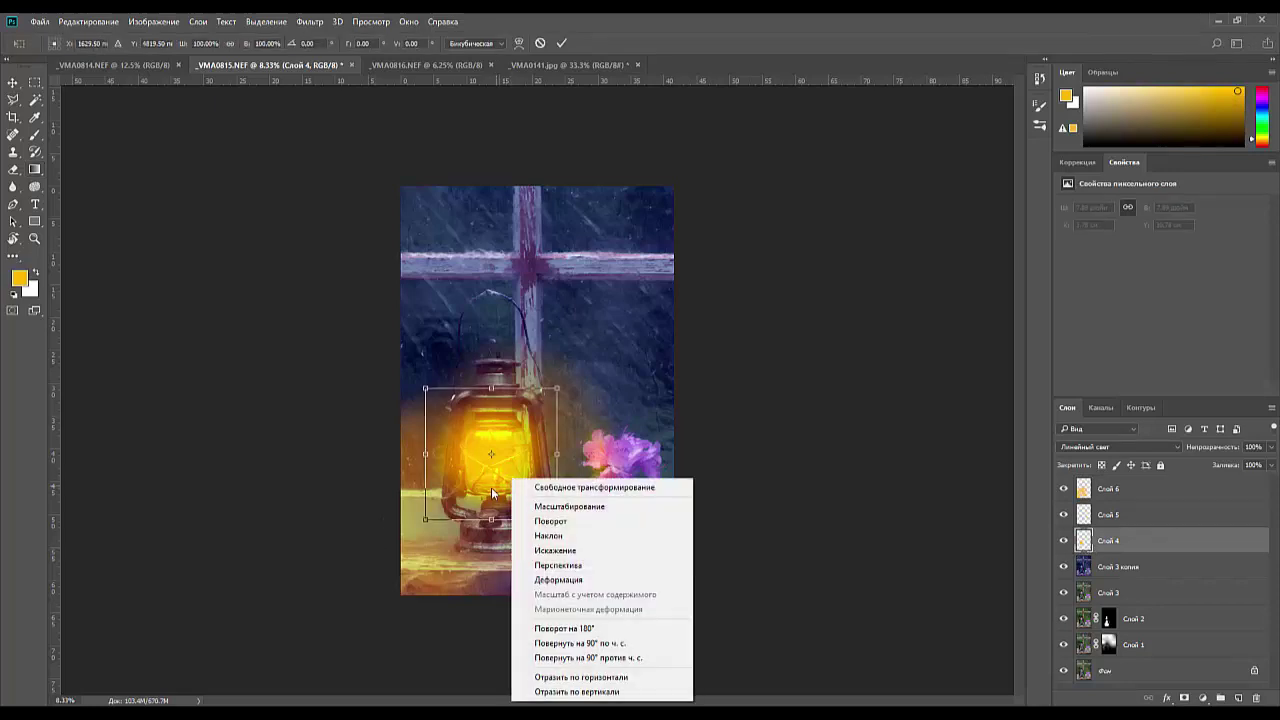
click(535, 580)
drag(462, 503, 463, 397)
drag(548, 412, 529, 416)
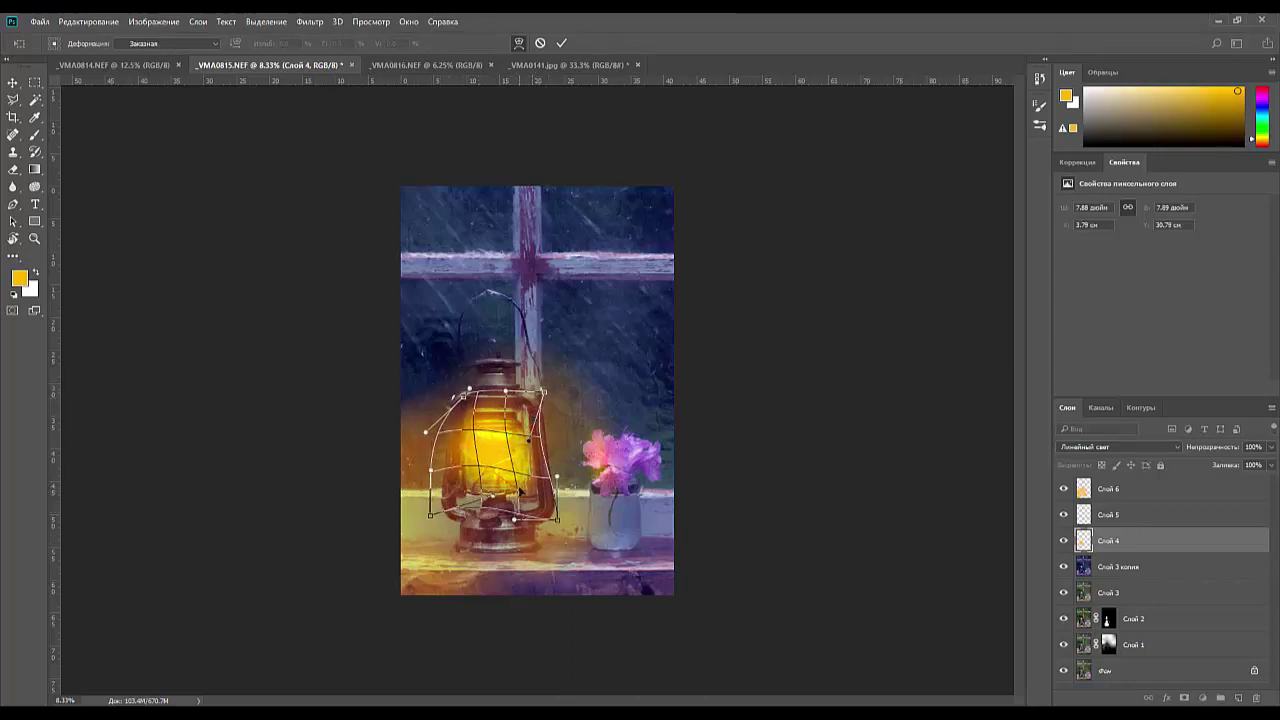
drag(520, 491, 453, 500)
drag(460, 422, 490, 412)
drag(490, 506, 491, 528)
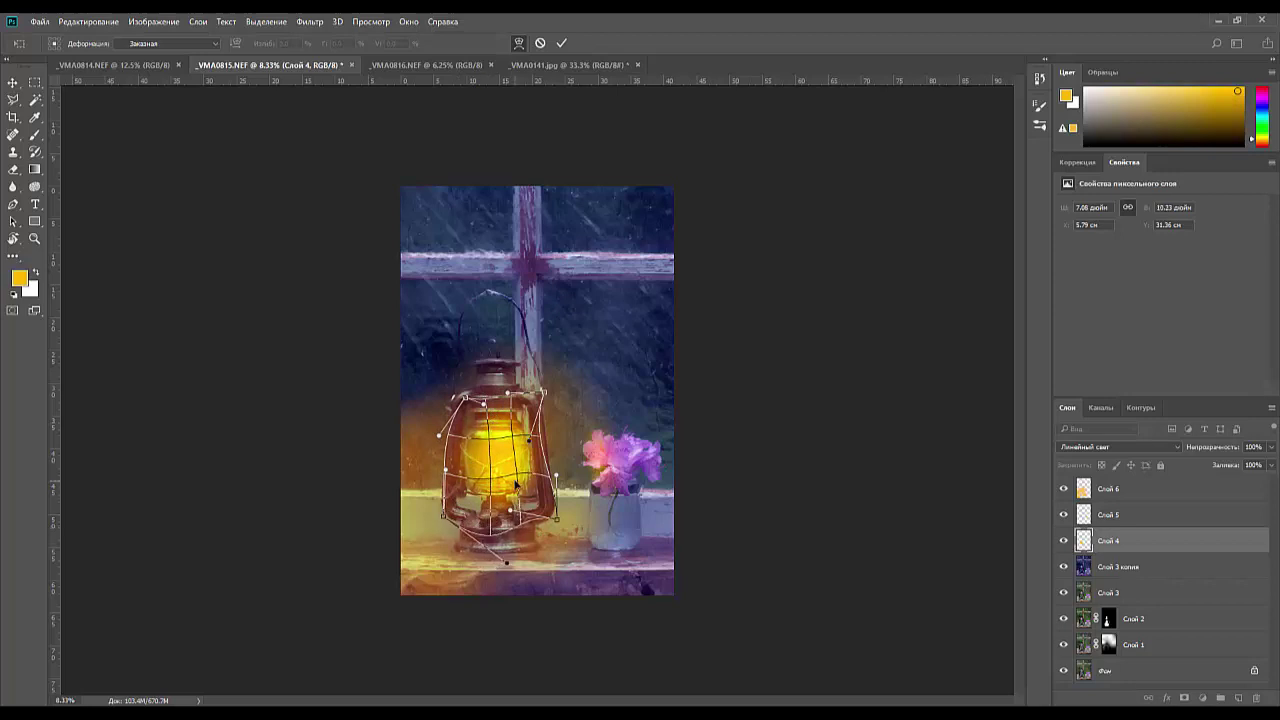
key(Return)
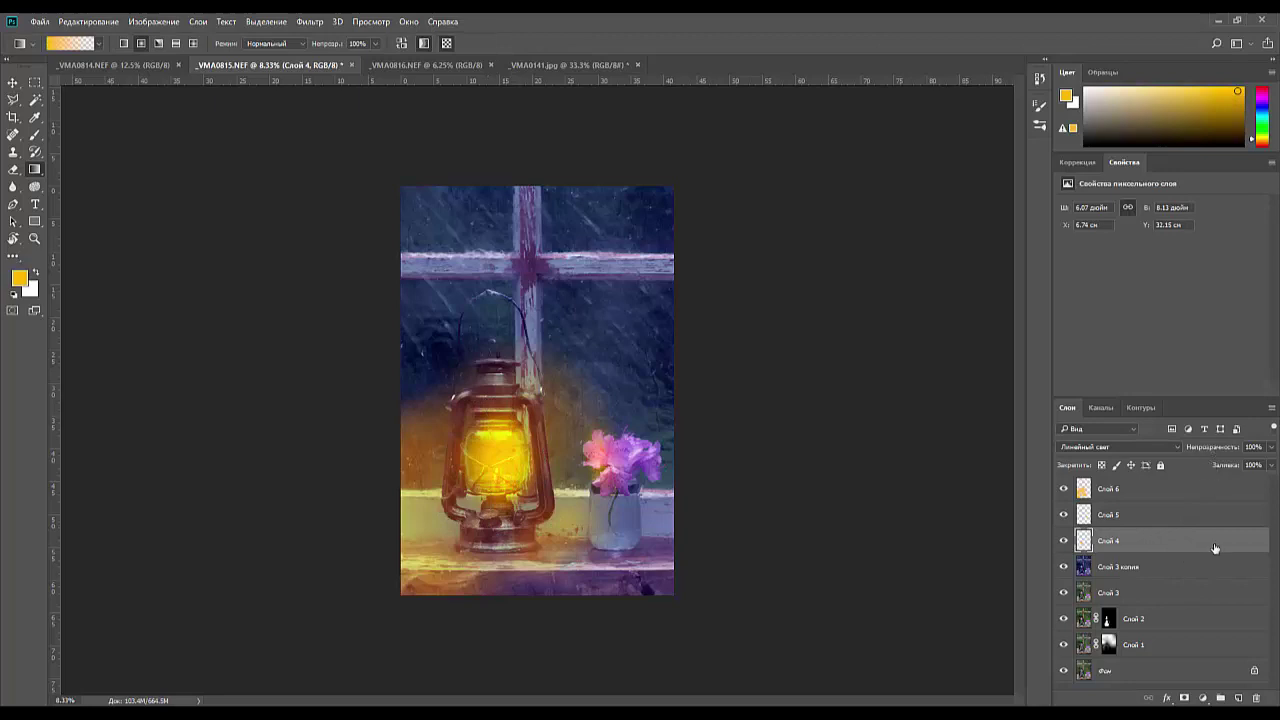
- Duplicate Слой 4 and warp the copy into a smaller, brighter core inside the glass, about 4.4 by 7.2 inches
drag(1215, 548, 1238, 697)
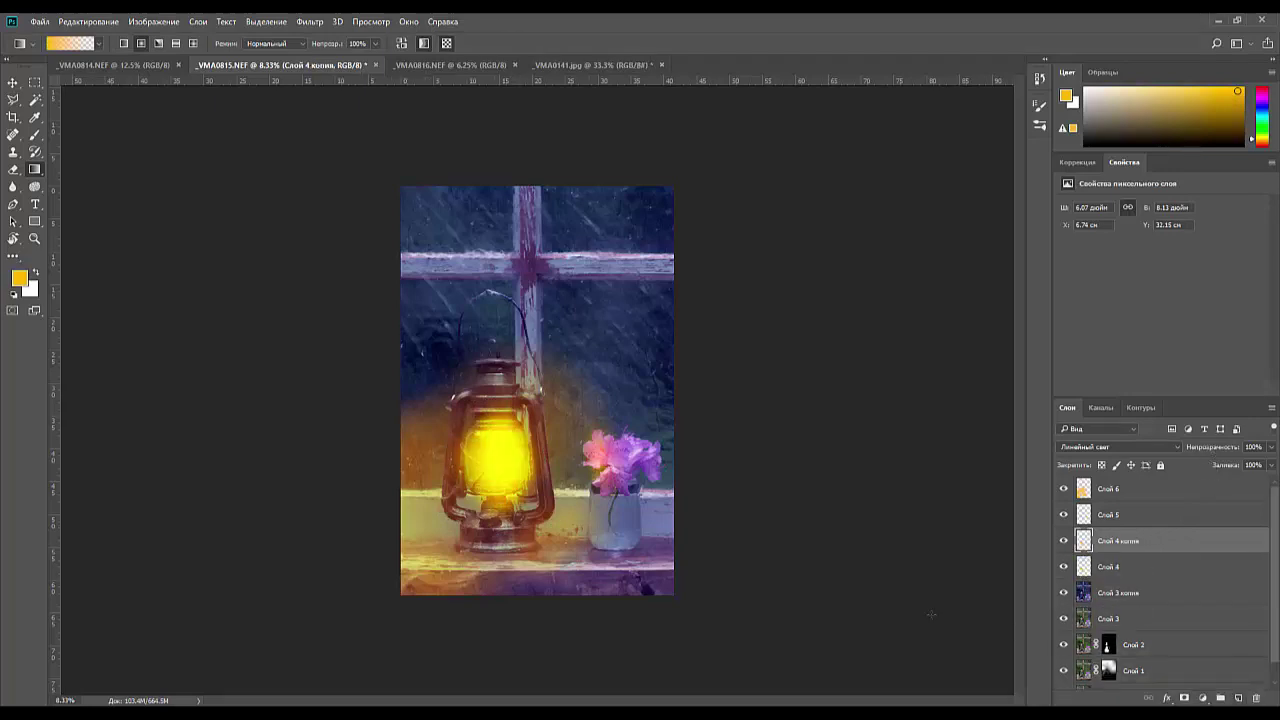
key(ctrl+t)
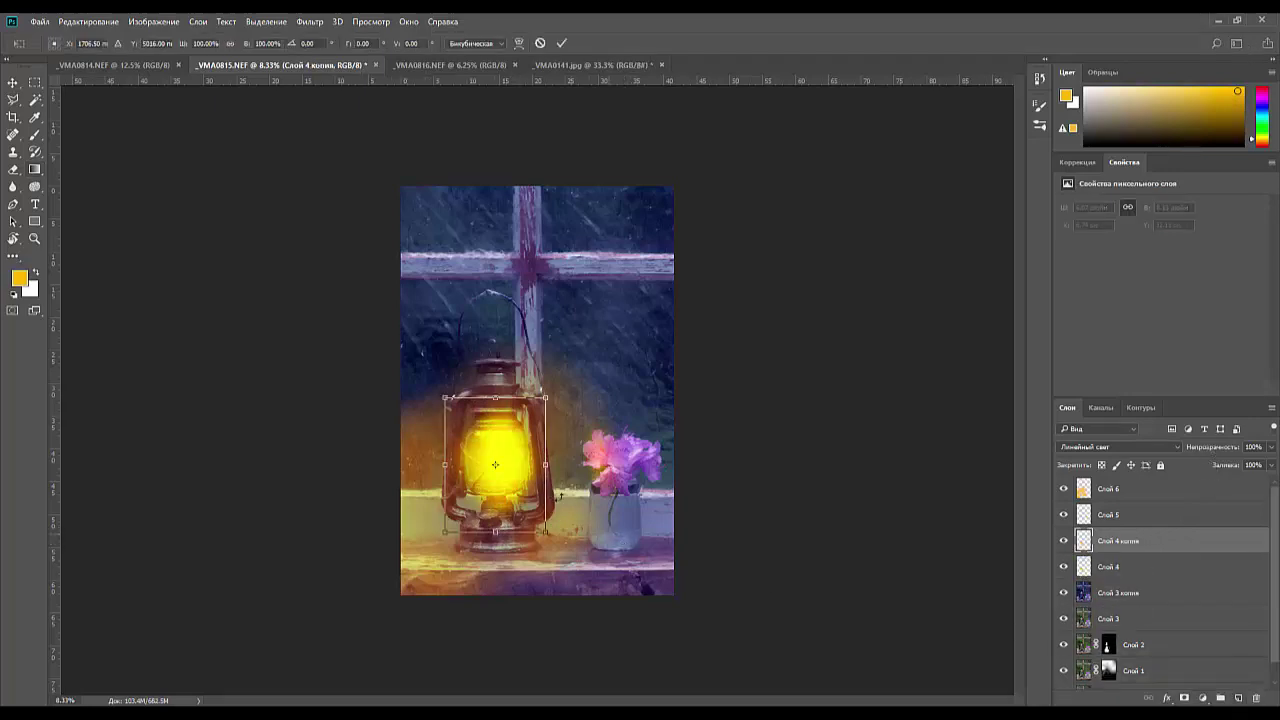
right_click(516, 477)
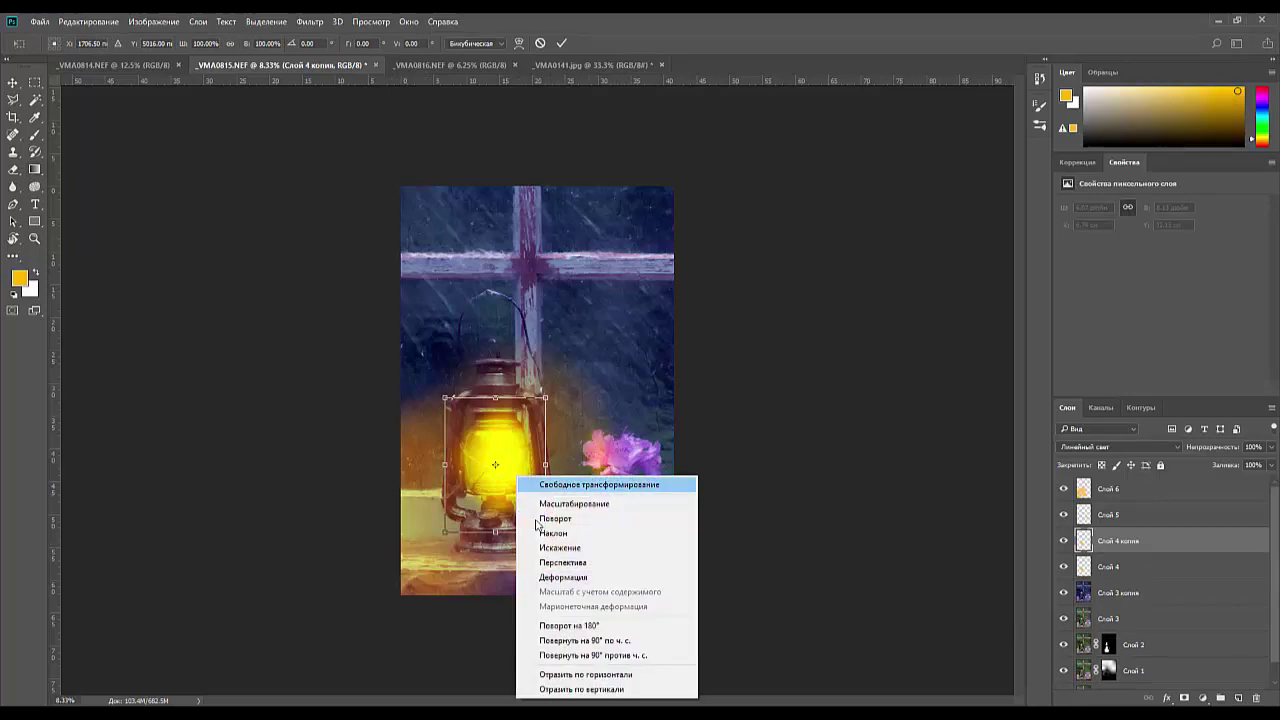
click(563, 578)
drag(531, 525, 523, 503)
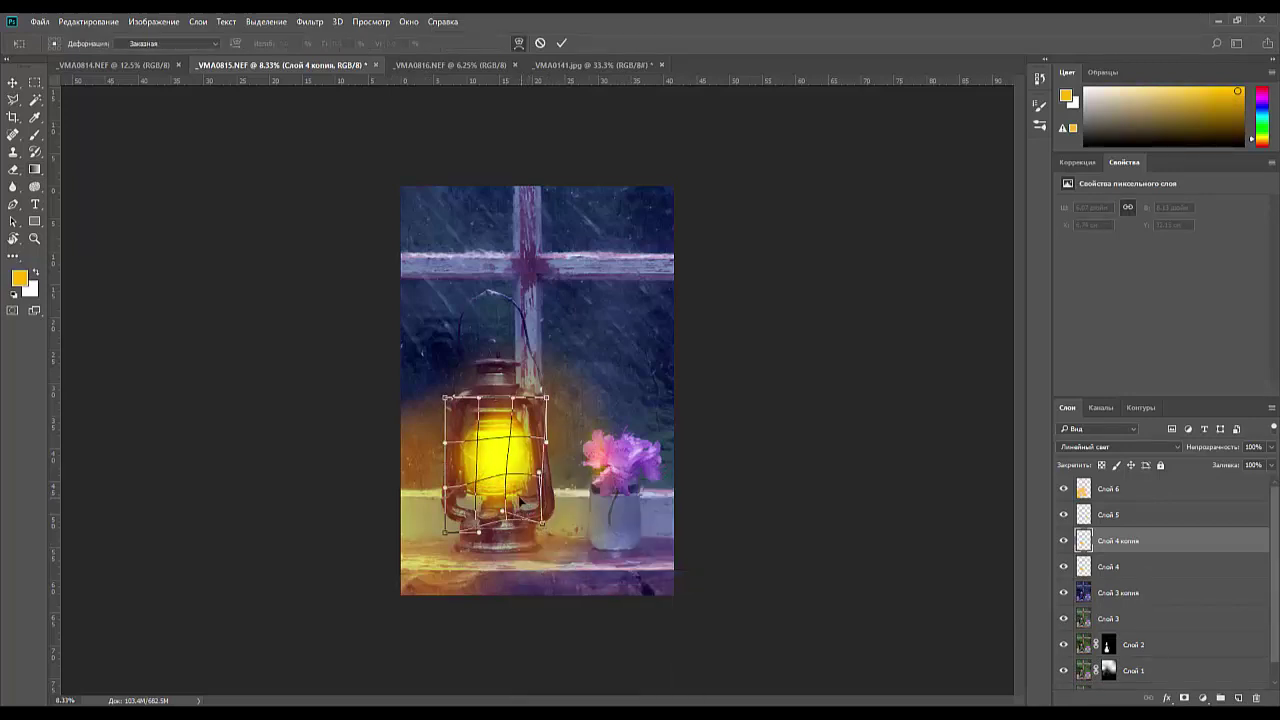
drag(463, 474, 477, 470)
mouse_move(511, 417)
mouse_down()
mouse_move(499, 414)
mouse_move(503, 427)
mouse_move(523, 406)
mouse_up()
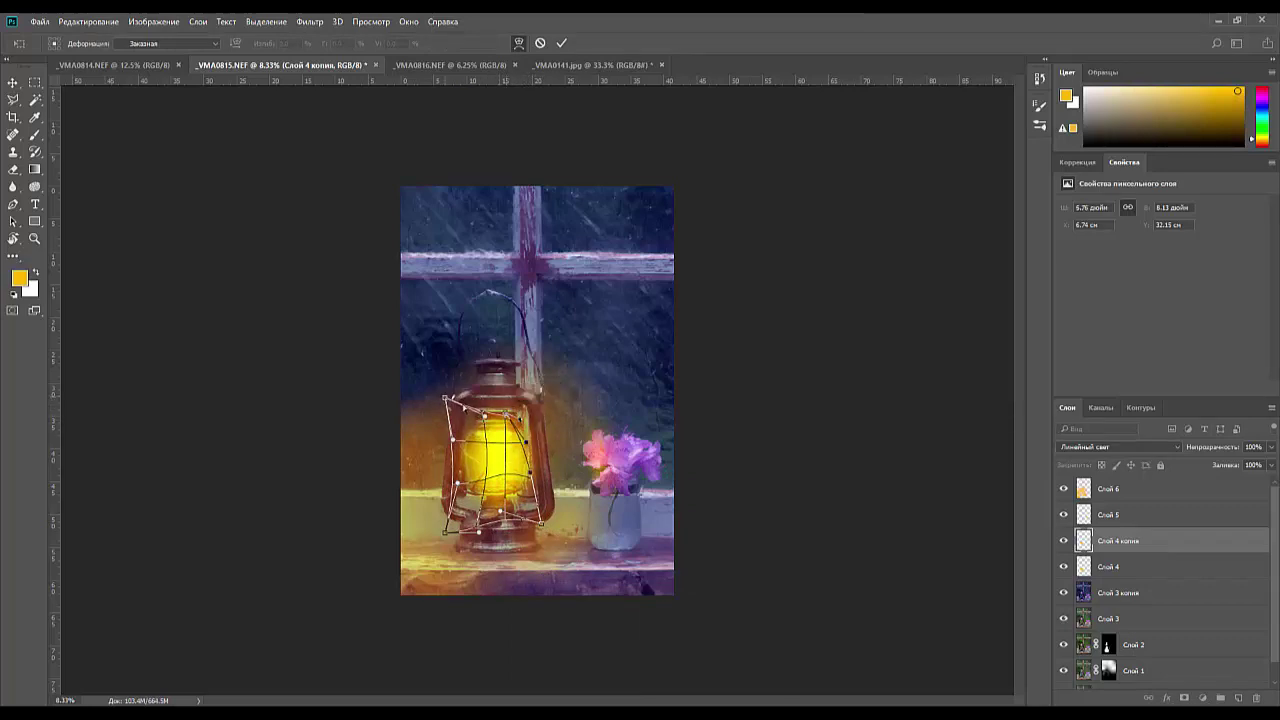
drag(445, 398, 469, 408)
drag(502, 524, 509, 557)
key(Return)
key(g)
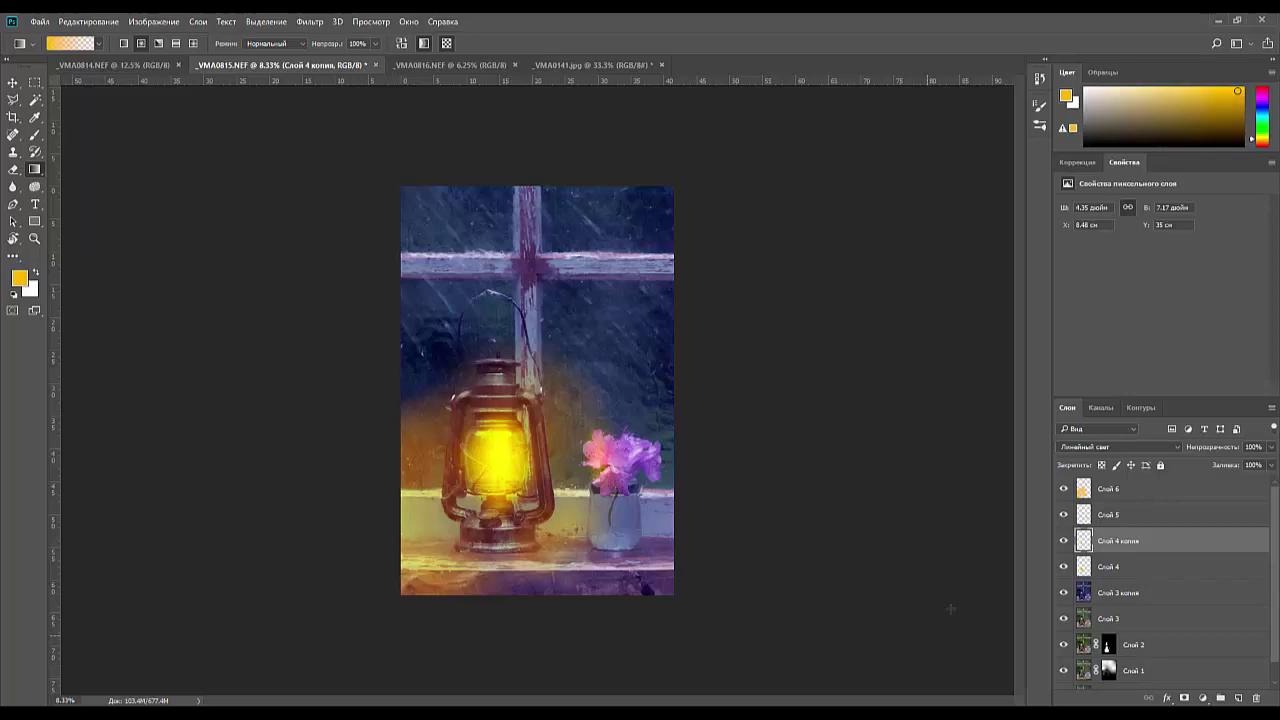
- Compare other blend modes for the surrounding glow on Слой 6 and return it to Линейный свет
click(1086, 490)
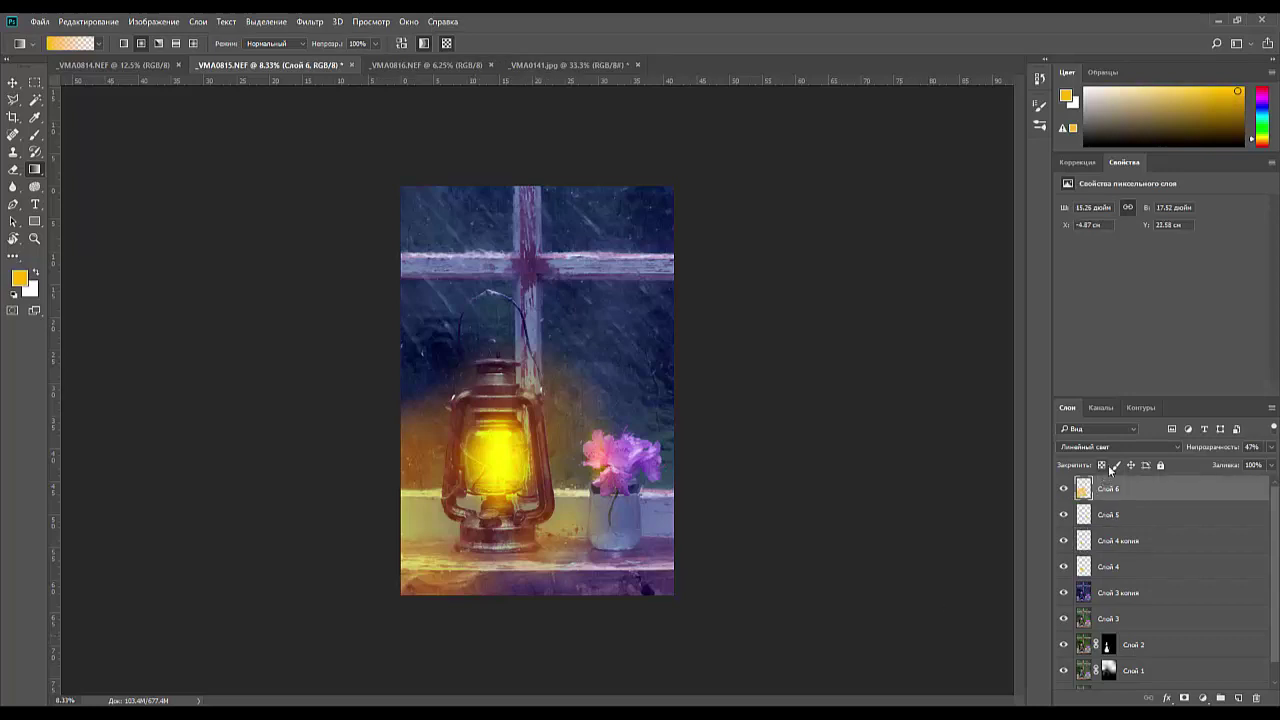
double_click(1090, 448)
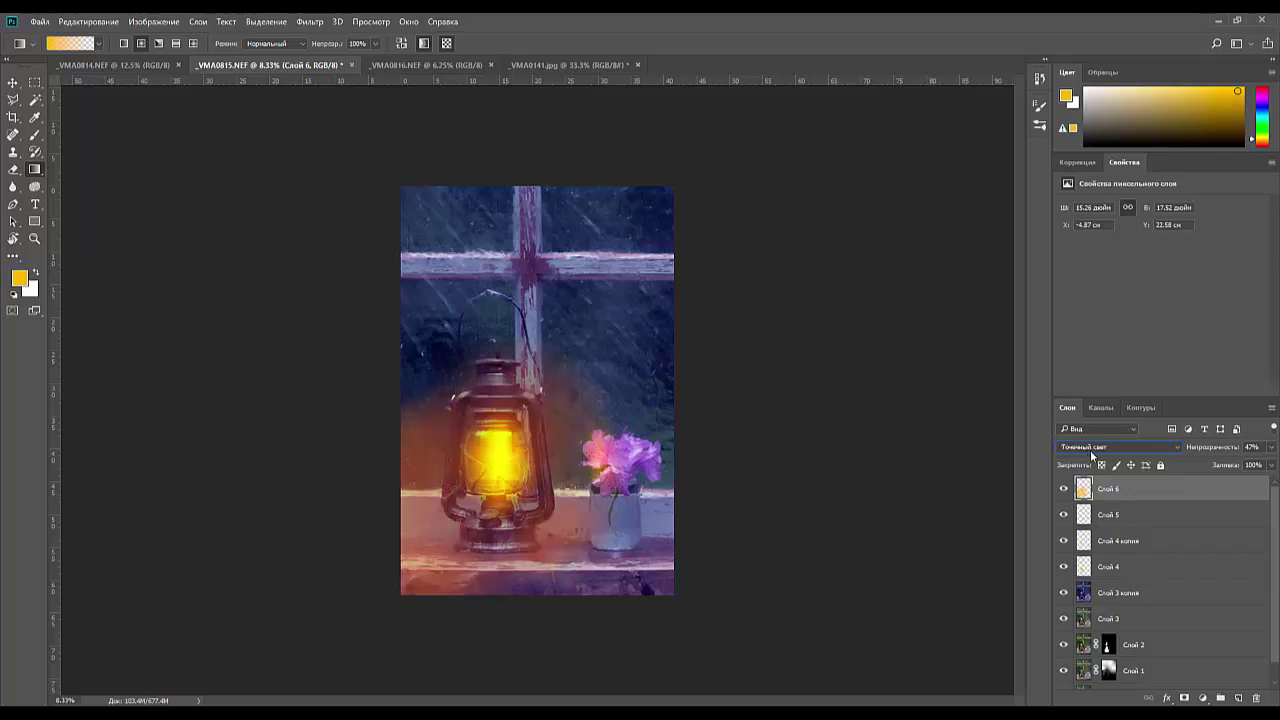
key(Up)
key(Up)
key(Up)
key(Up)
key(Up)
key(Up)
key(Up)
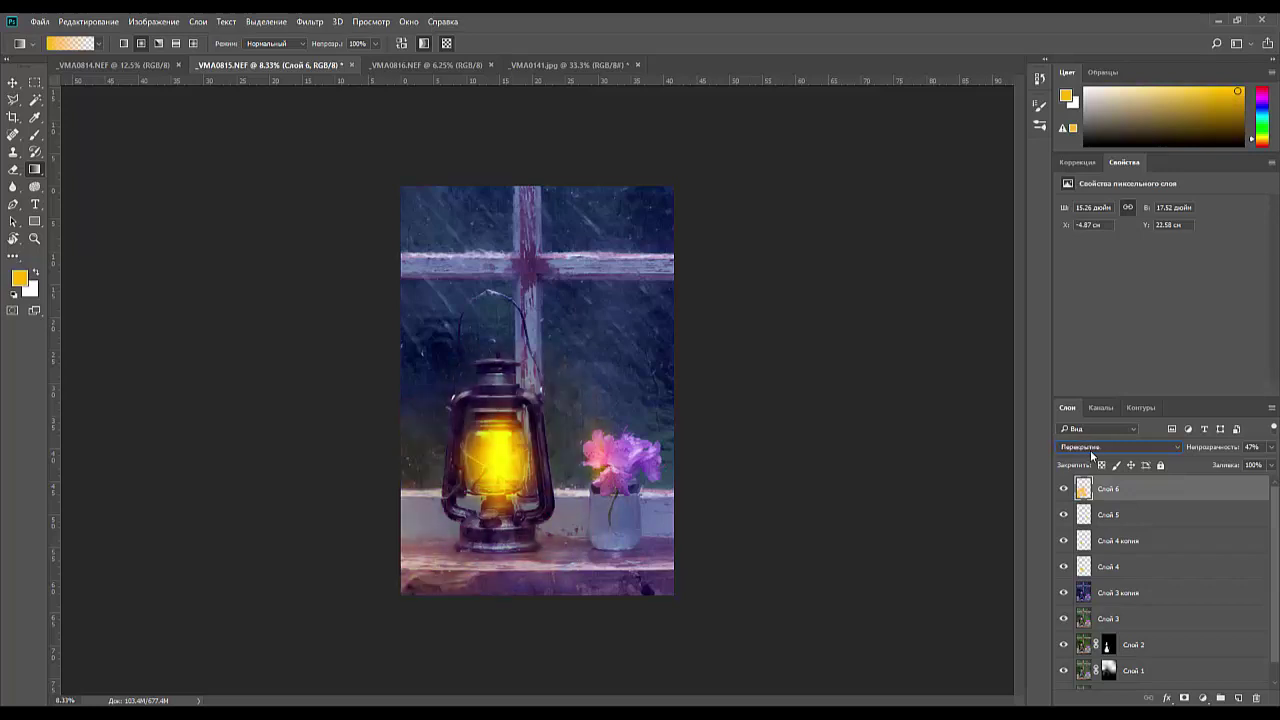
key(Down)
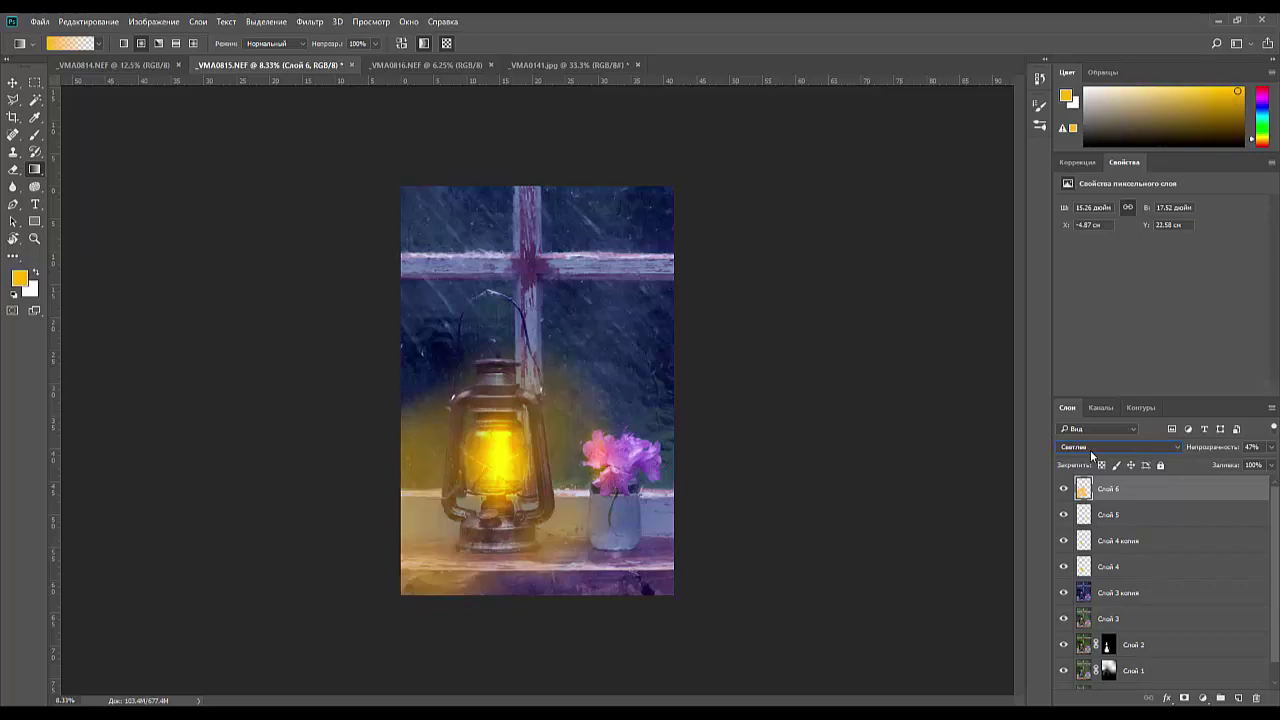
key(Down)
key(Down)
key(Down)
key(Down)
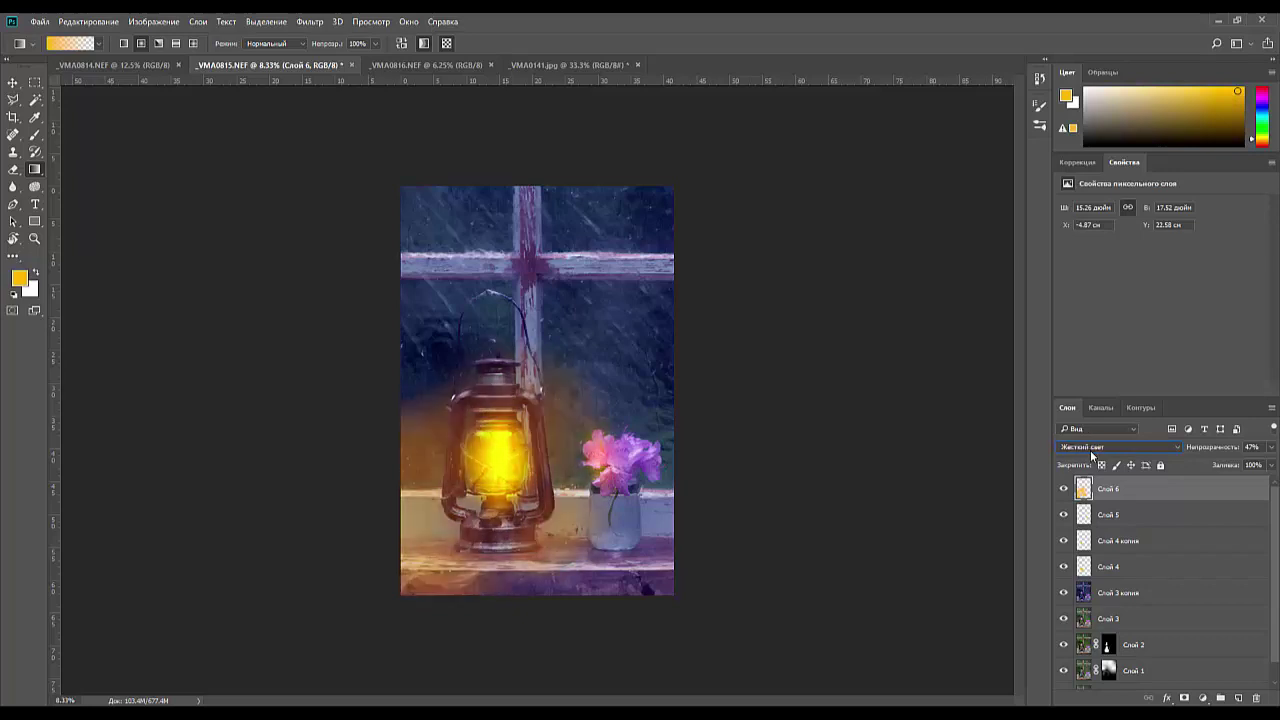
key(Down)
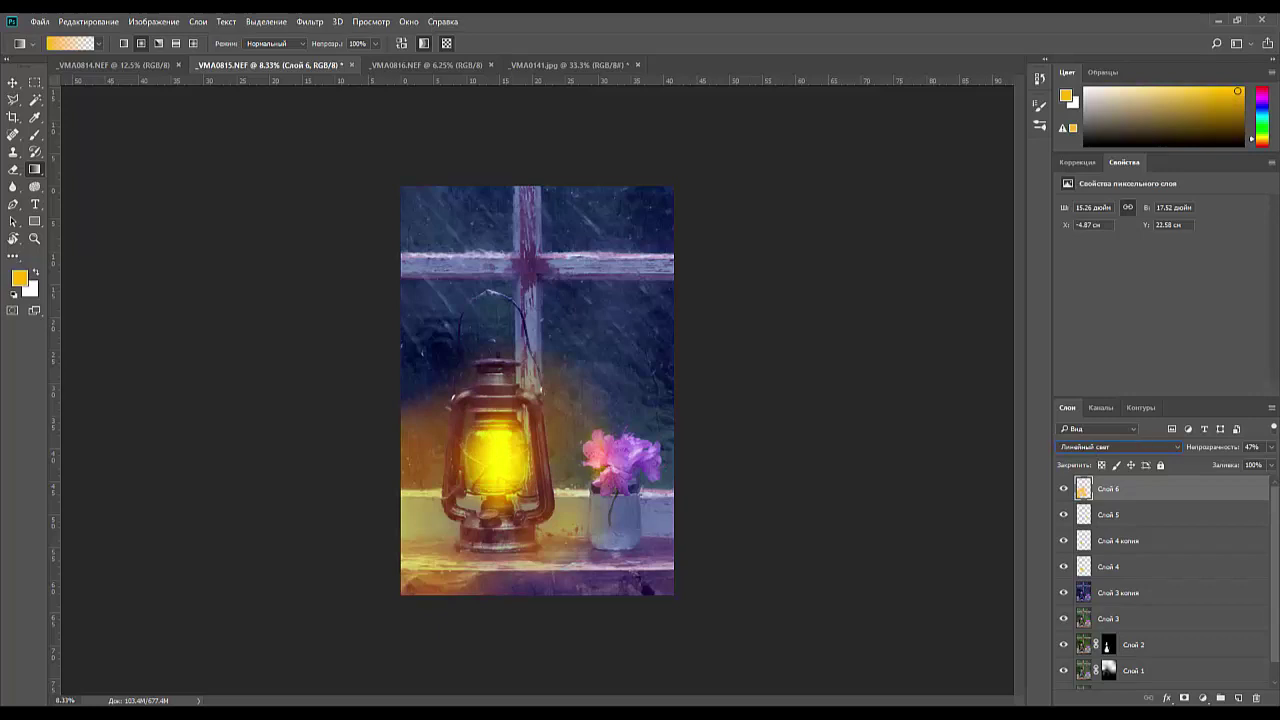
- Lower the opacity of Слой 6 to 39% and mask its glow off the front face of the windowsill with a black brush
mouse_move(1200, 453)
mouse_down()
mouse_move(1236, 450)
mouse_move(1176, 462)
mouse_move(1195, 461)
mouse_up()
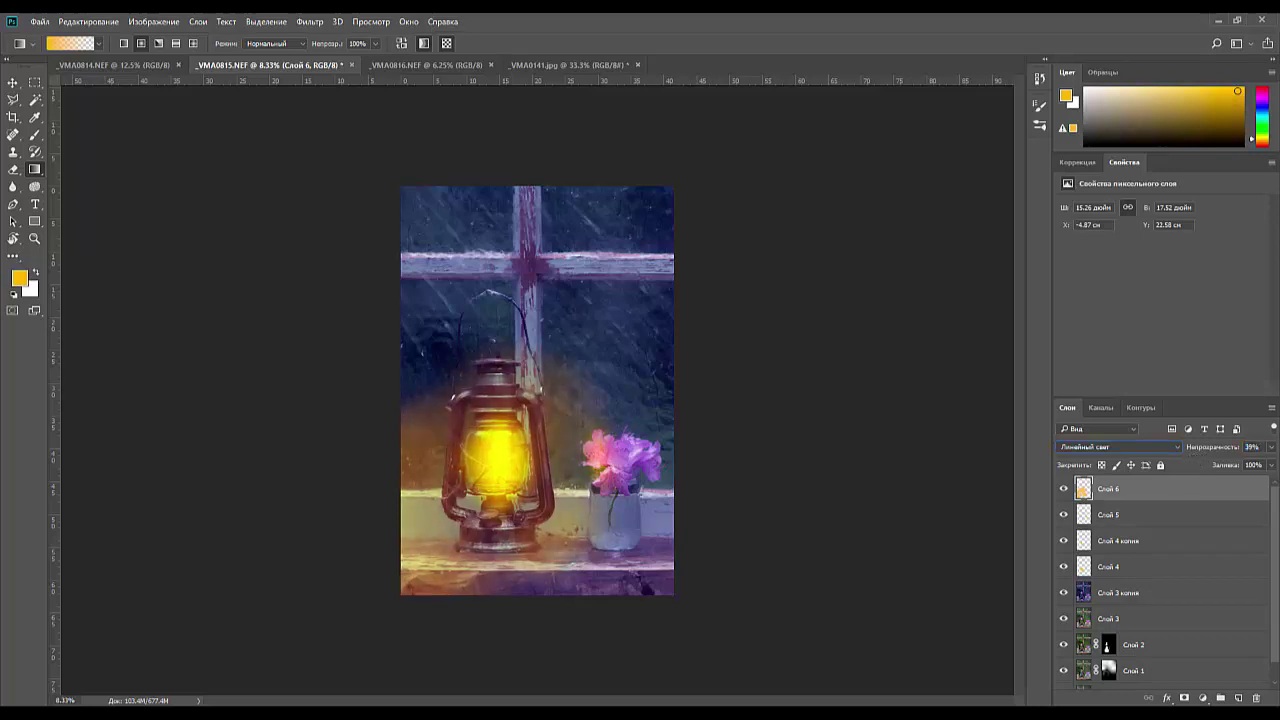
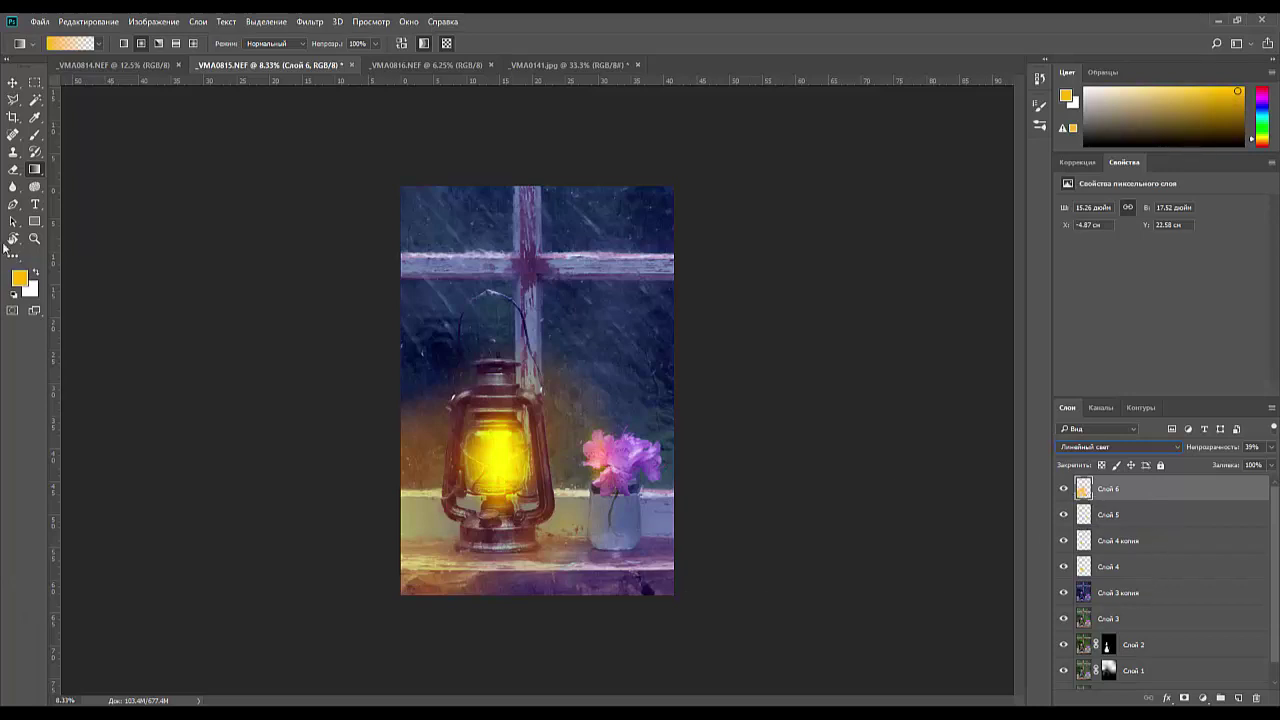
click(35, 135)
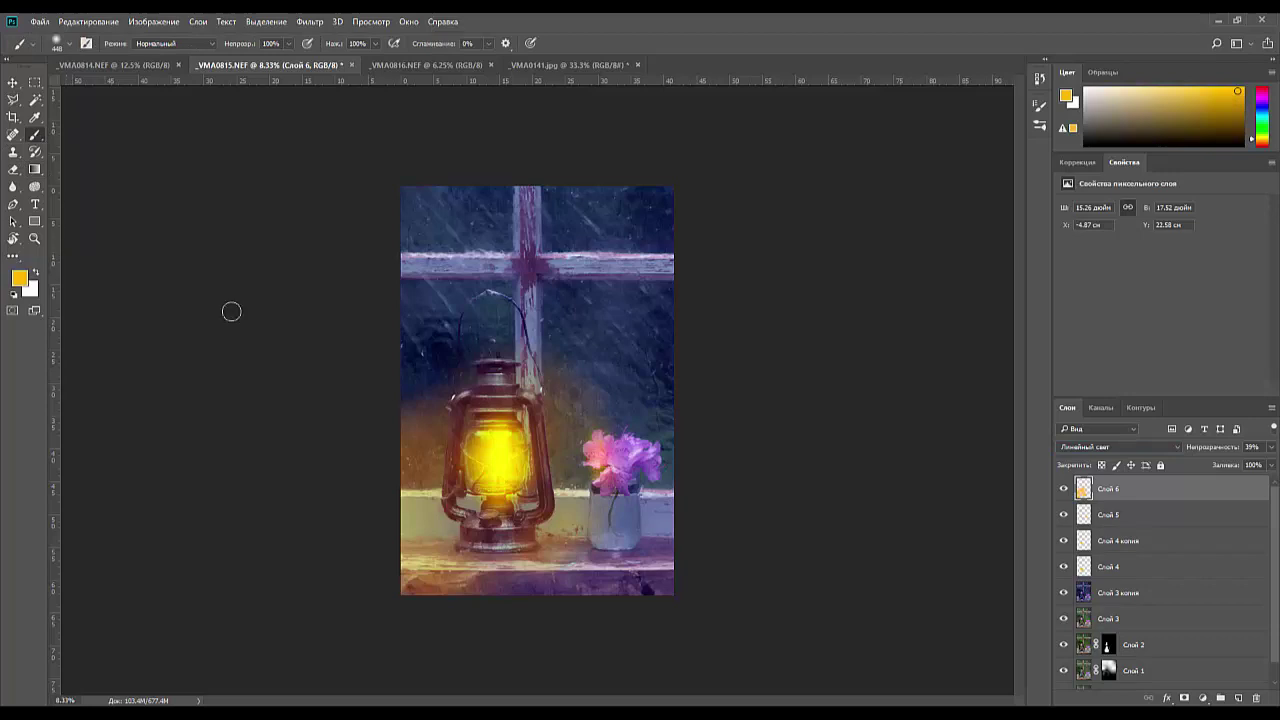
click(1184, 698)
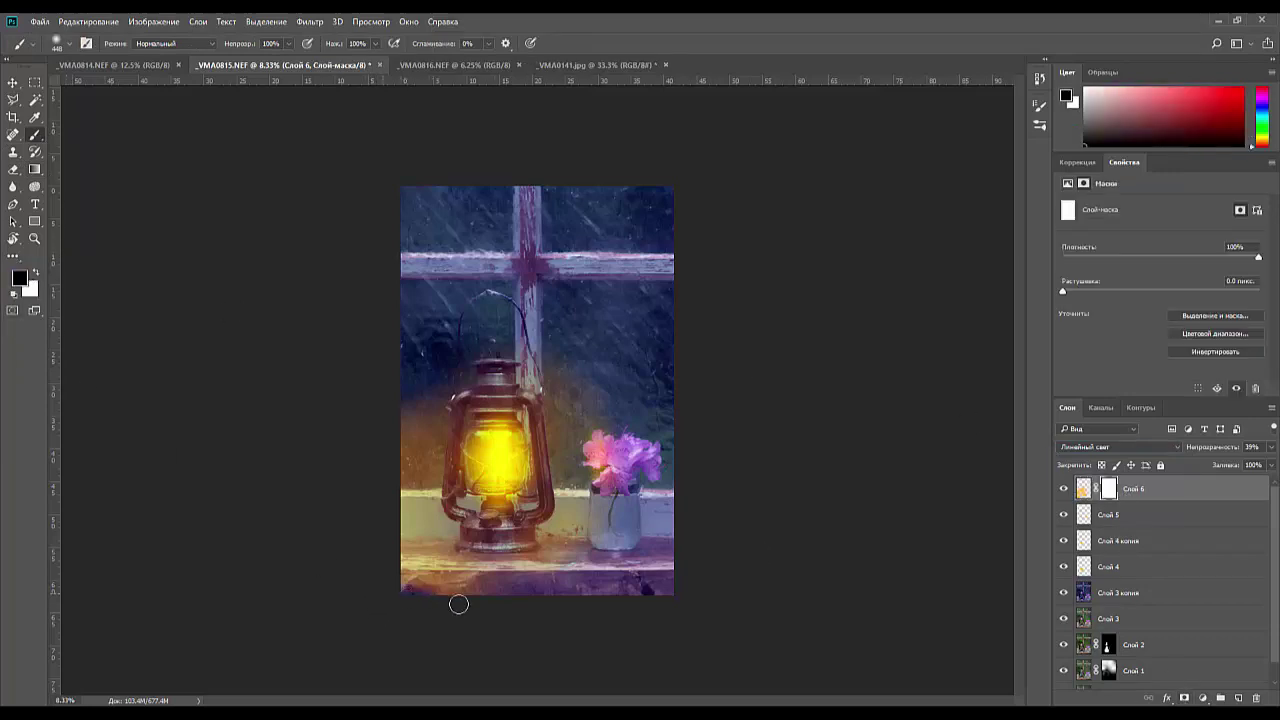
mouse_move(355, 589)
mouse_down()
mouse_move(636, 594)
mouse_move(575, 590)
mouse_up()
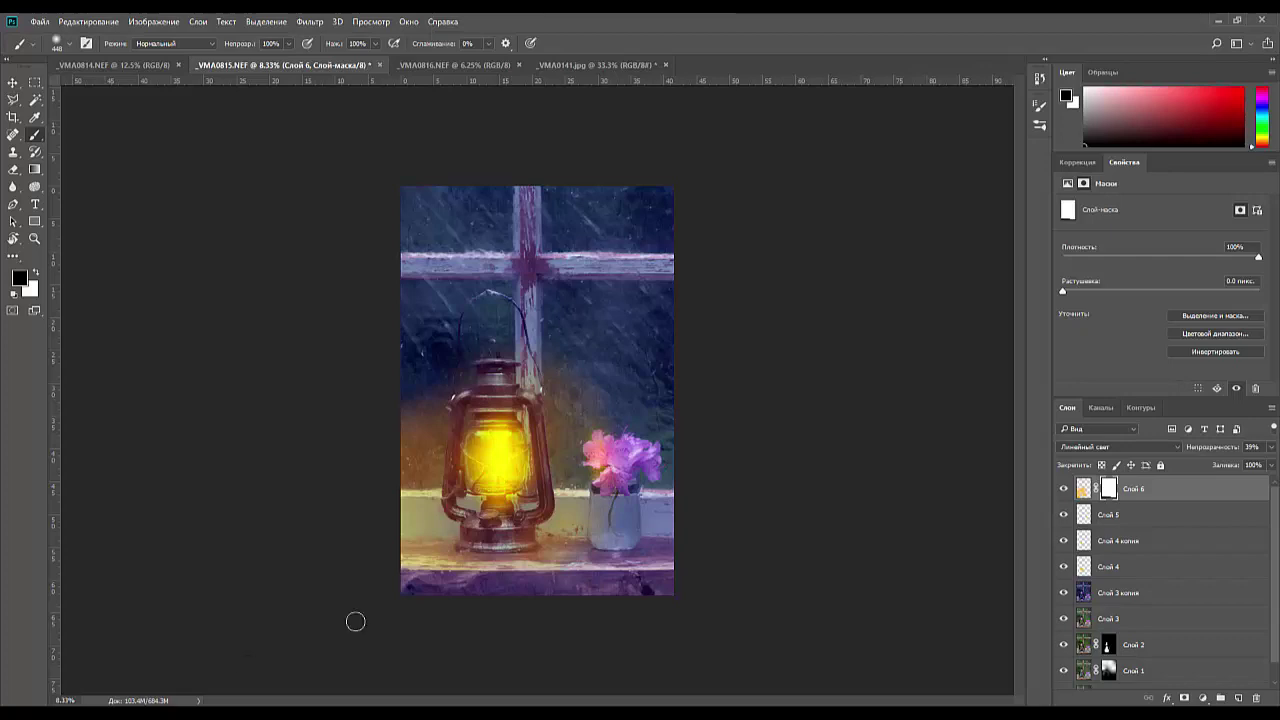
key(ctrl+2)
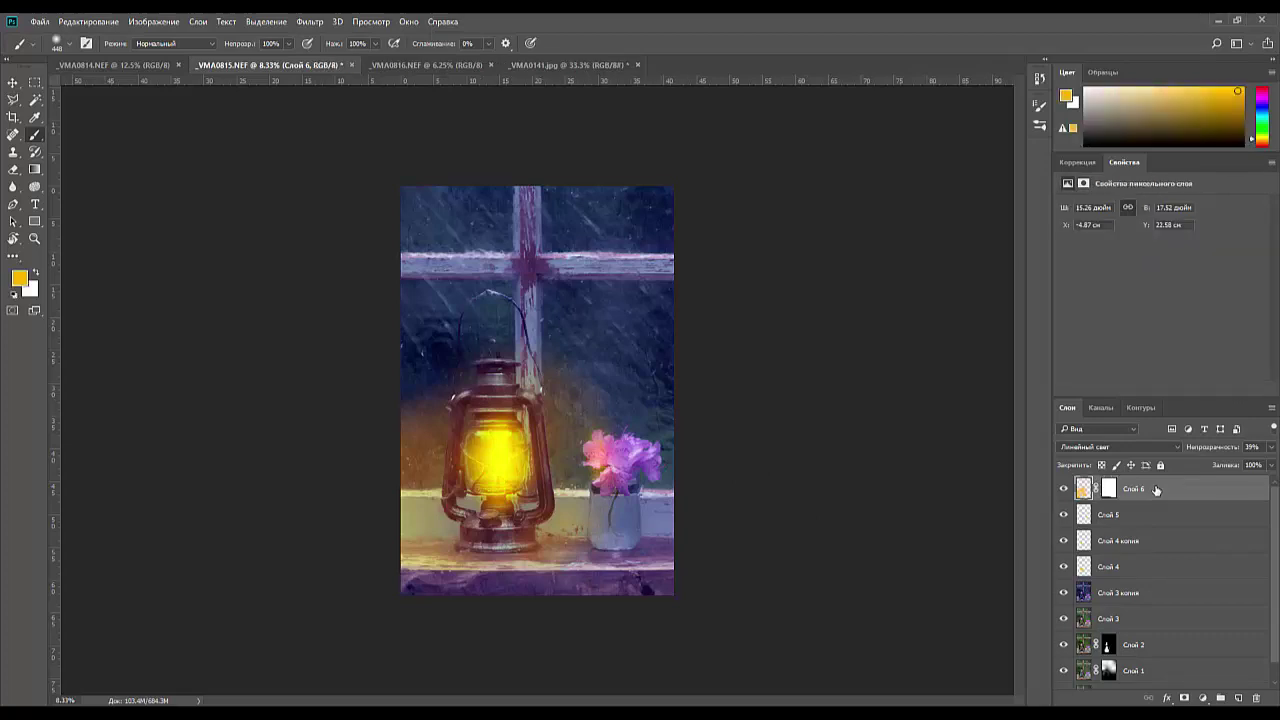
- Stamp all visible layers into a new layer and add Color Balance above it: midtones yellow–blue -70, shadows yellow–blue -47 and cyan–red +11
key(ctrl+shift+alt+e)
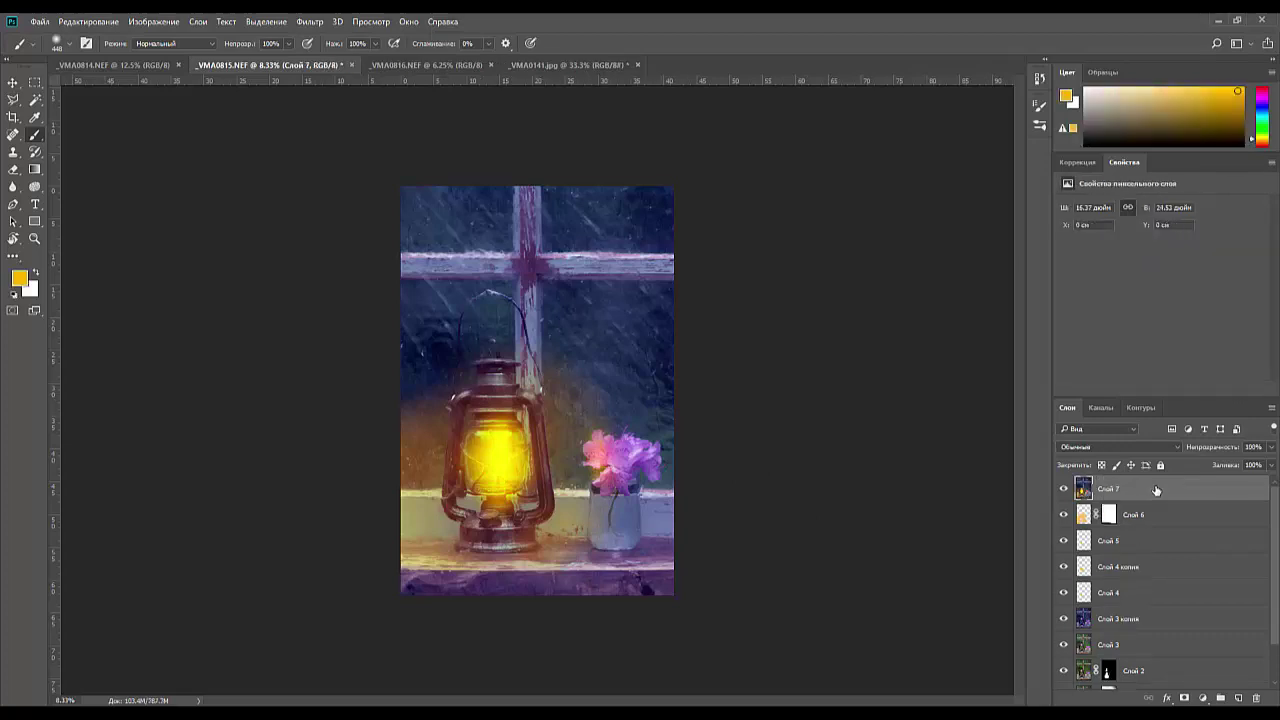
click(1085, 166)
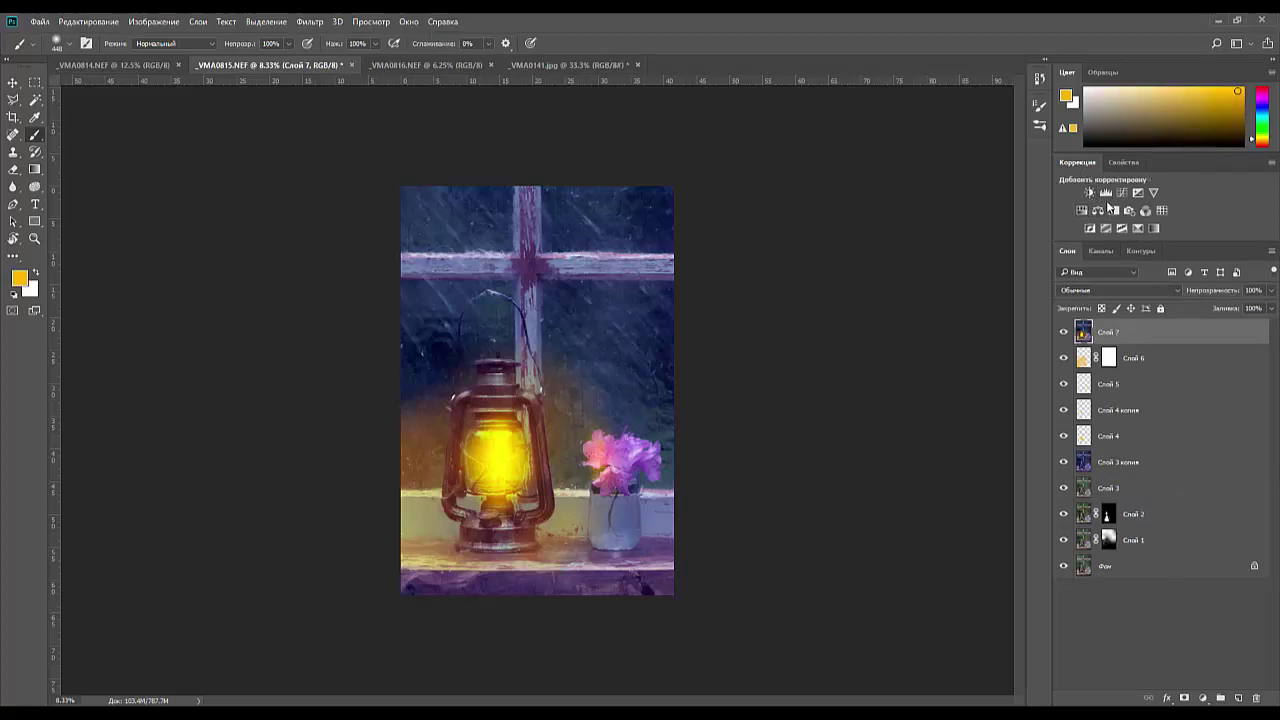
click(1097, 210)
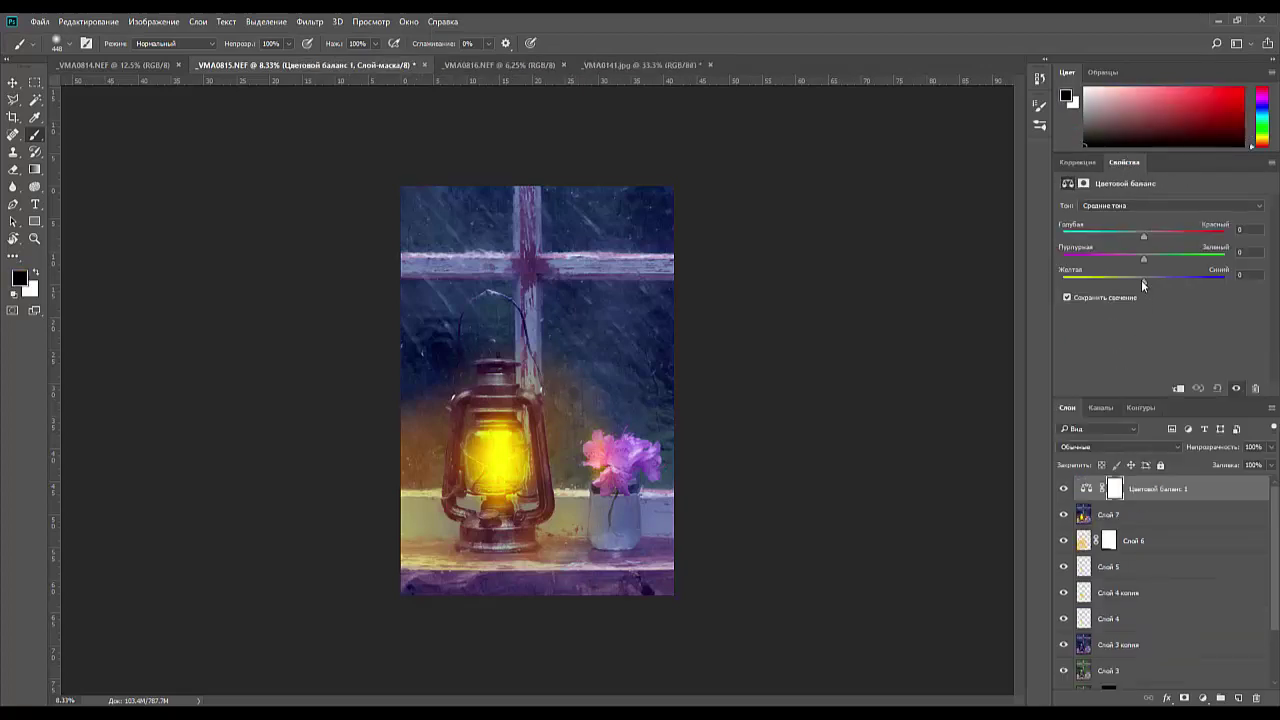
drag(1143, 286, 1088, 296)
click(1125, 206)
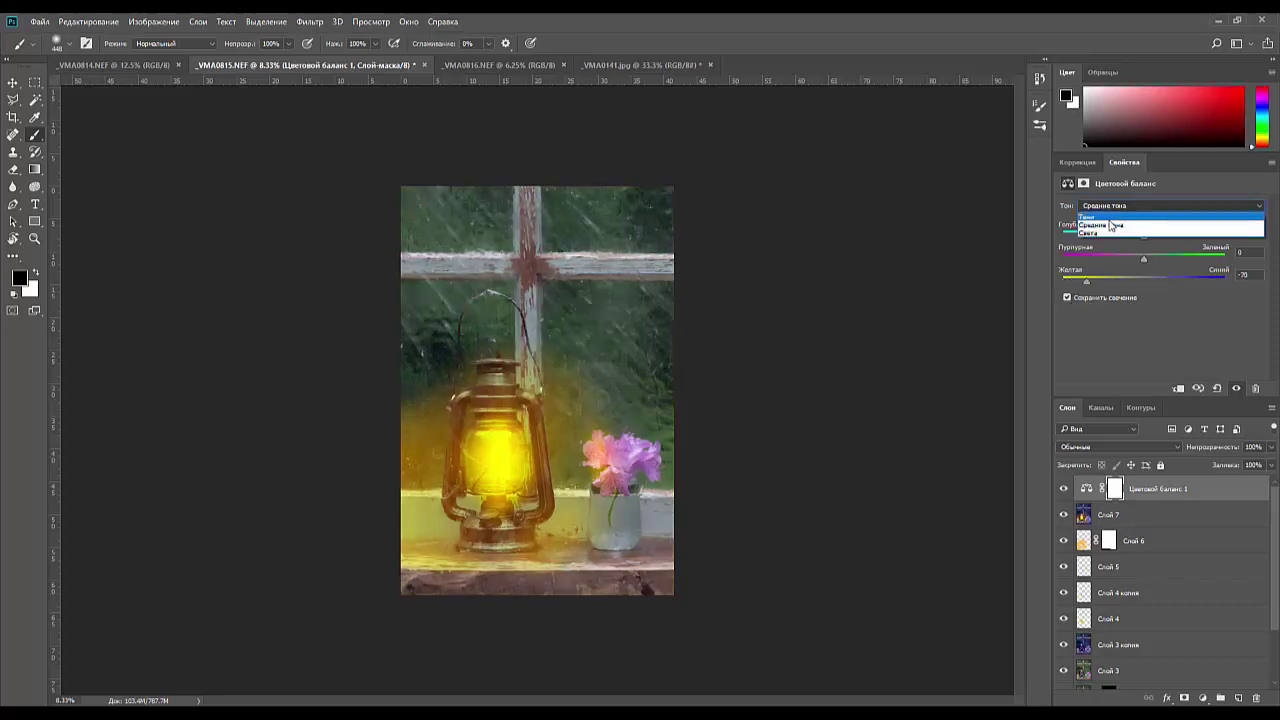
click(1090, 217)
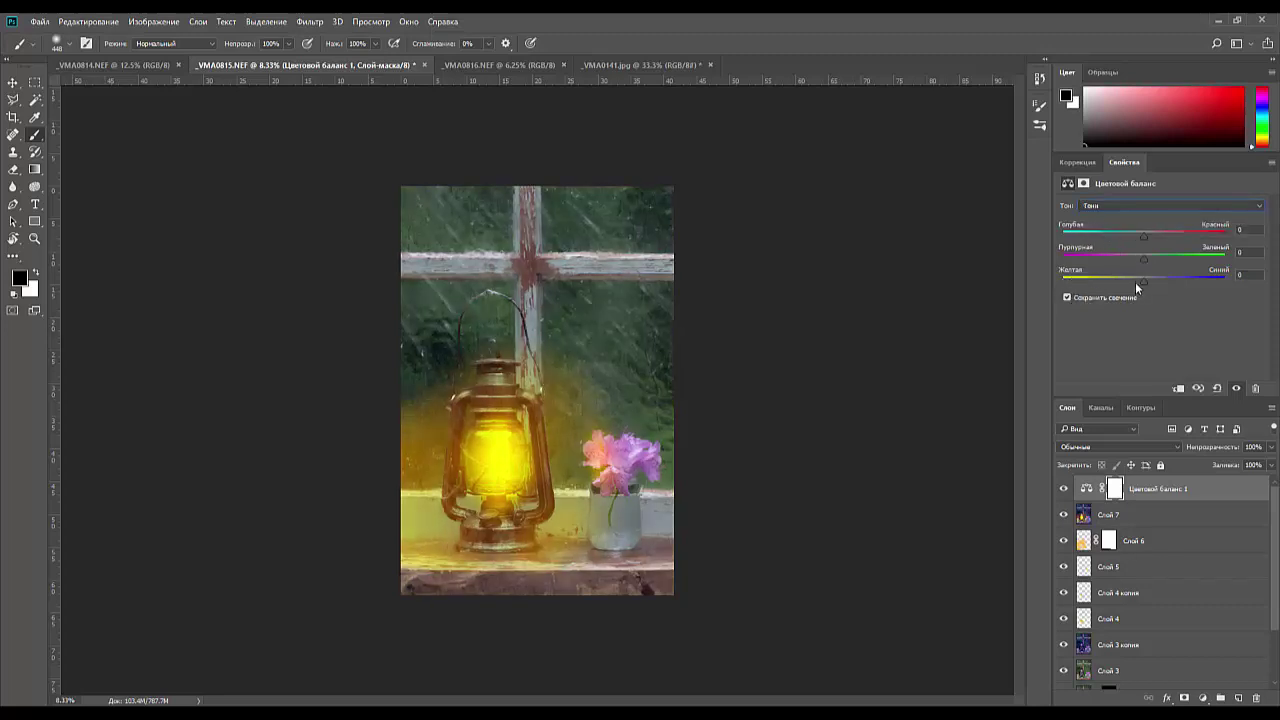
drag(1144, 281, 1081, 293)
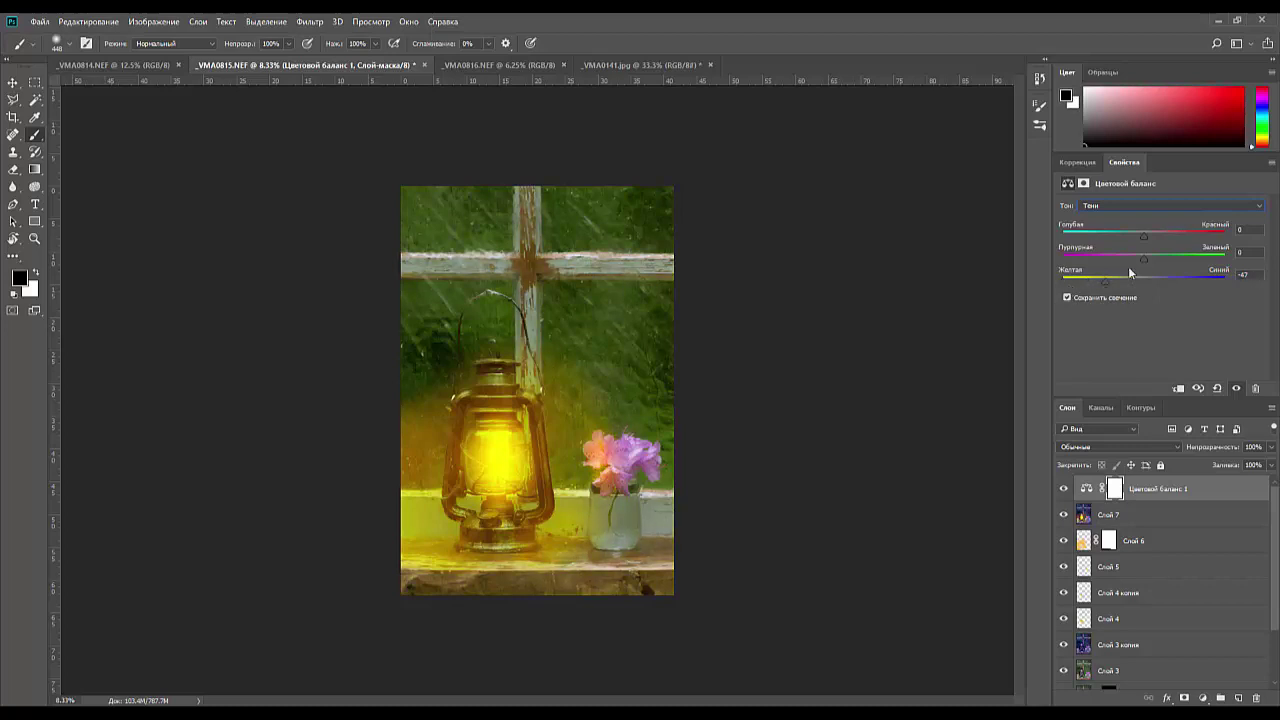
mouse_move(1145, 234)
mouse_down()
mouse_move(1182, 236)
mouse_move(1152, 239)
mouse_up()
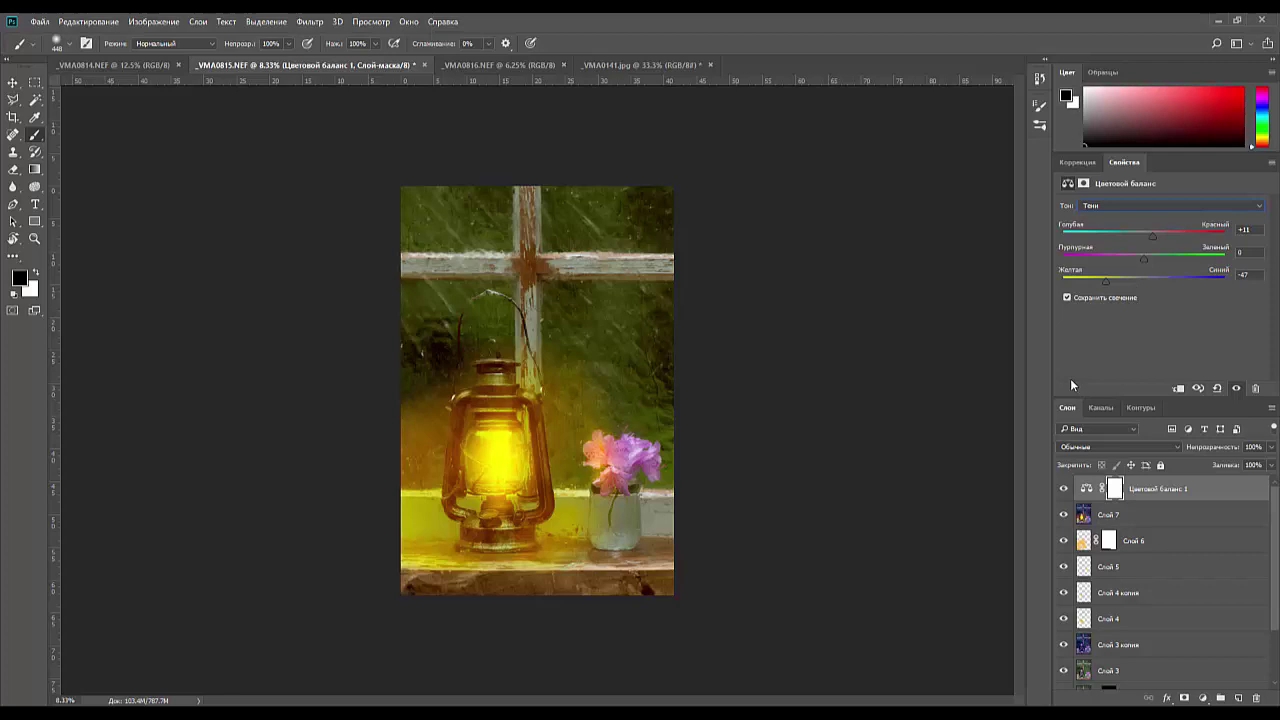
- Invert the Color Balance mask and reveal the effect on the windowsill's front face with a linear white-to-transparent gradient
click(1116, 488)
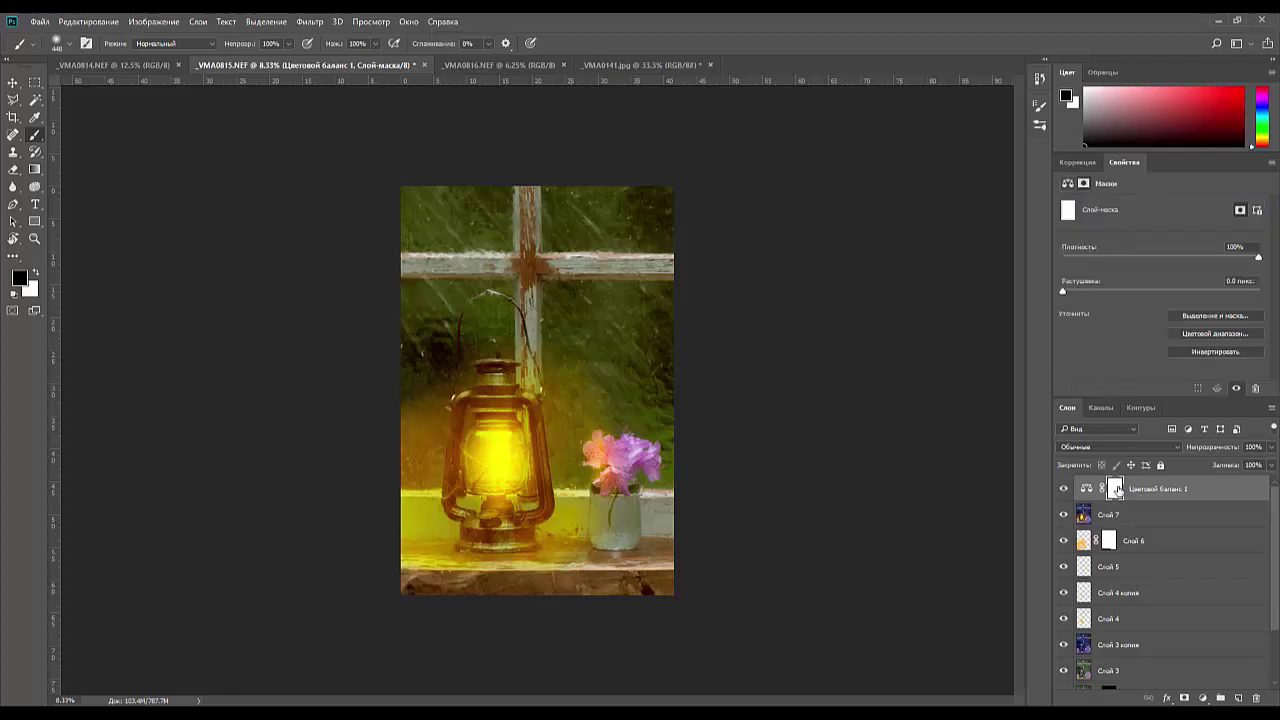
key(ctrl+i)
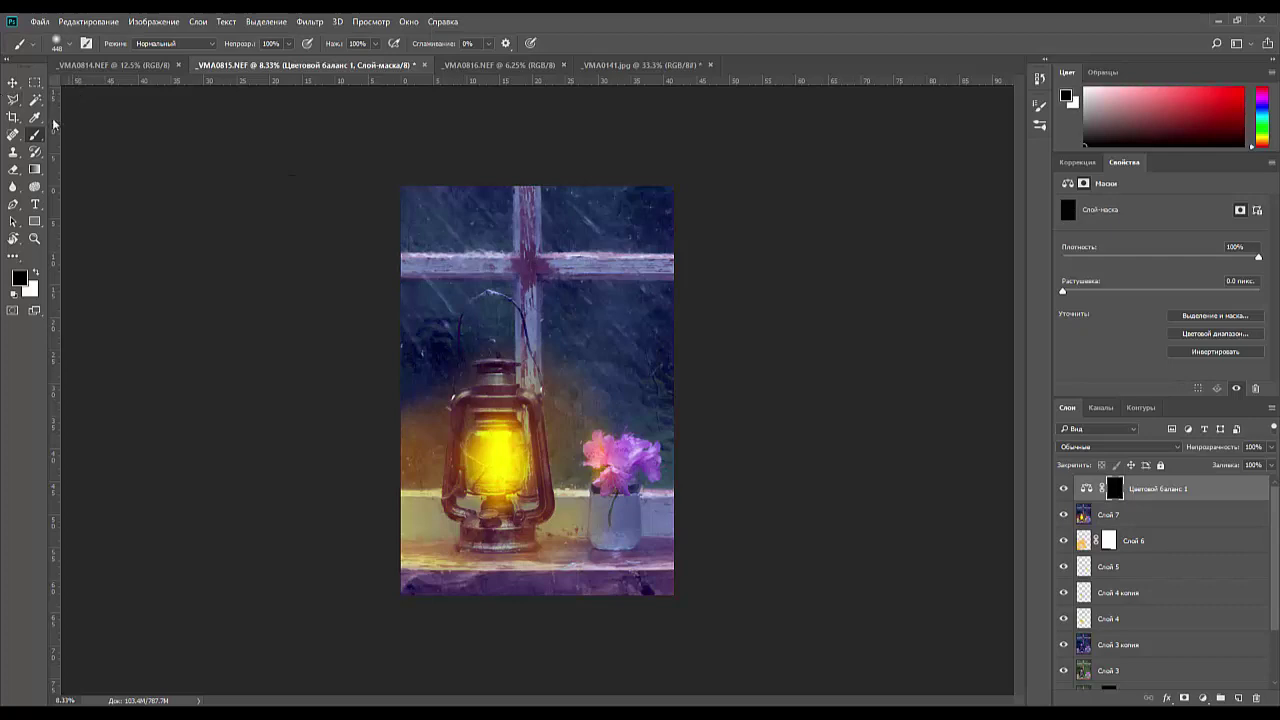
click(34, 169)
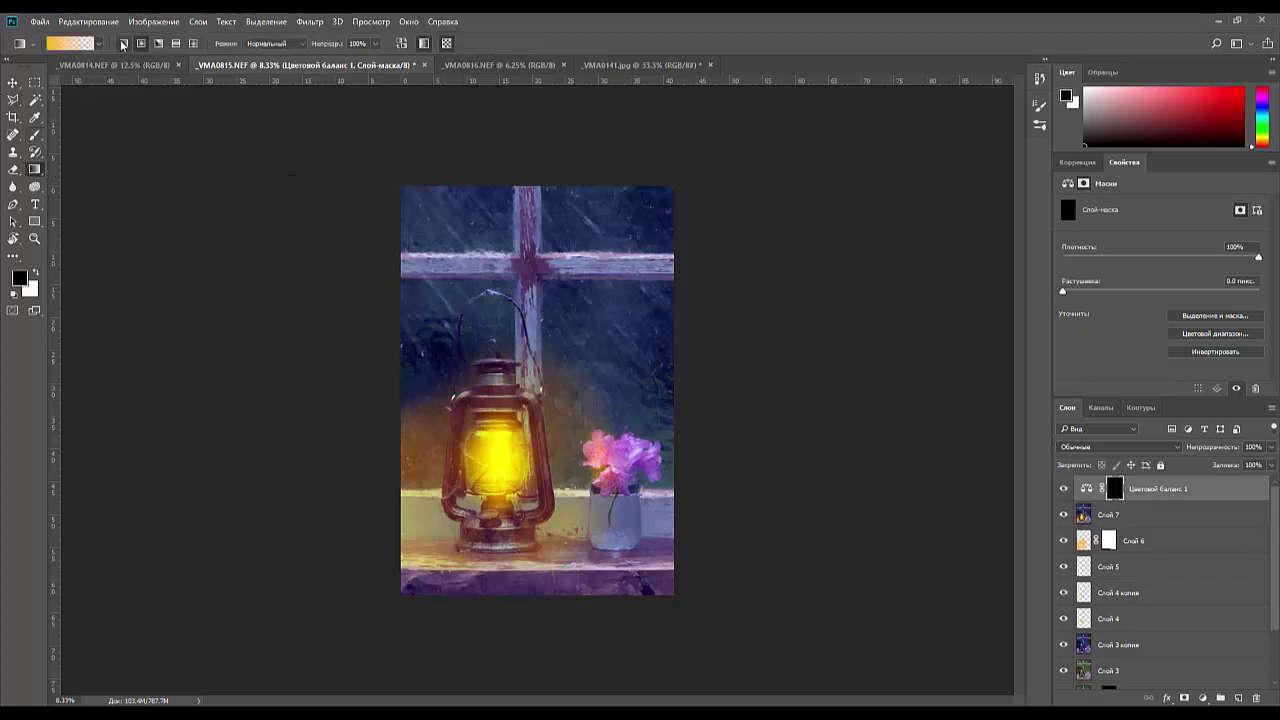
click(99, 44)
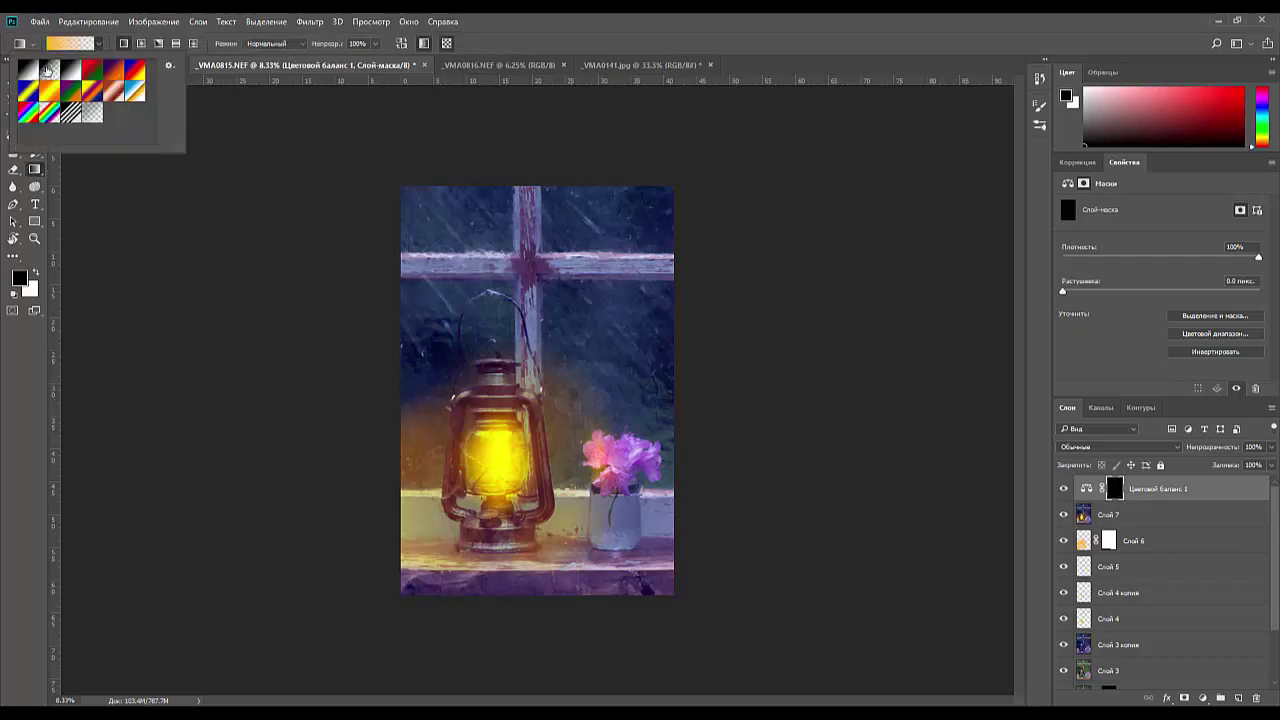
click(47, 70)
click(37, 273)
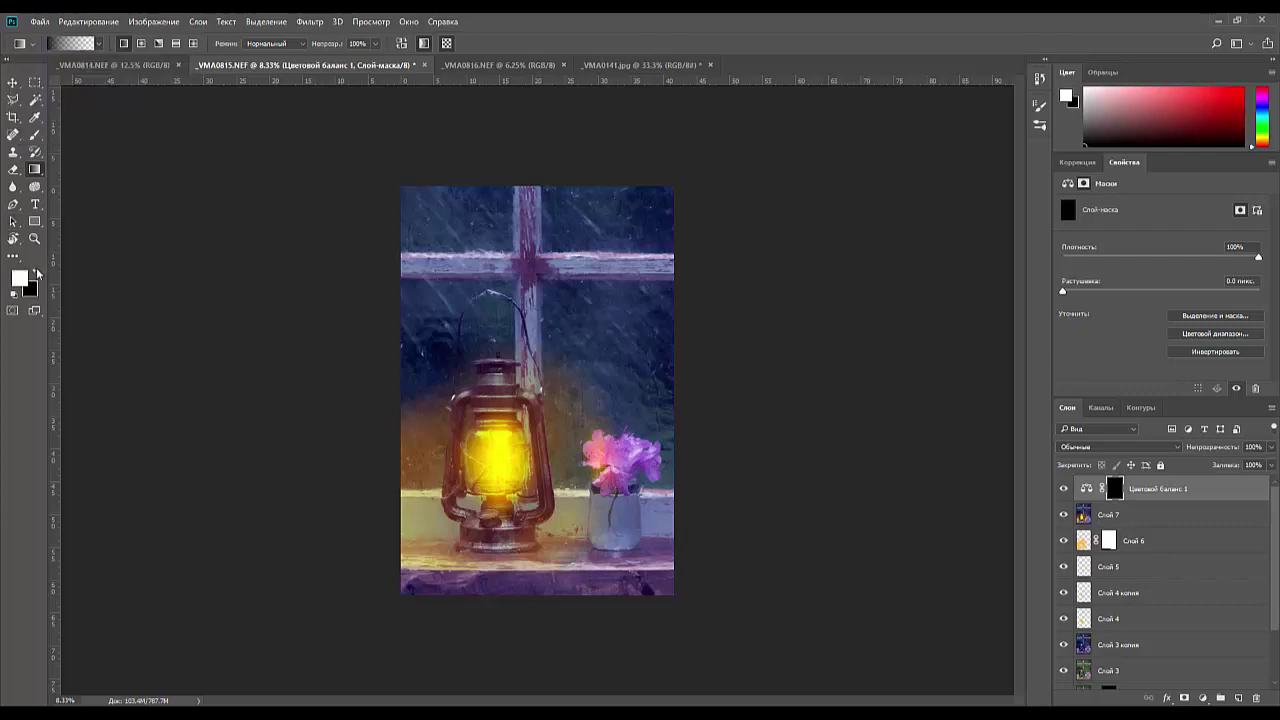
drag(516, 570, 516, 592)
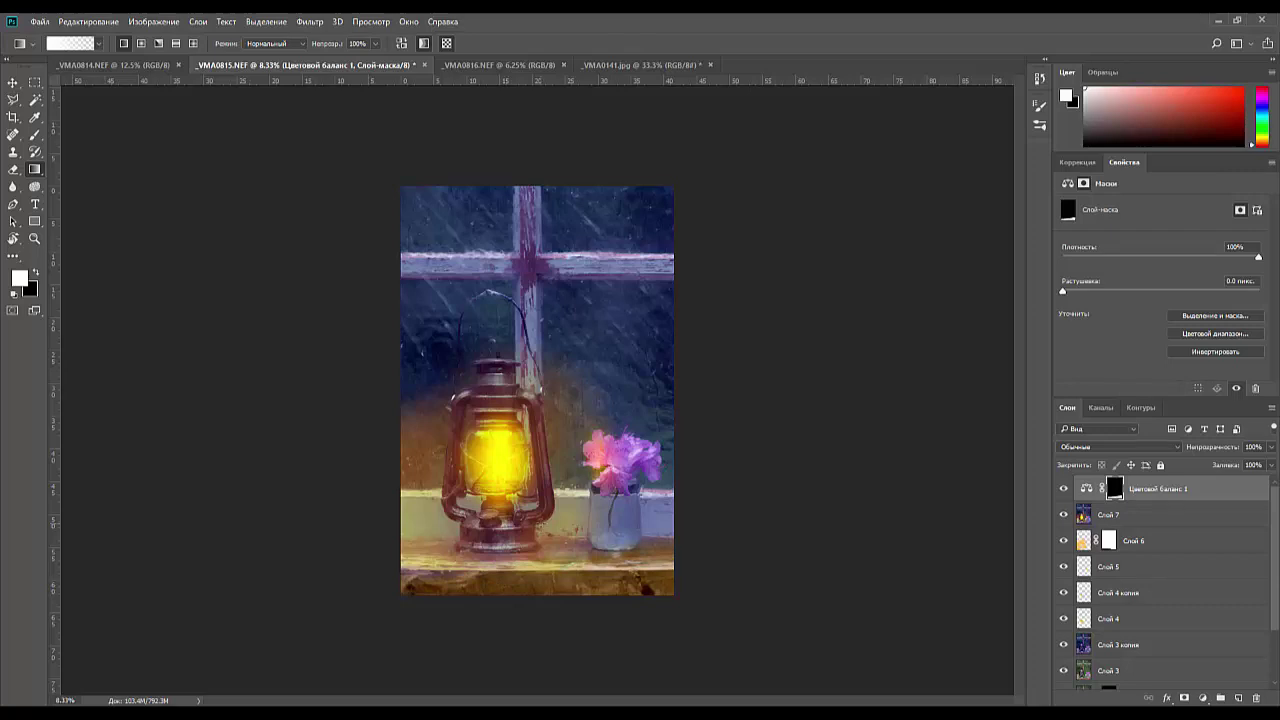
- Check the whole composition at a smaller size and stamp all visible layers into a new layer on top
key(ctrl+minus)
key(ctrl+minus)
key(ctrl+minus)
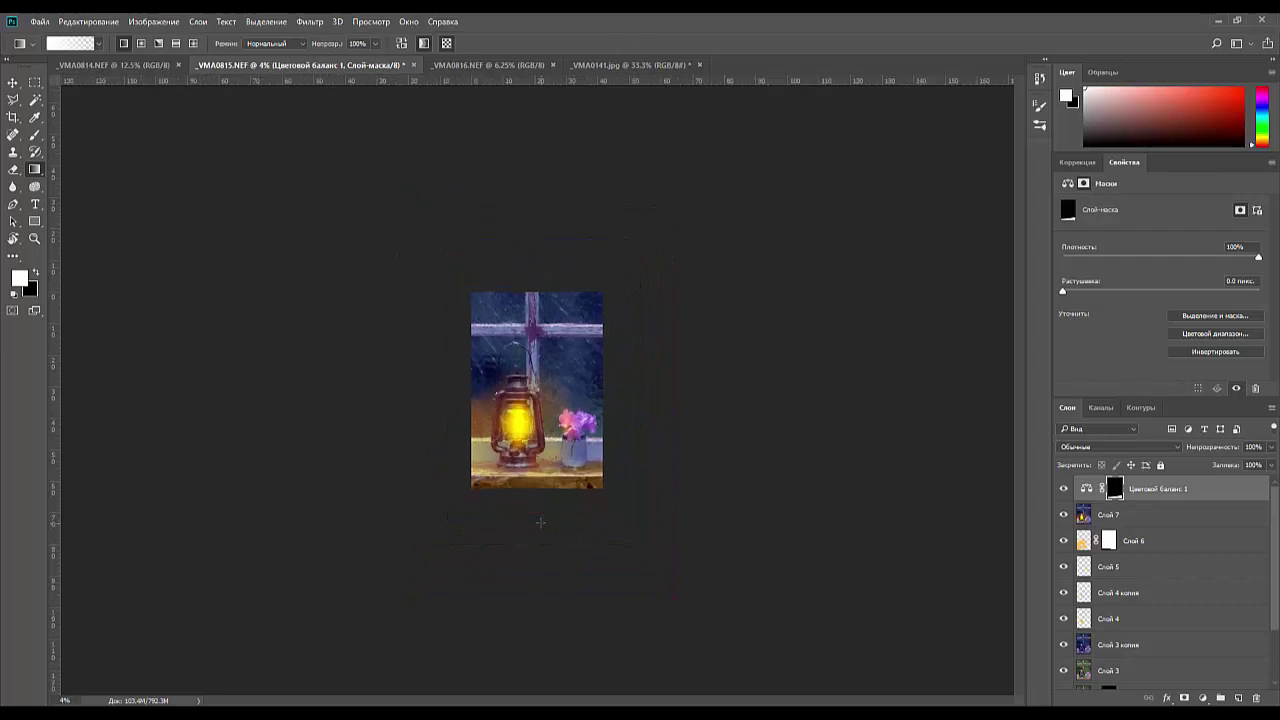
key(ctrl+plus)
key(ctrl+plus)
key(ctrl+plus)
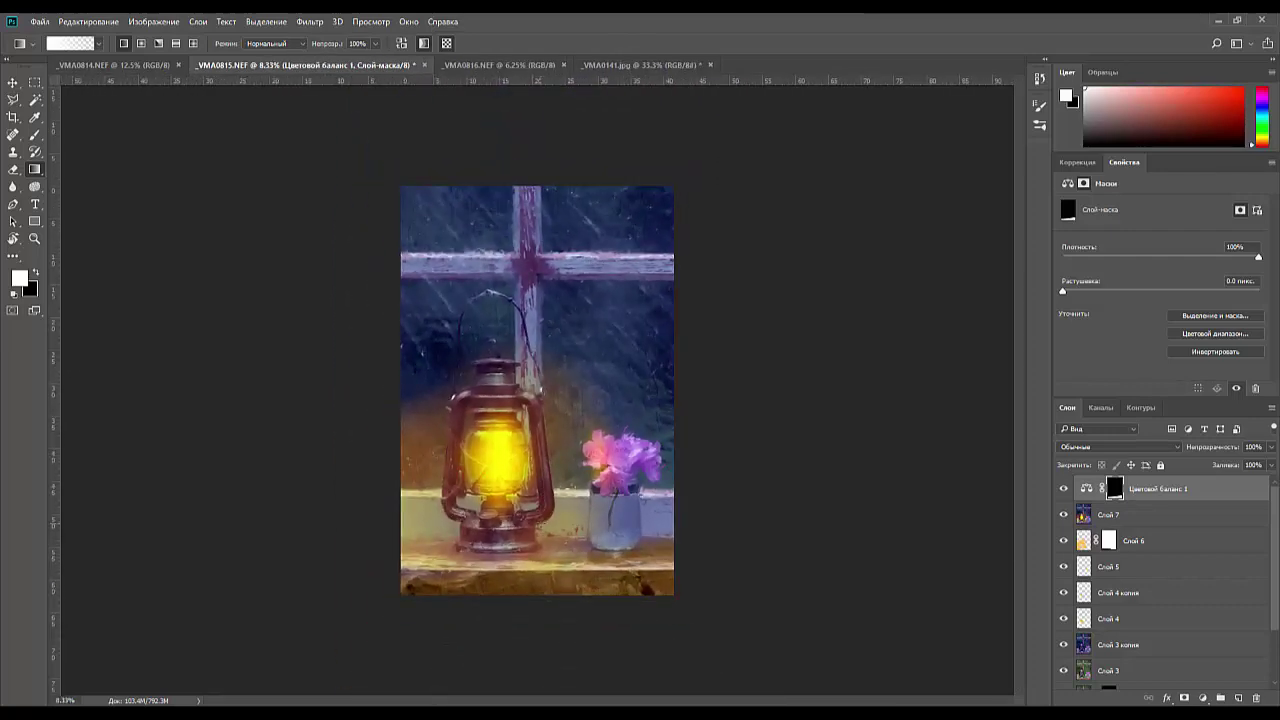
key(ctrl+shift+alt+e)
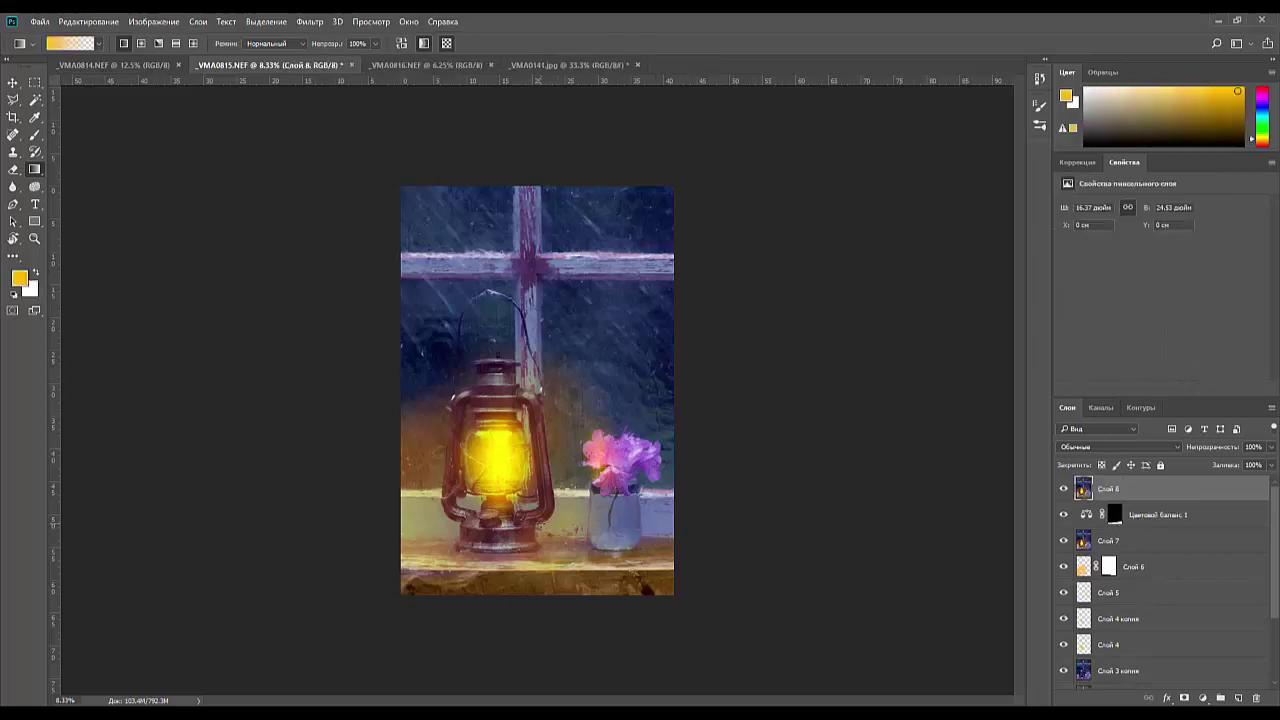
click(1238, 698)
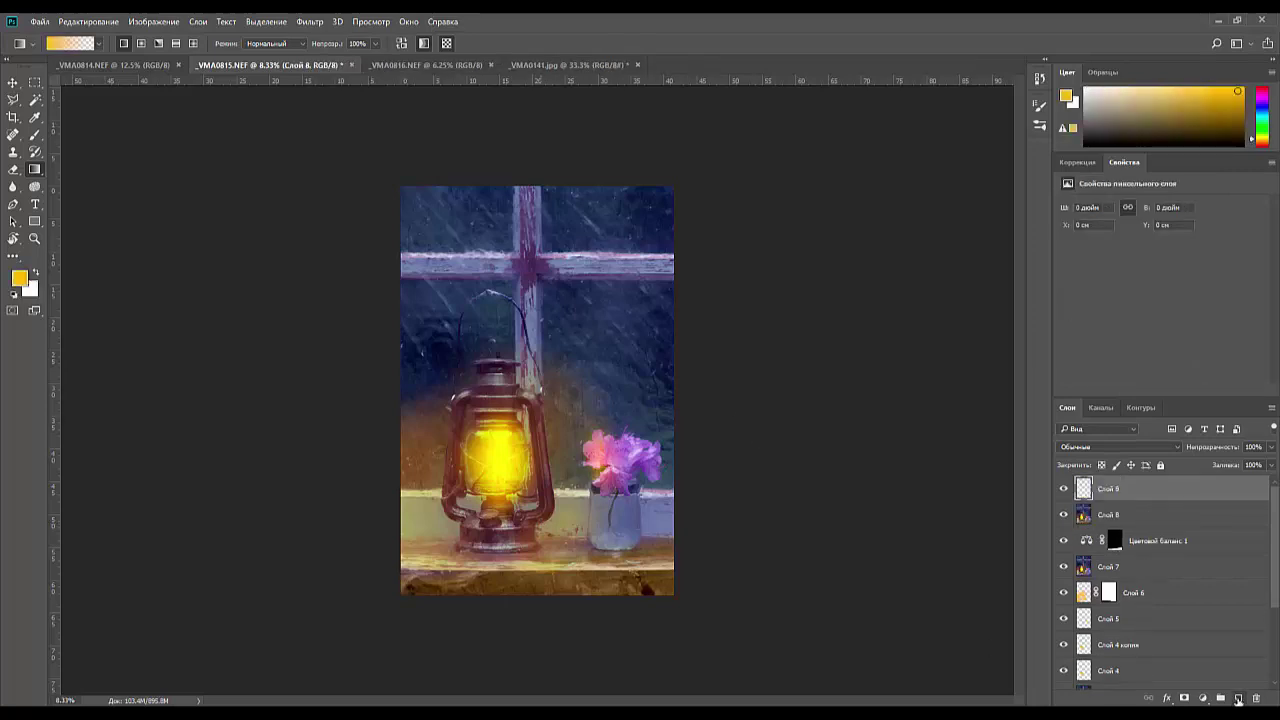
drag(1159, 492, 1256, 697)
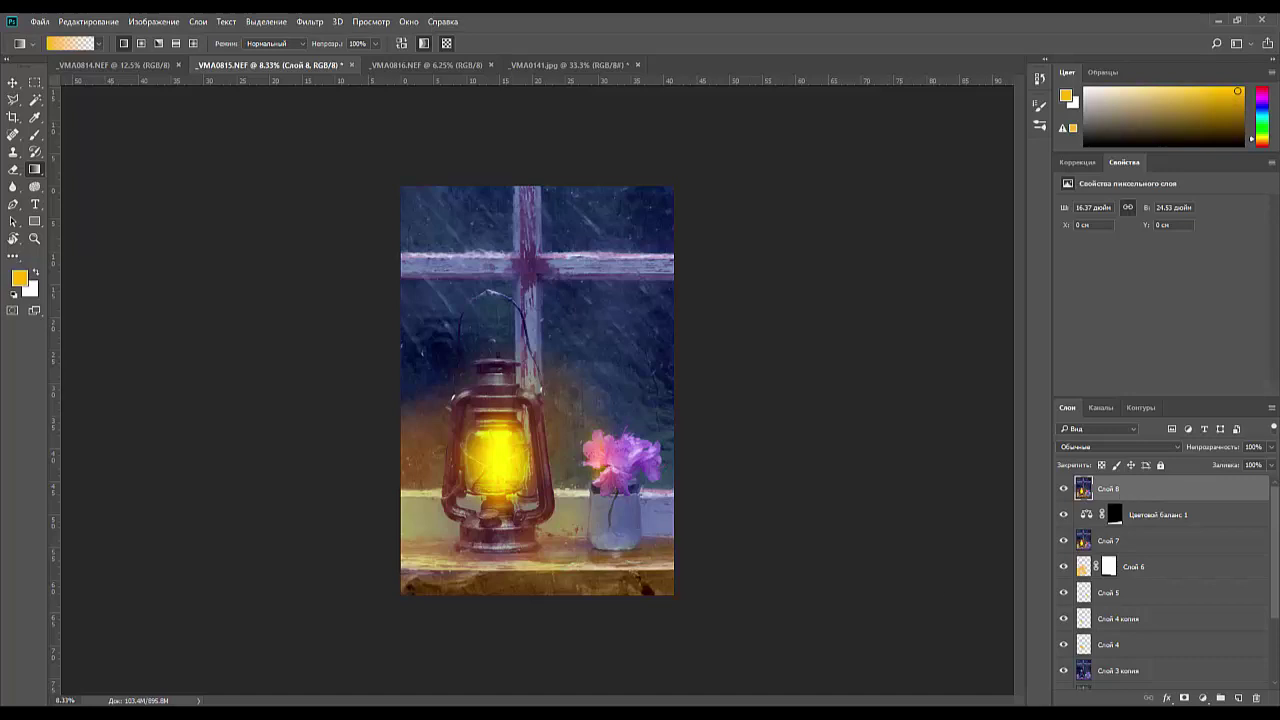
click(997, 694)
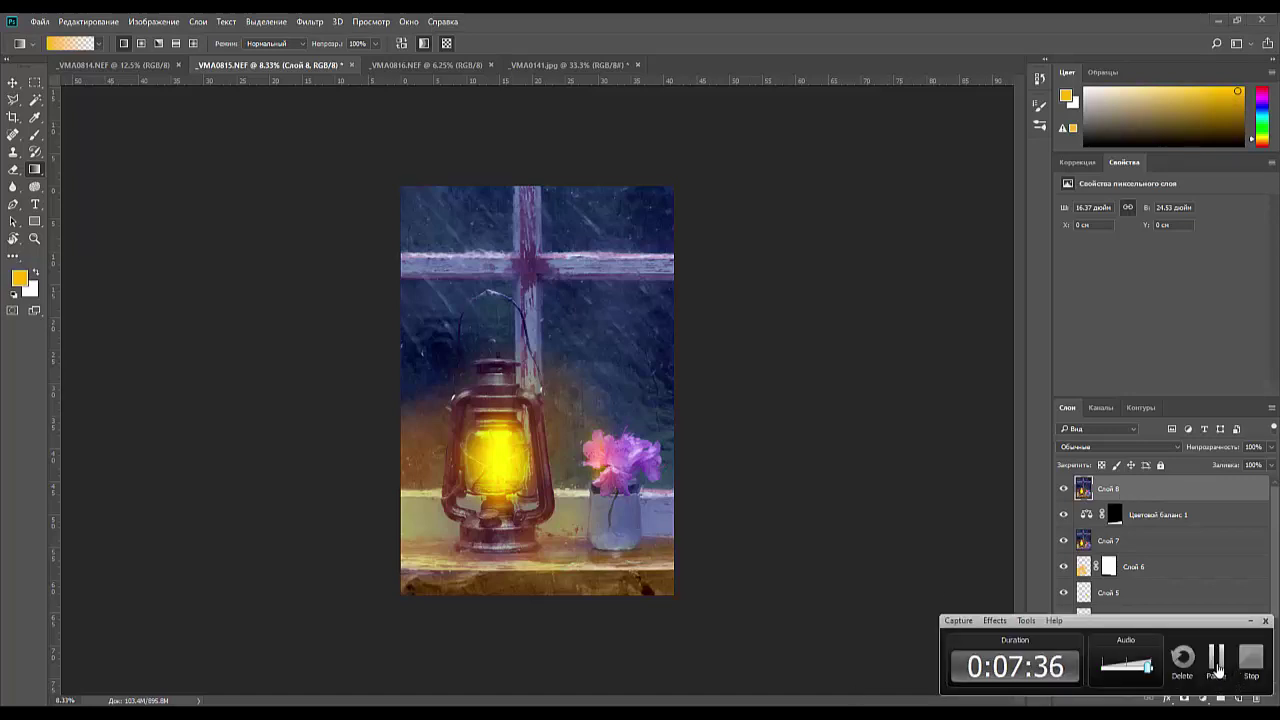
click(1217, 668)
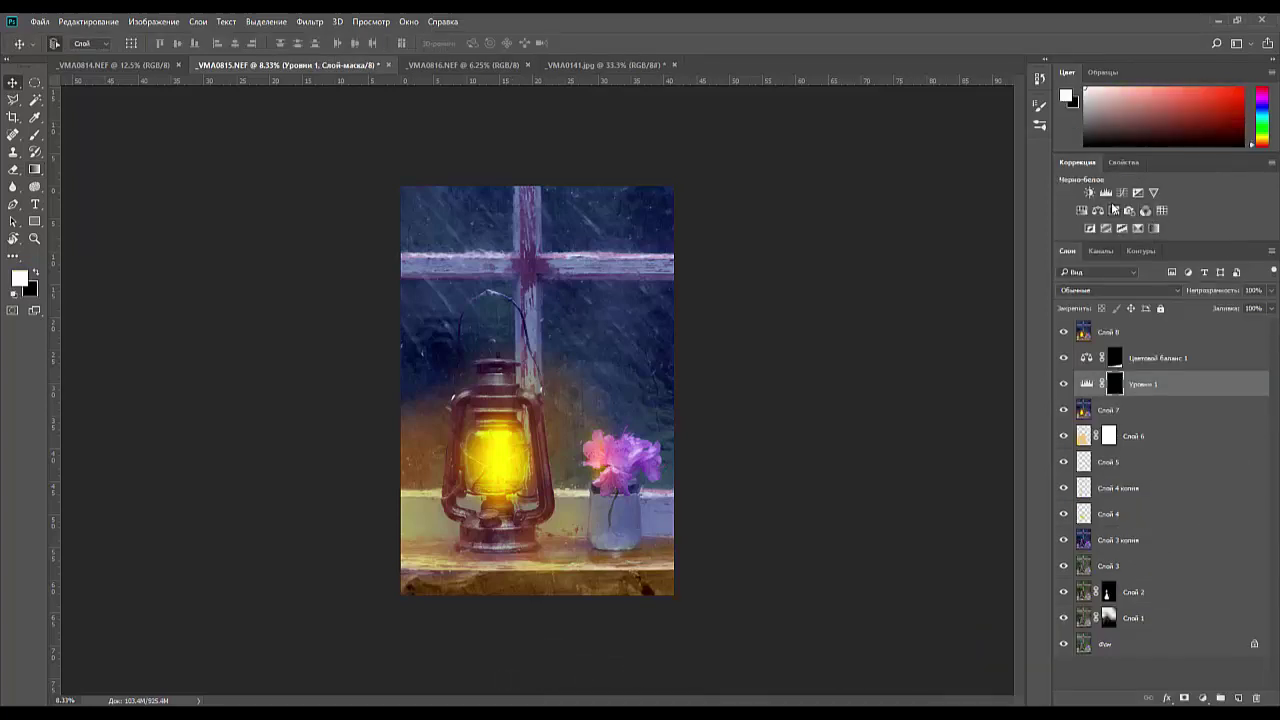
click(1107, 193)
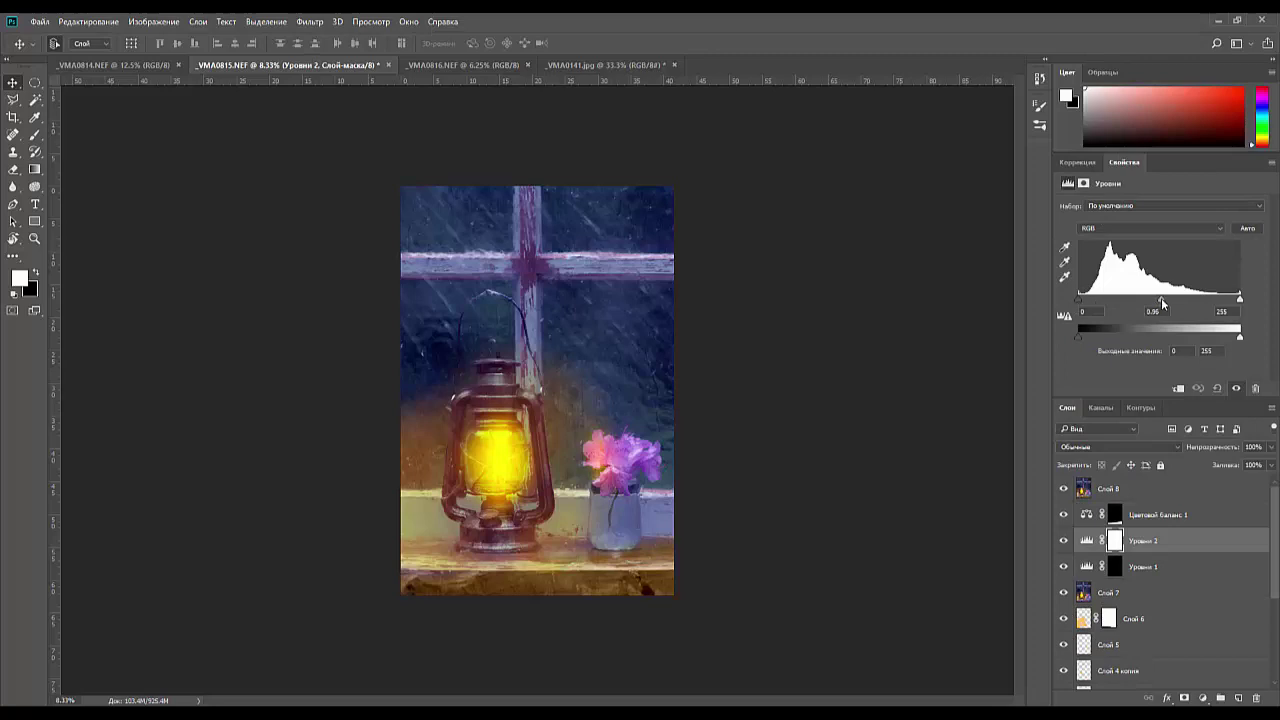
mouse_move(1160, 300)
mouse_down()
mouse_move(1189, 301)
mouse_move(1160, 312)
mouse_up()
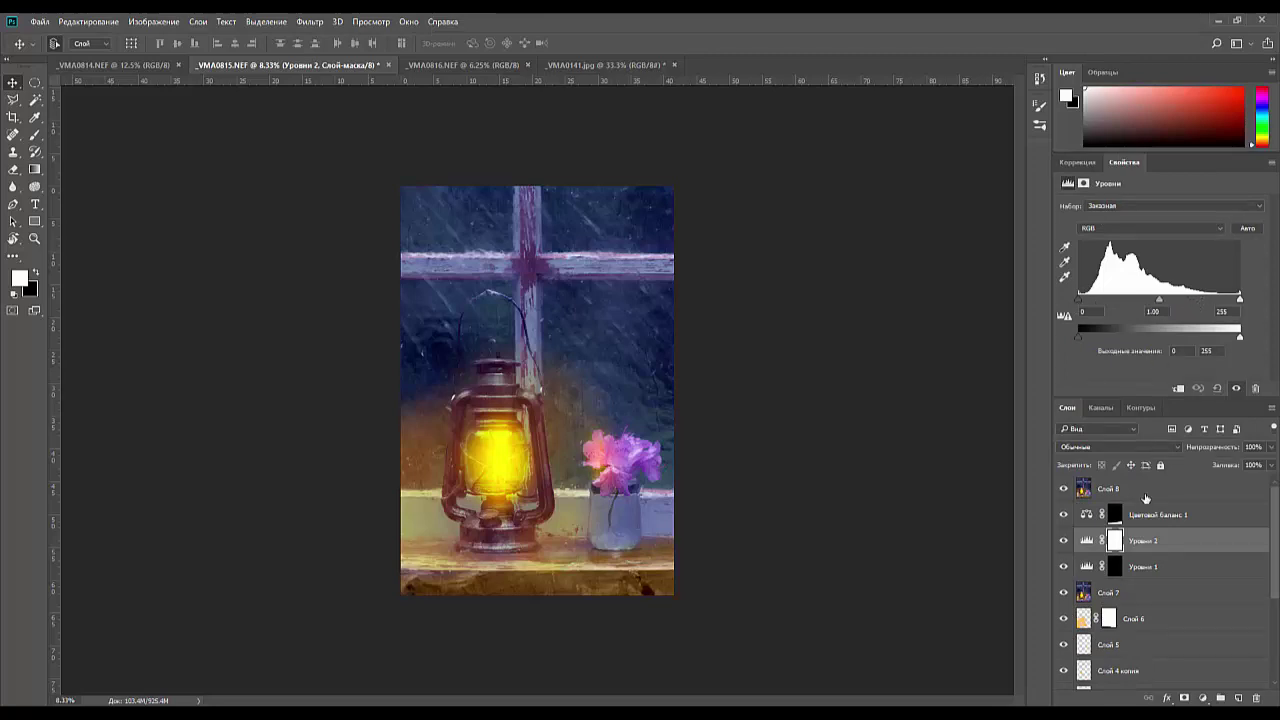
drag(1177, 551, 1256, 697)
- Add a Levels adjustment above Слой 8 that darkens the whole scene, with midtones at 0.65 and output white at 123
click(1130, 488)
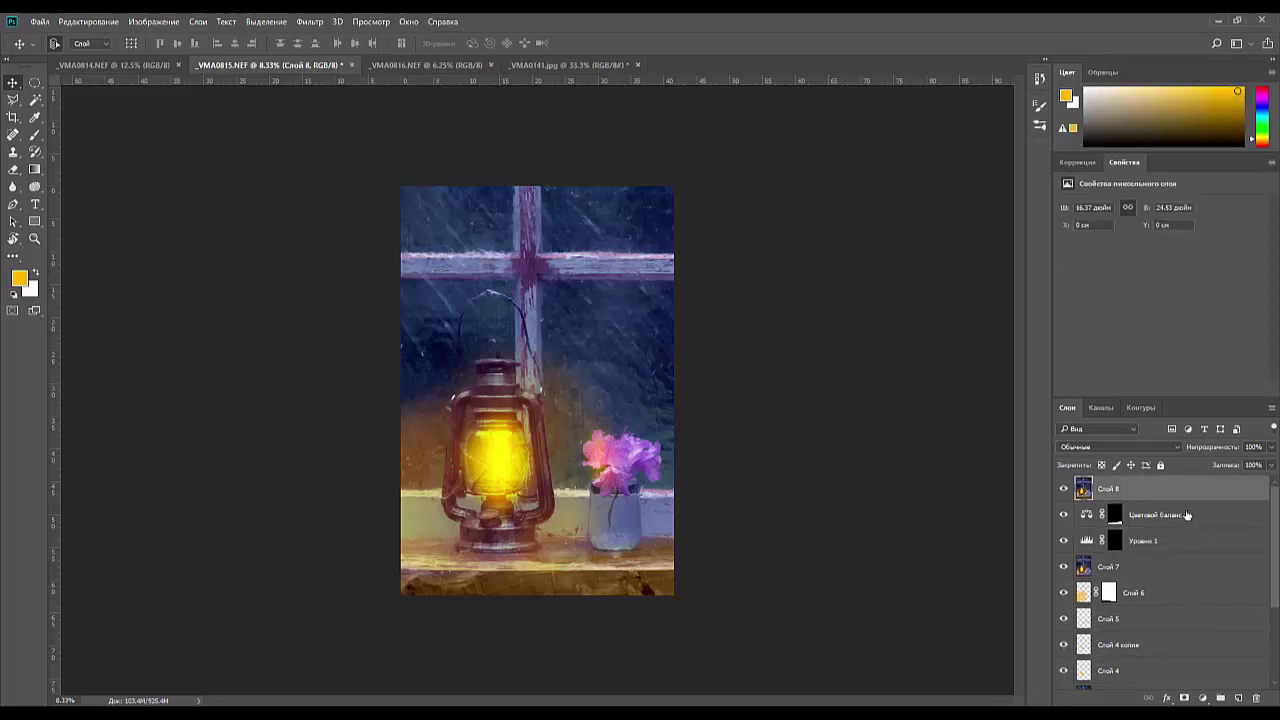
click(1078, 162)
click(1085, 197)
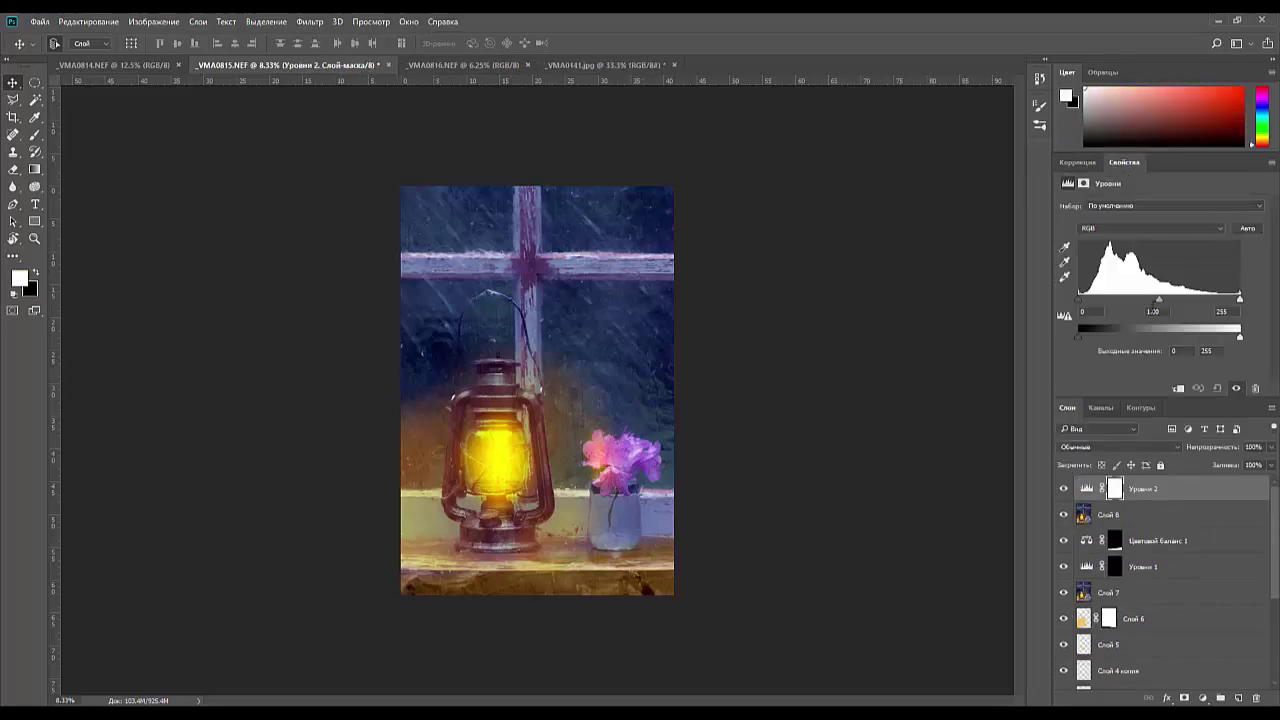
drag(1158, 300, 1181, 298)
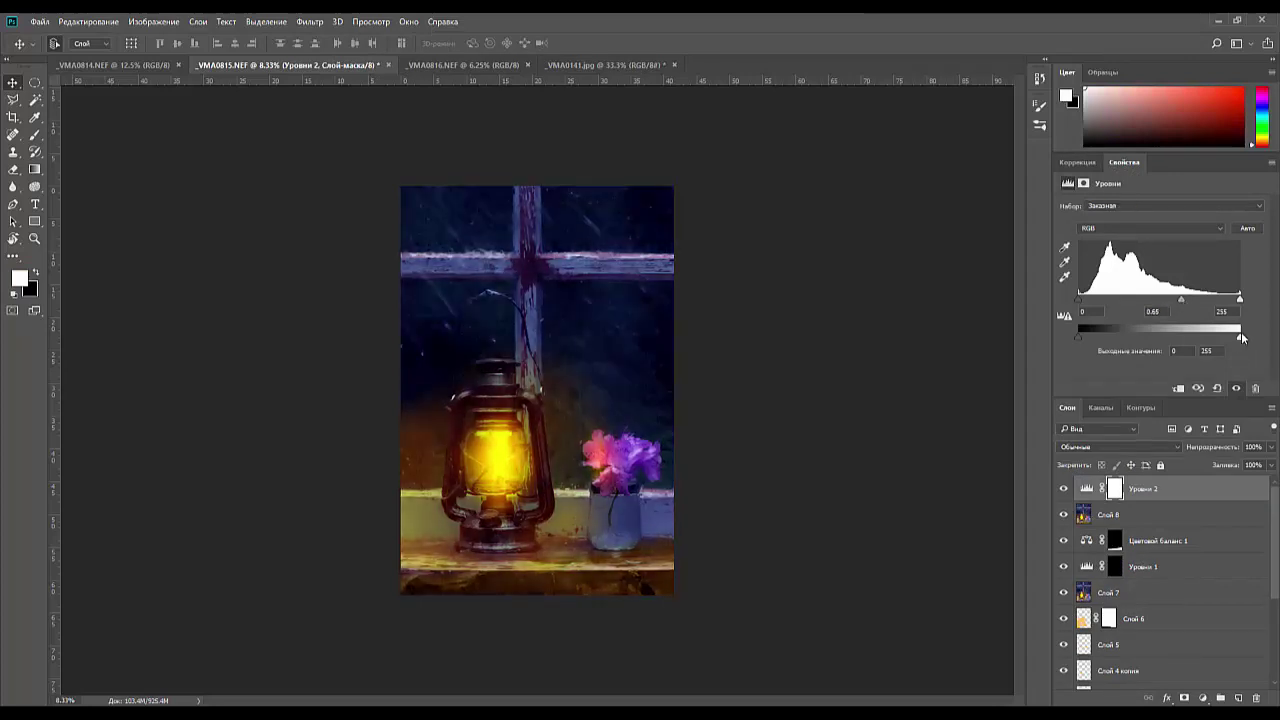
drag(1242, 338, 1158, 354)
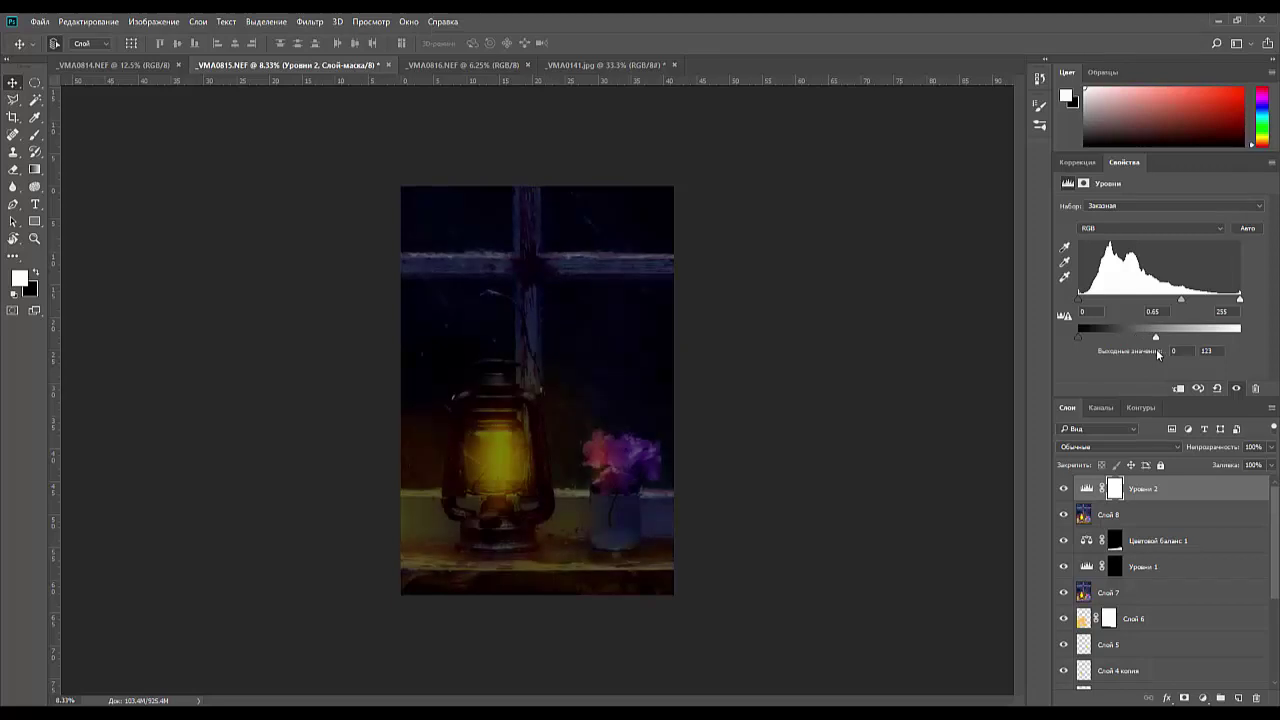
mouse_move(1081, 297)
mouse_down()
mouse_move(1111, 298)
mouse_move(1083, 304)
mouse_up()
- Set the Уровни 2 adjustment to 71% opacity and mask its darkening around the lantern and flowers with radial black-to-transparent gradients
click(1114, 492)
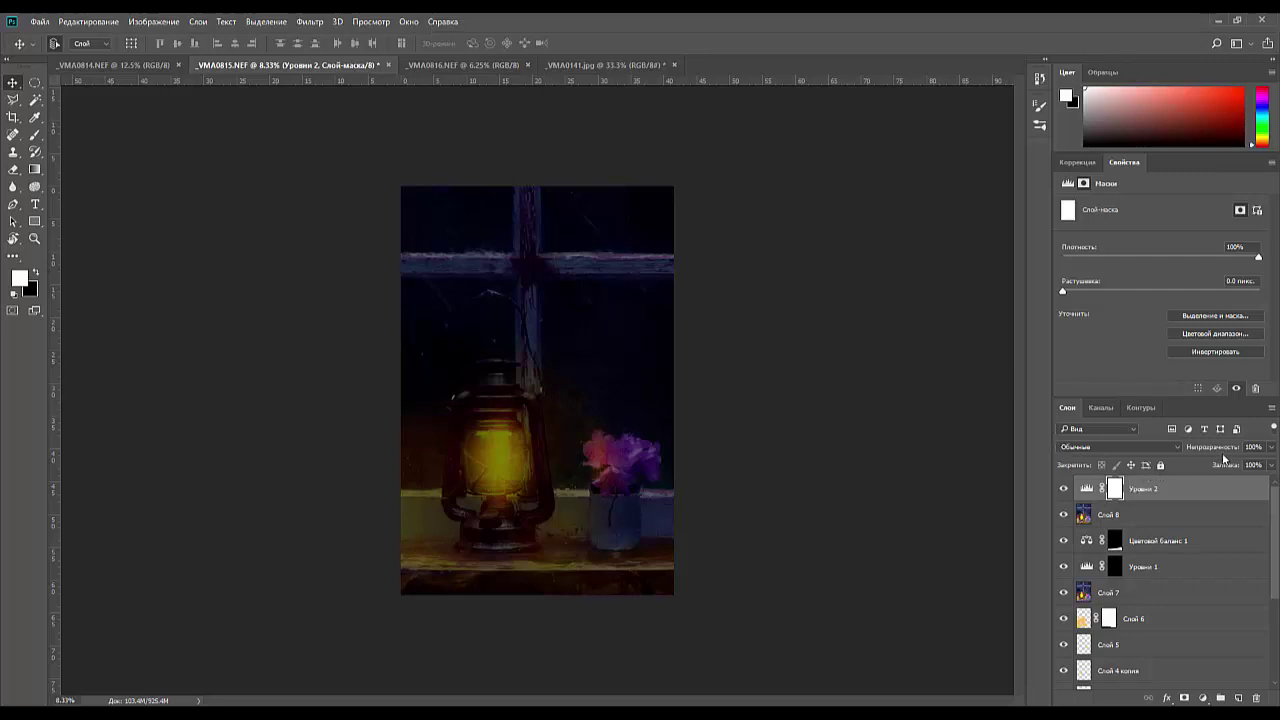
mouse_move(1211, 449)
mouse_down()
mouse_move(1188, 449)
mouse_move(1203, 454)
mouse_up()
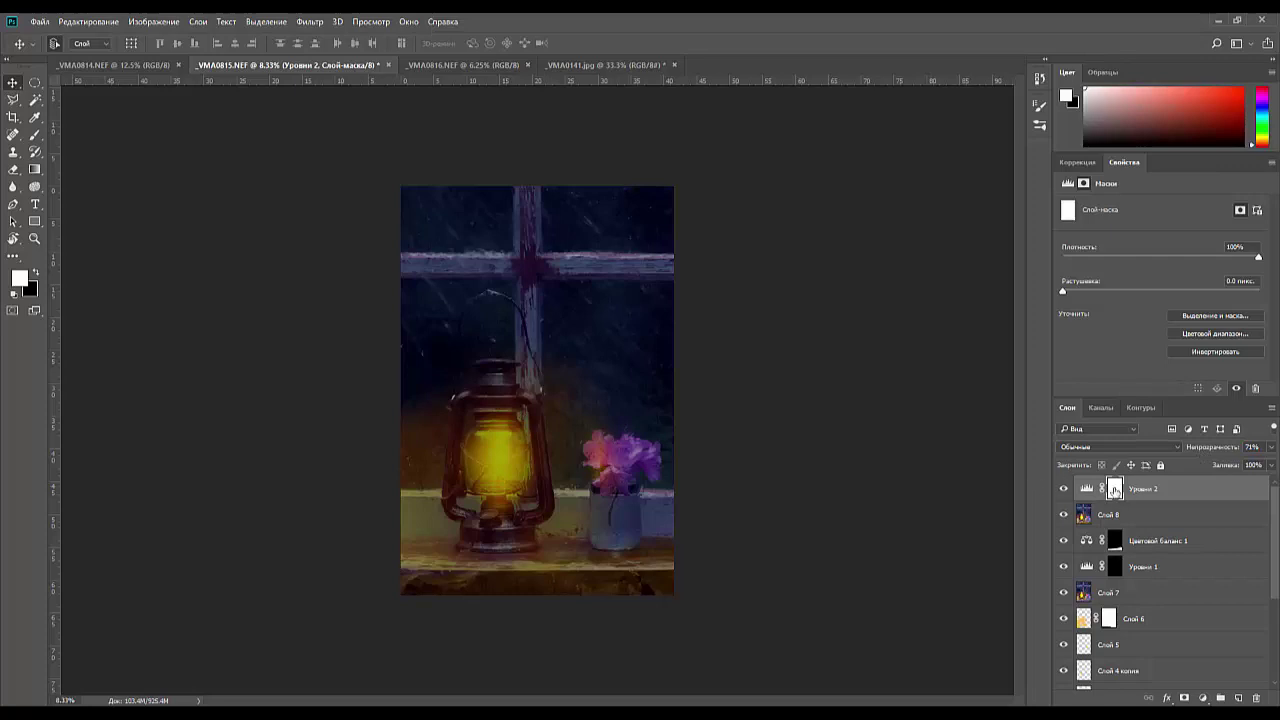
click(35, 134)
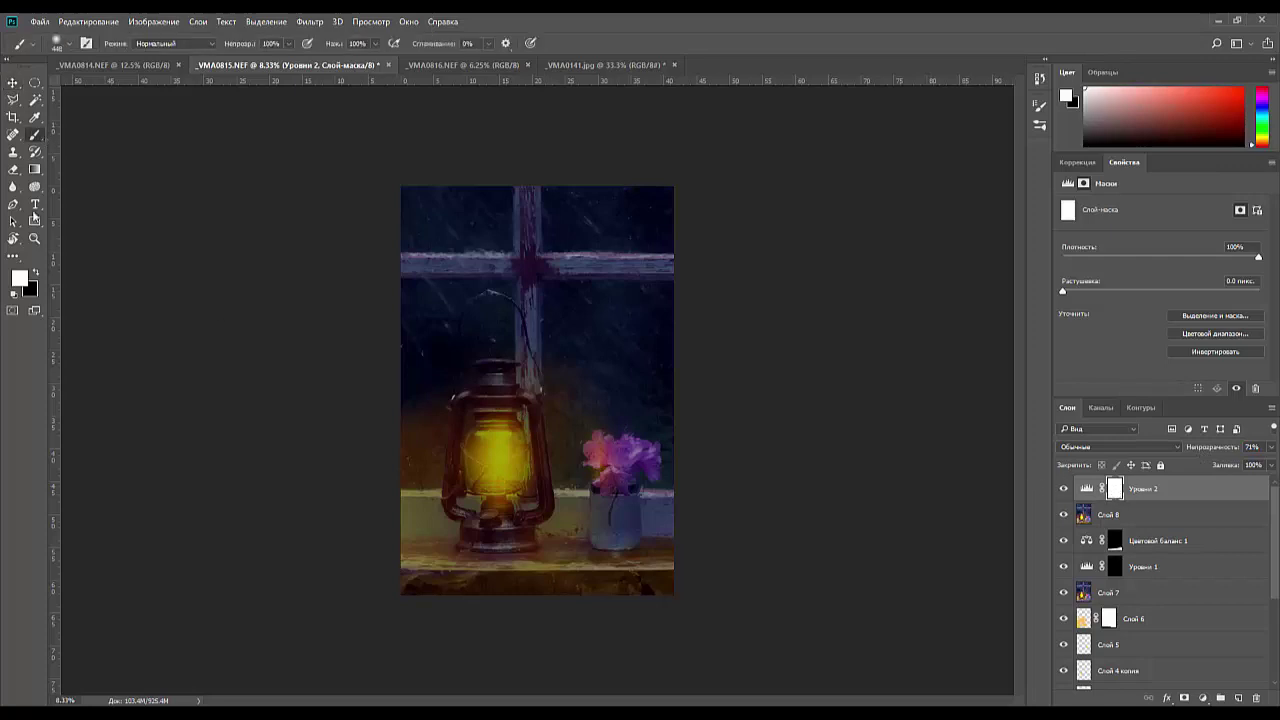
click(35, 169)
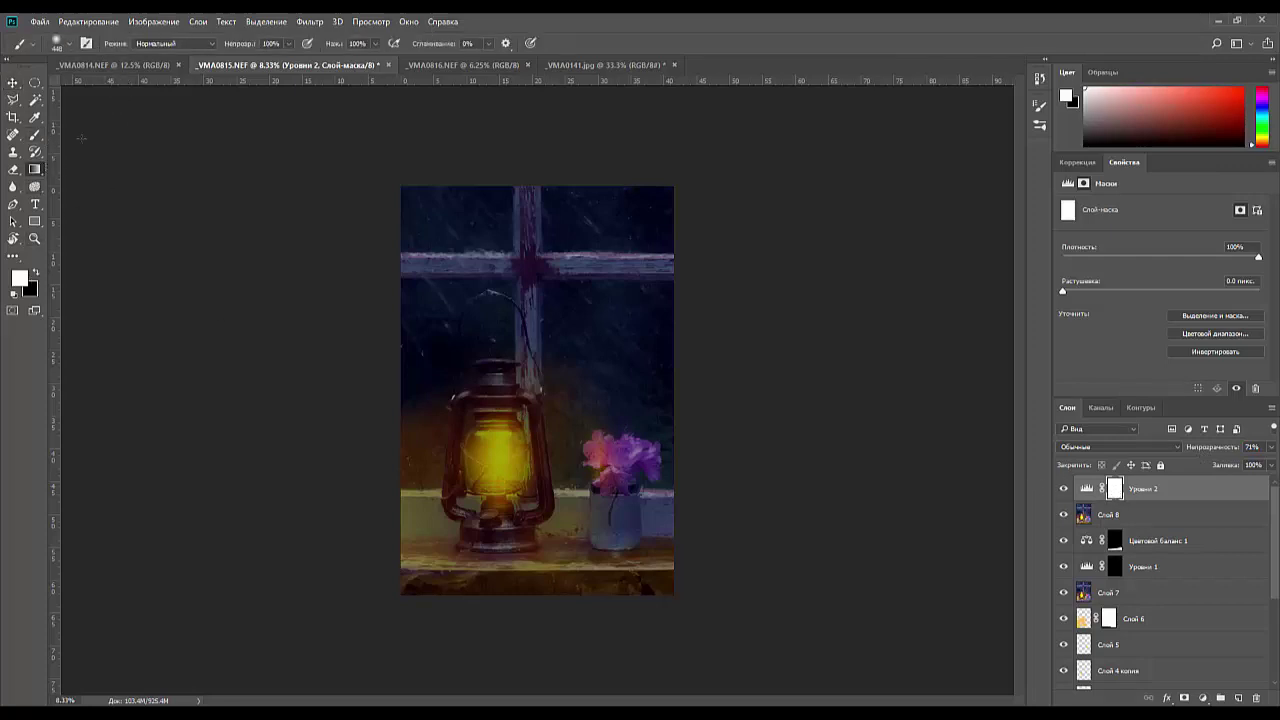
click(141, 44)
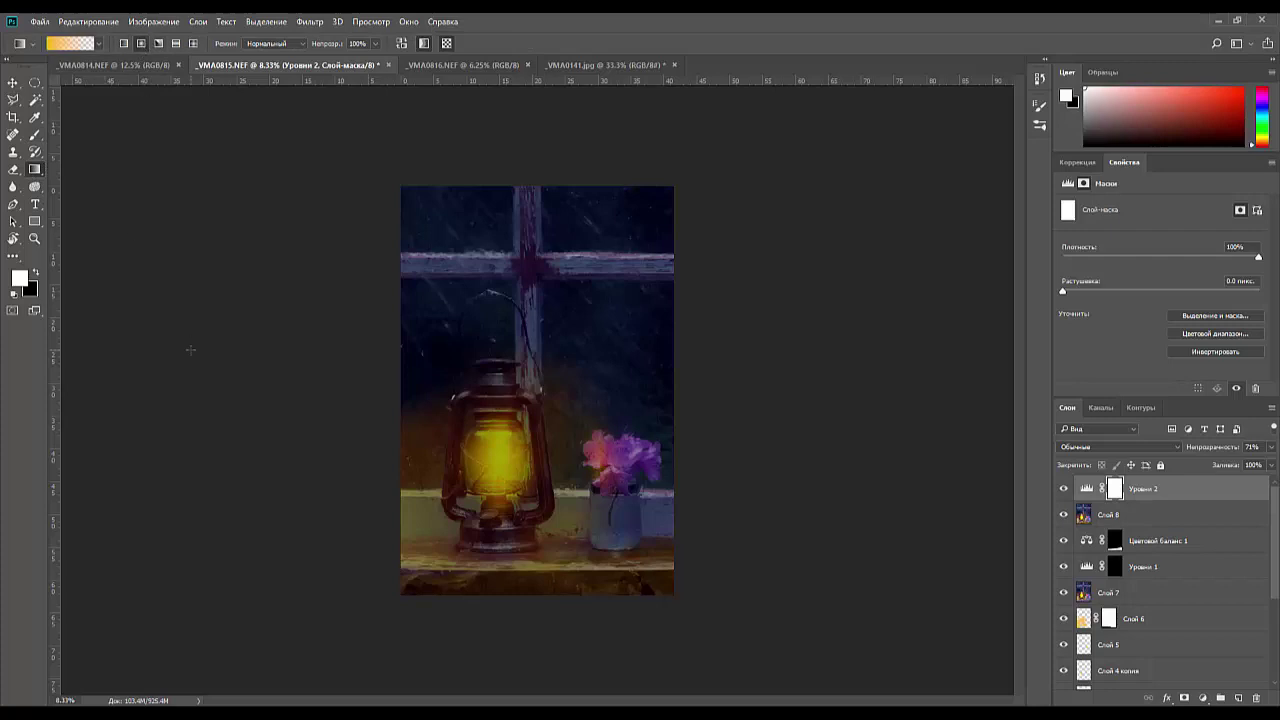
click(38, 274)
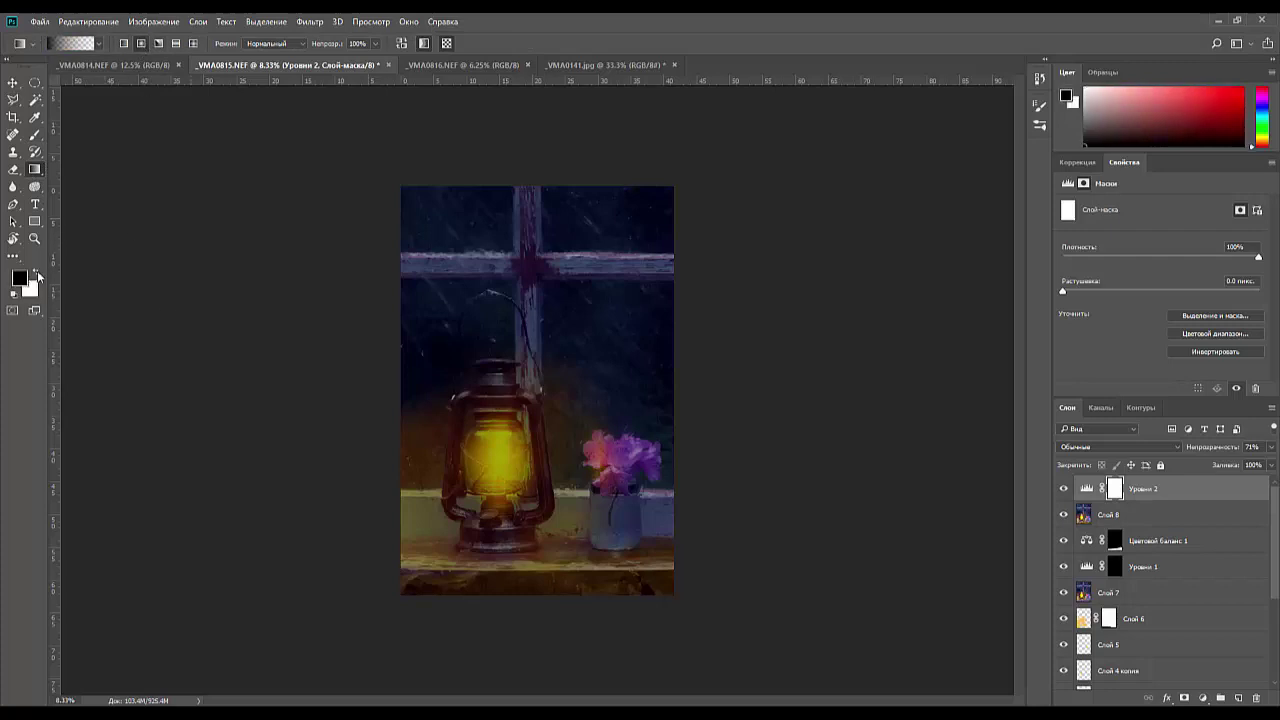
drag(492, 455, 554, 548)
drag(599, 449, 640, 550)
drag(596, 386, 748, 478)
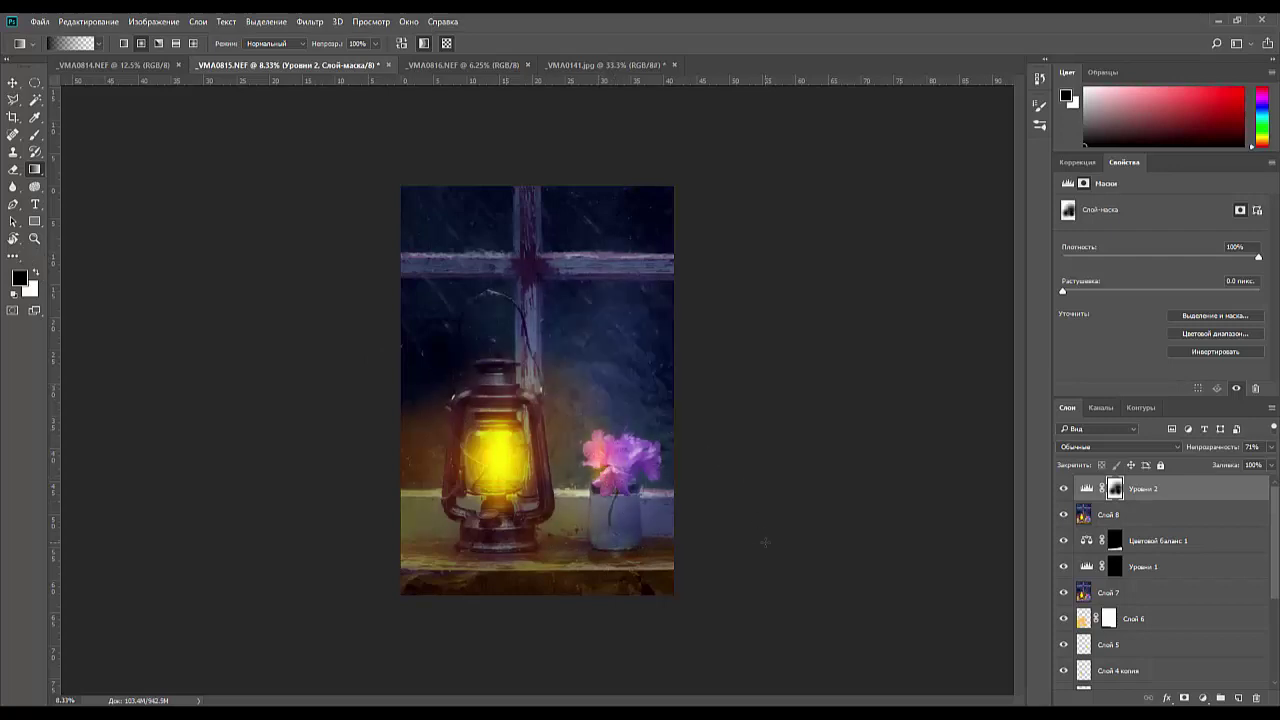
- Mask more of the darkening around the lantern, sill and window crossbars with radial gradients, and set Уровни 2 to 100% opacity
drag(456, 406, 548, 506)
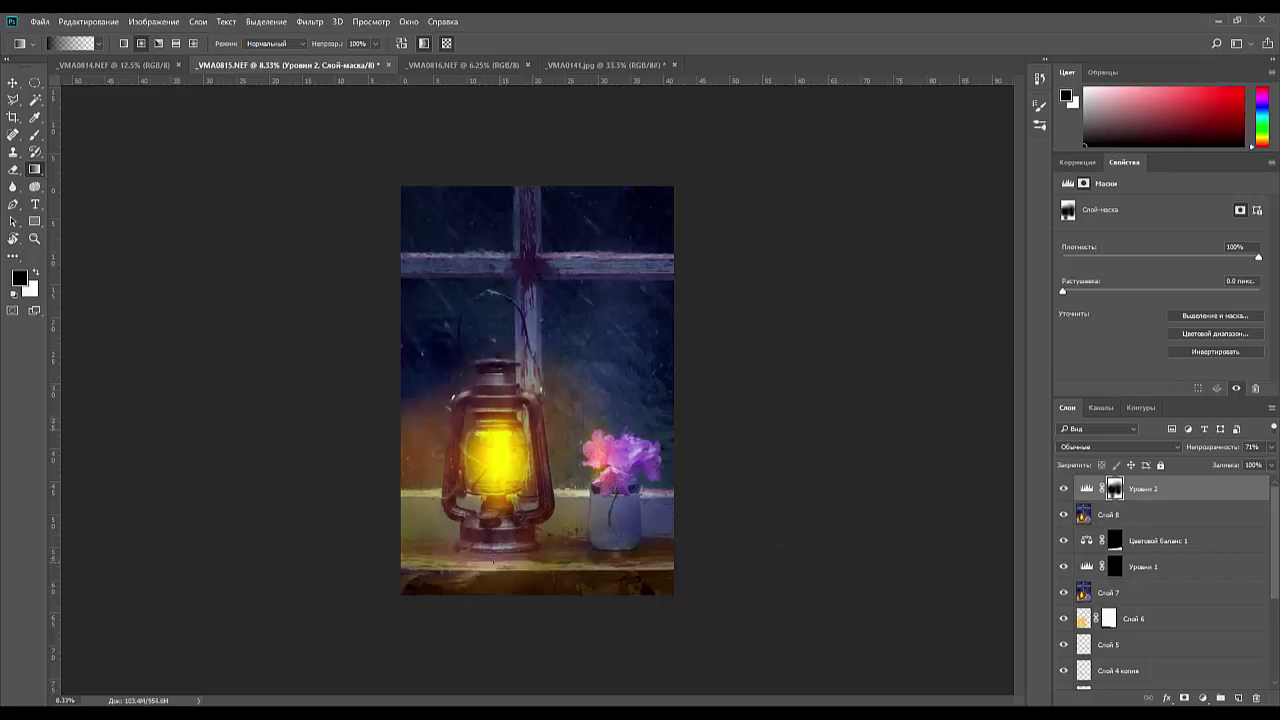
drag(589, 551, 655, 559)
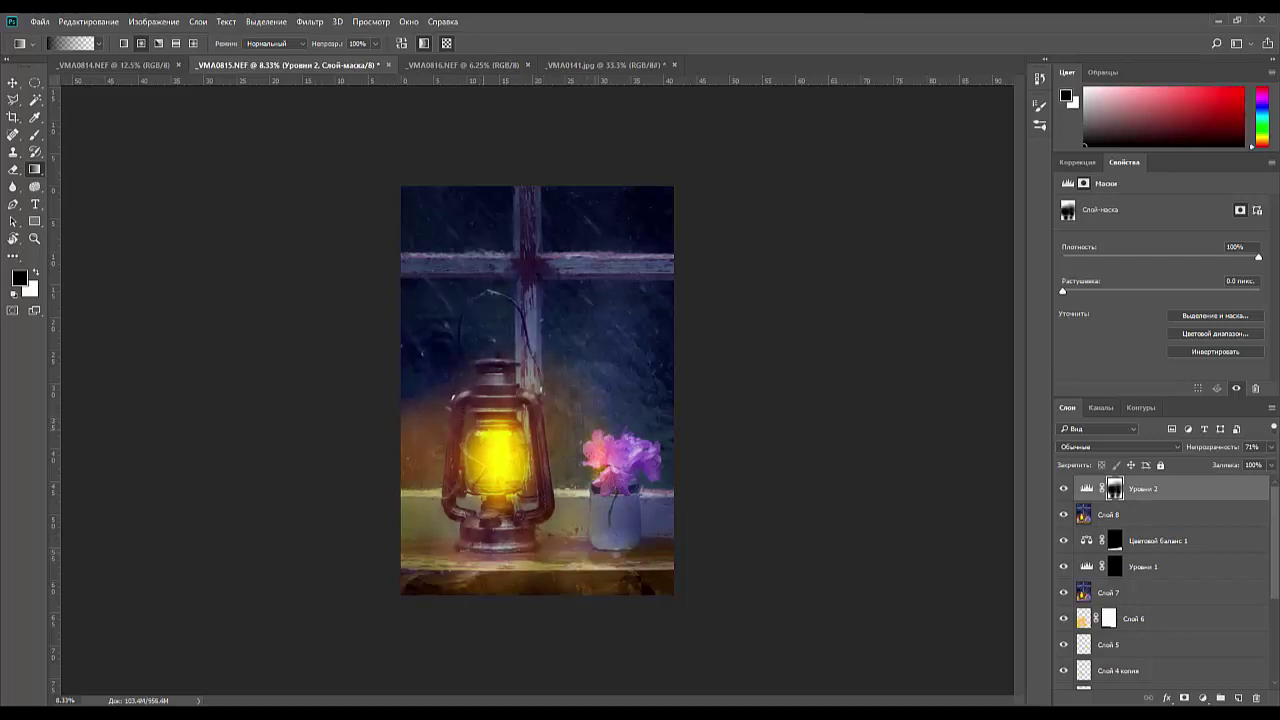
drag(450, 549, 510, 553)
drag(440, 549, 476, 552)
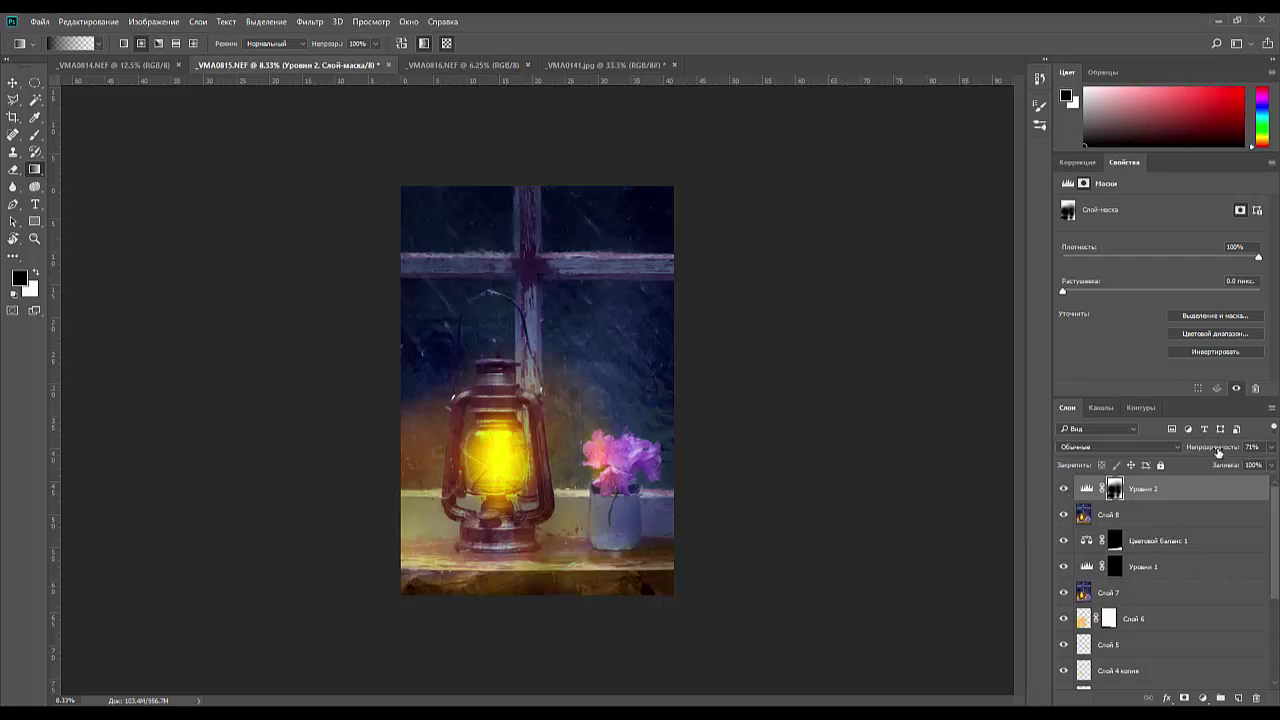
drag(1218, 452, 1276, 447)
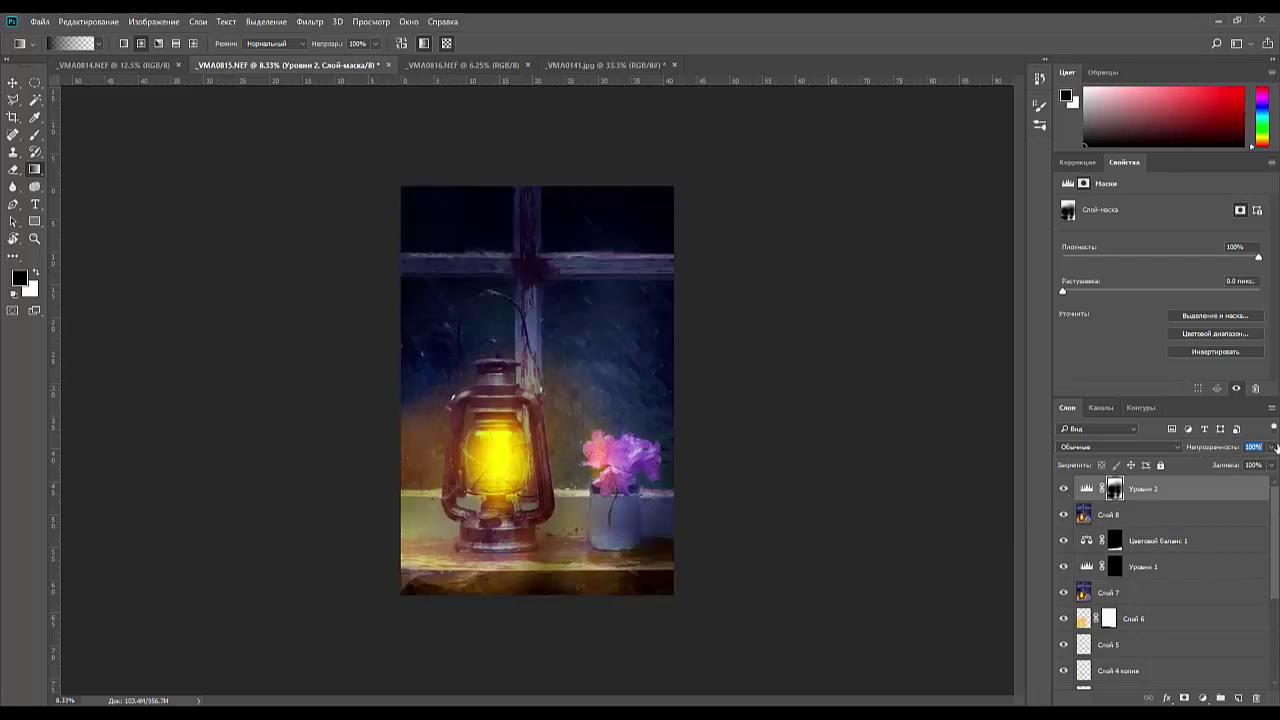
drag(545, 262, 630, 414)
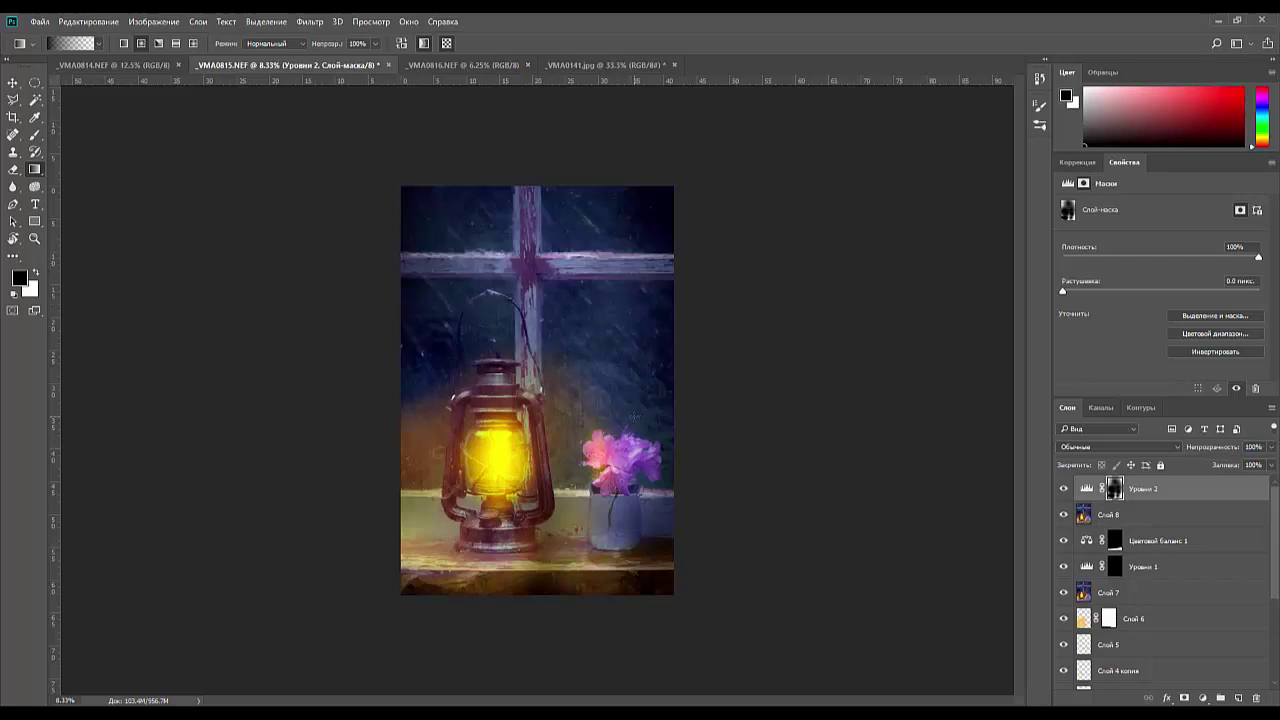
- Delete the masked Levels adjustment and duplicate Слой 8
drag(1222, 490, 1257, 697)
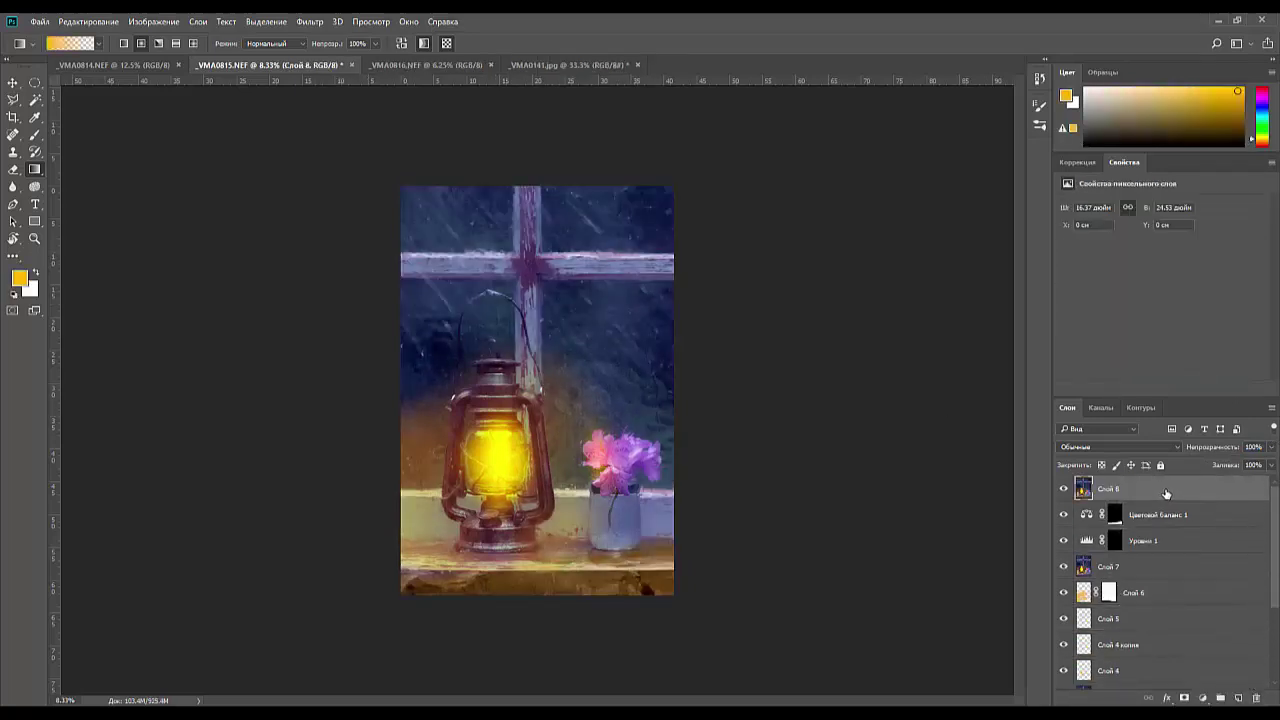
drag(1165, 493, 1239, 697)
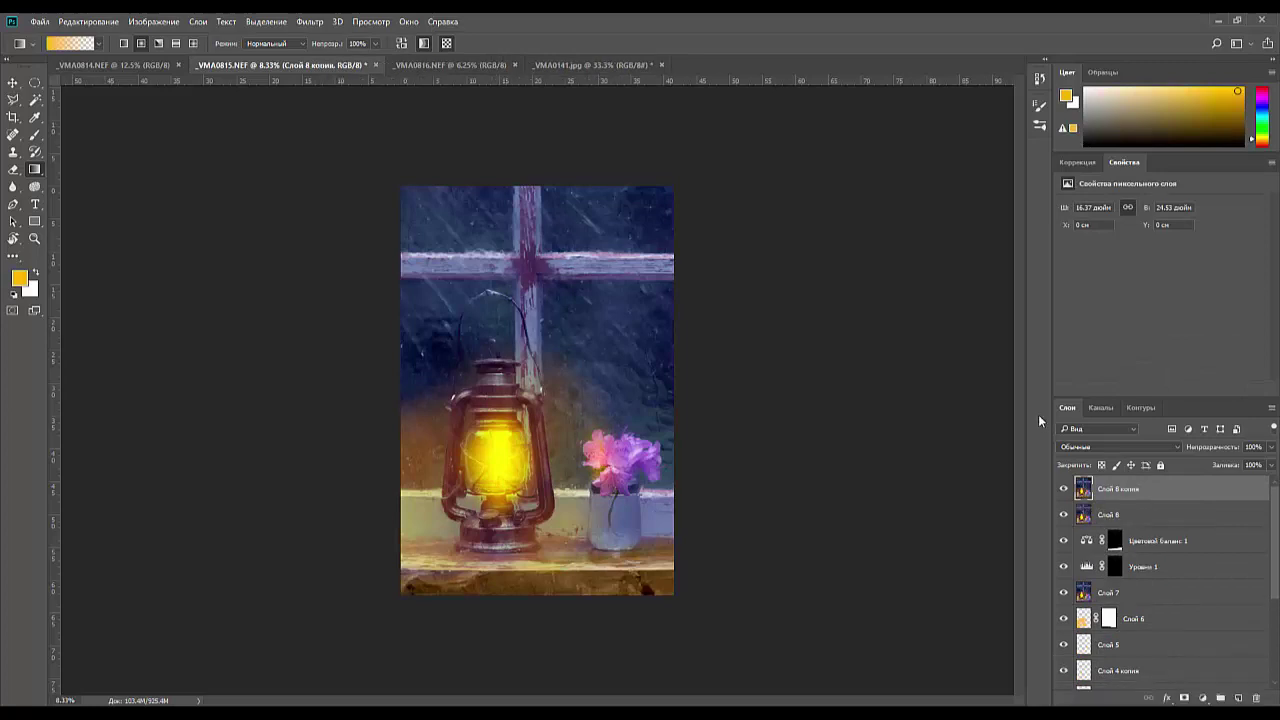
- Add a Levels adjustment above the Слой 8 copy with midtones at 0.90 and output white at 116
click(1068, 160)
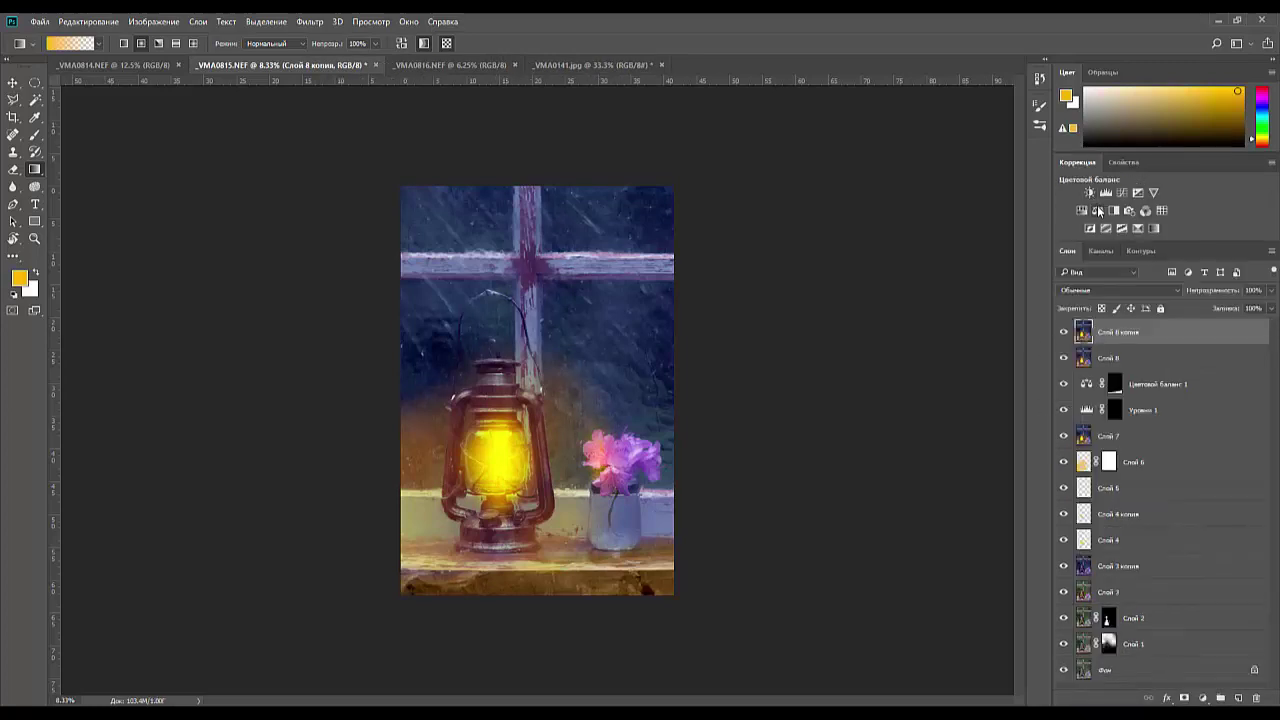
click(1105, 192)
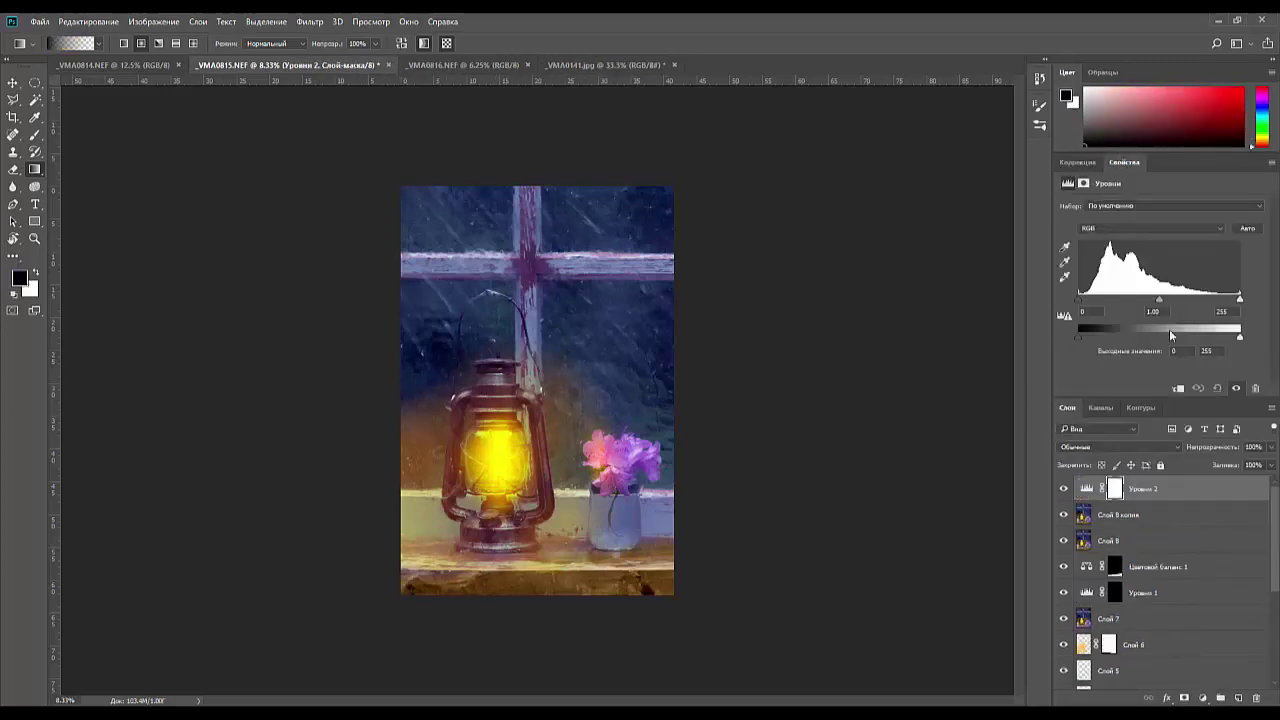
drag(1240, 337, 1151, 356)
drag(1157, 301, 1165, 303)
click(1087, 488)
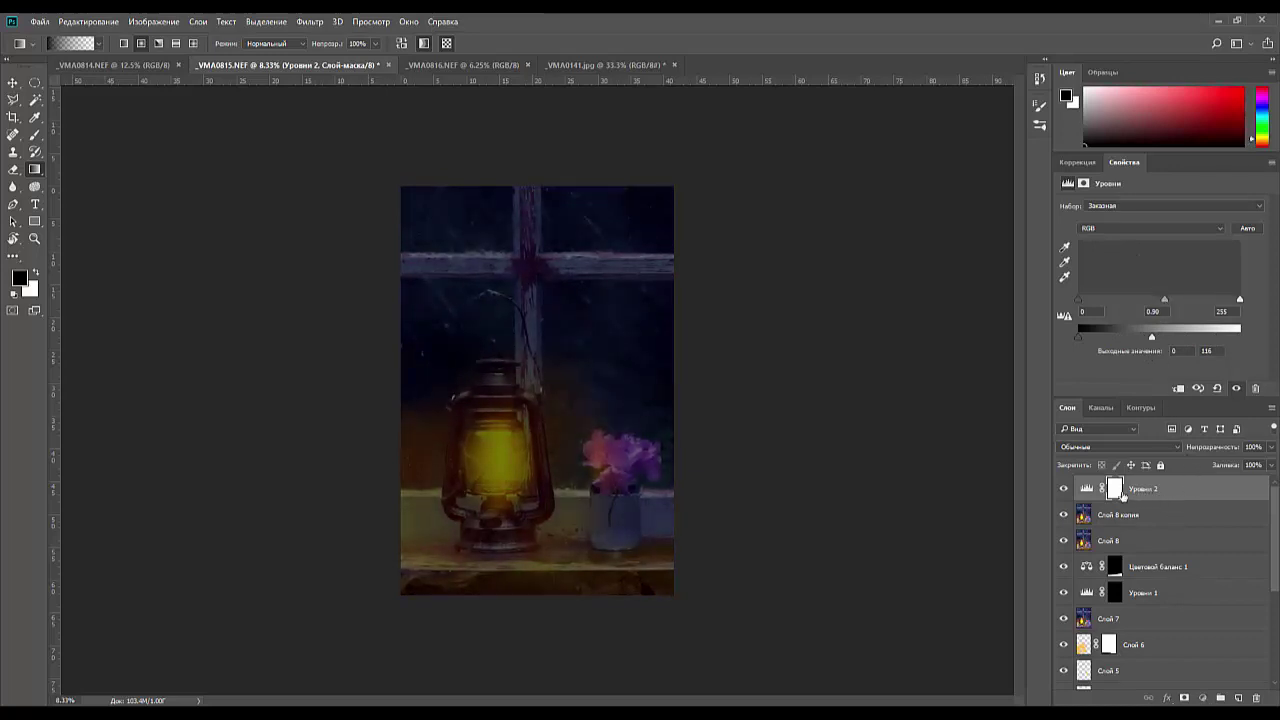
- Mask the Levels darkening off the sill and lantern side with linear black-to-transparent gradients, upward from the sill and diagonally from the lantern
click(1114, 488)
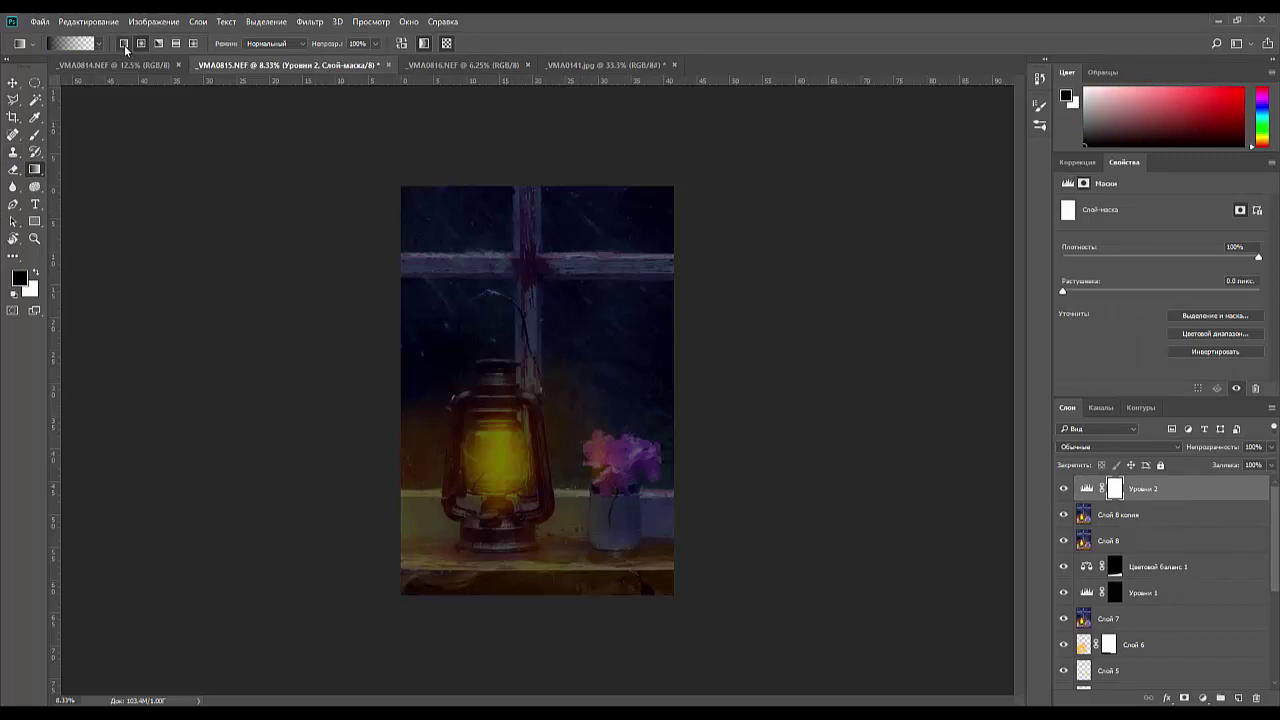
drag(519, 240, 527, 321)
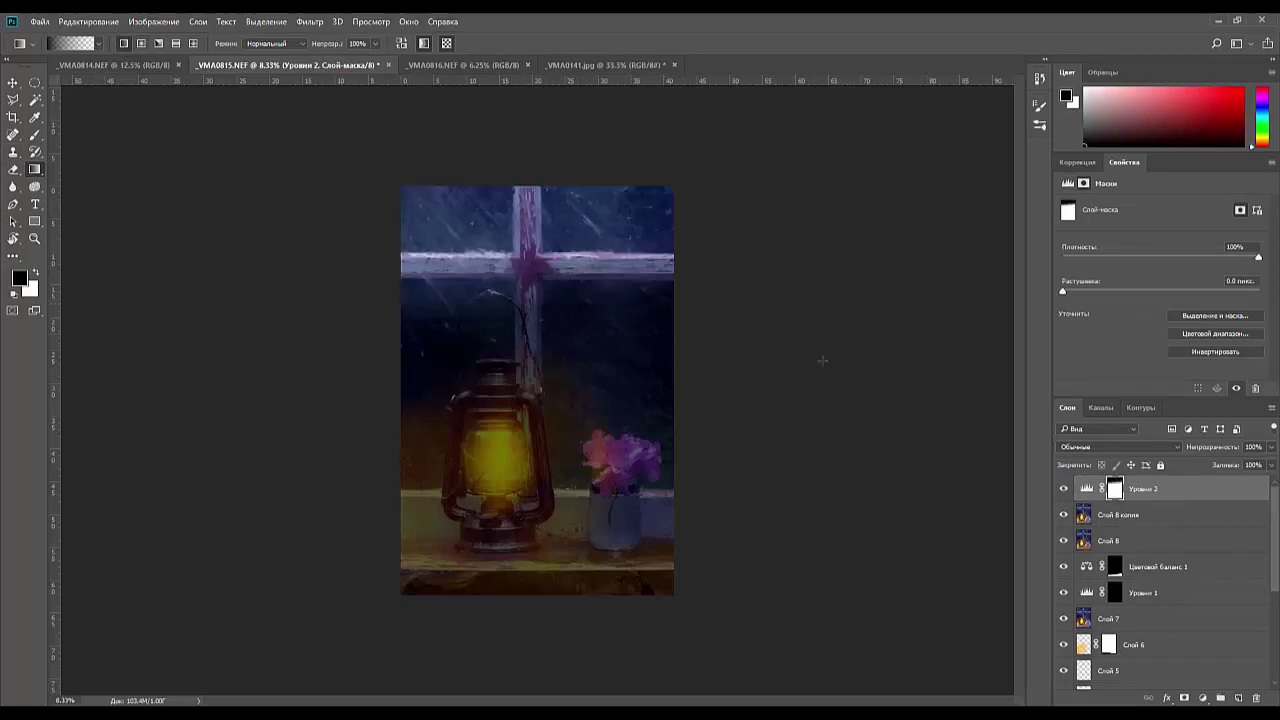
key(ctrl+z)
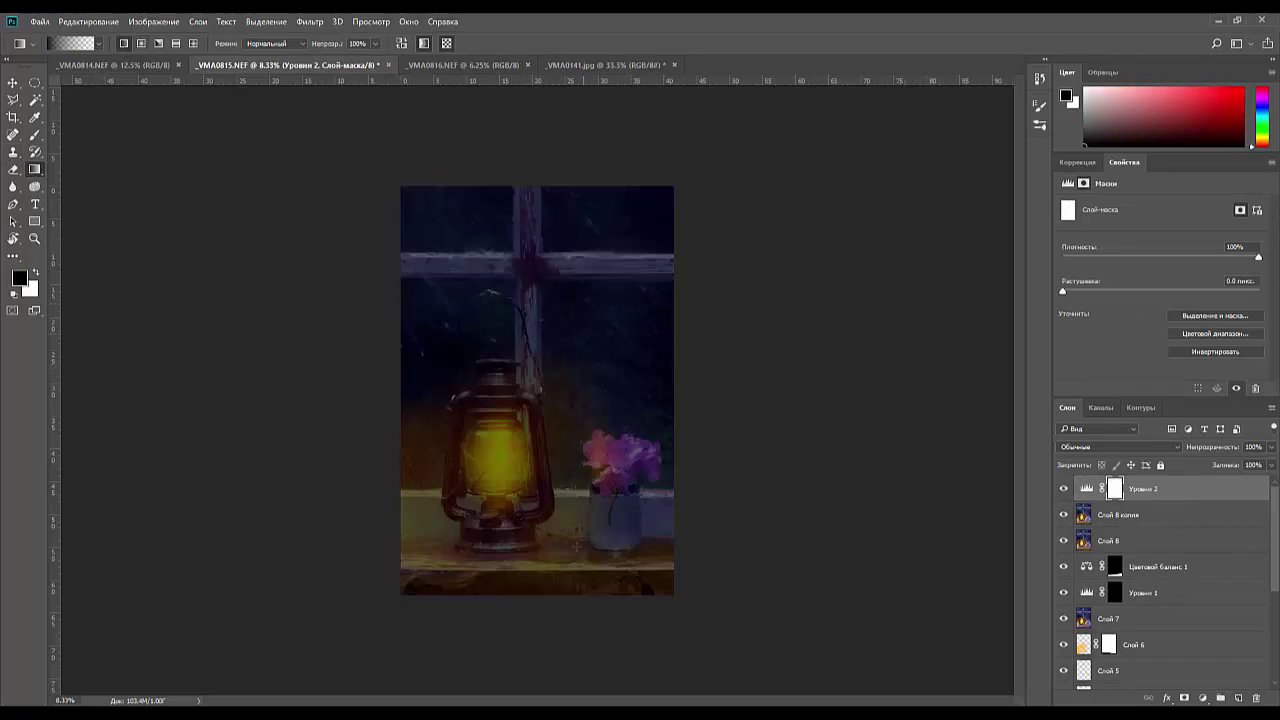
drag(532, 555, 522, 316)
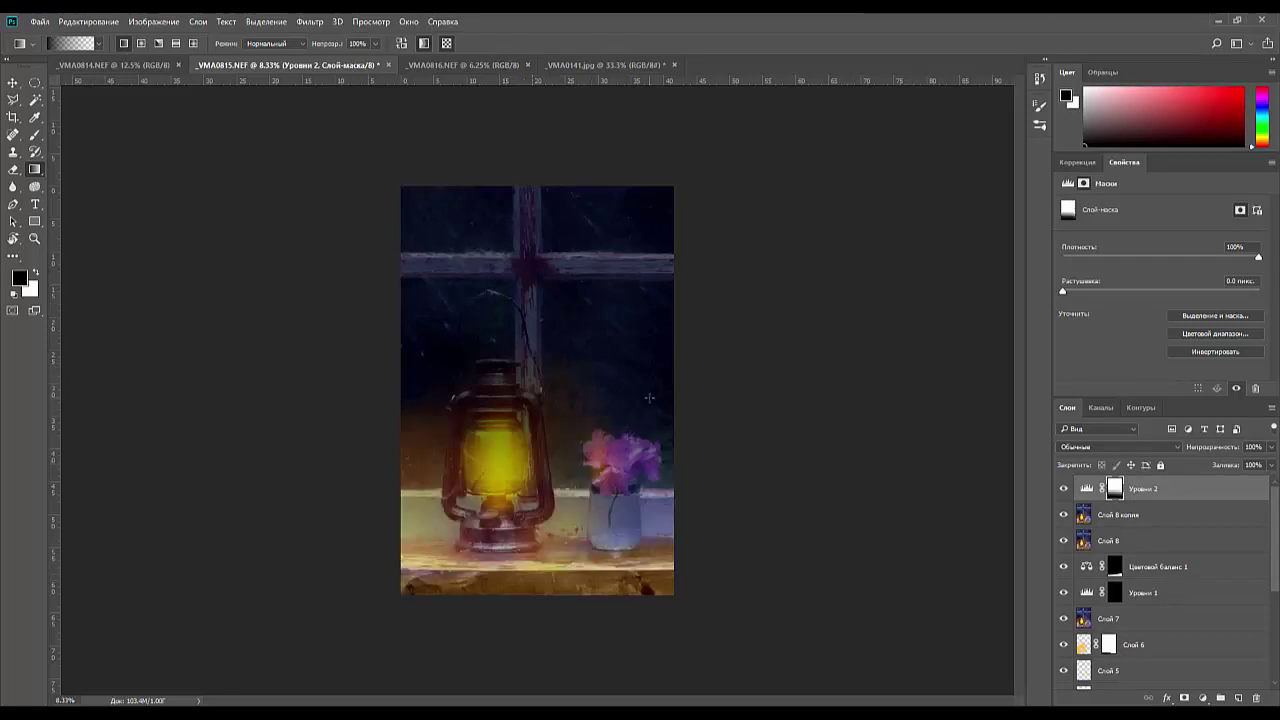
drag(503, 491, 572, 374)
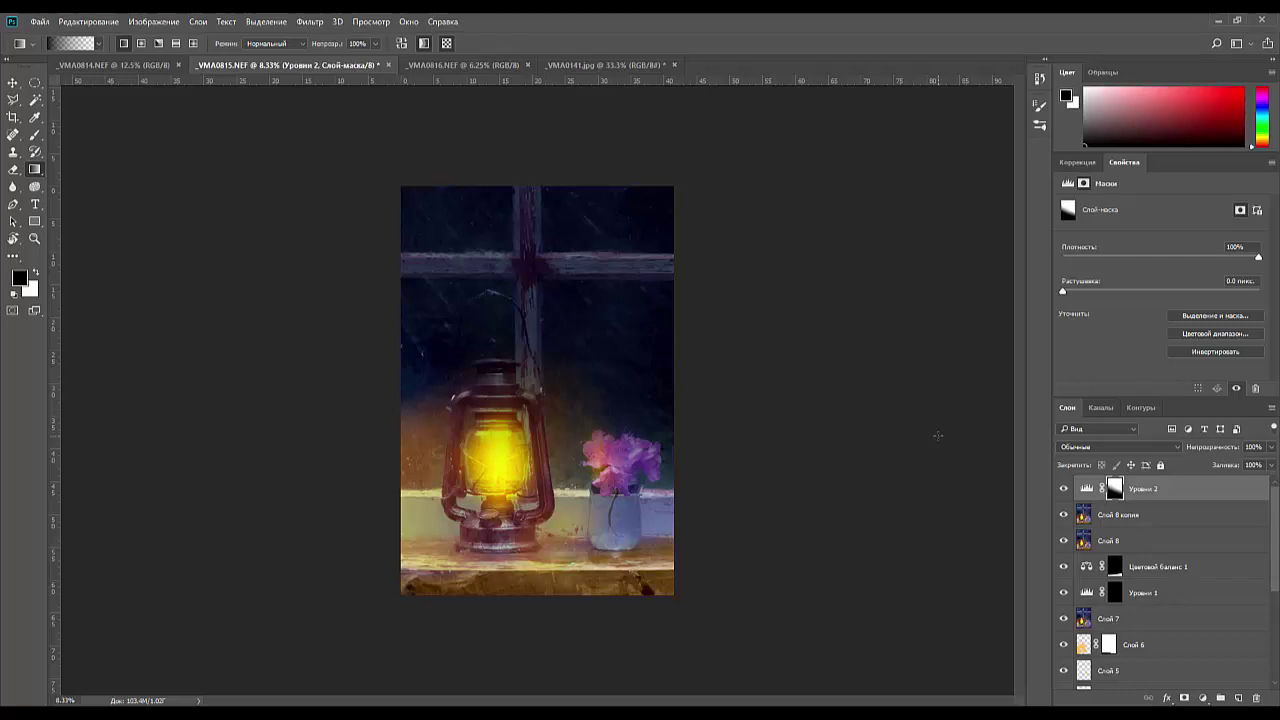
drag(481, 463, 602, 326)
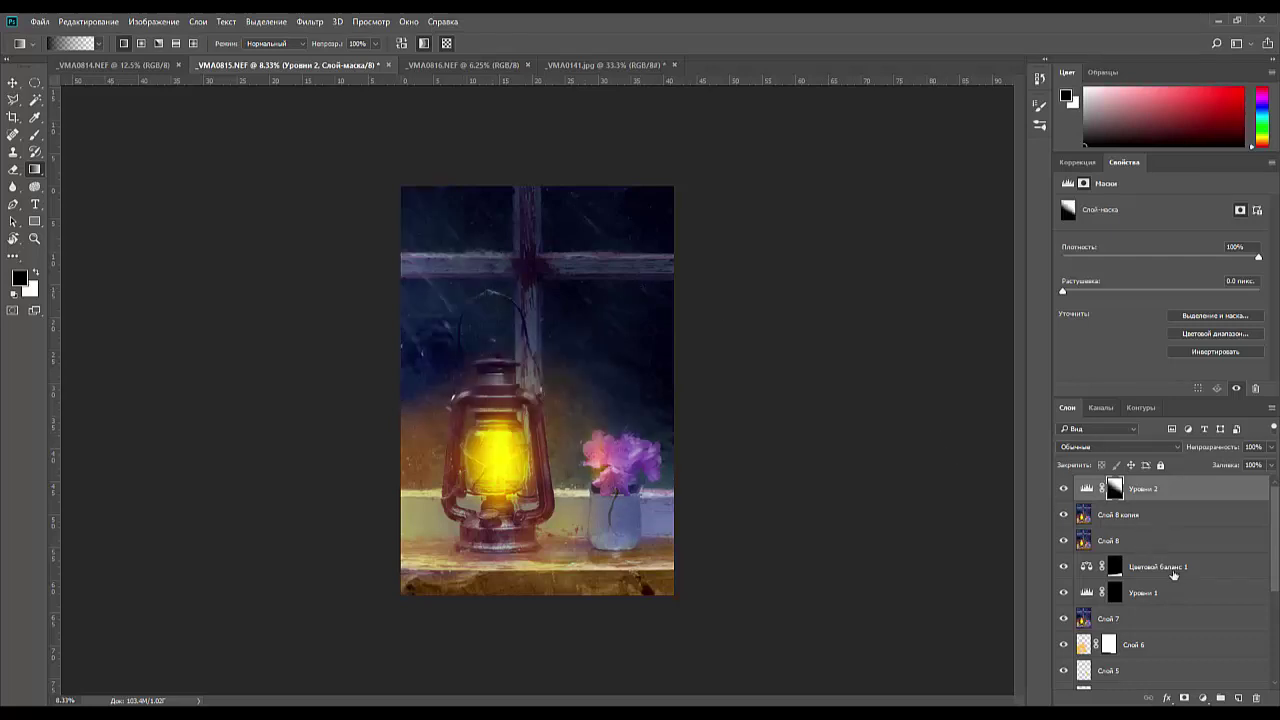
- Restore the Levels darkening on the windowsill's front face with a short linear white-to-transparent gradient on the mask
key(ctrl+minus)
key(ctrl+minus)
key(ctrl+minus)
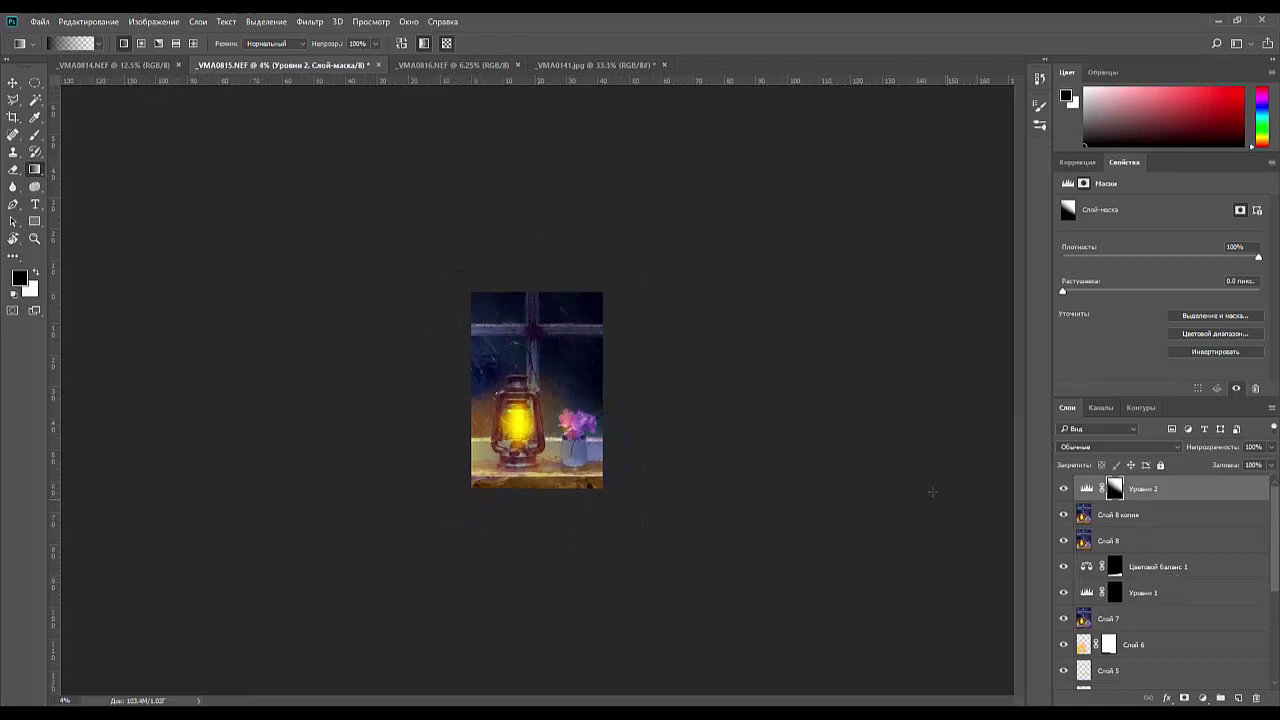
click(38, 273)
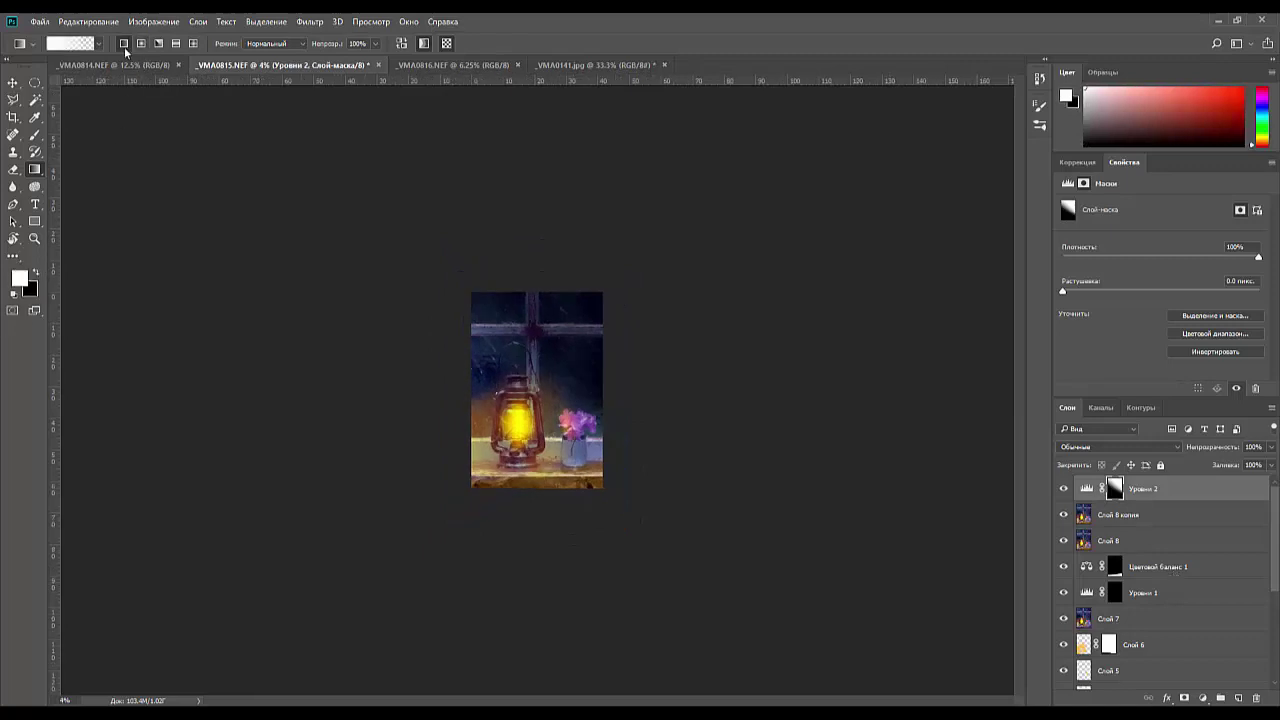
drag(531, 494, 518, 474)
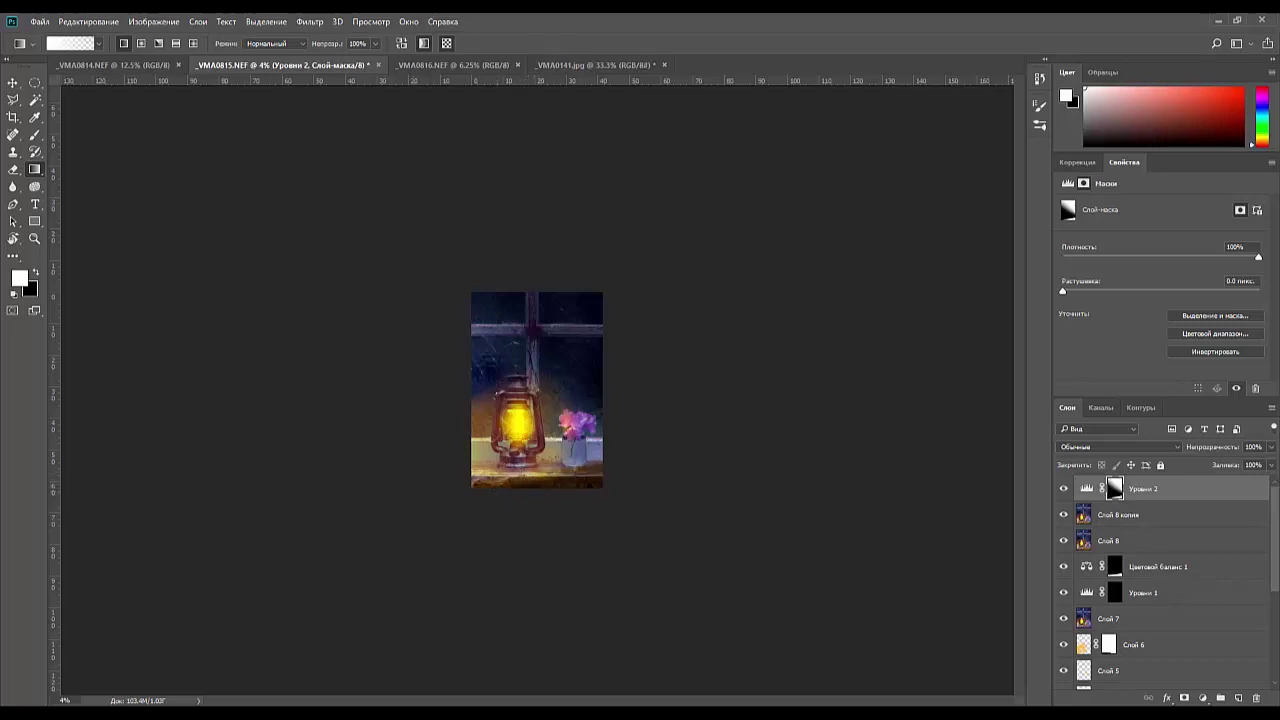
- Examine the light and shadow balance of the whole composition at larger and smaller sizes
key(ctrl+plus)
key(ctrl+plus)
key(ctrl+plus)
key(ctrl+plus)
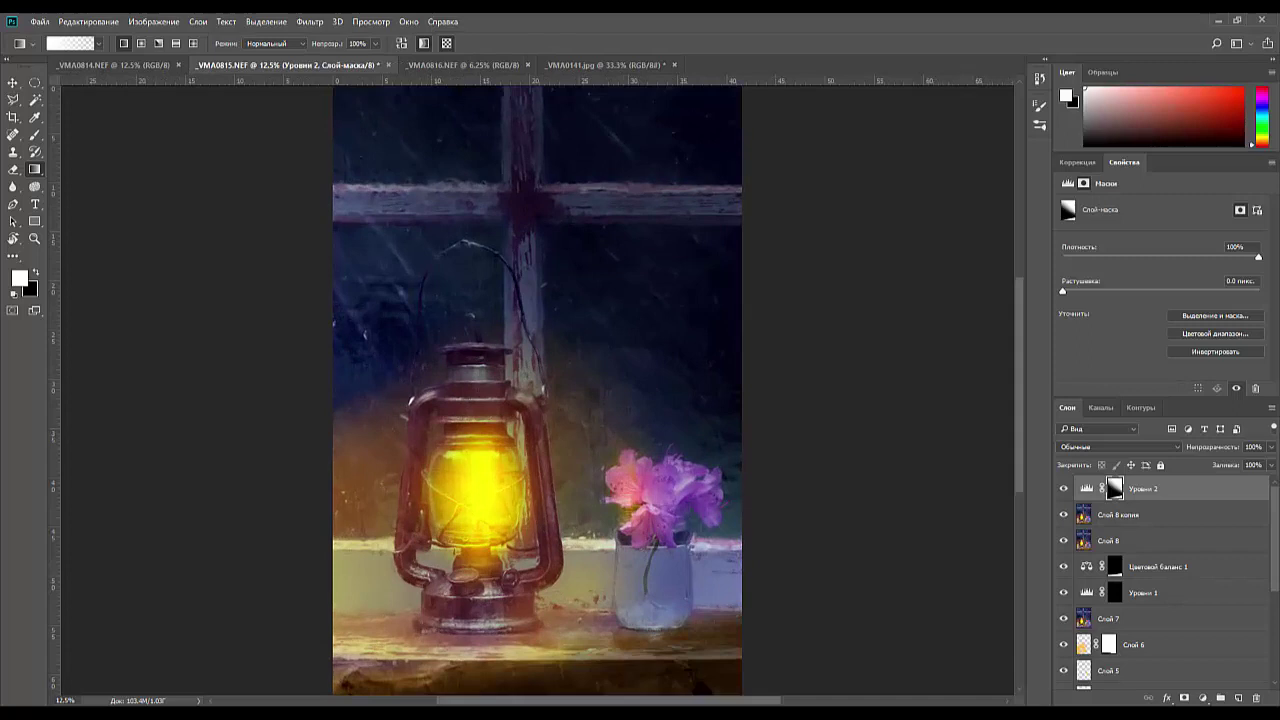
key(ctrl+minus)
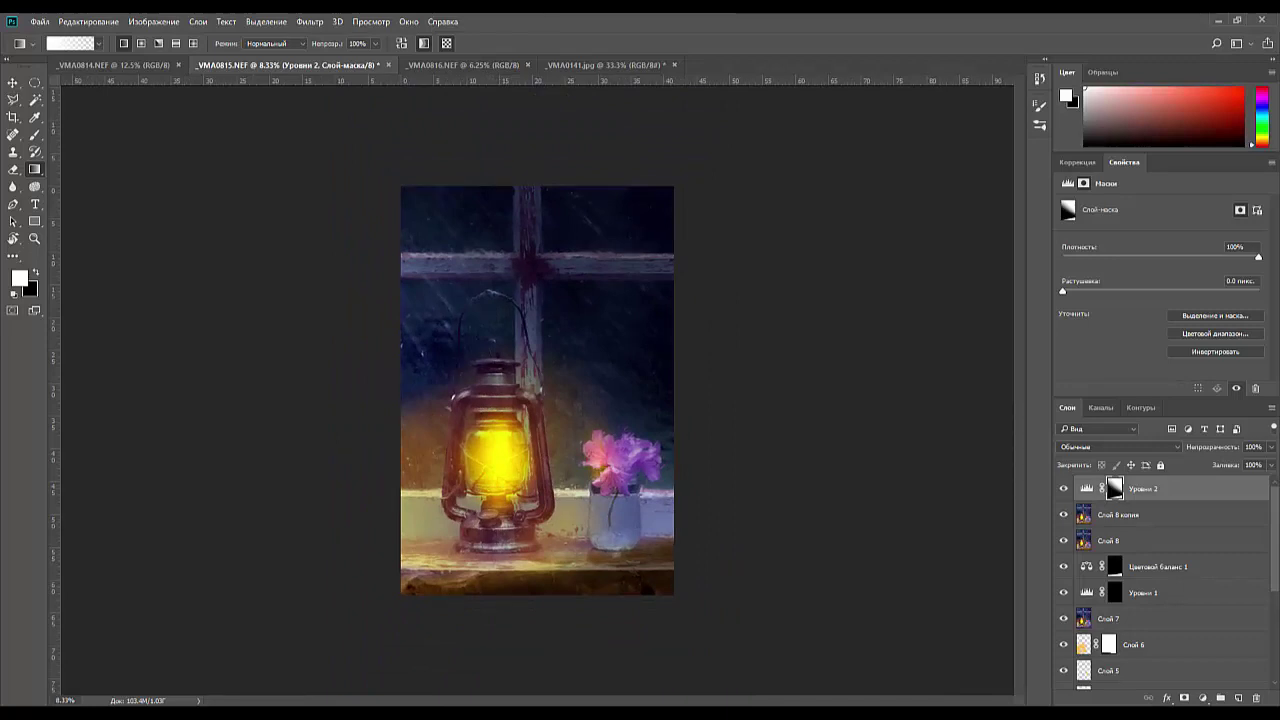
key(ctrl+minus)
key(ctrl+minus)
key(ctrl+minus)
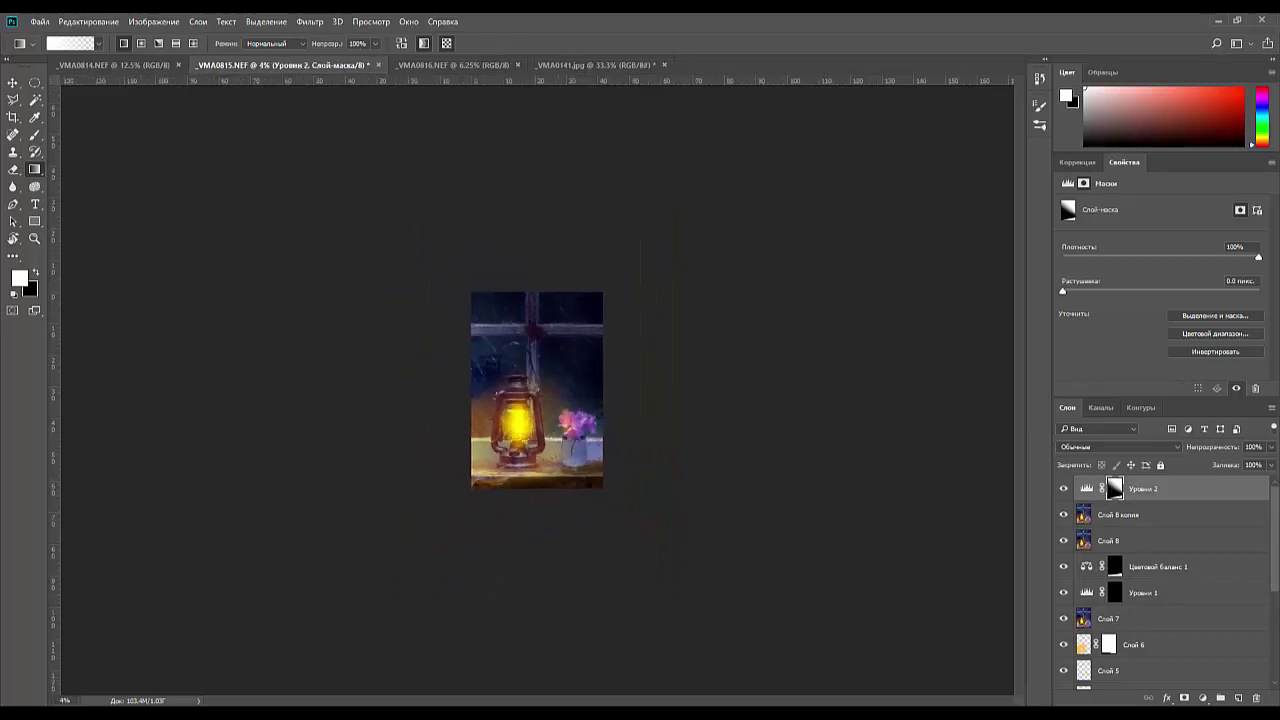
key(ctrl+plus)
key(ctrl+plus)
key(ctrl+plus)
key(ctrl+plus)
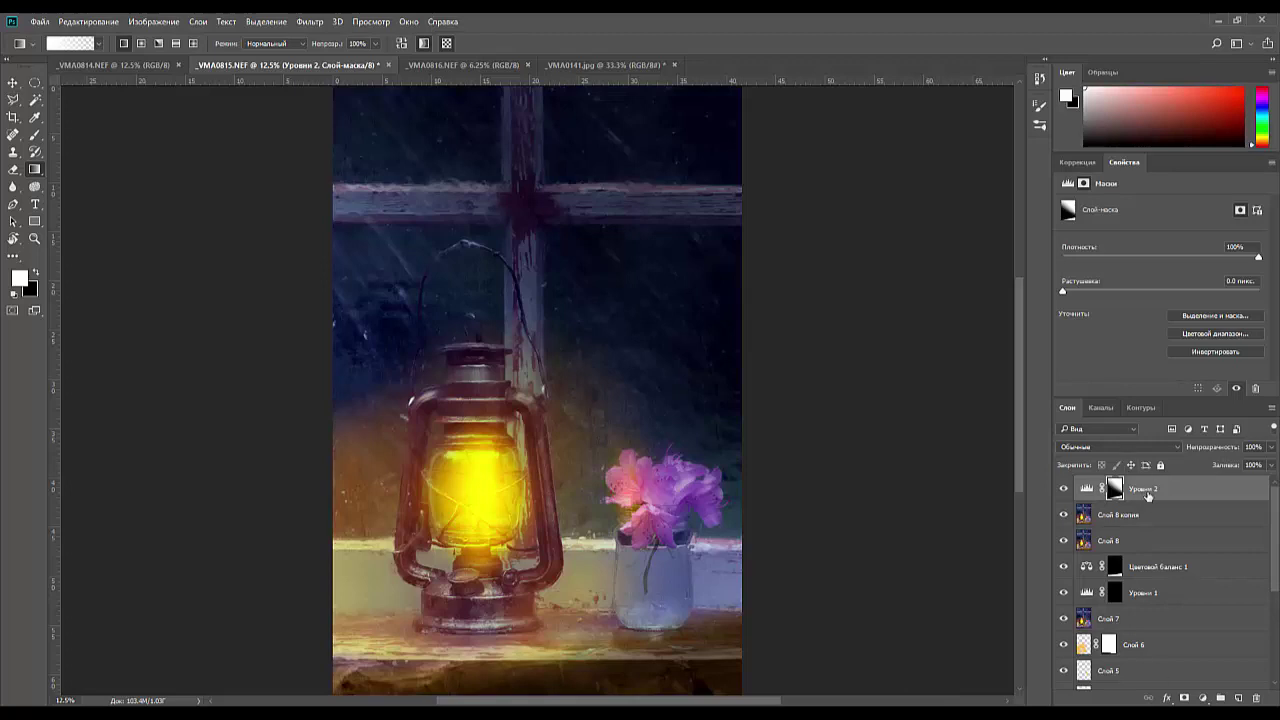
- Open the settings of the Уровни 2 Levels adjustment with the whole composition in view
click(1086, 488)
key(ctrl+minus)
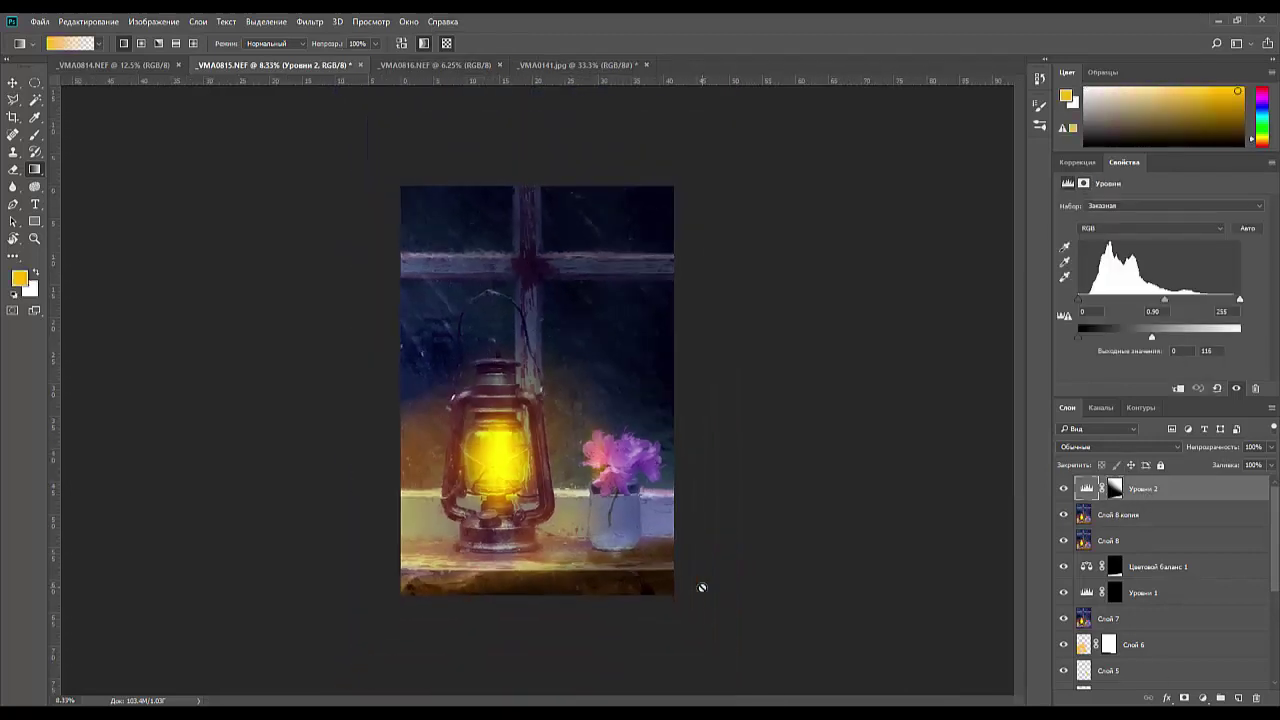